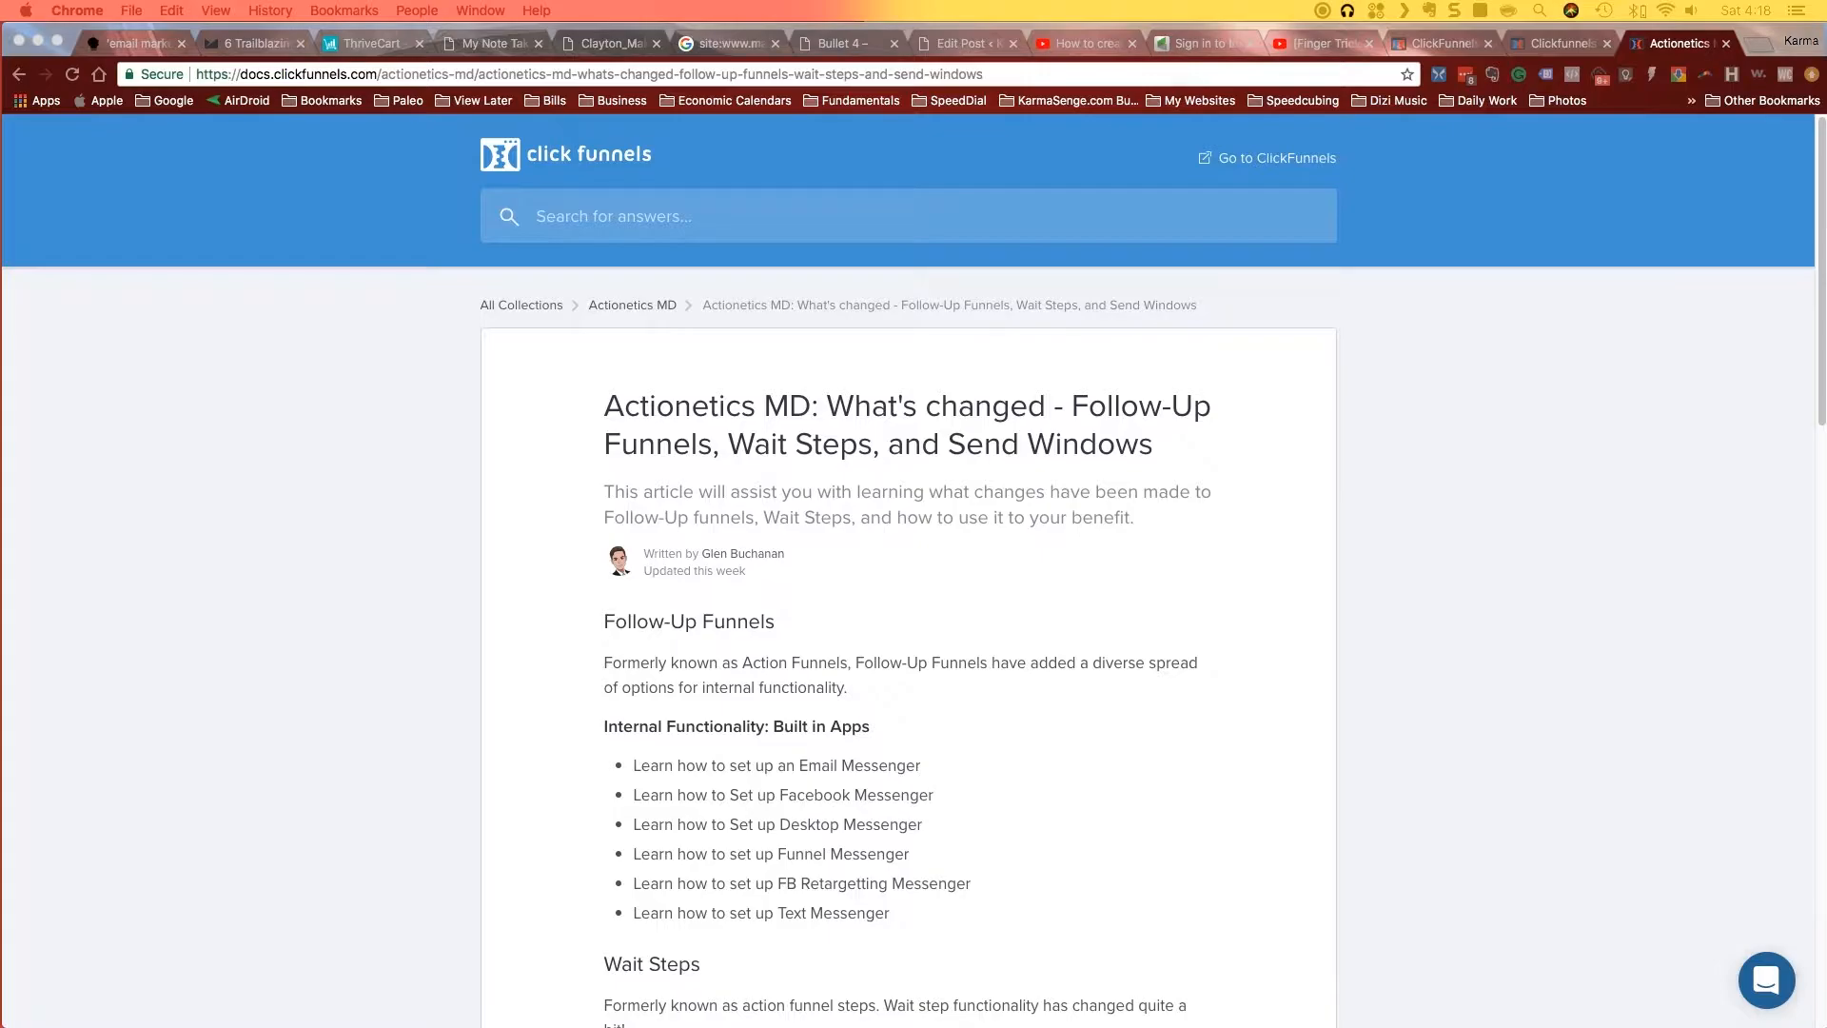
- Examine the Follow-Up Funnels section of the Actionetics MD help article, including its list of built-in messenger apps
scroll(555, 570, "down", 5)
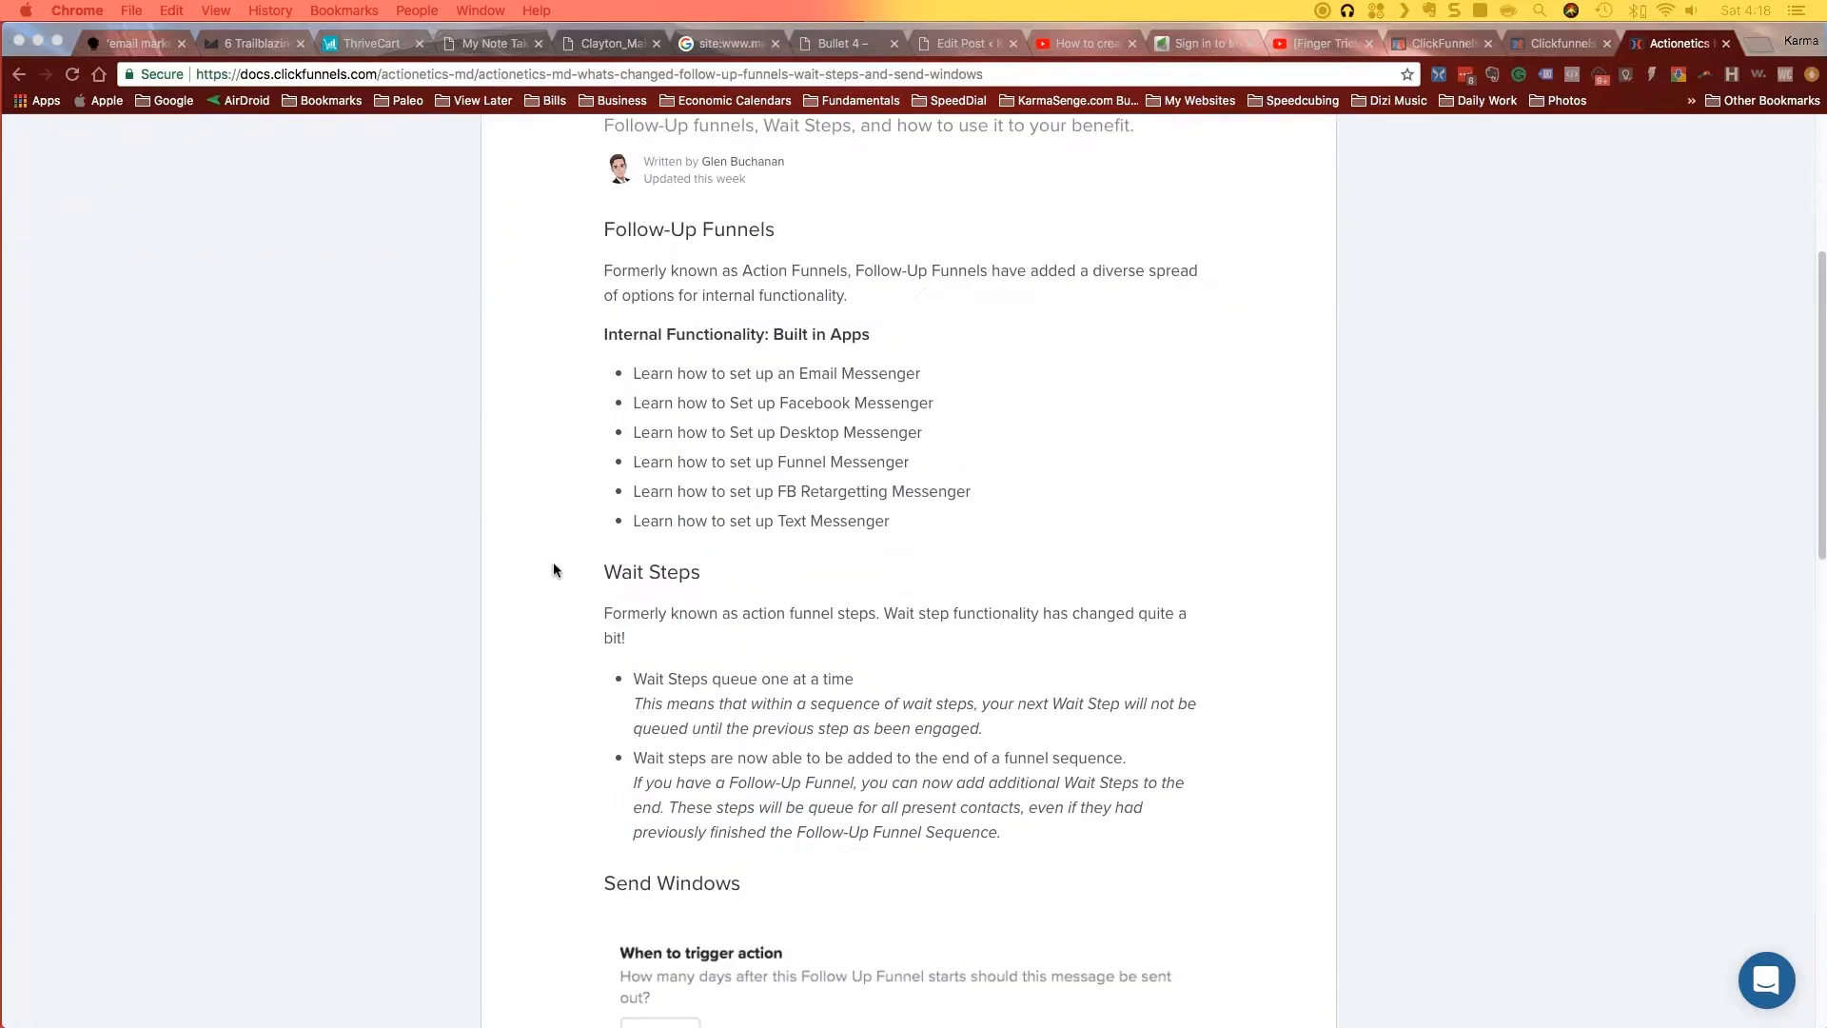
scroll(556, 571, "up", 5)
left_click(1028, 914)
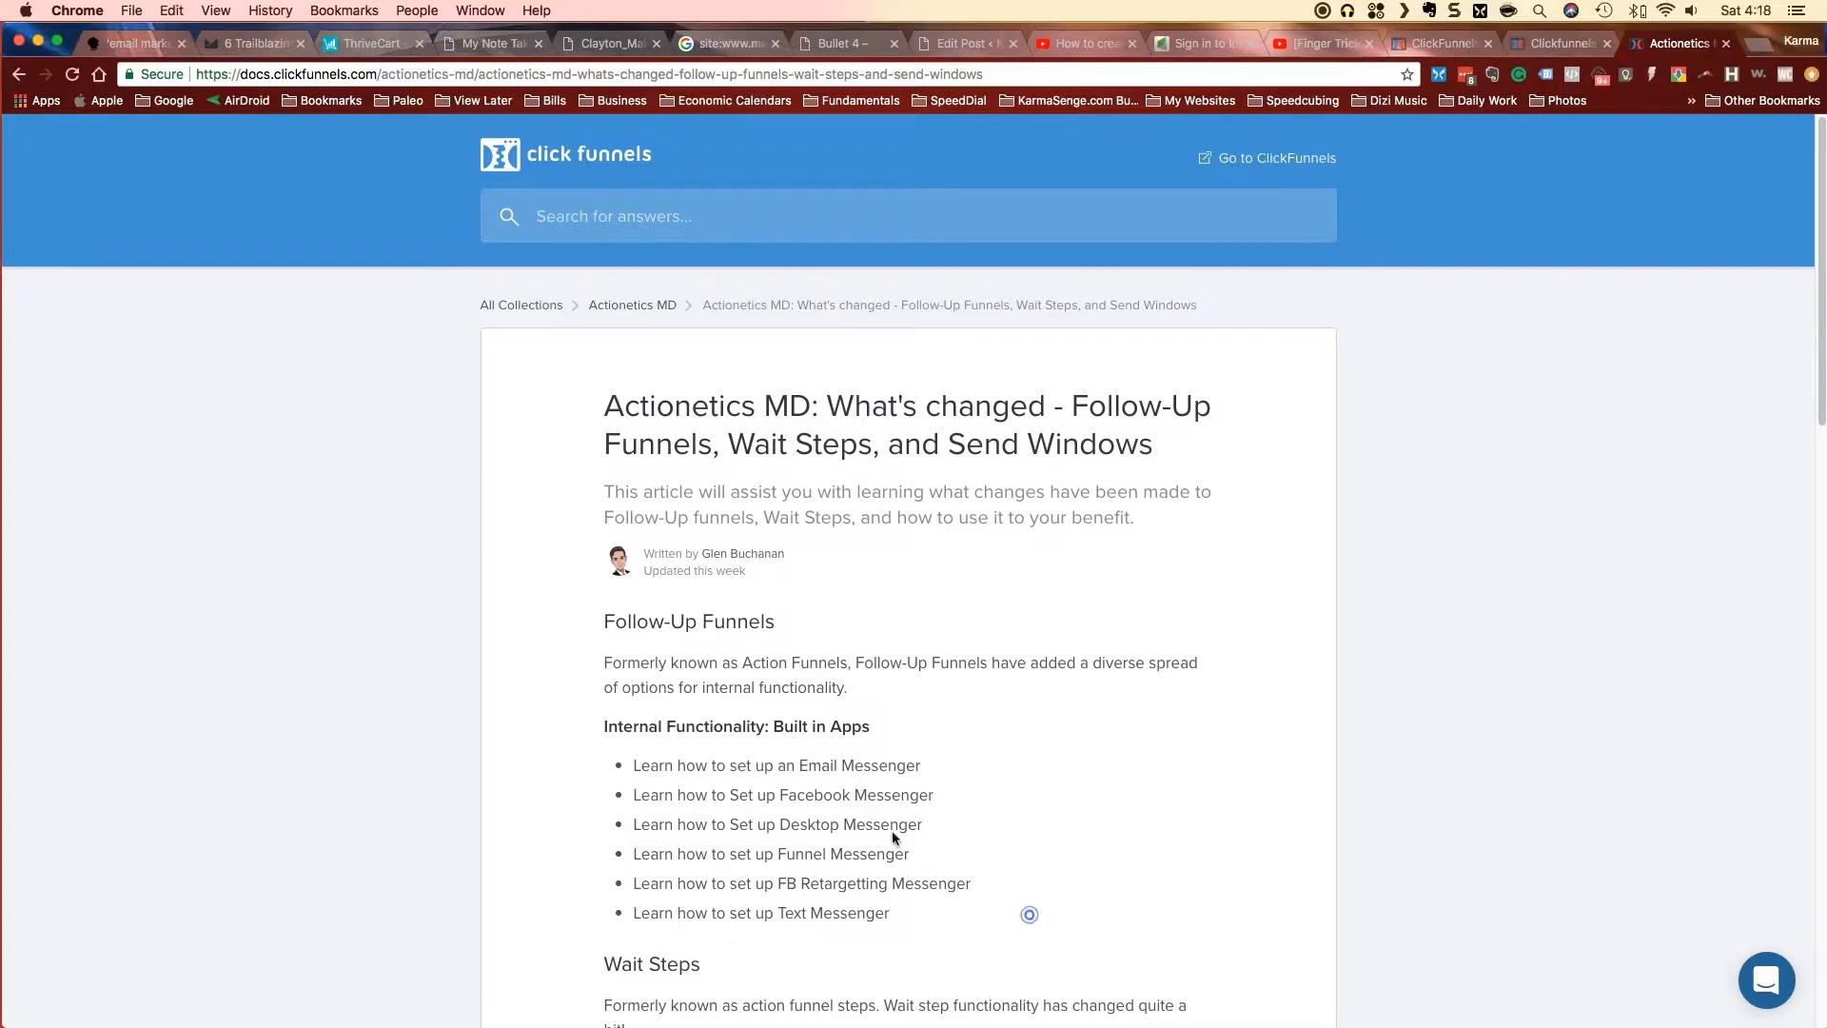
left_click_drag(625, 751, 873, 913)
left_click(979, 852)
scroll(832, 731, "down", 1)
left_click_drag(932, 757, 777, 815)
left_click_drag(926, 845, 779, 725)
left_click(778, 725)
scroll(465, 666, "down", 6)
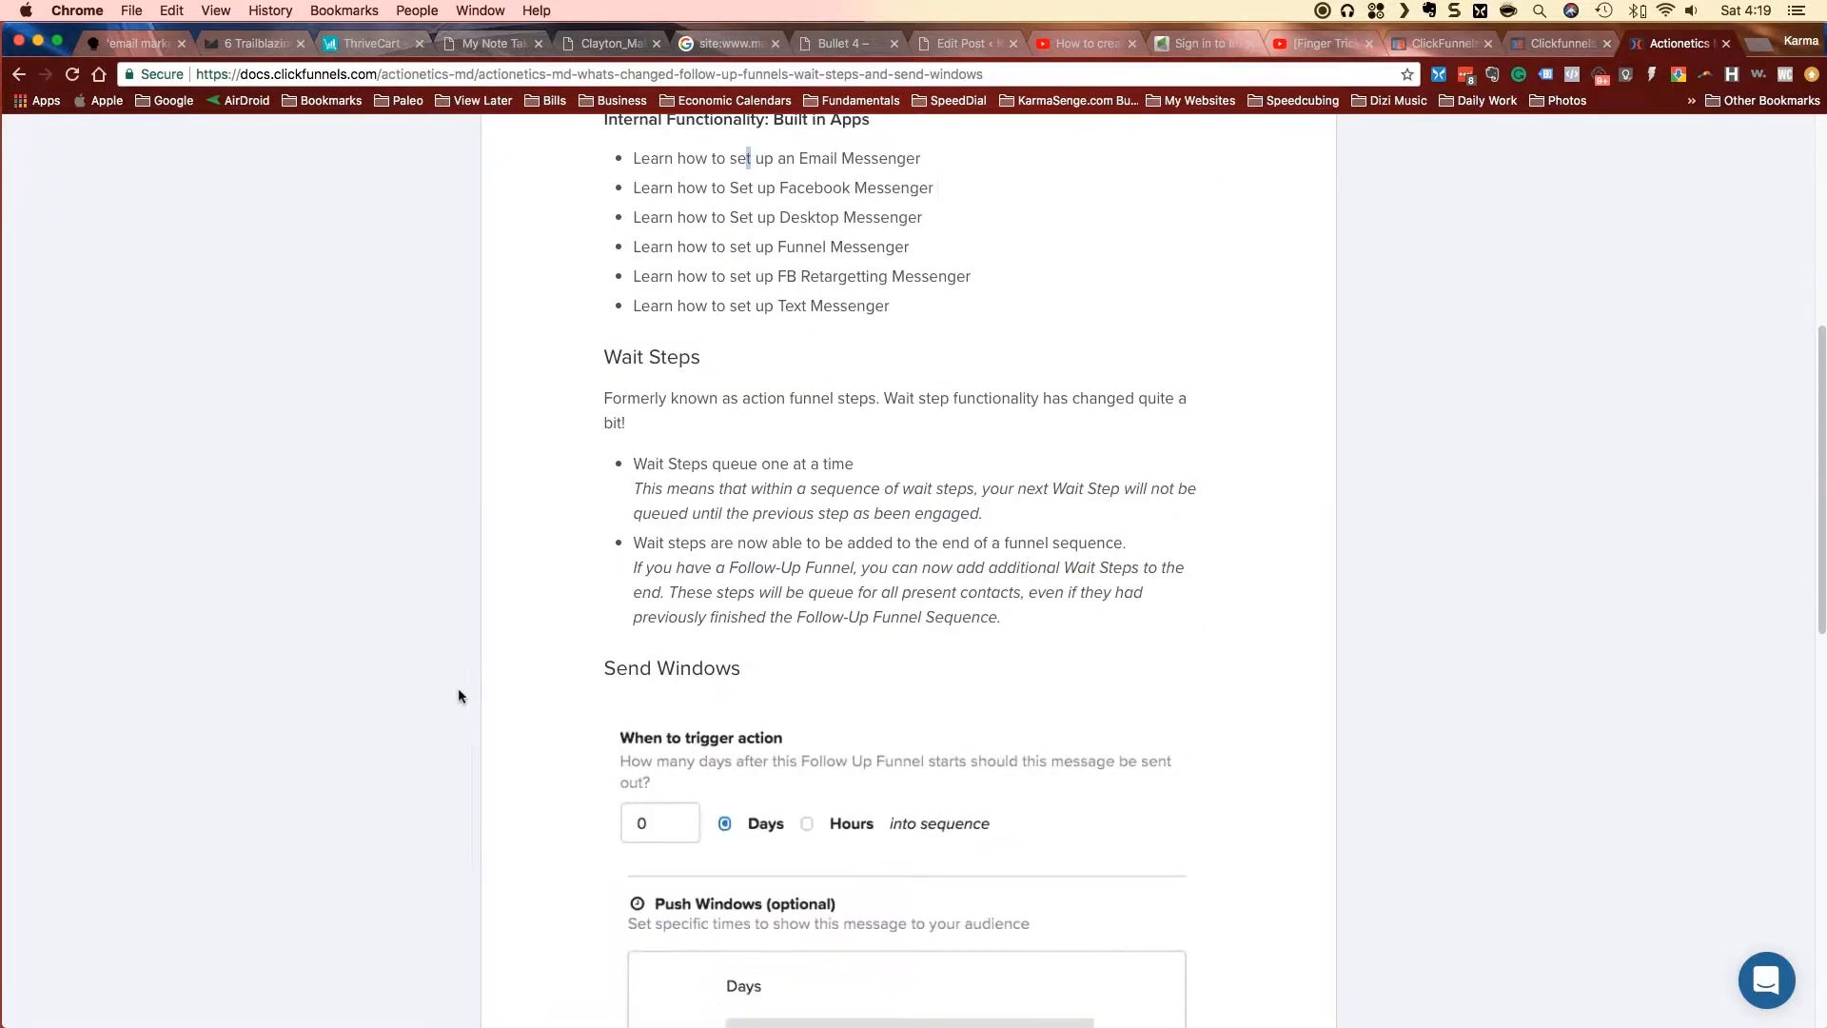
- Read the Wait Steps section of the article on how wait steps queue and can be added to a funnel sequence
left_click_drag(610, 381, 692, 453)
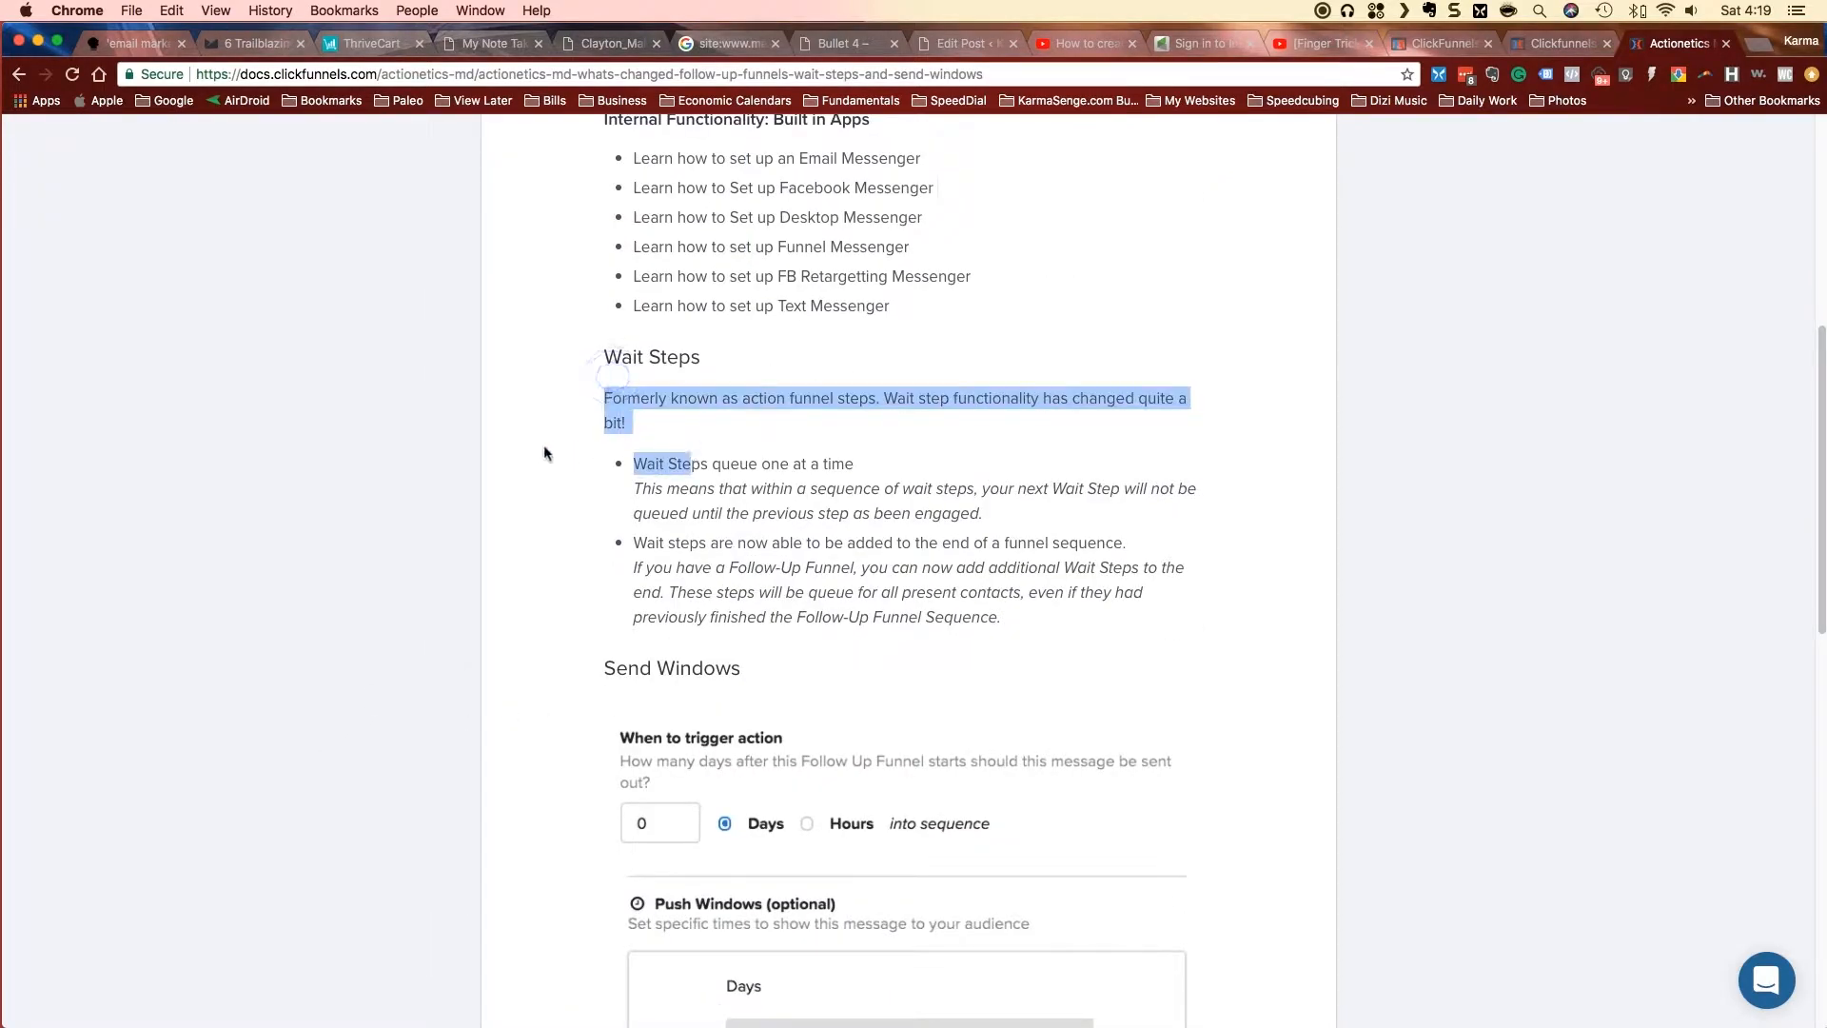
scroll(544, 447, "up", 4)
scroll(545, 452, "down", 4)
scroll(526, 457, "up", 1)
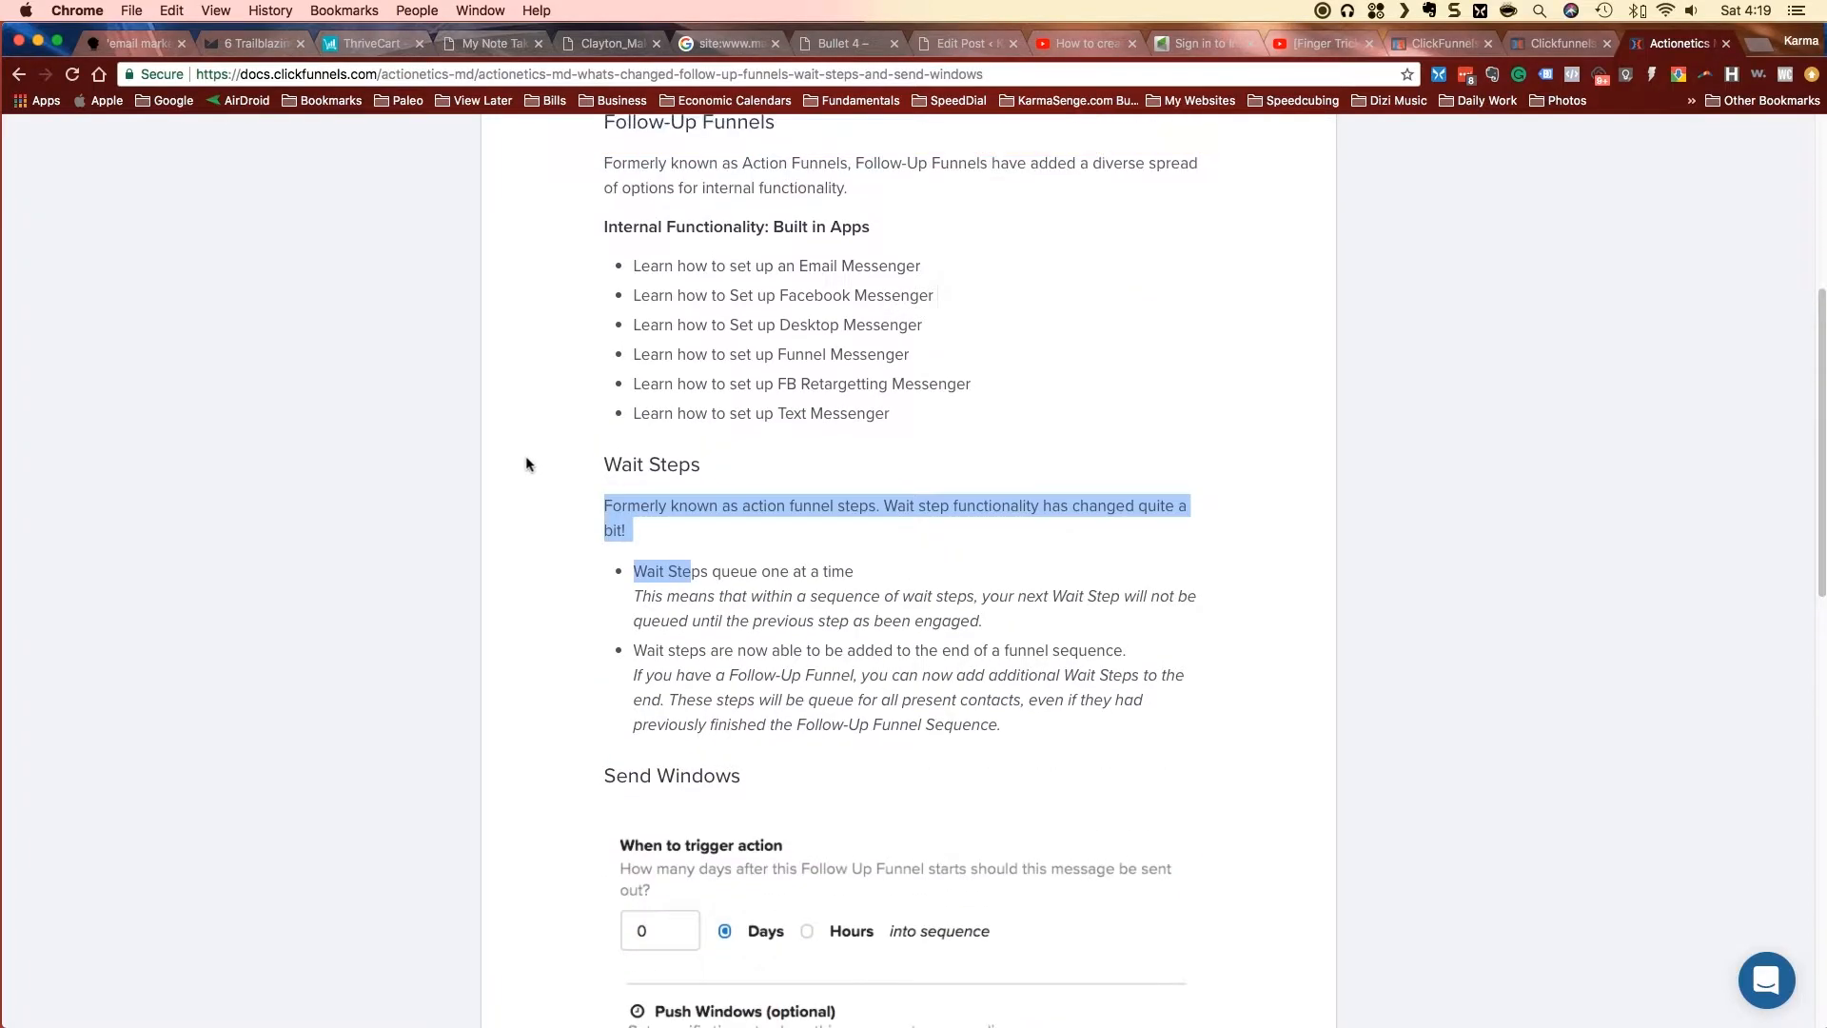
left_click(514, 699)
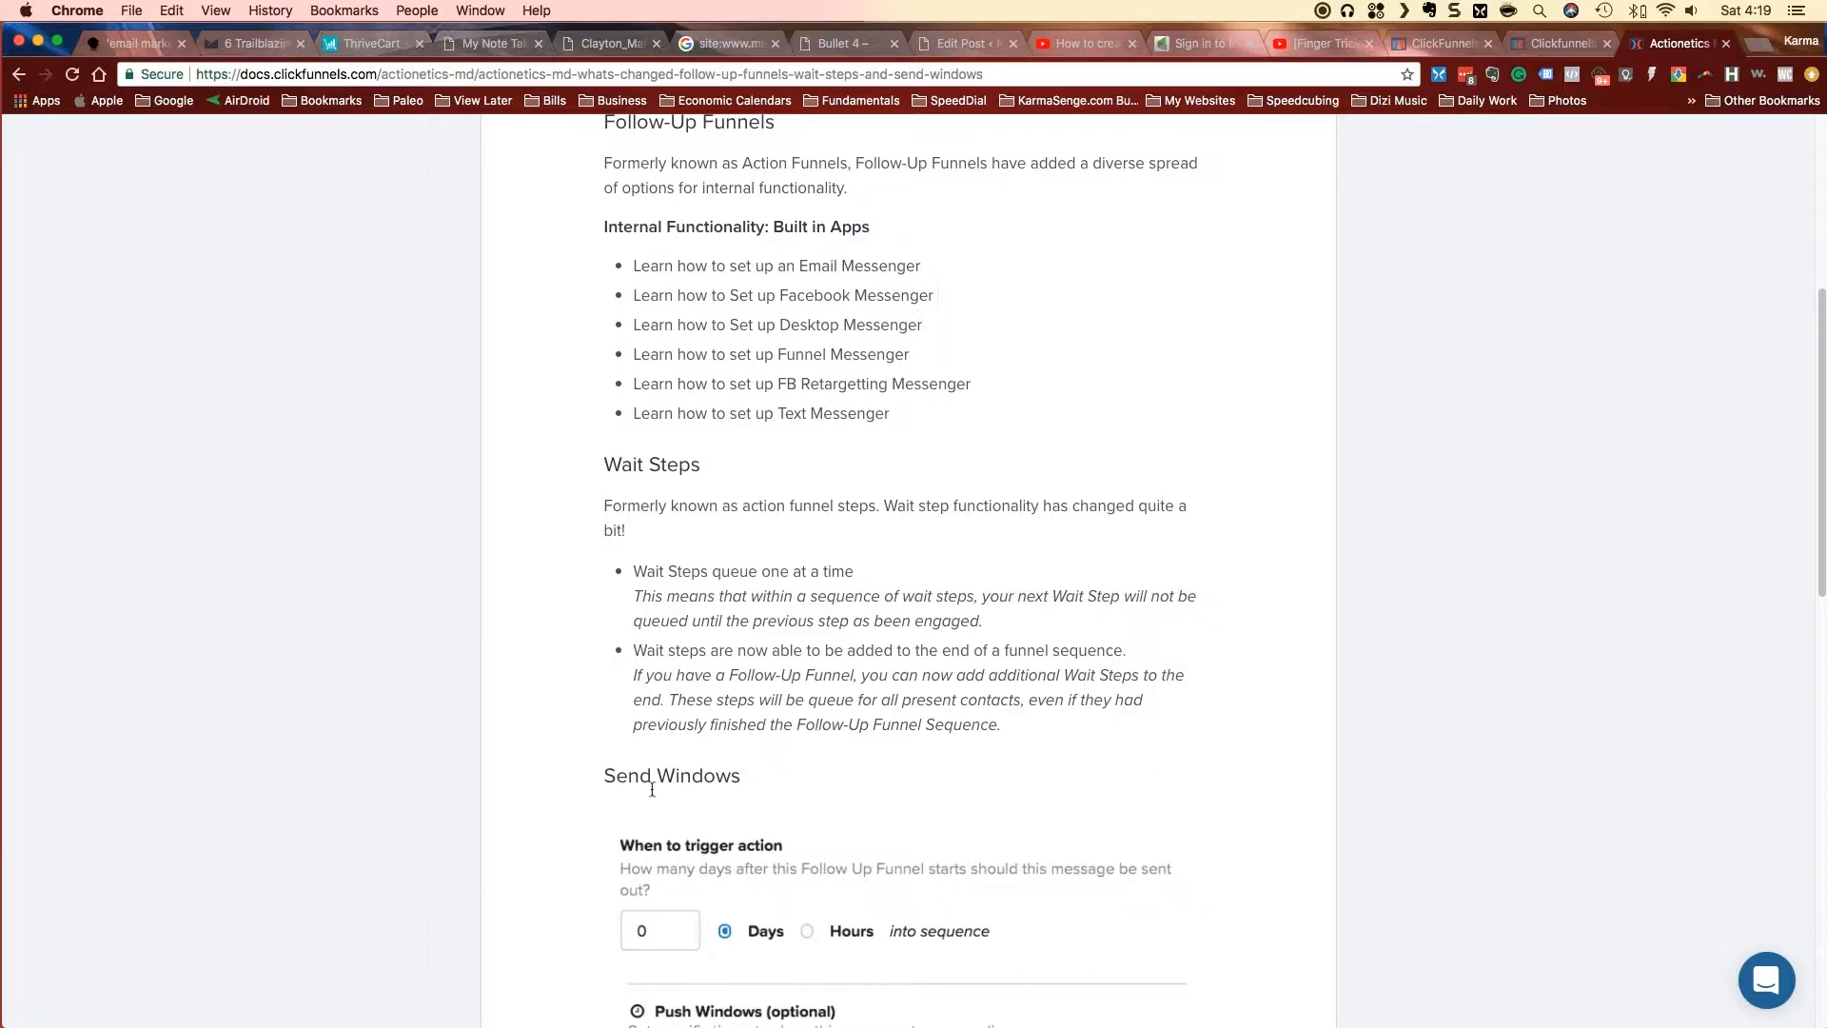
left_click_drag(924, 476, 937, 358)
left_click(933, 349)
- Examine the Send Windows section, including the trigger timing, the push window days and times, and the closing notes
scroll(930, 656, "down", 5)
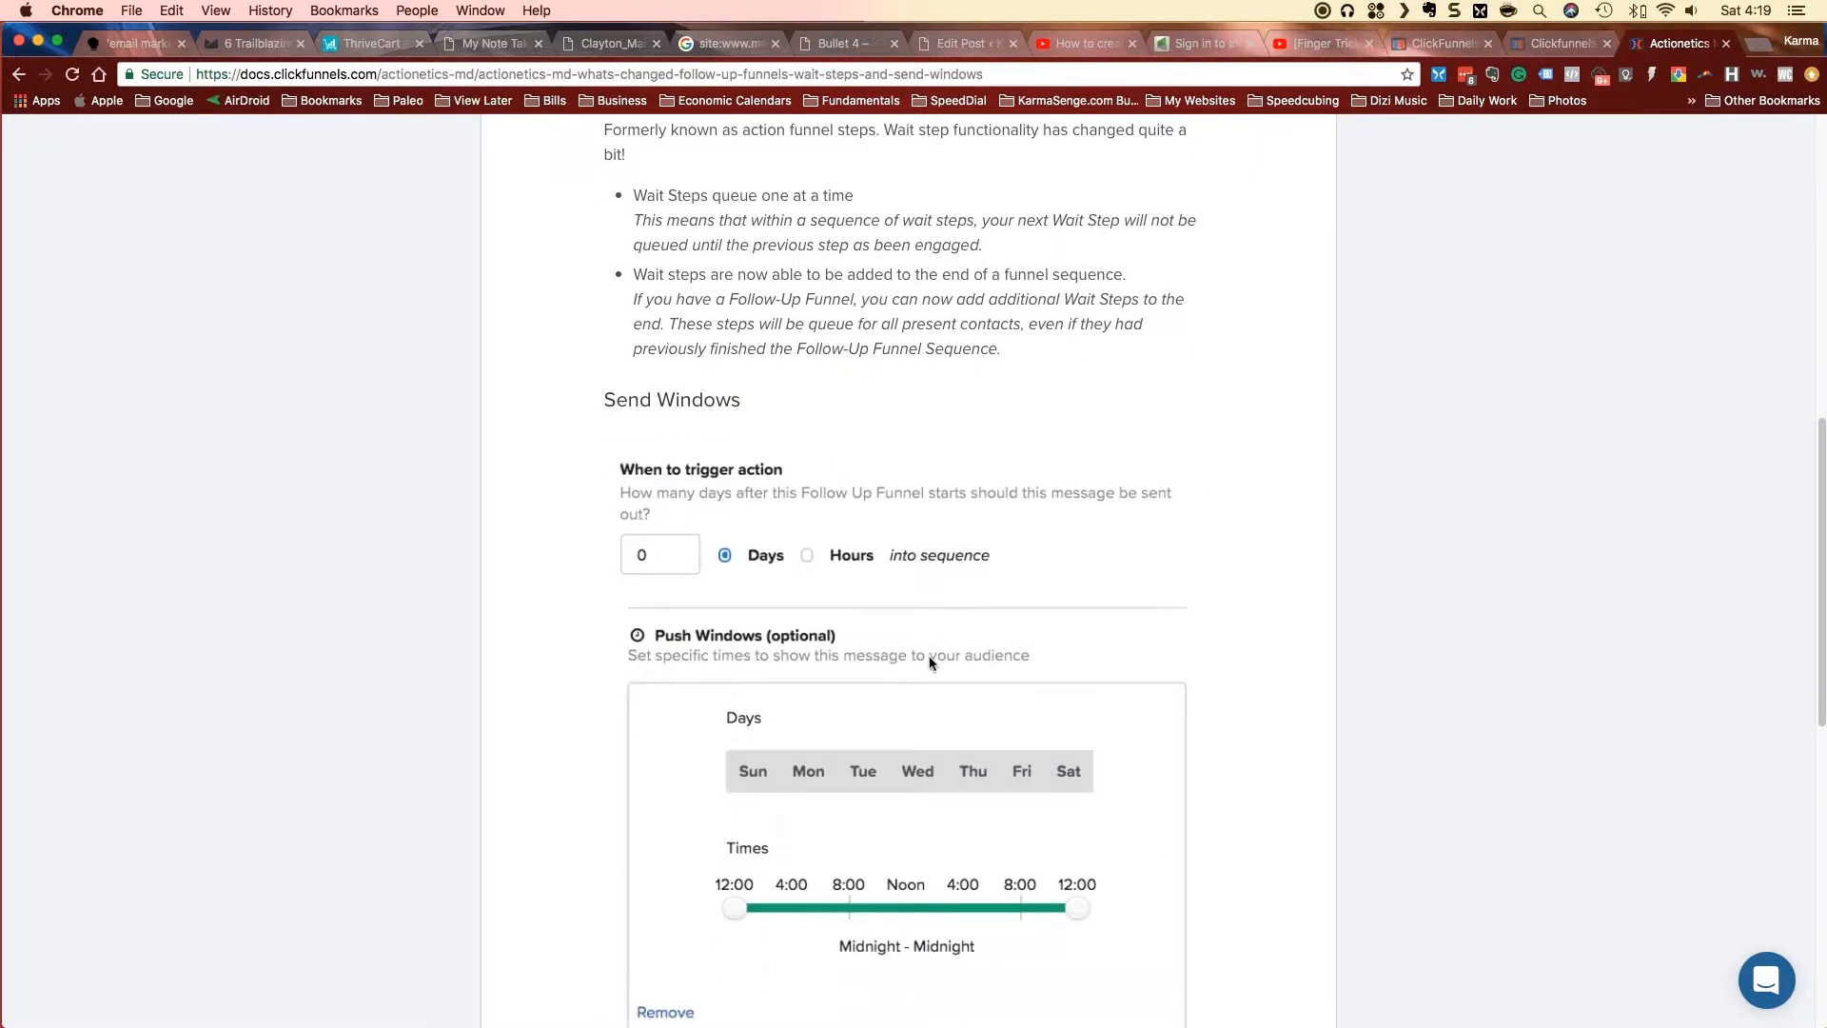
scroll(930, 662, "down", 1)
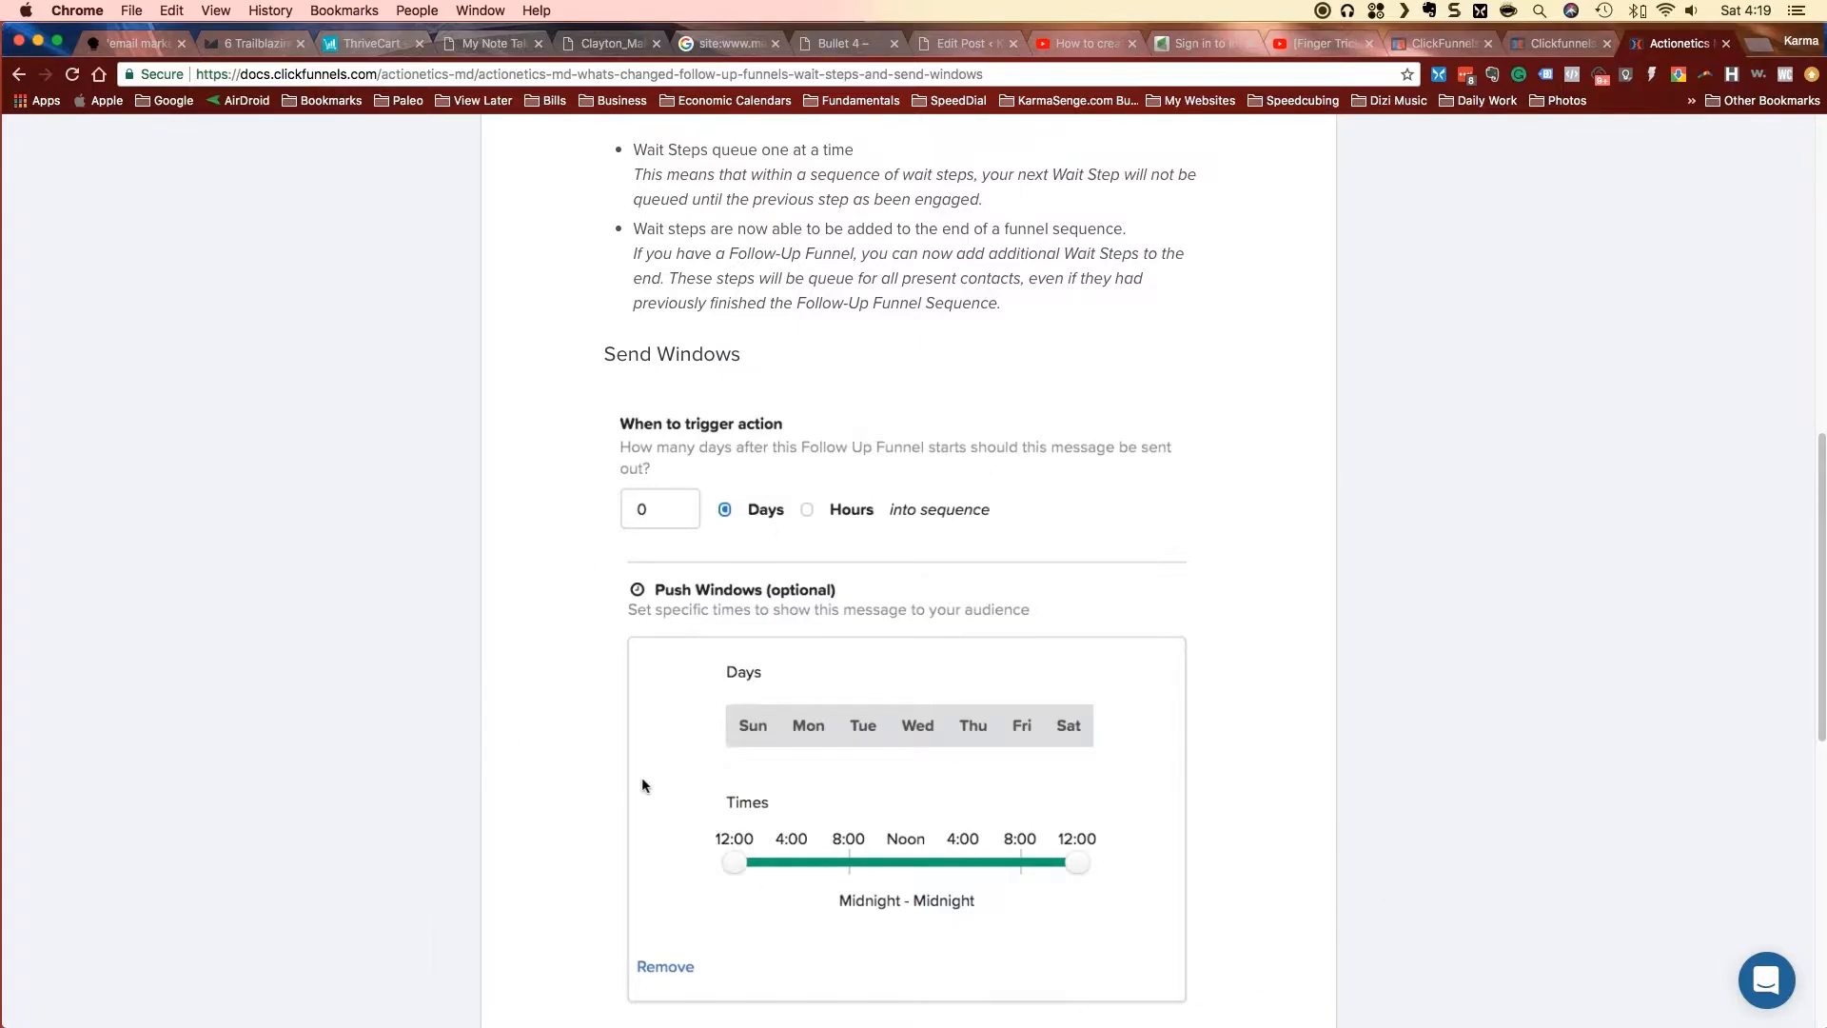
scroll(560, 653, "down", 5)
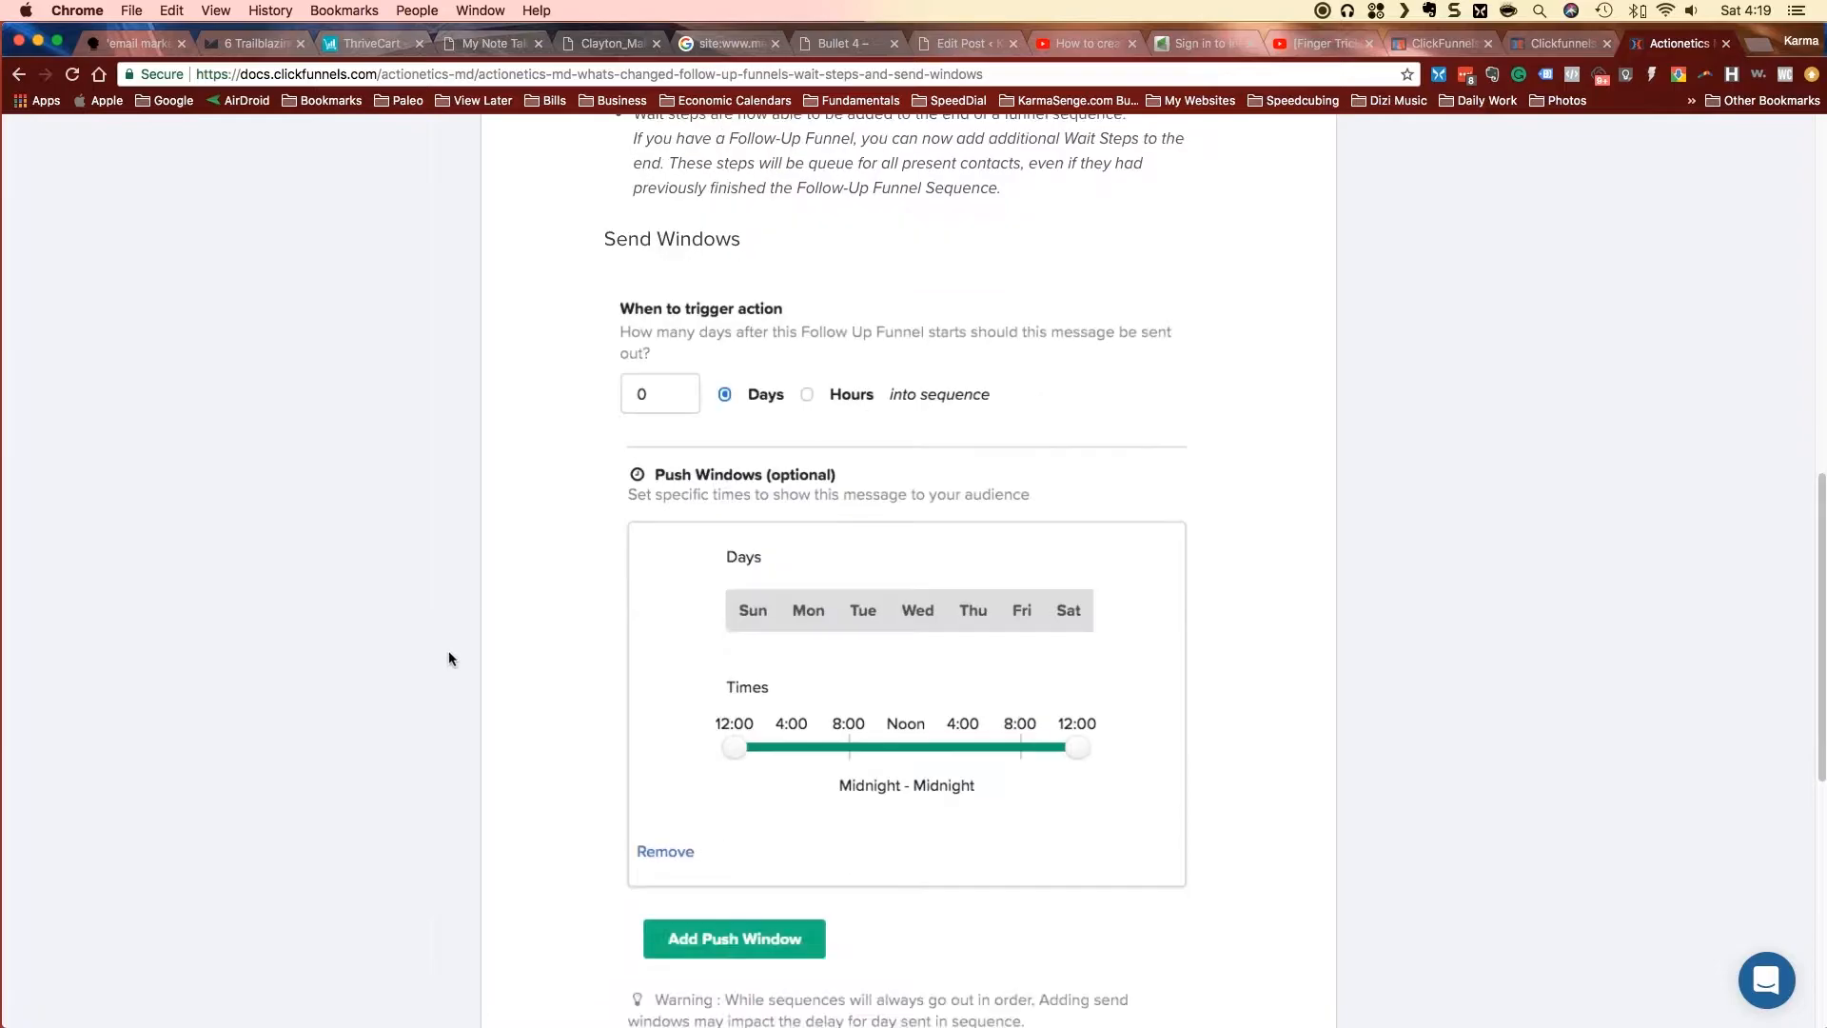
scroll(451, 659, "down", 10)
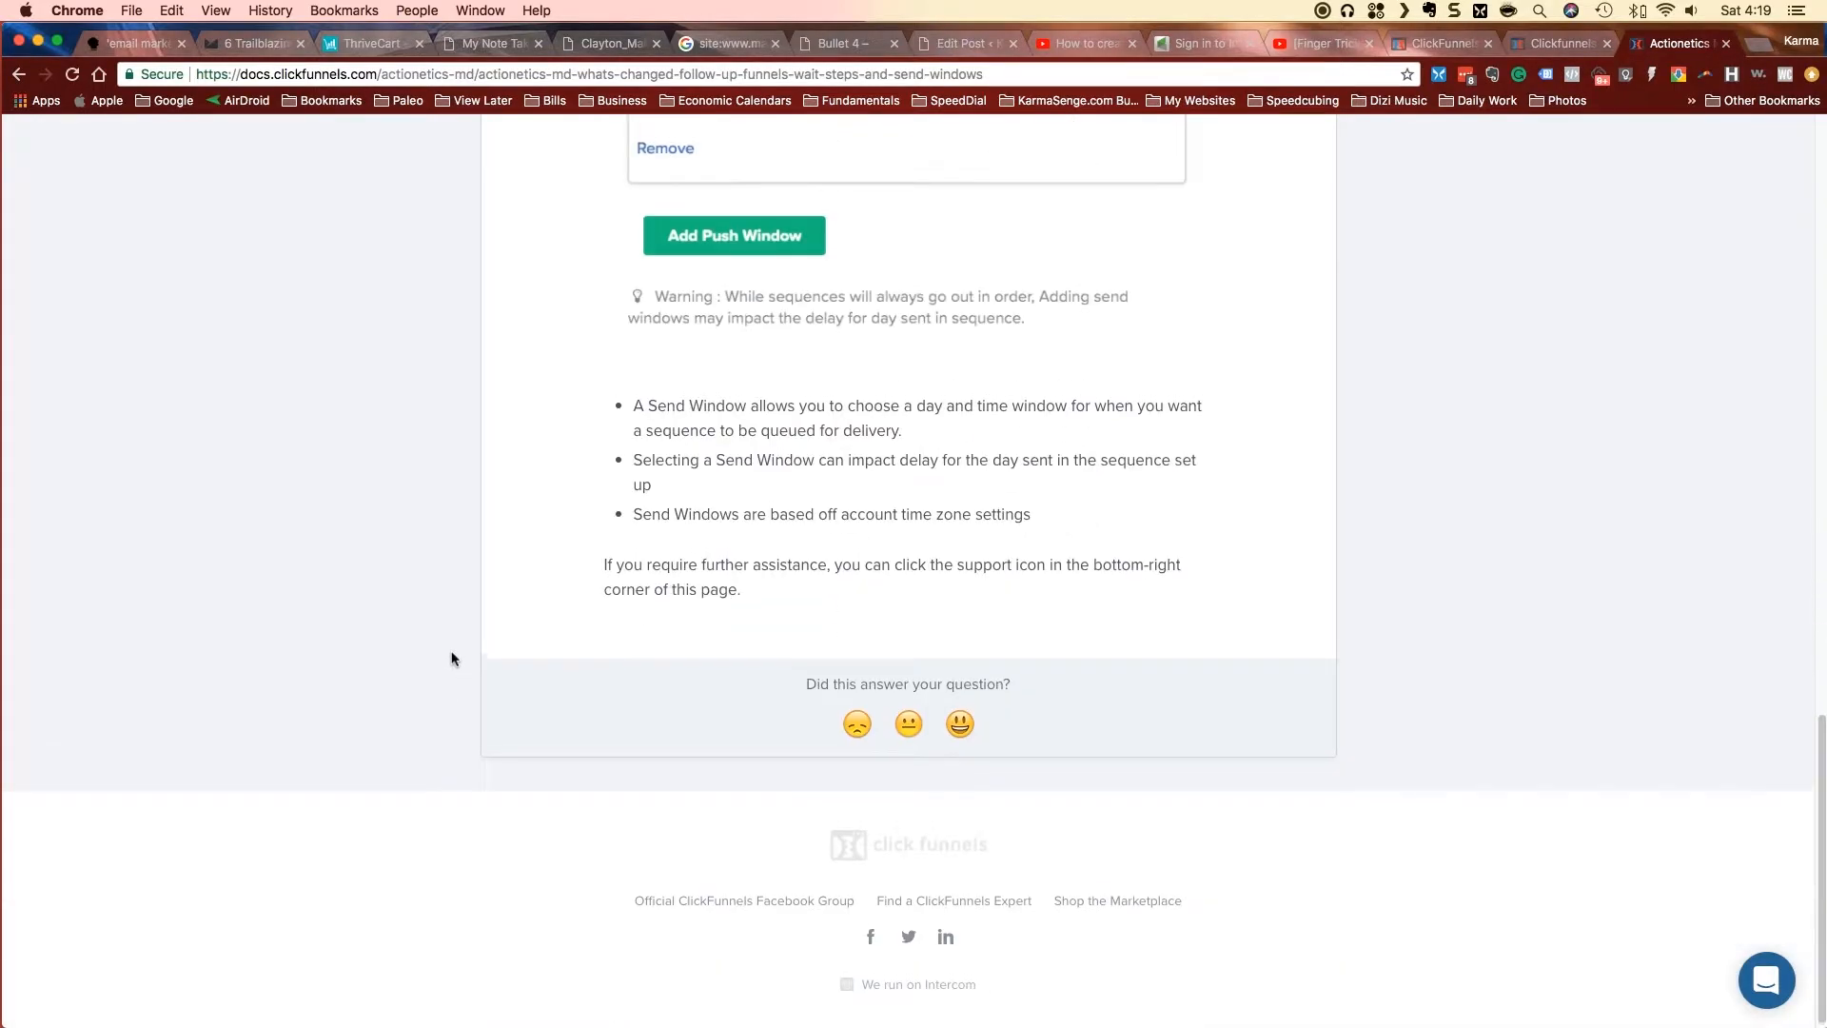
scroll(451, 658, "up", 12)
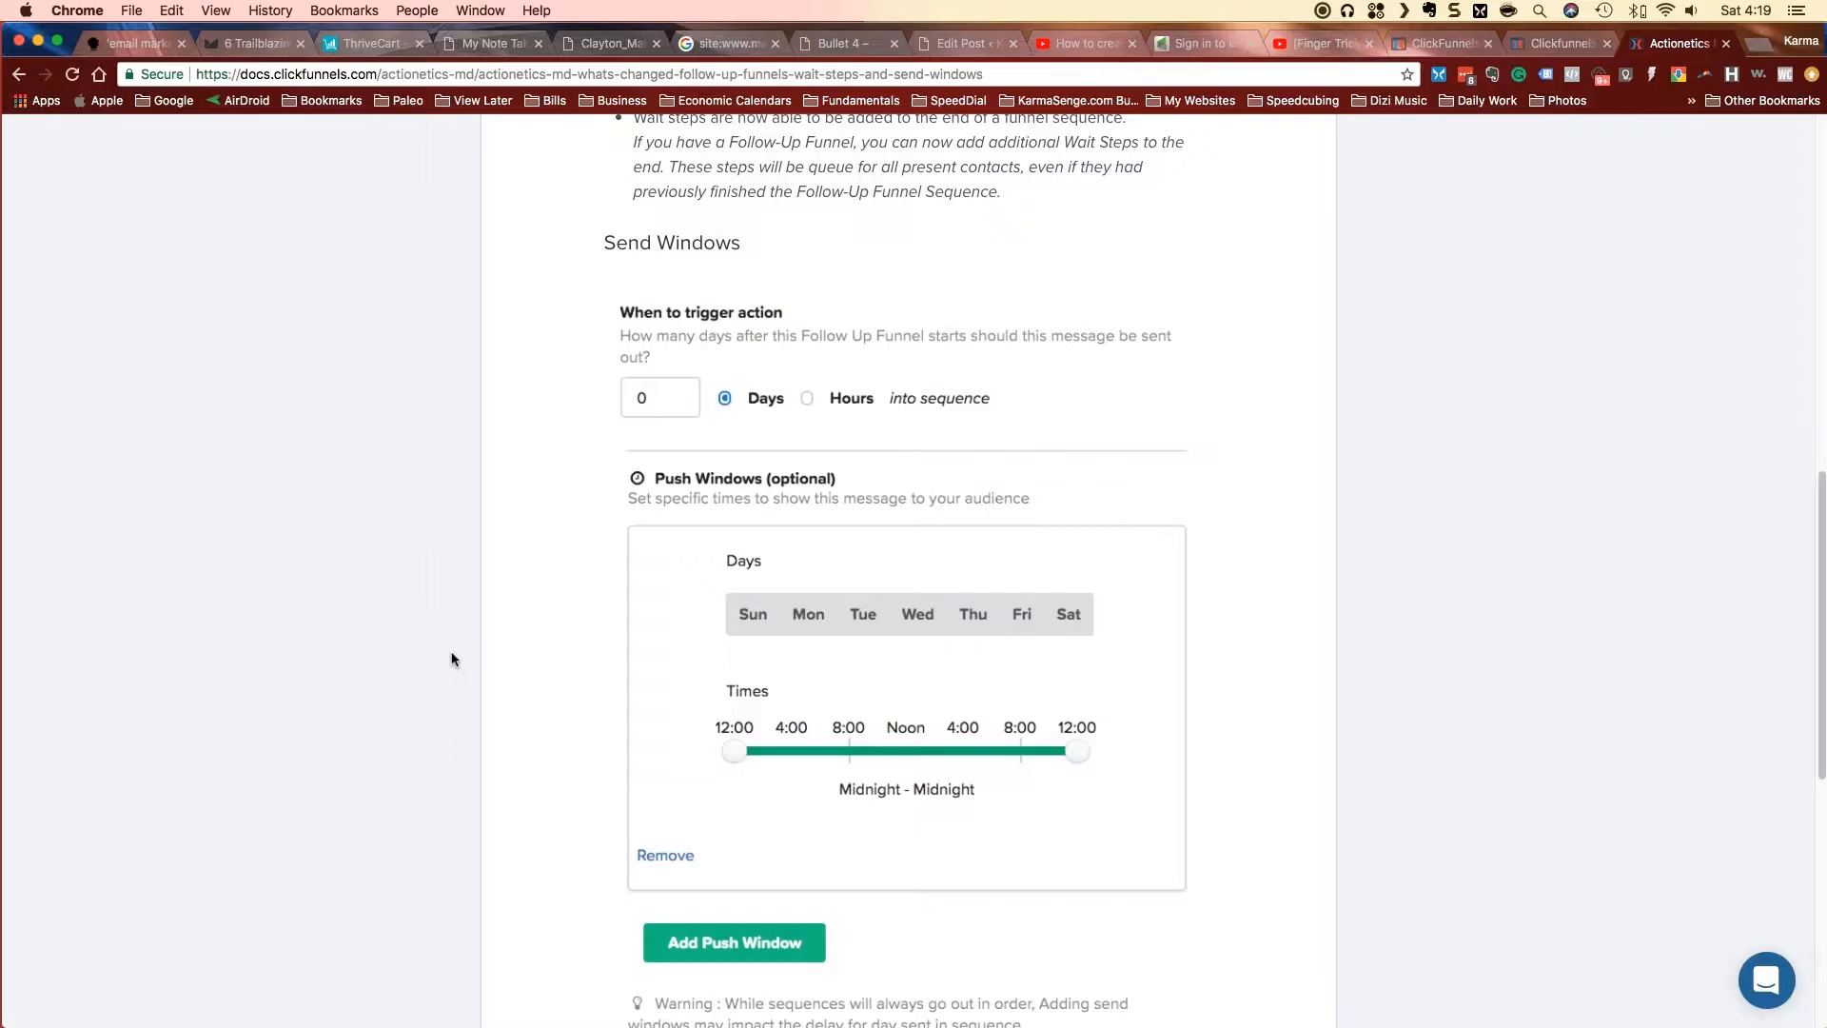
- Switch to the ClickFunnels account, open the ClickBots area of Actionetics, and start a new ClickBot
left_click(1437, 44)
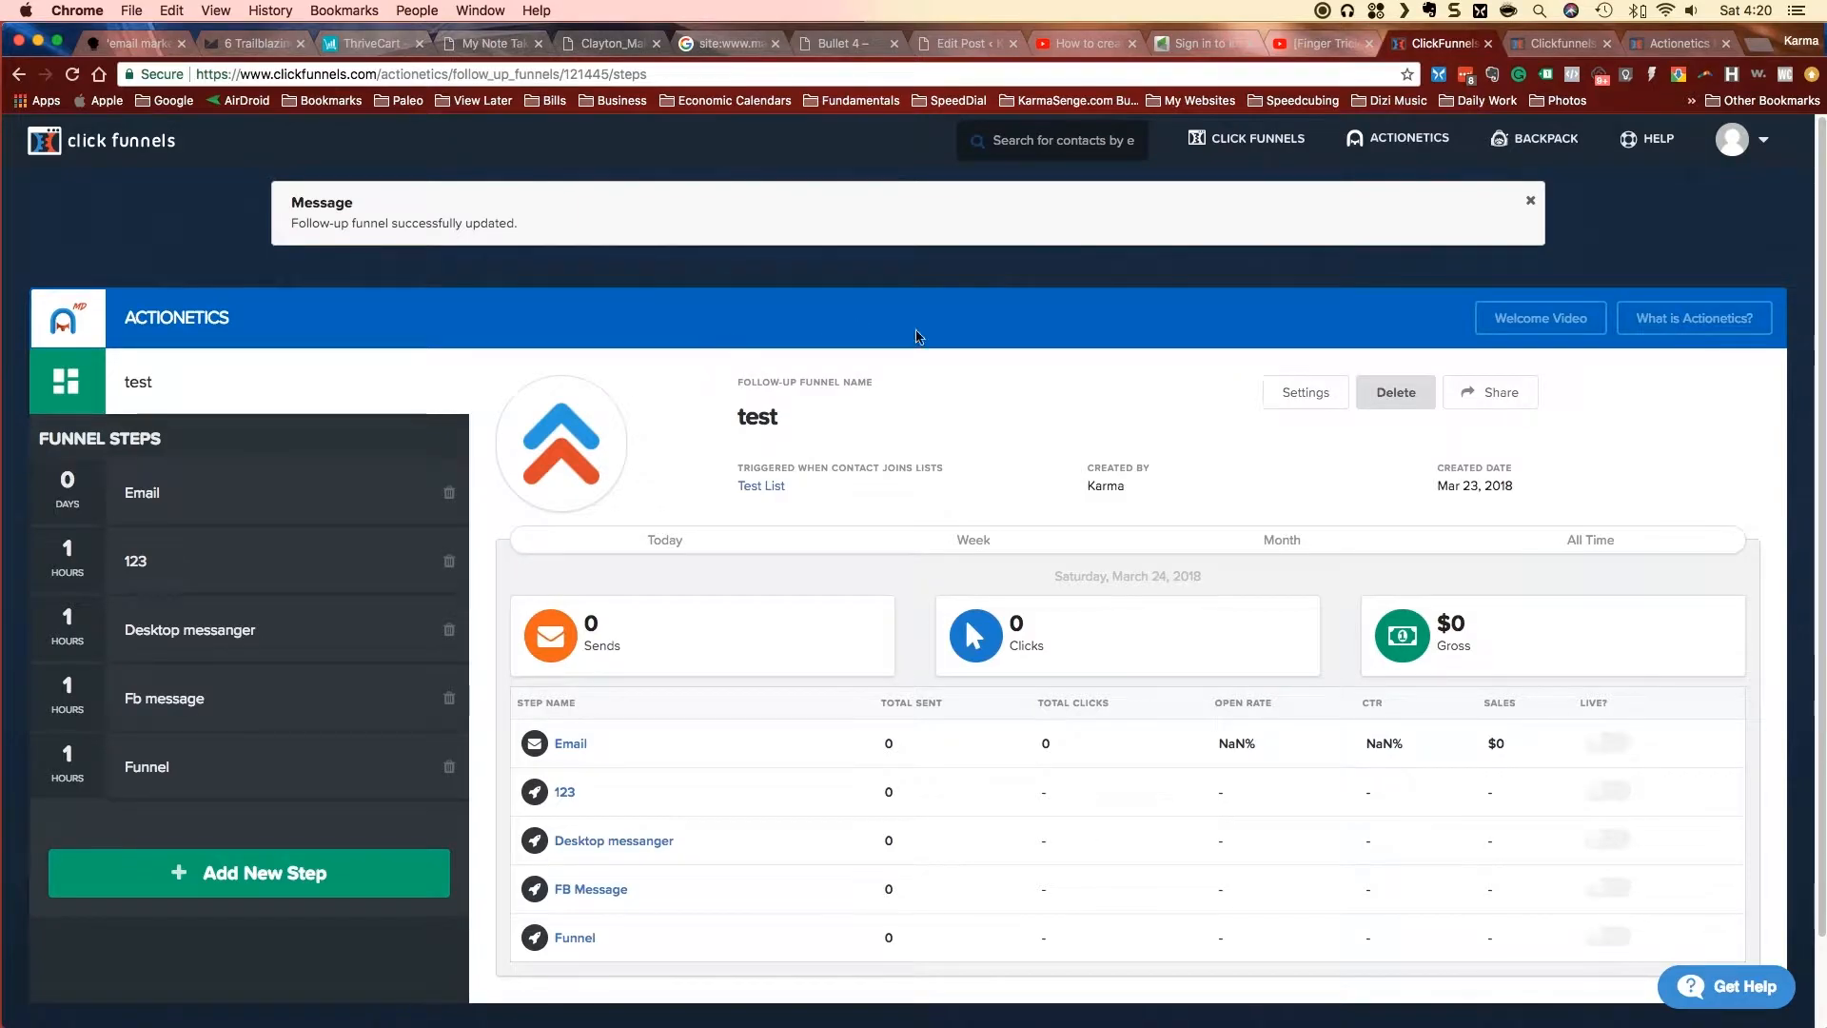
mouse_move(1413, 138)
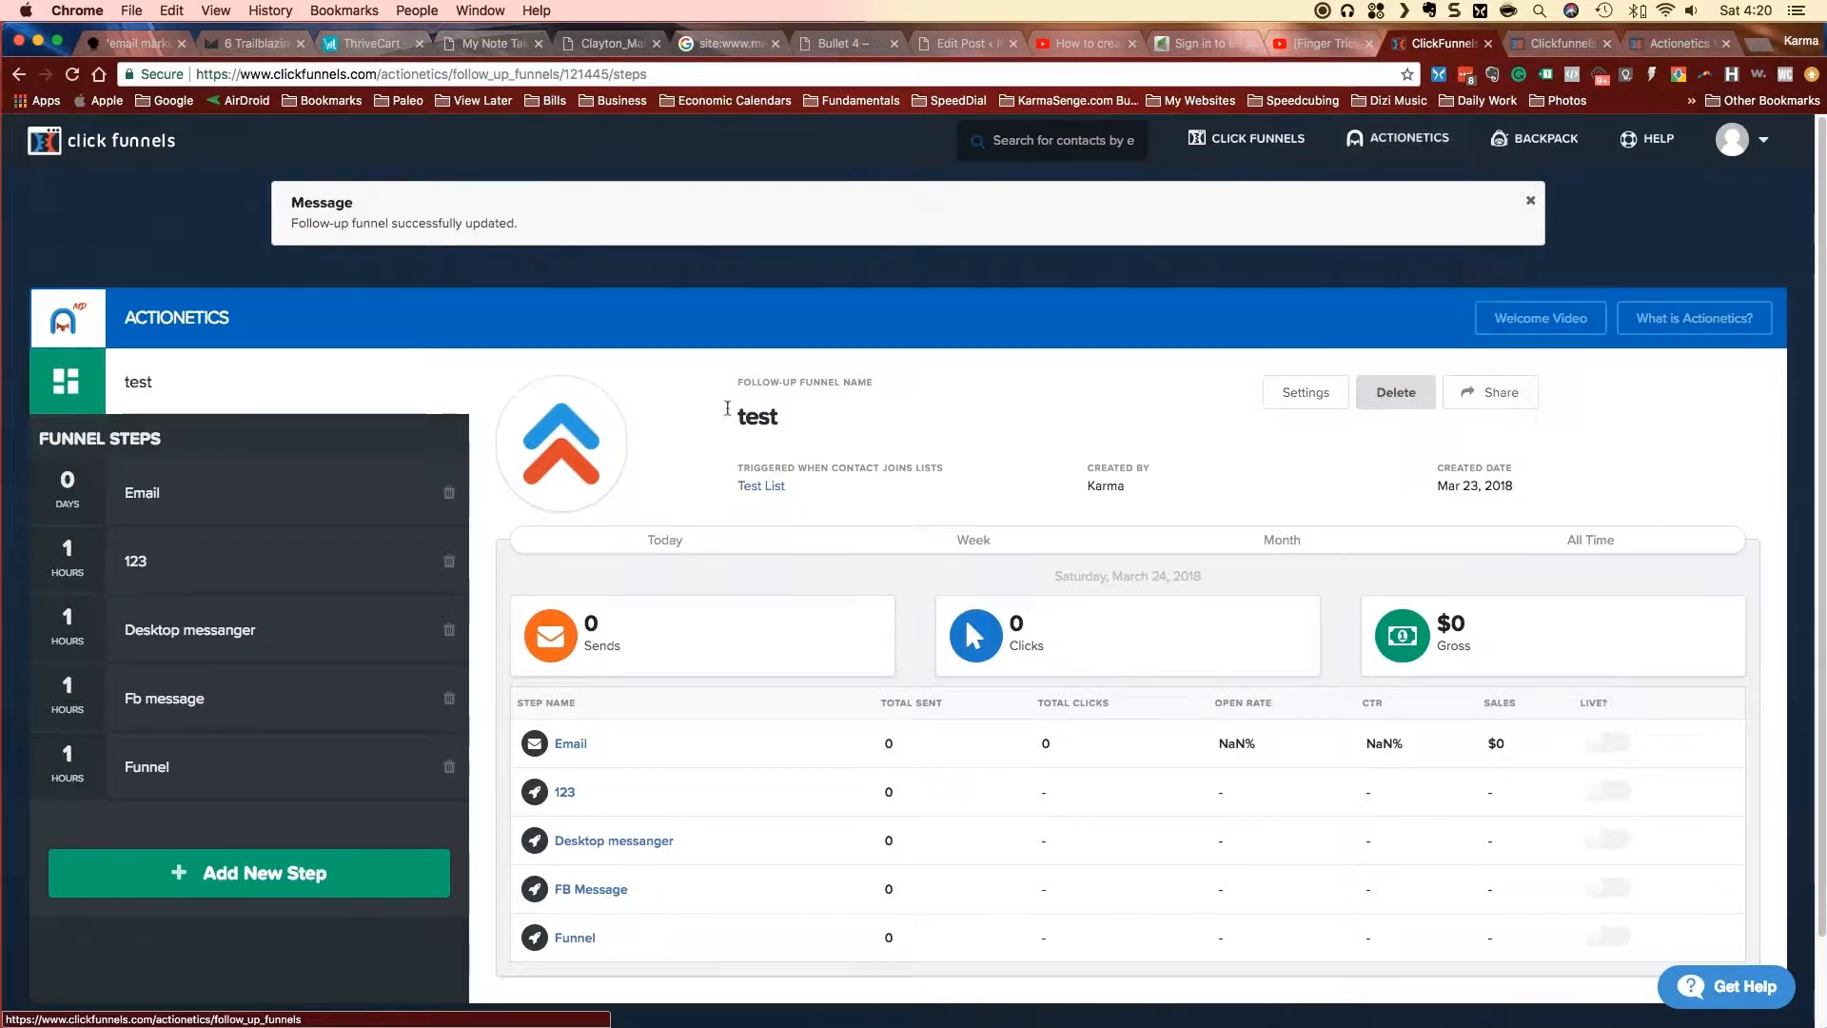
left_click(1399, 324)
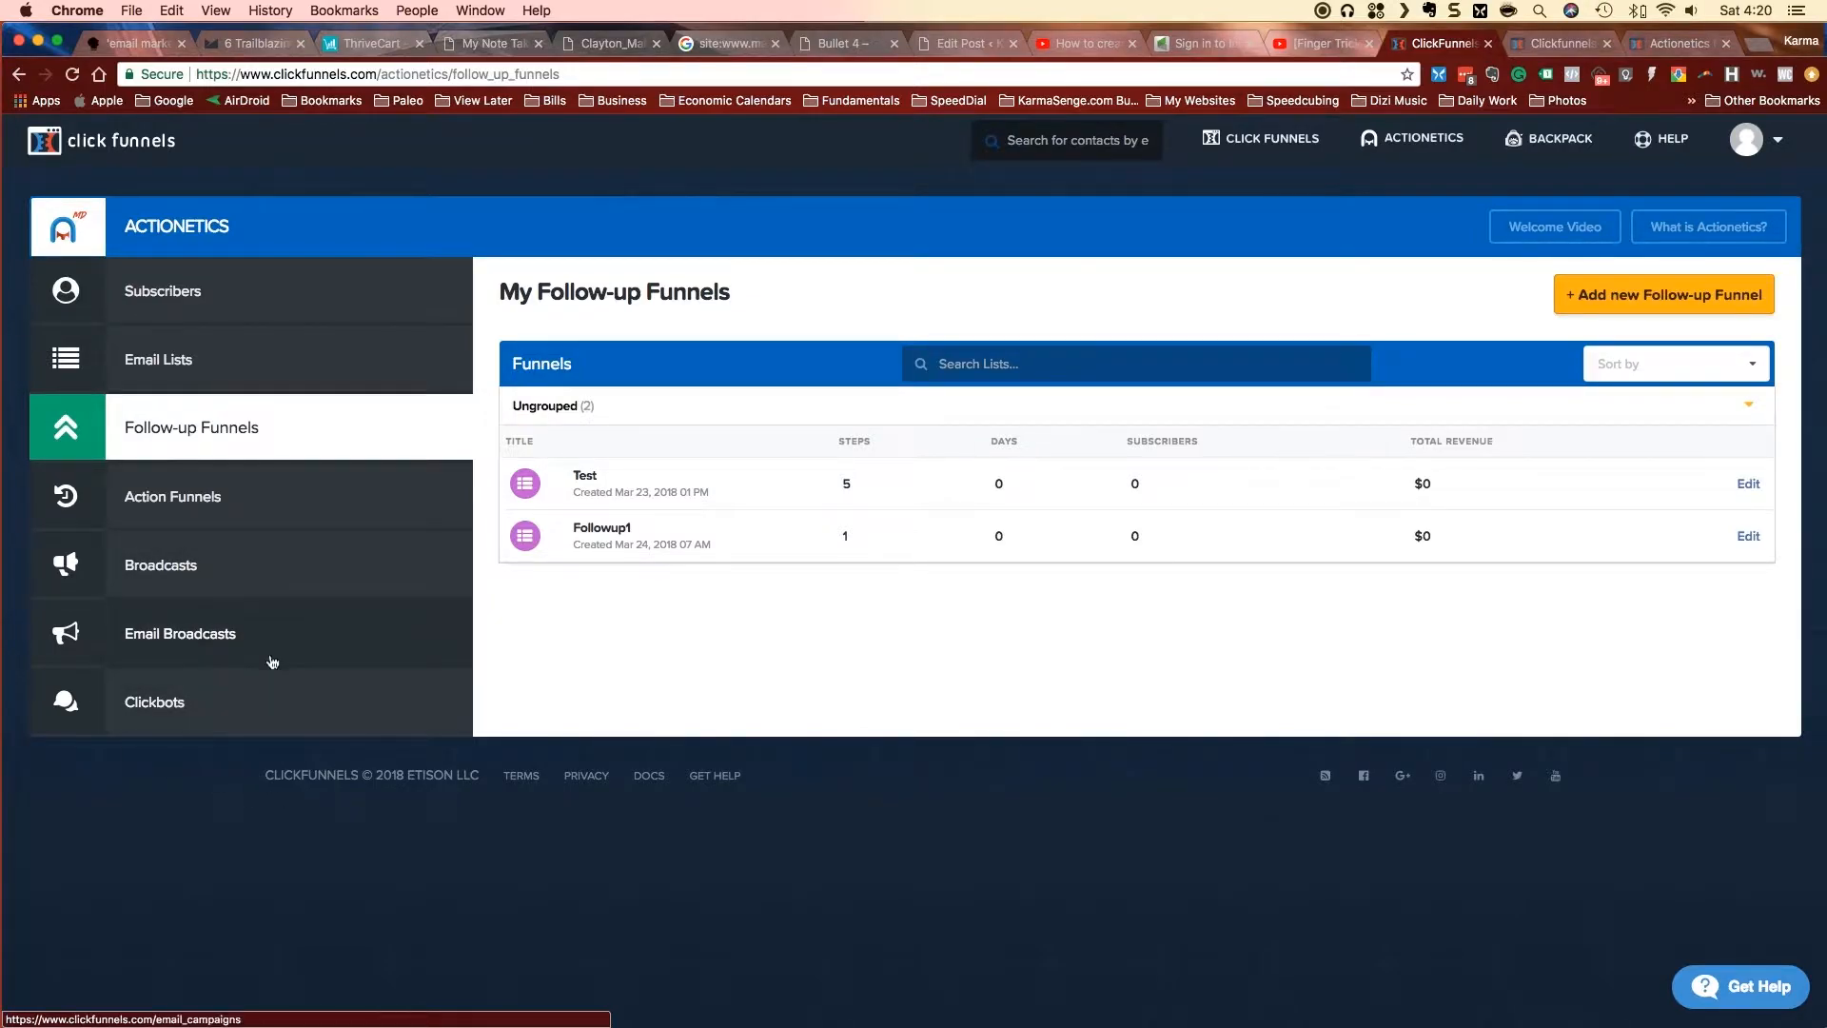
left_click(185, 715)
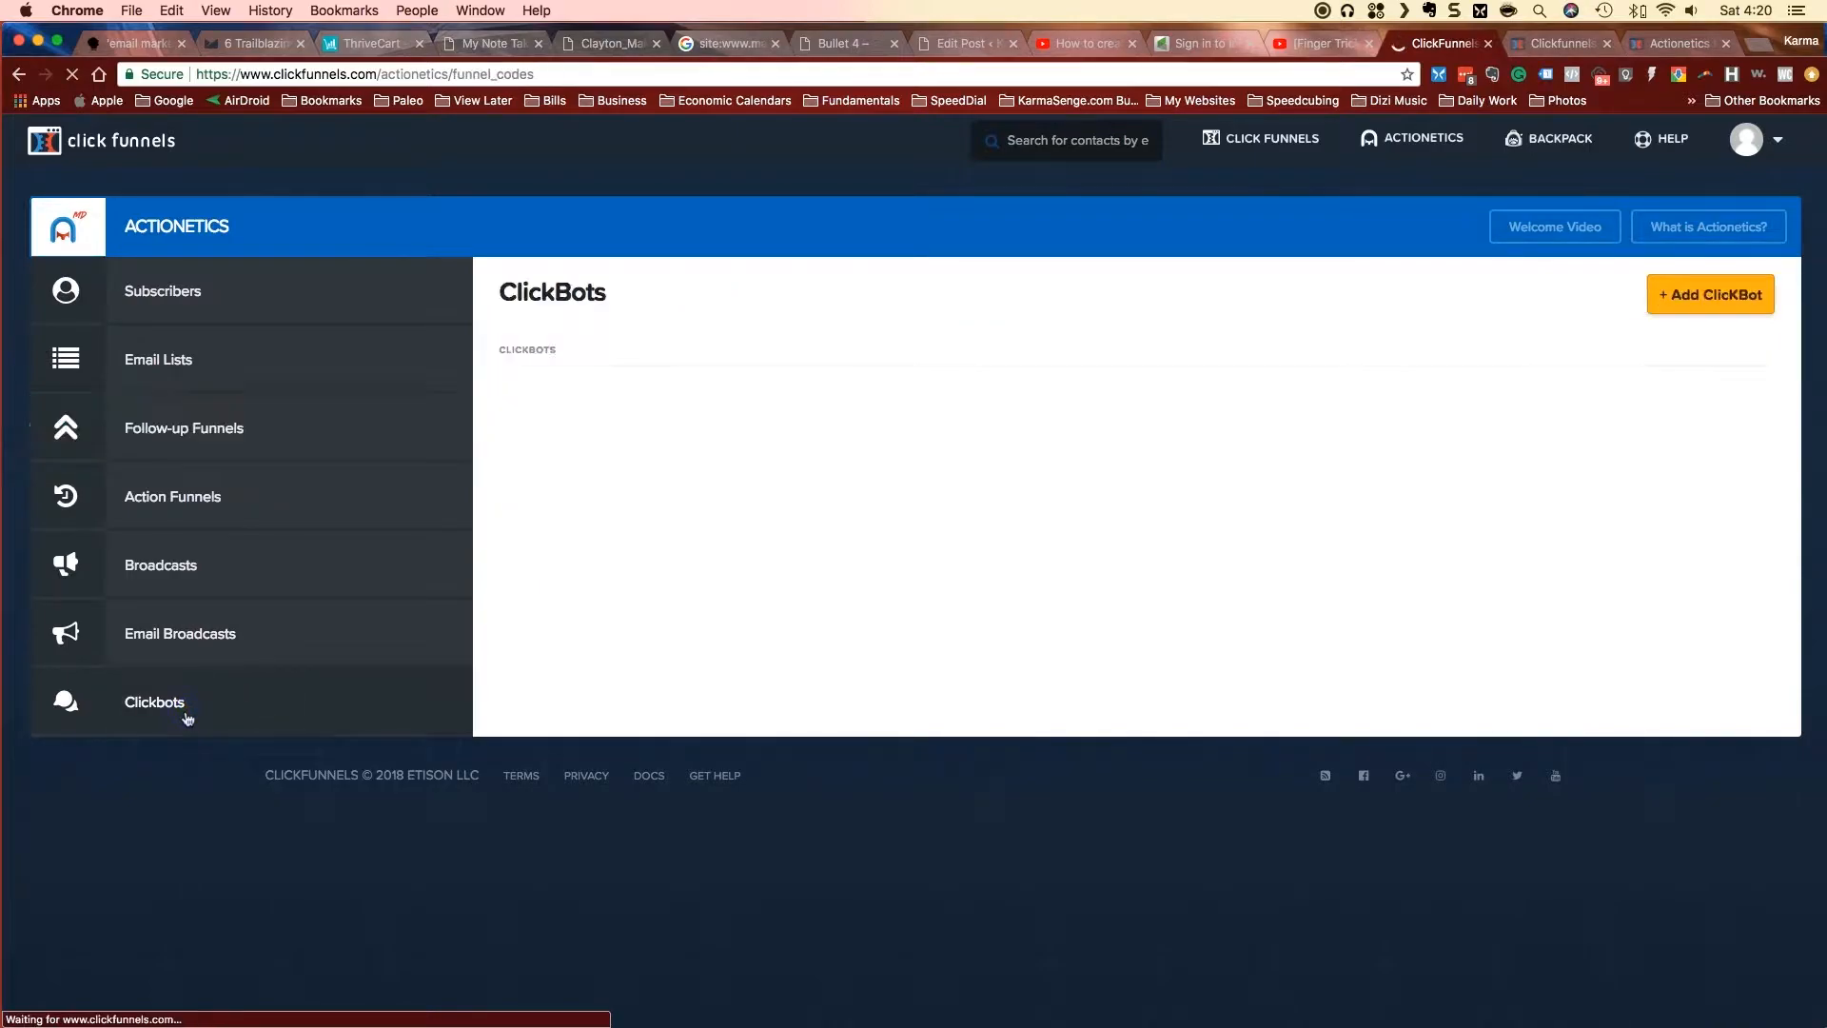
left_click(1674, 314)
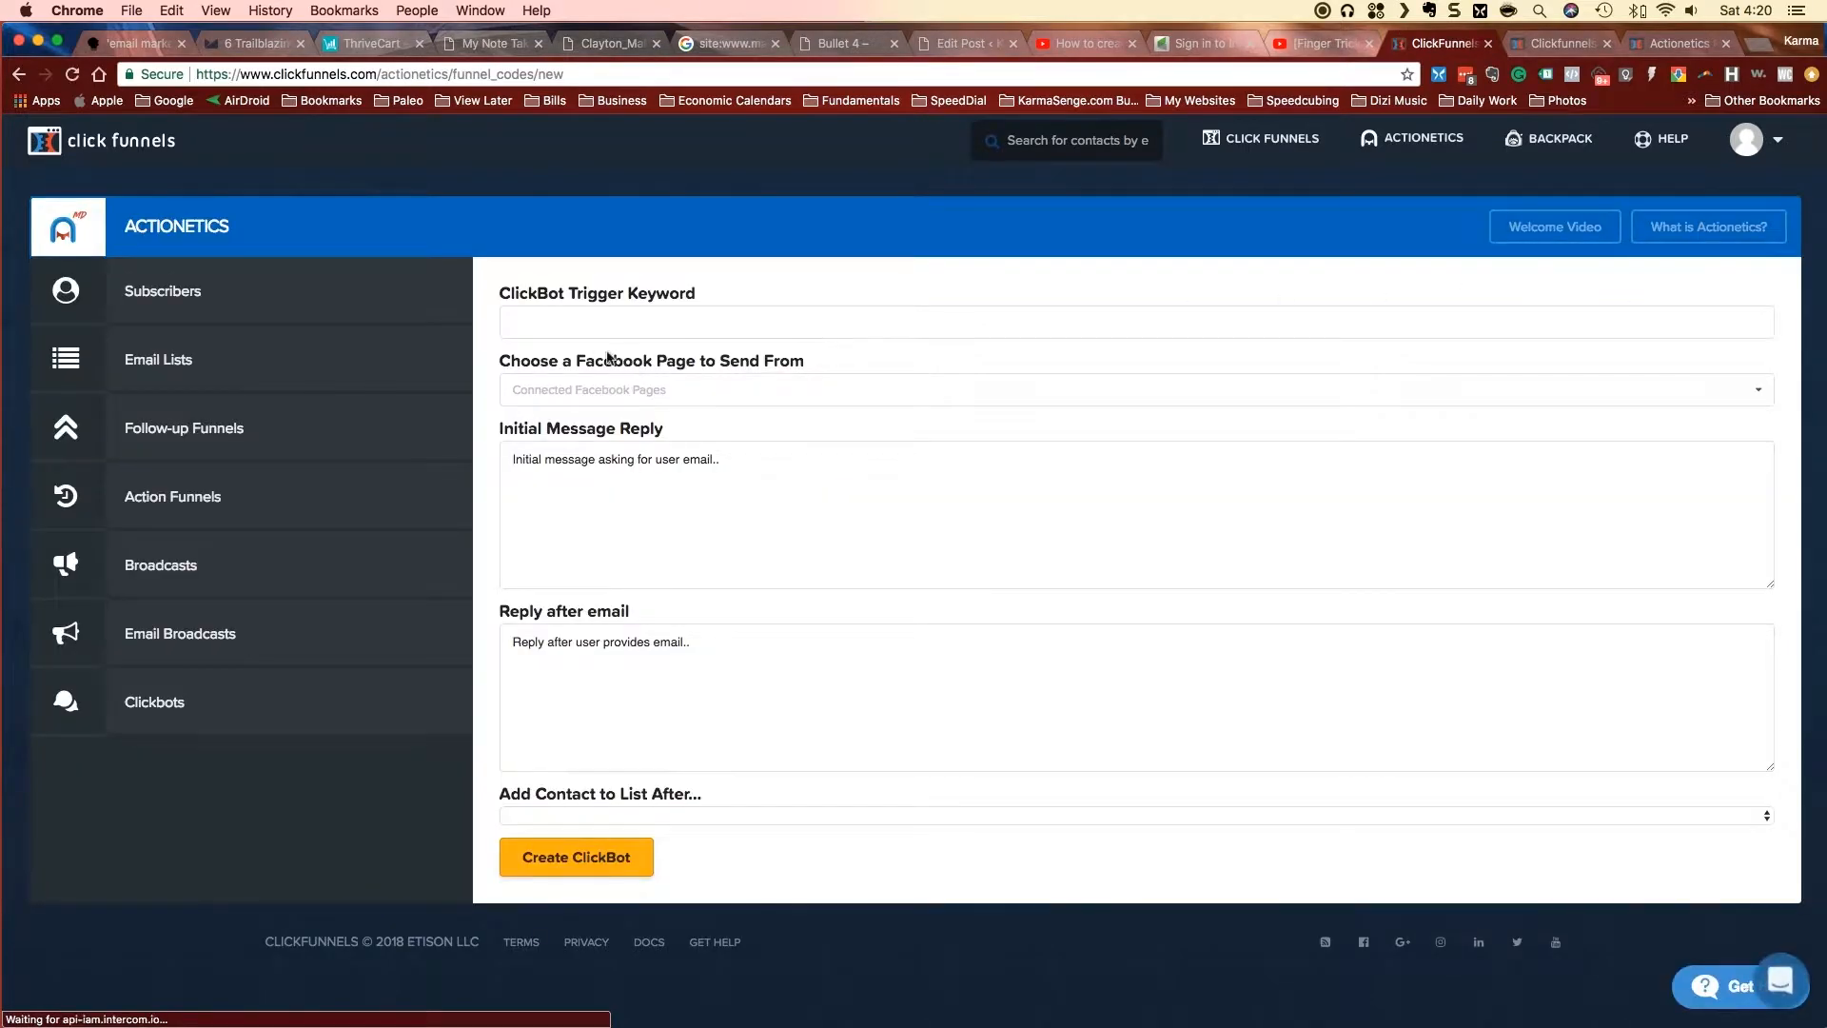
- Look over the new ClickBot form's trigger keyword, initial message reply and reply after email fields
left_click(563, 326)
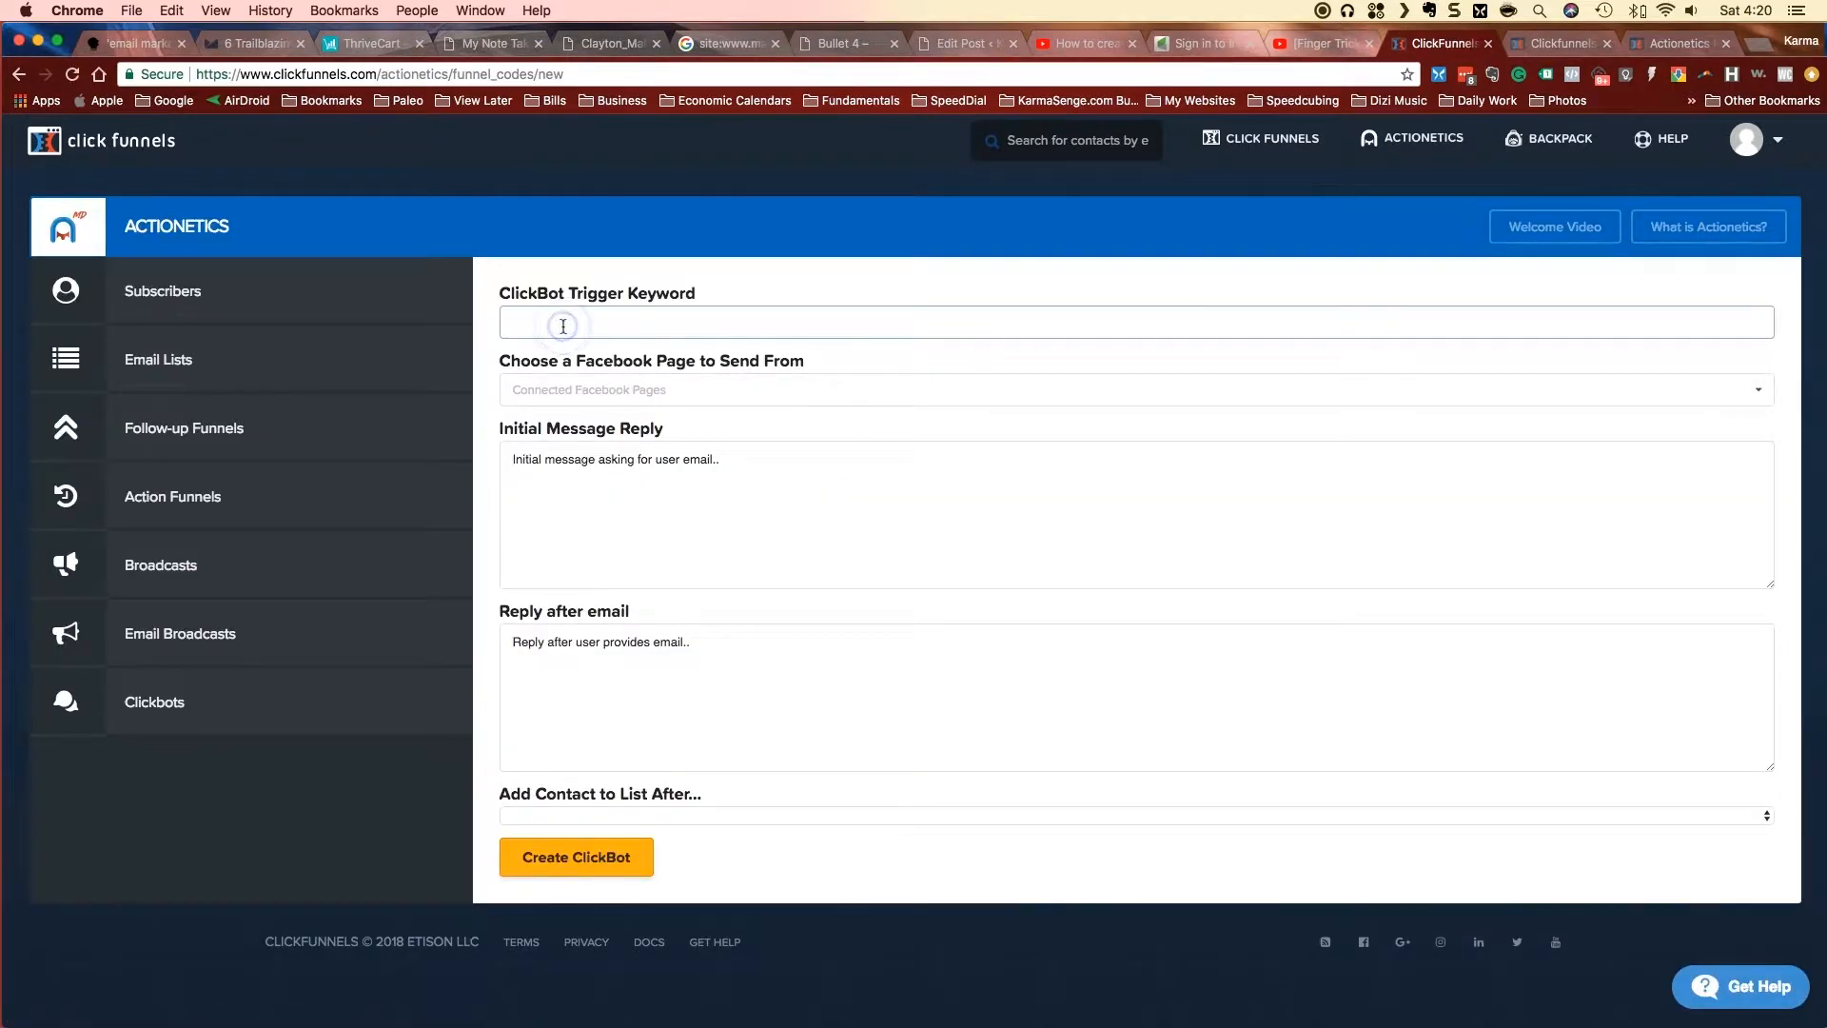
left_click(562, 326)
left_click(637, 323)
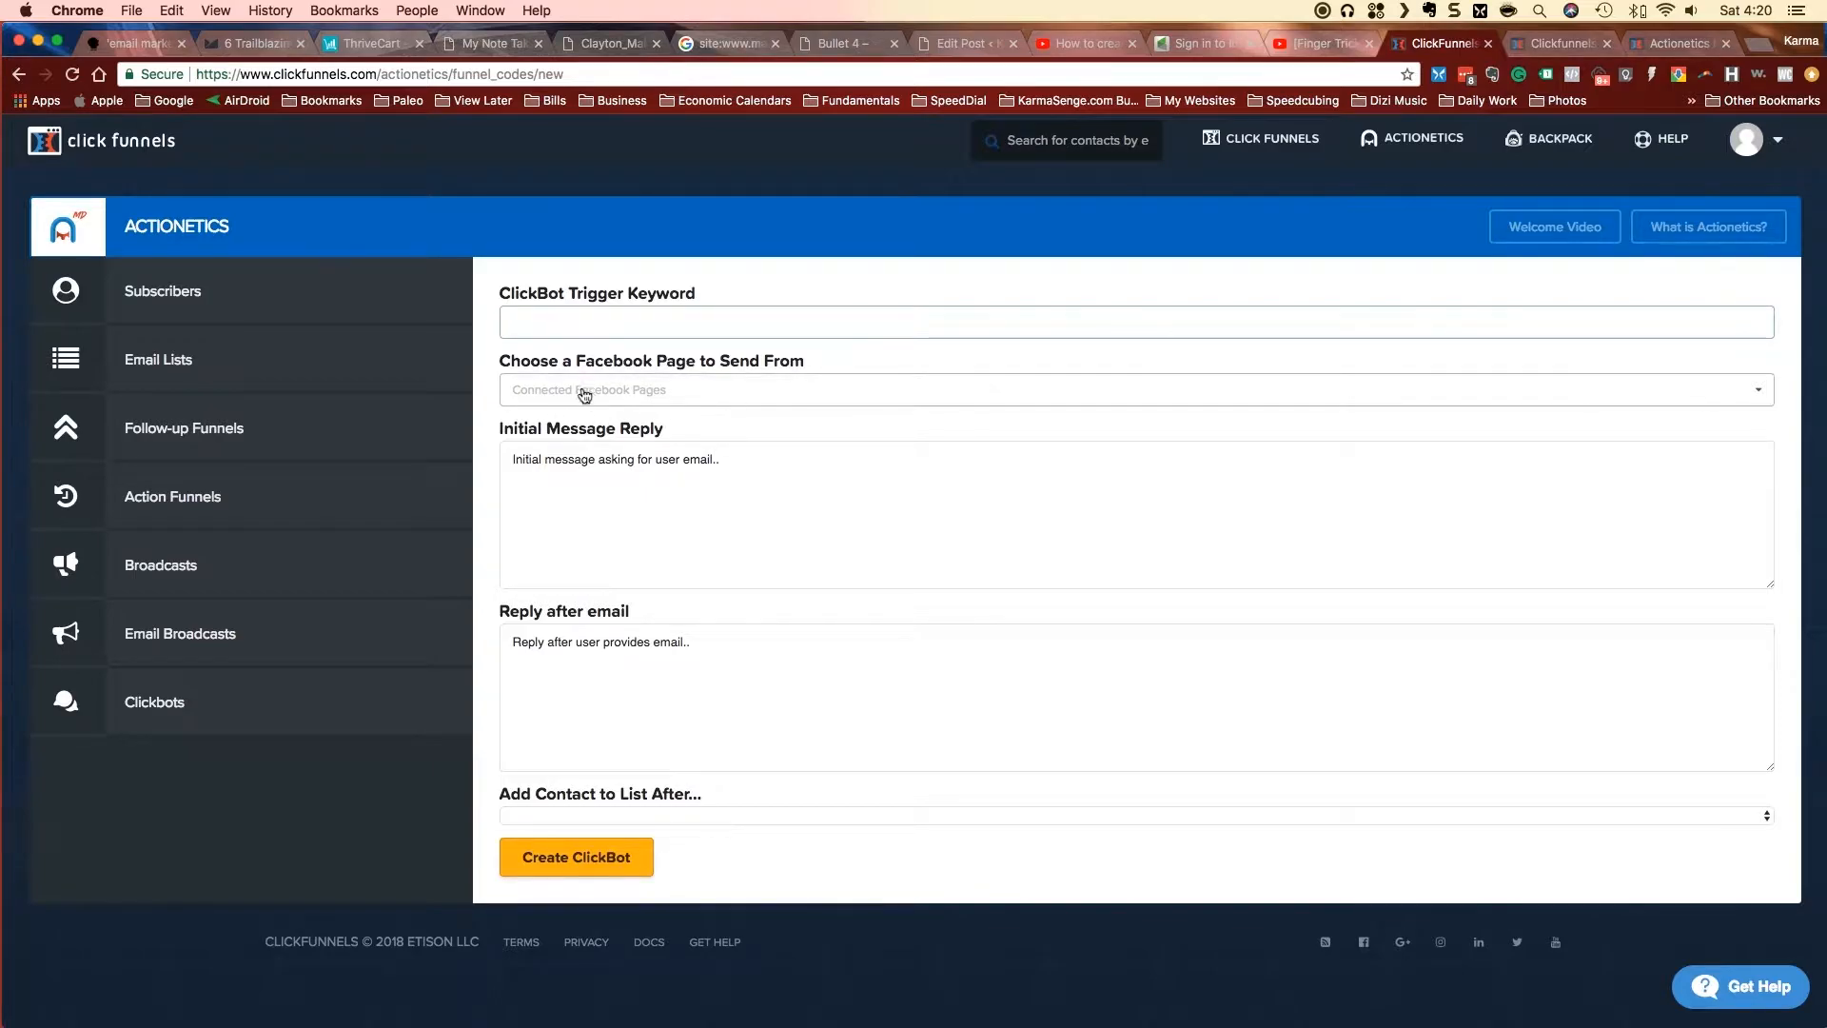
left_click(552, 474)
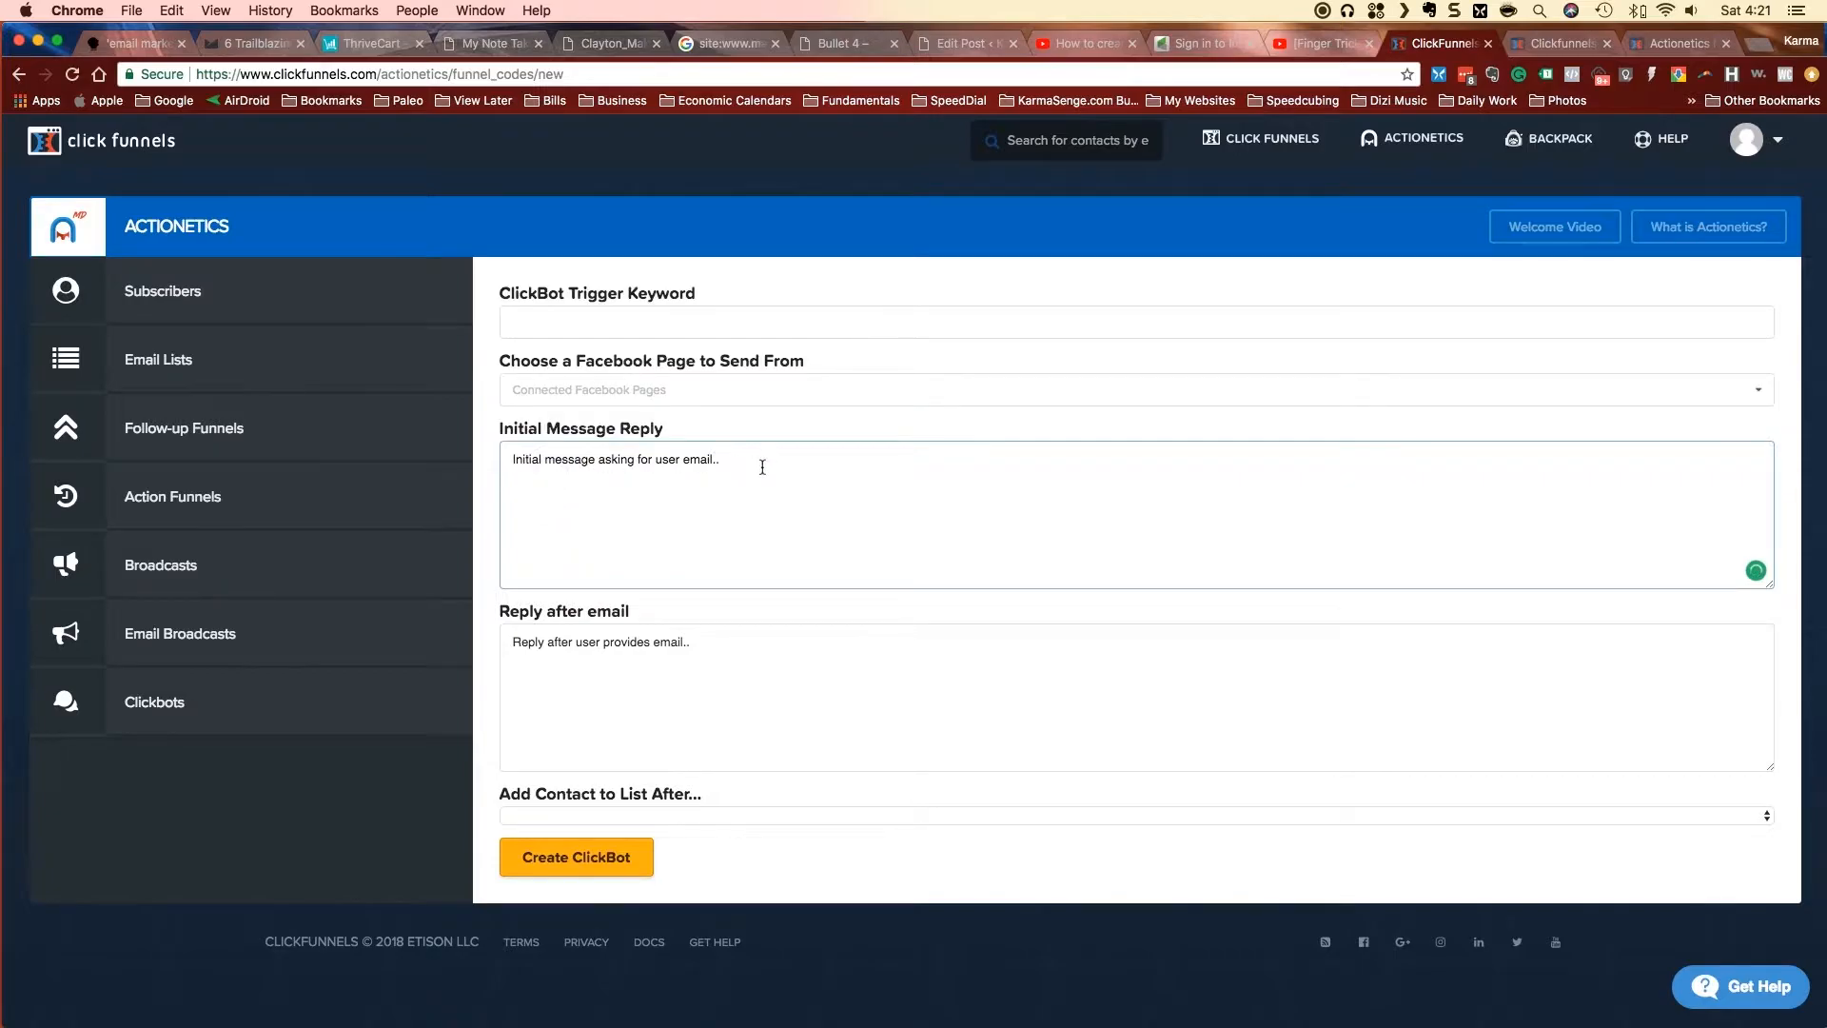
left_click(773, 647)
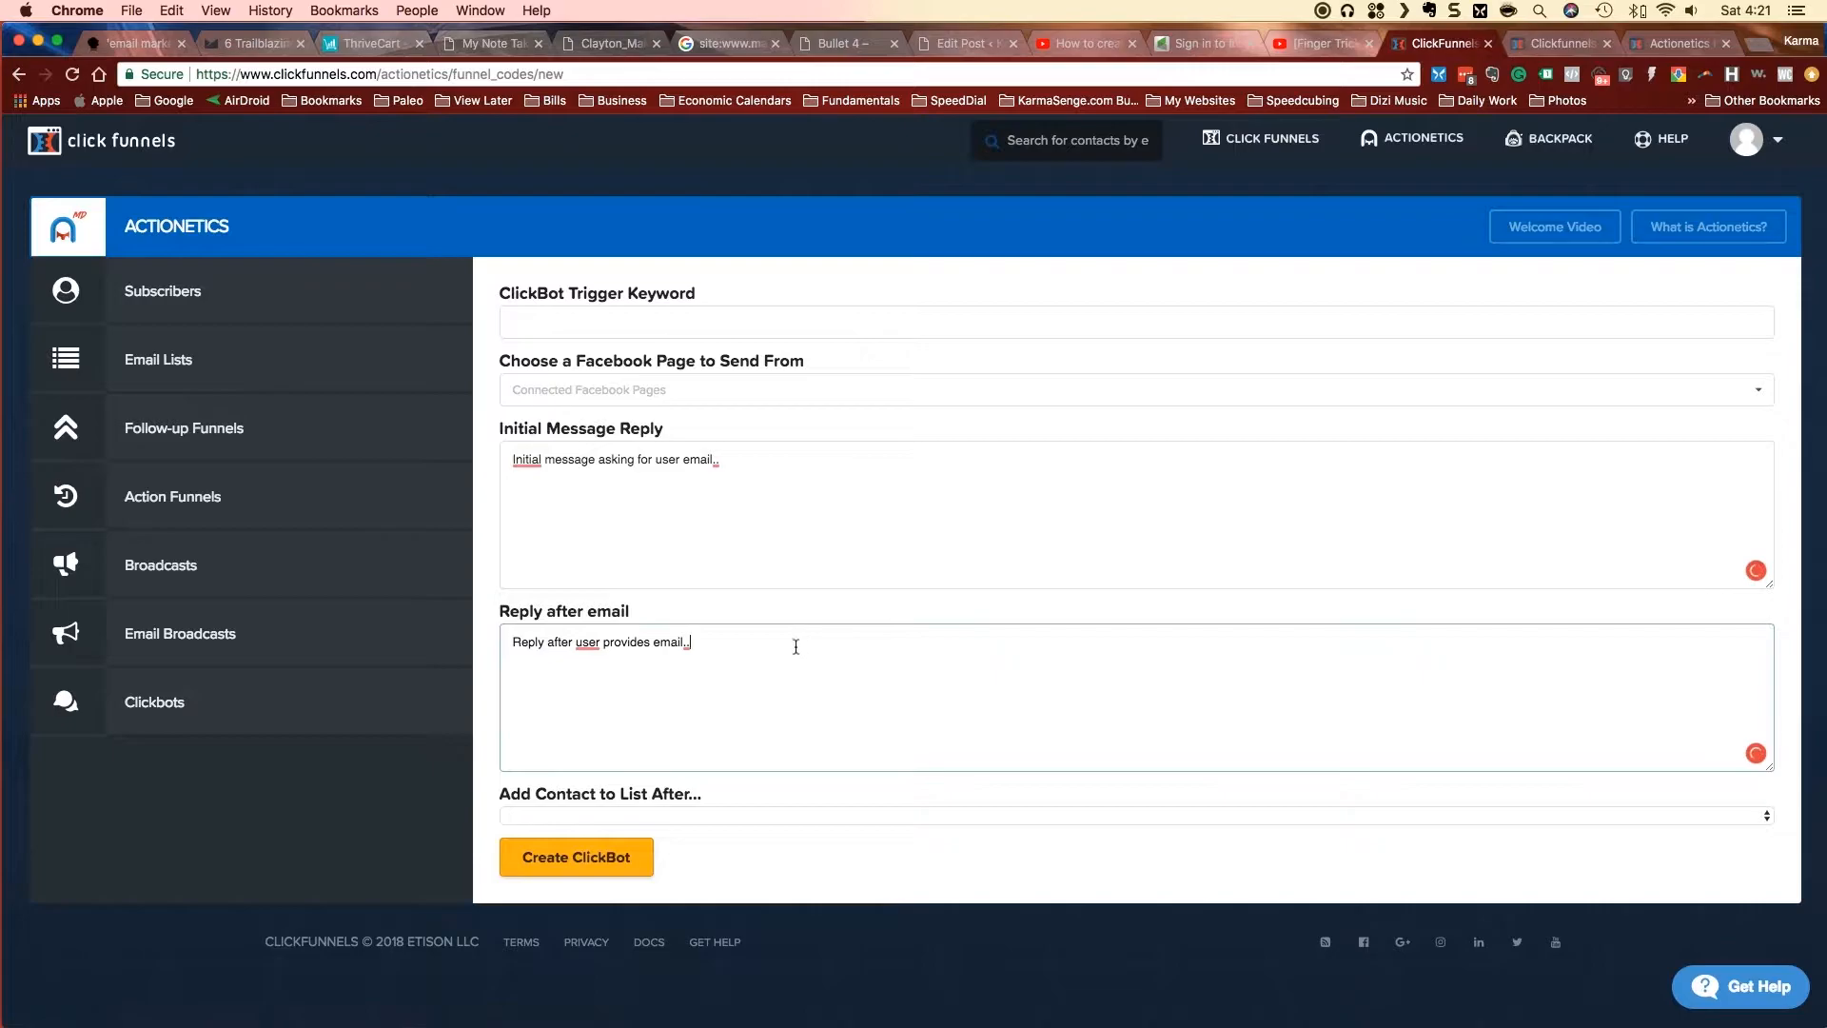
left_click_drag(795, 644, 521, 641)
left_click(623, 694)
- Configure the ClickBot with Test List as the contact list, the trigger keyword copywriting, and the Facebook page Harmonic Capital Management
left_click(643, 814)
left_click(590, 826)
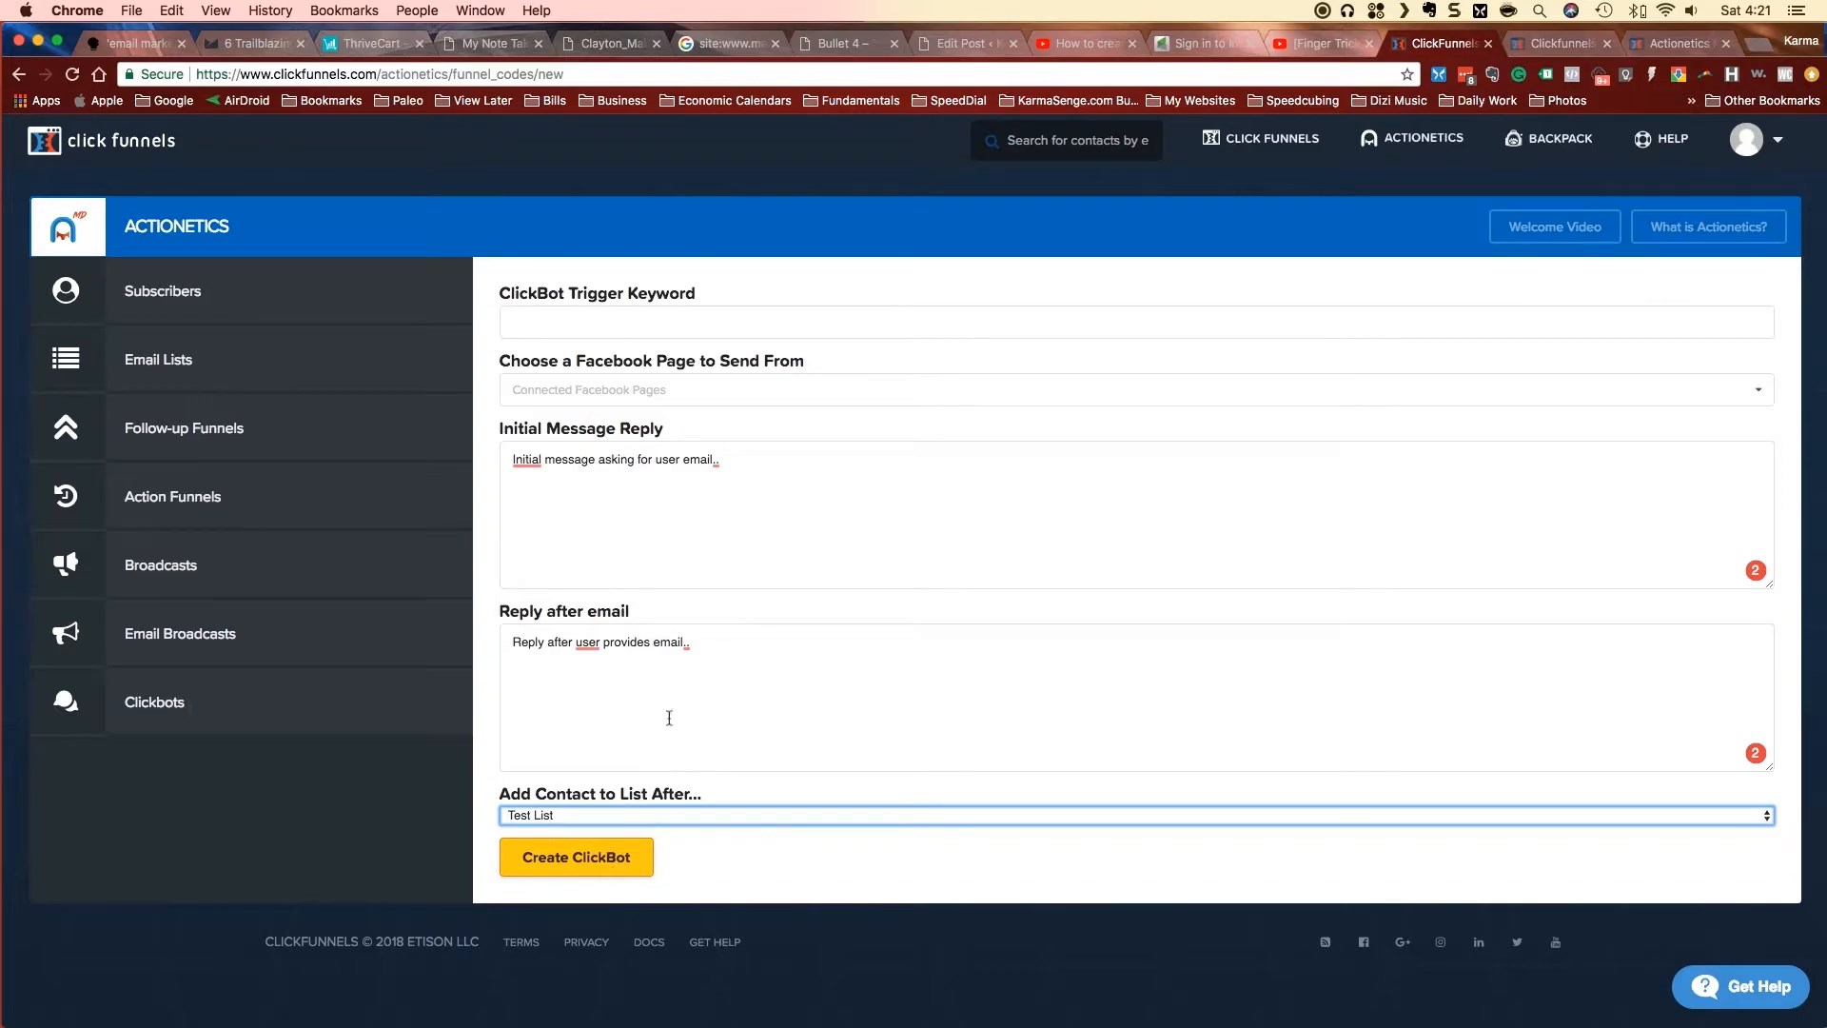
left_click(617, 325)
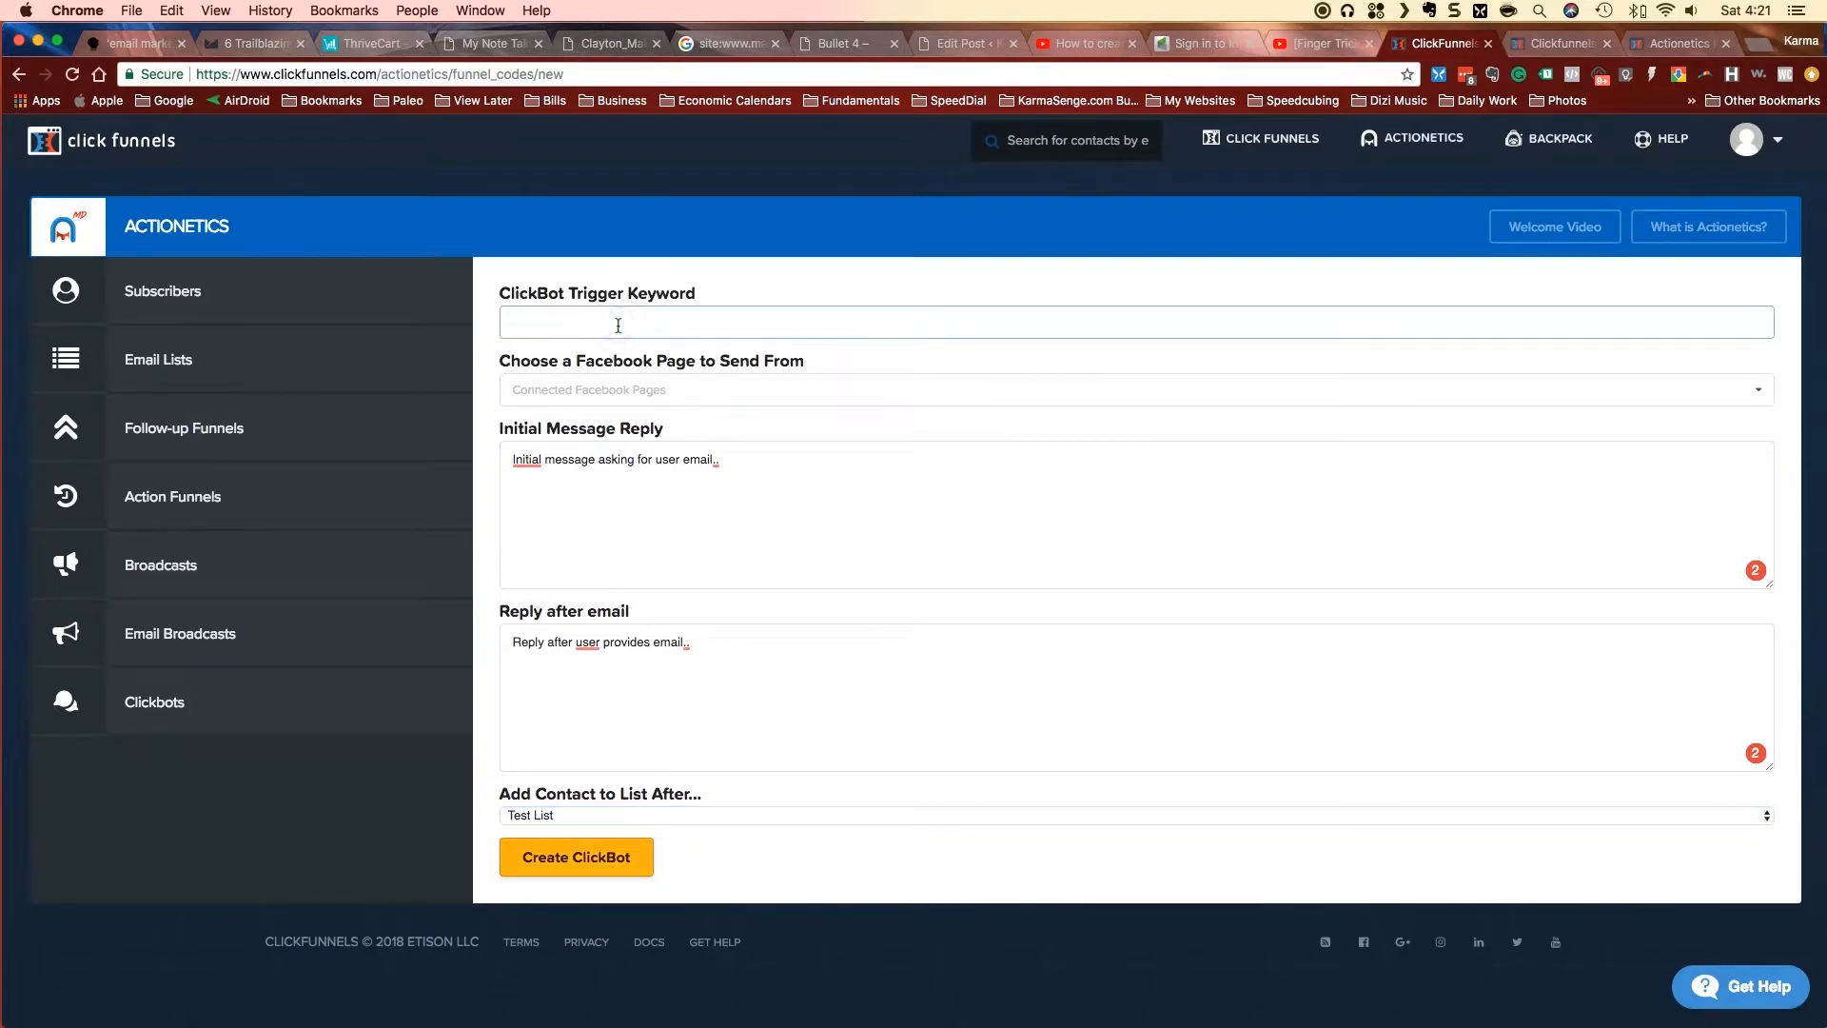
type("copywriting")
left_click(643, 390)
left_click(636, 423)
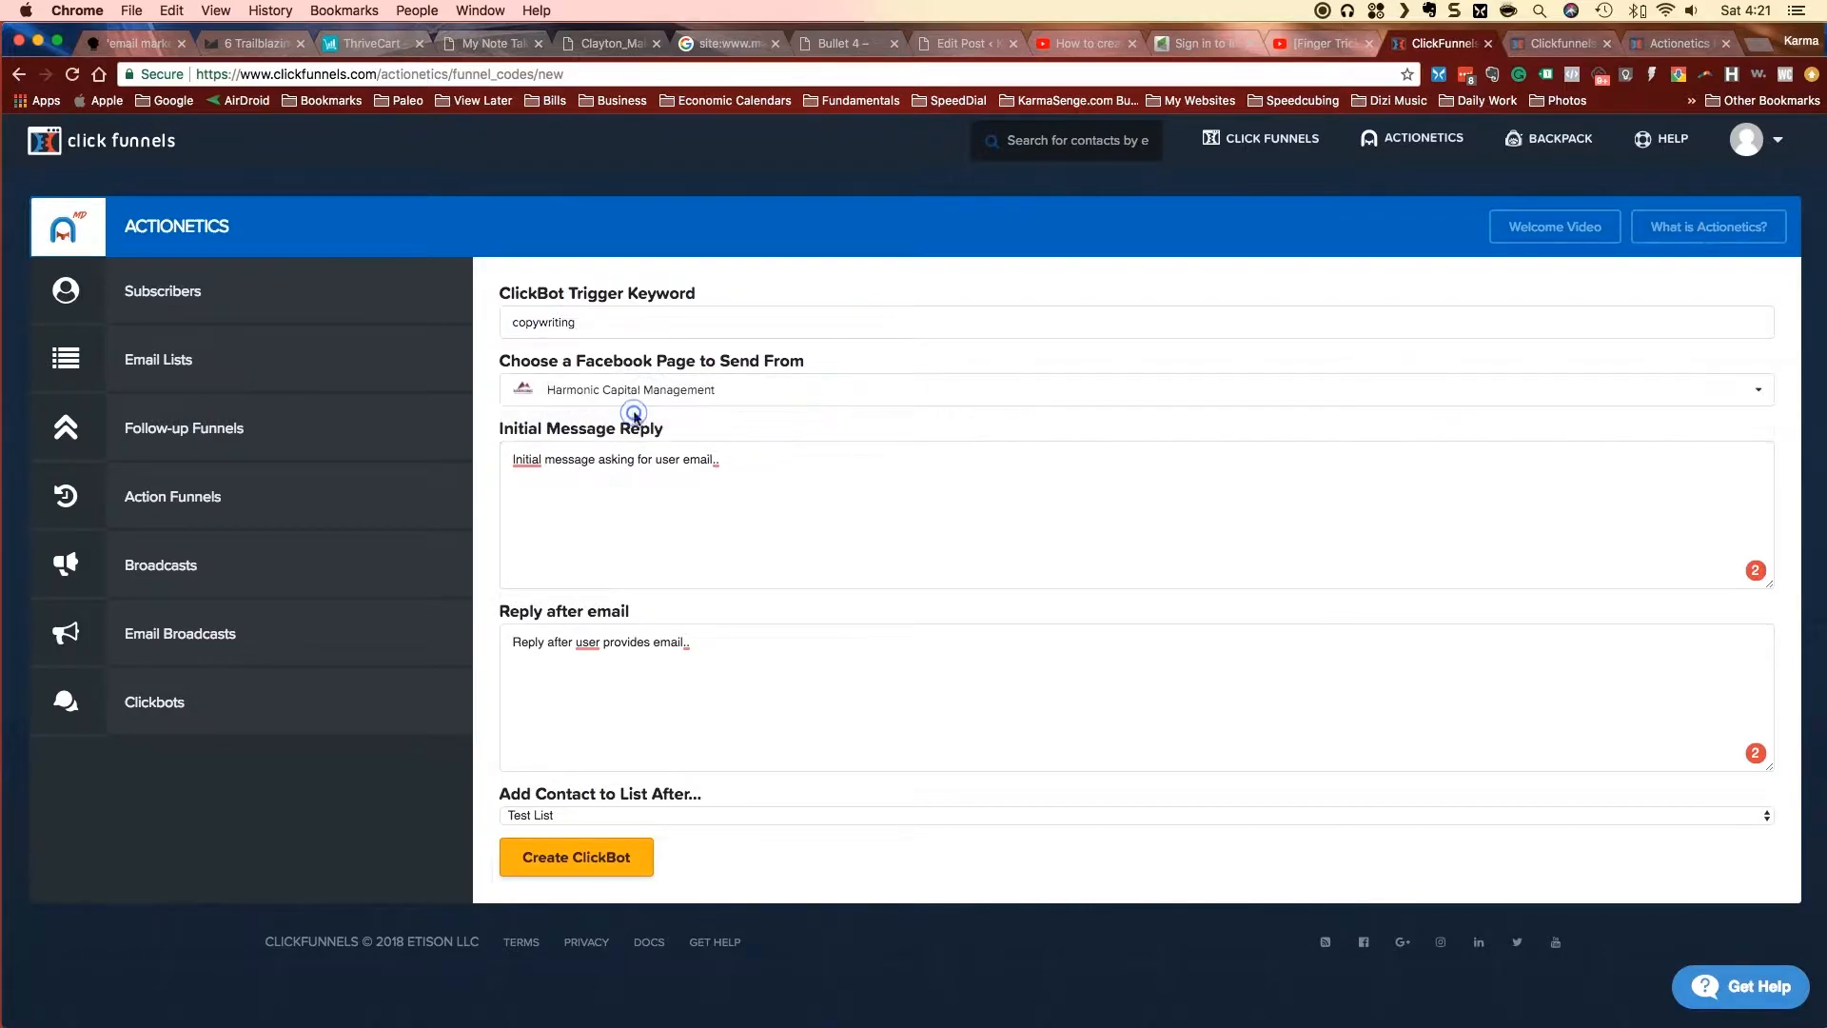
- Insert "ertettetert" in the initial message reply and "ertretertret" in the reply after email, and create the ClickBot
left_click(693, 462)
type("ertettetert")
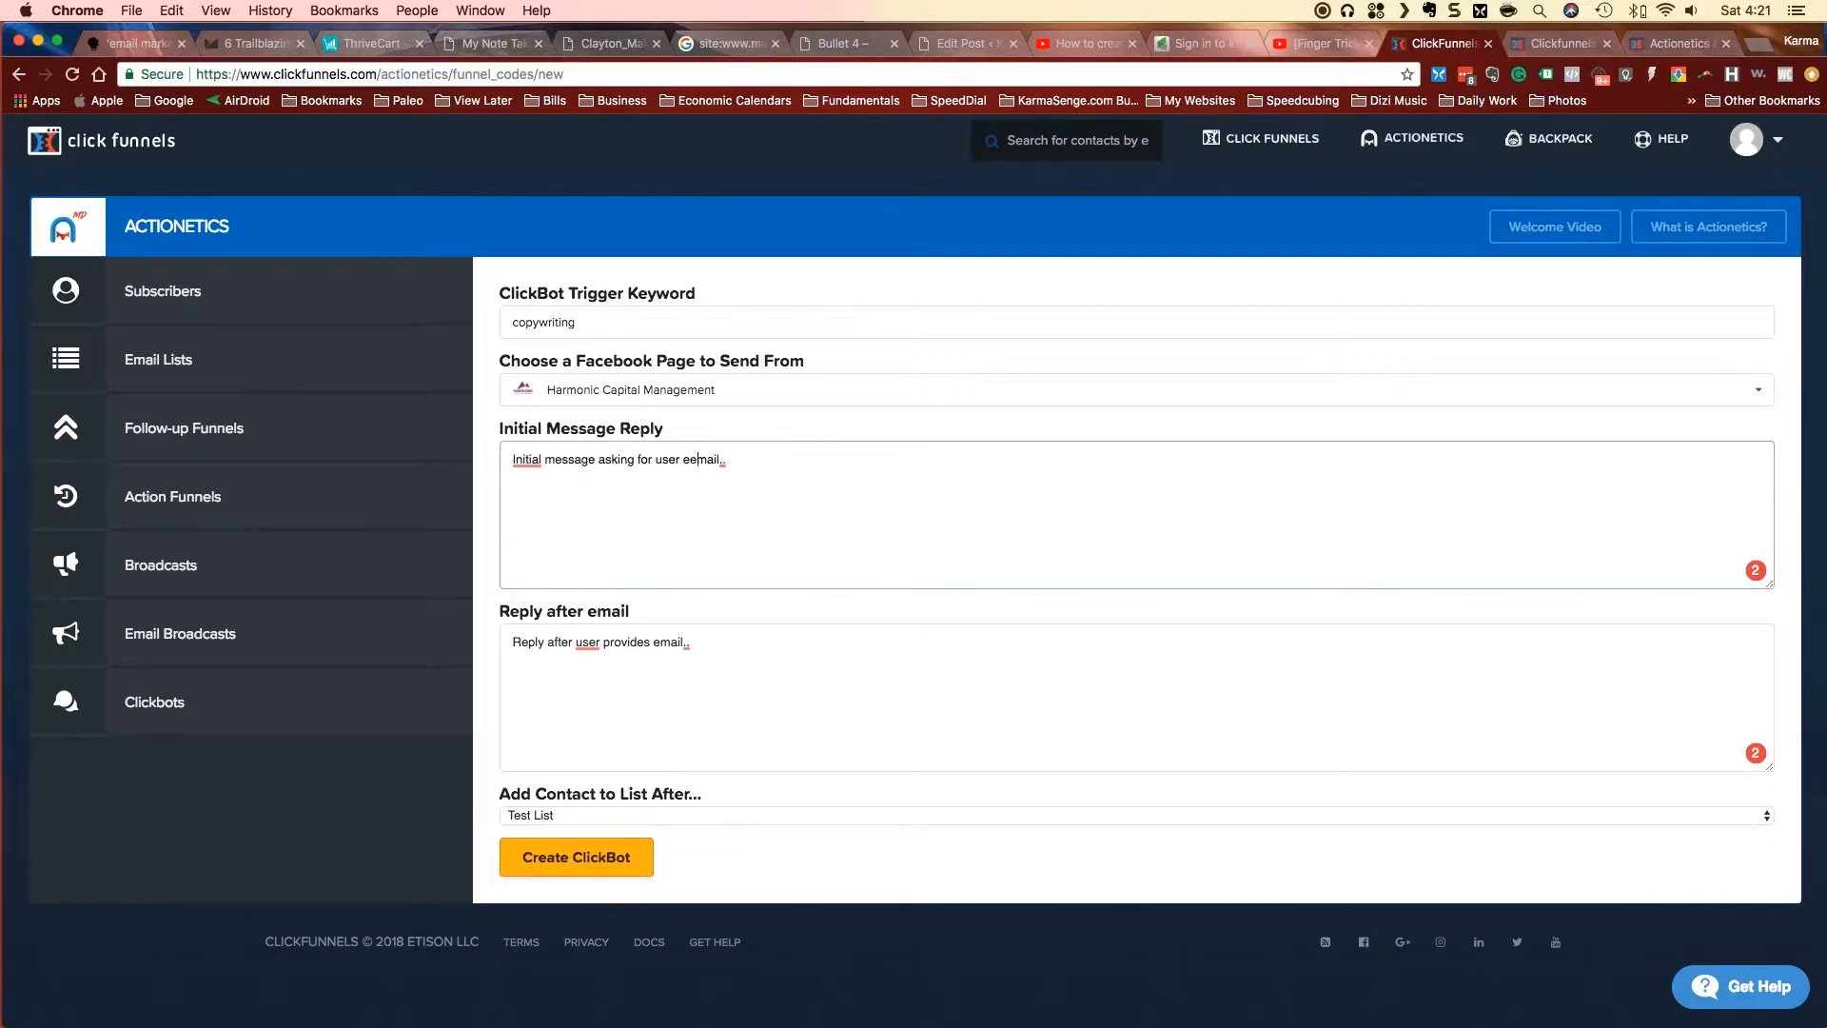
left_click(634, 658)
type("ertretertret")
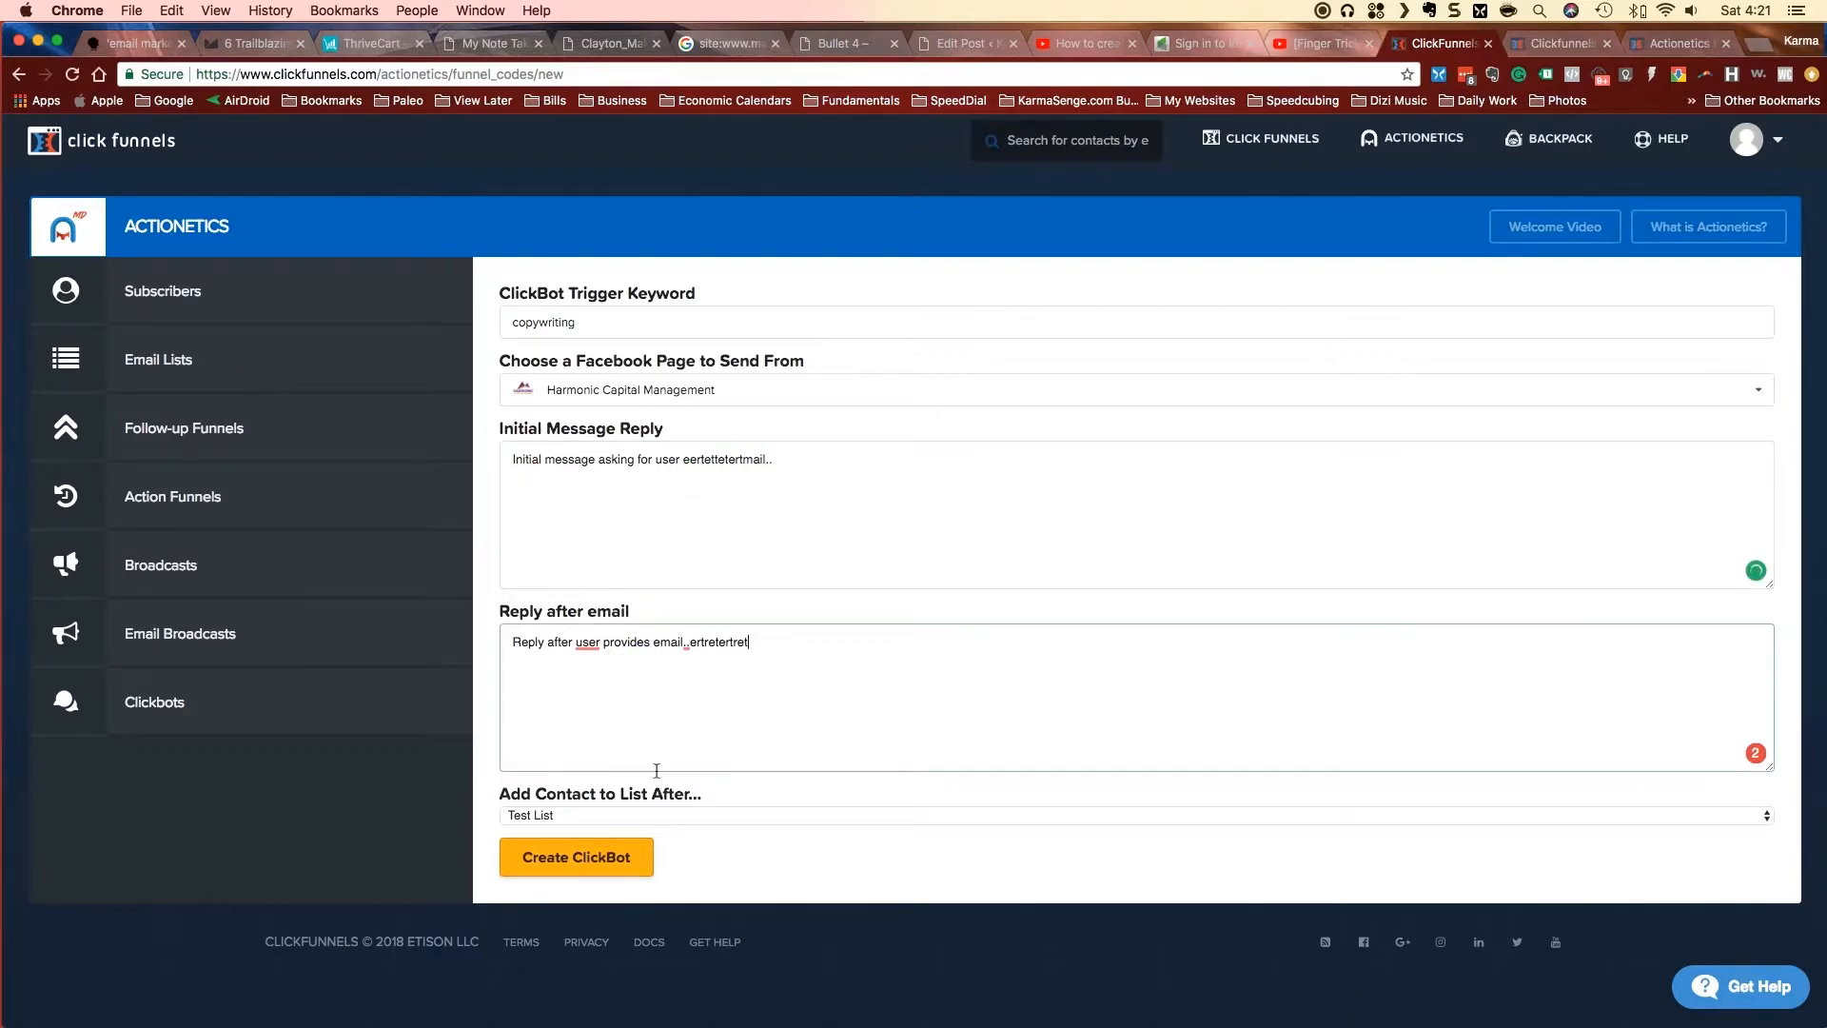
left_click(611, 853)
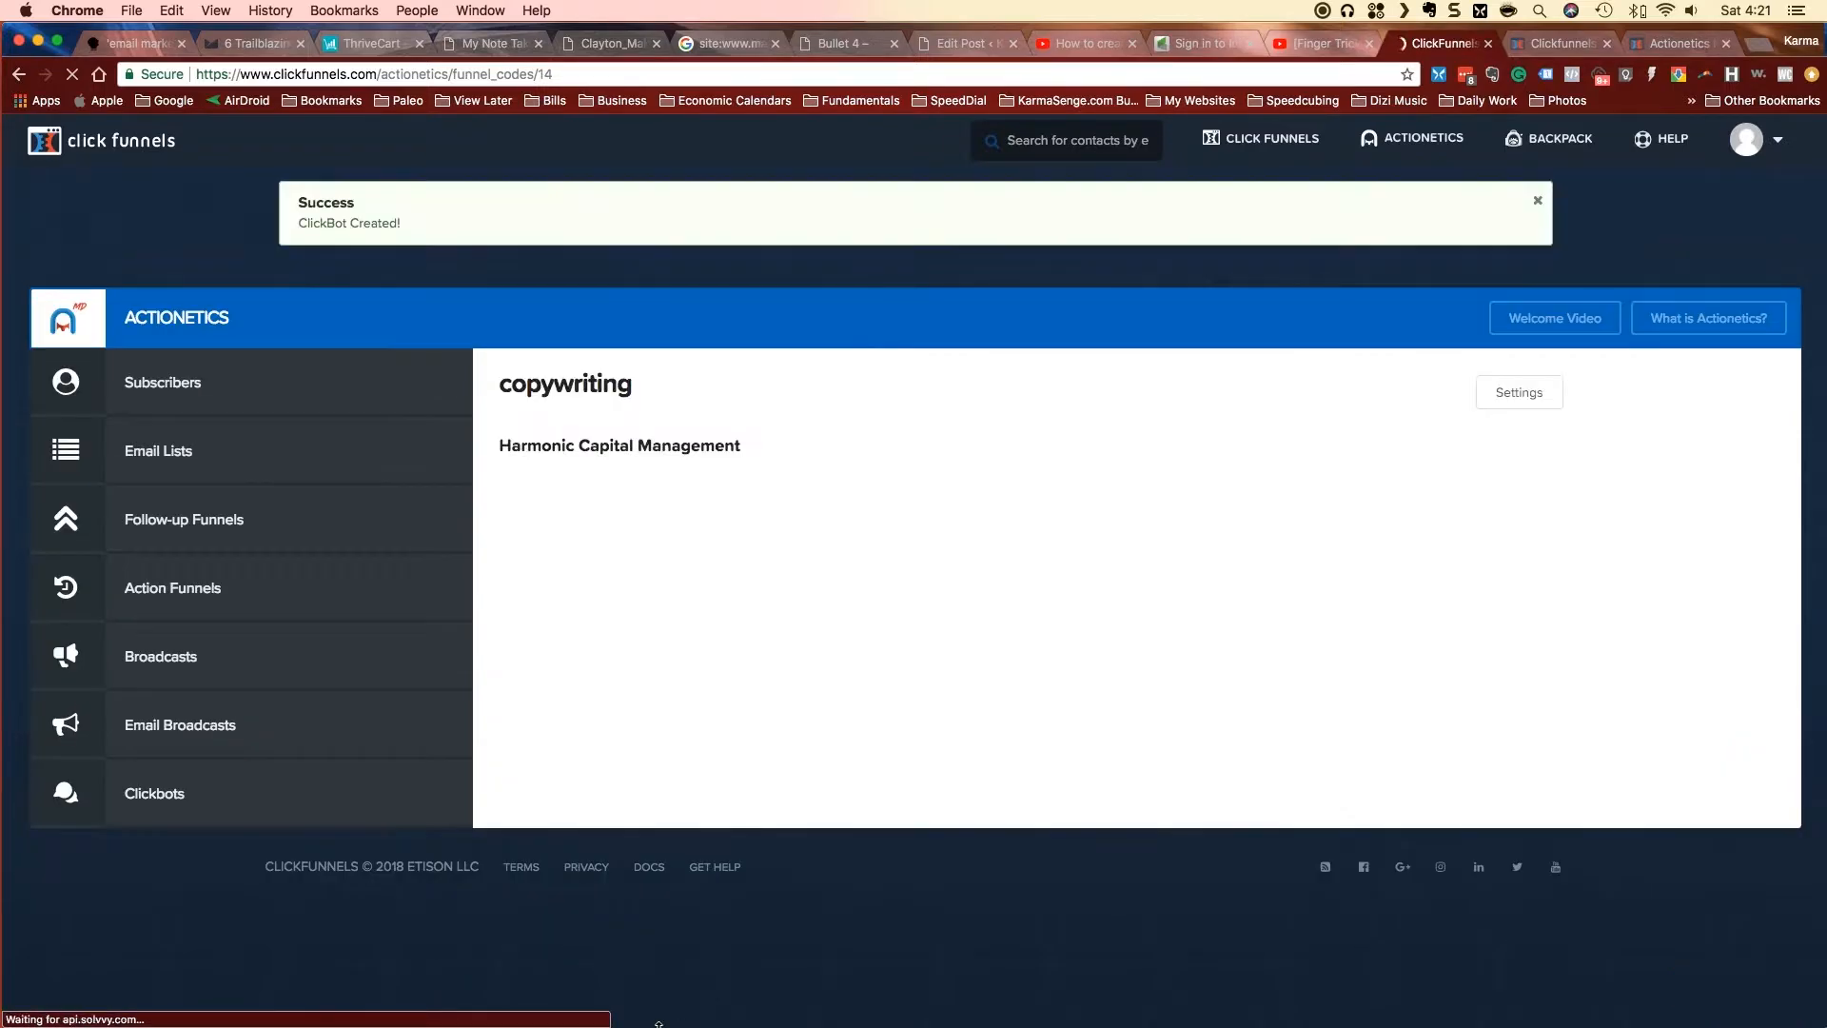
- View the ClickBots list, and open the Test funnel from the follow-up funnels
left_click(226, 796)
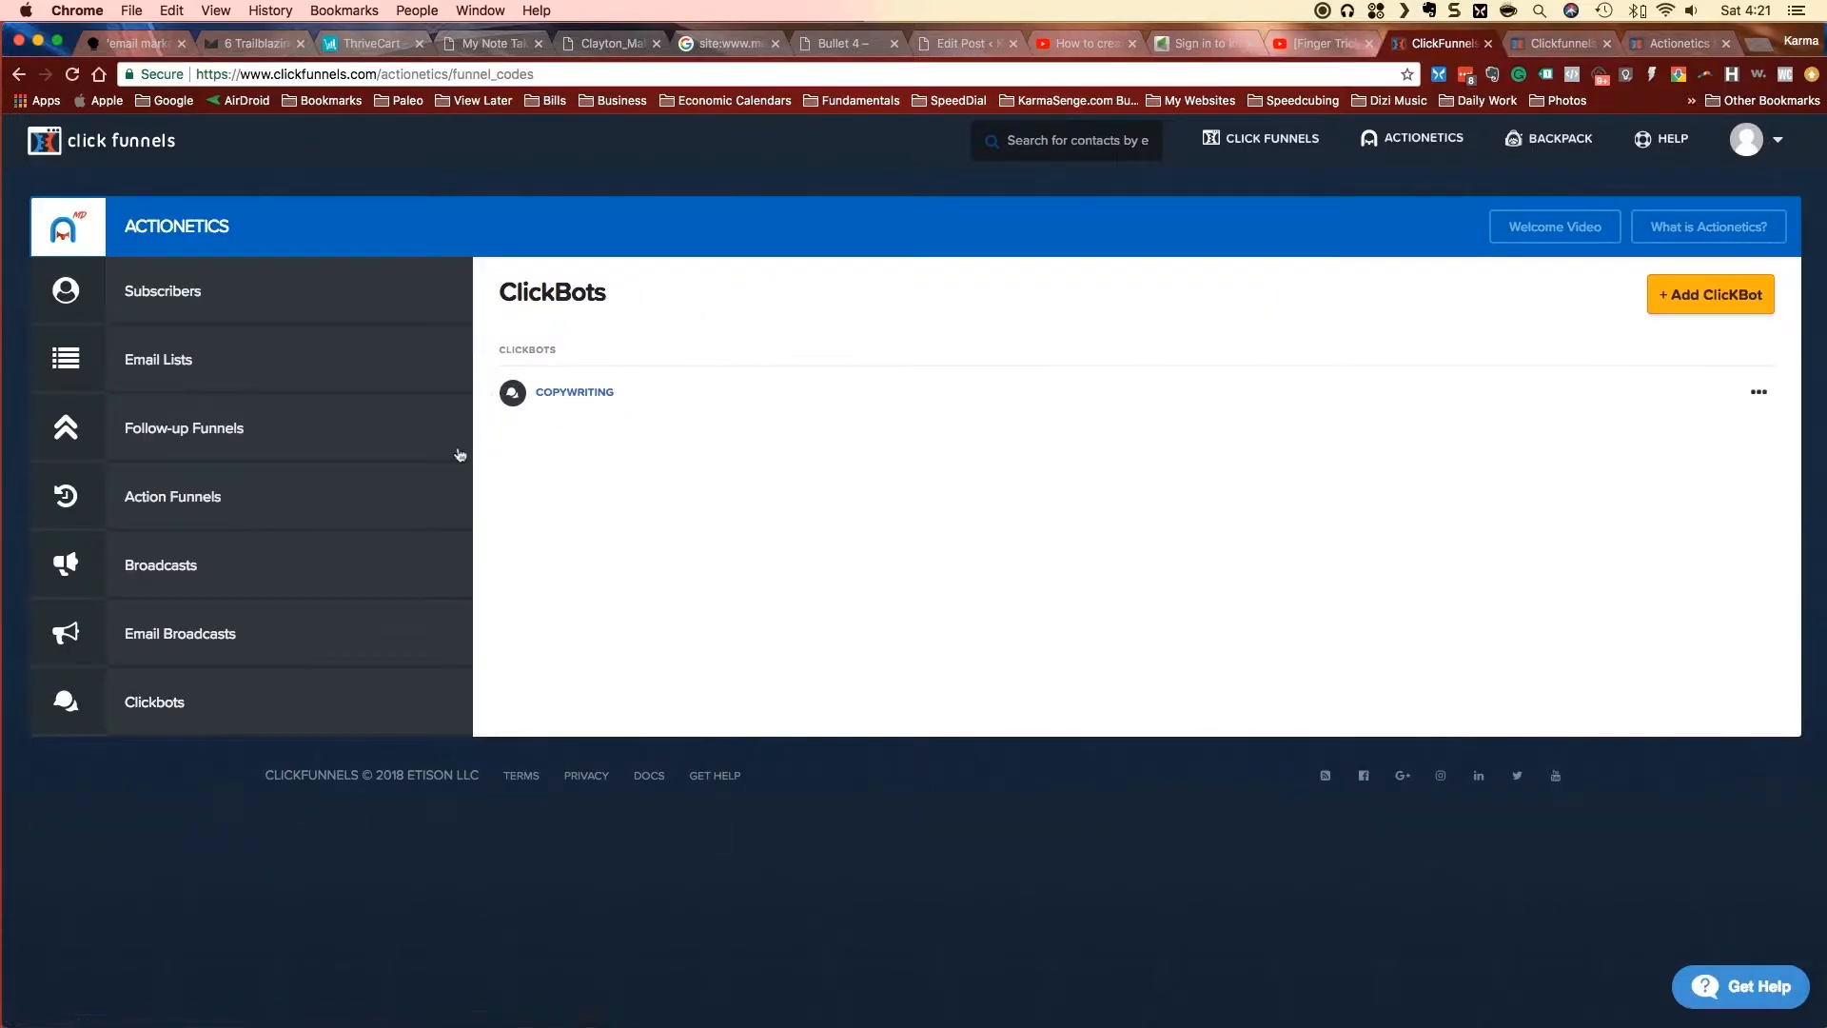
left_click(215, 435)
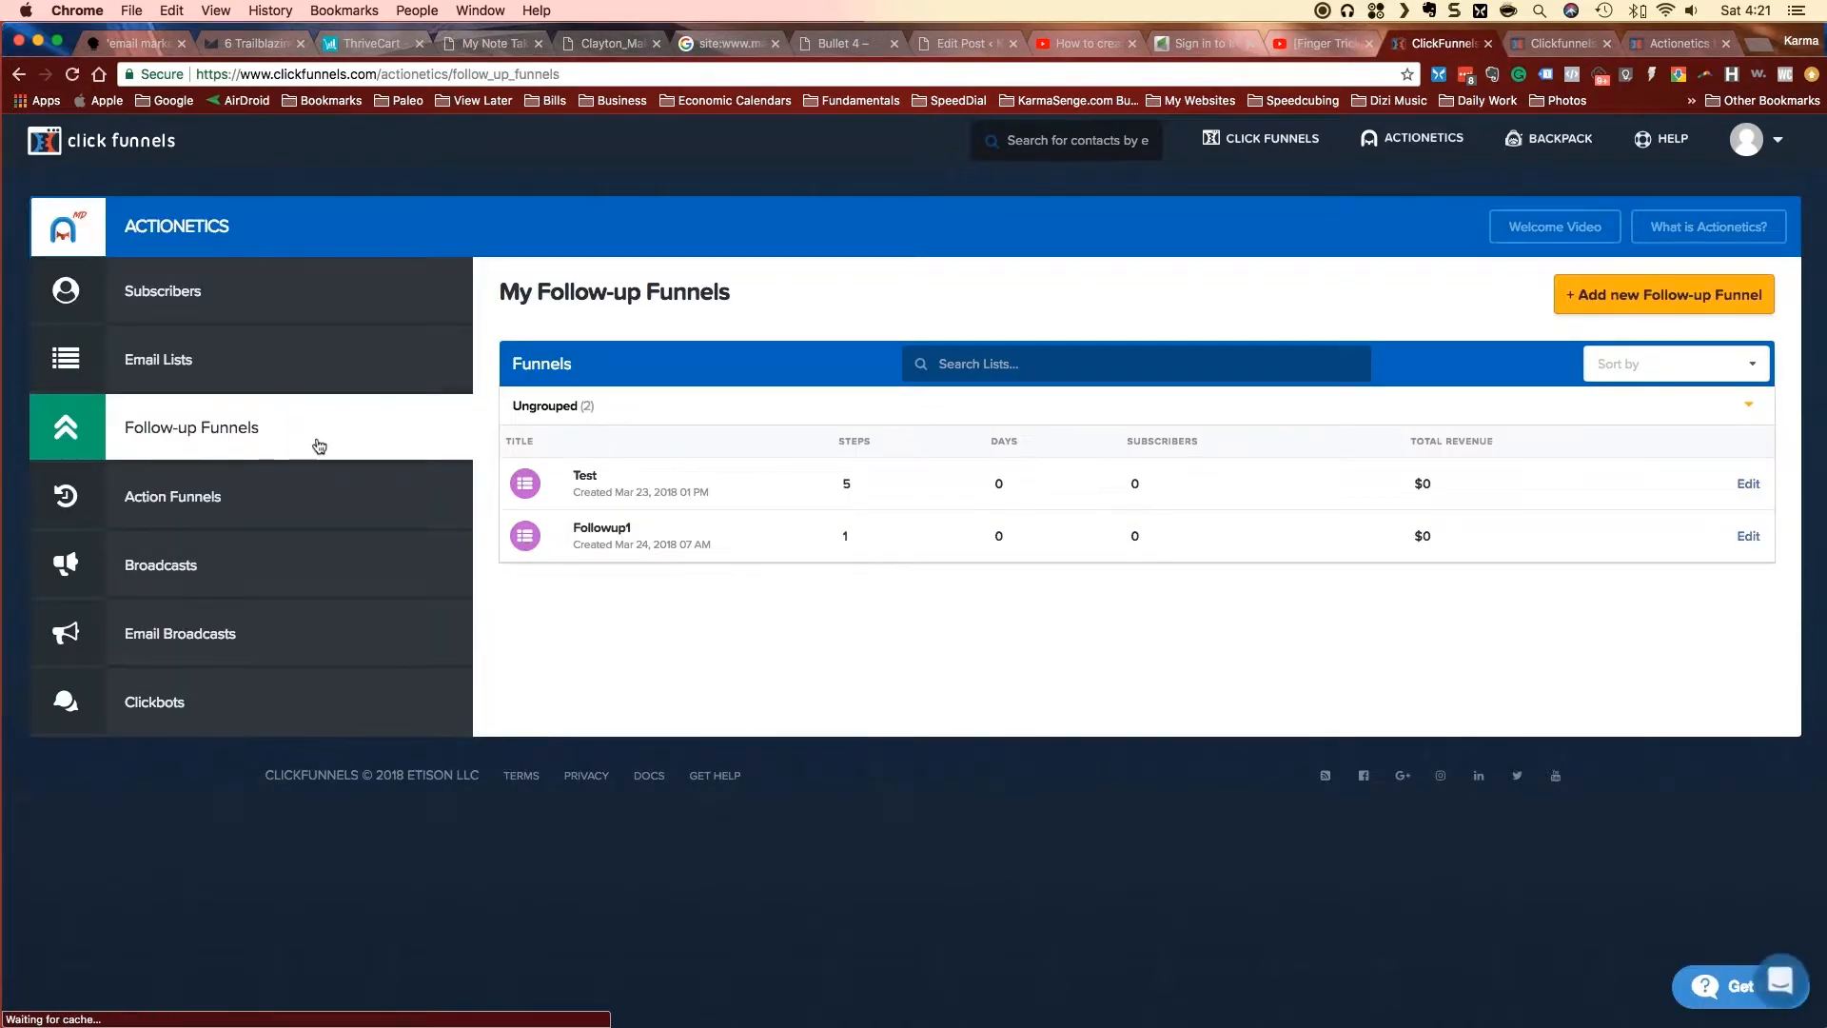
left_click(586, 474)
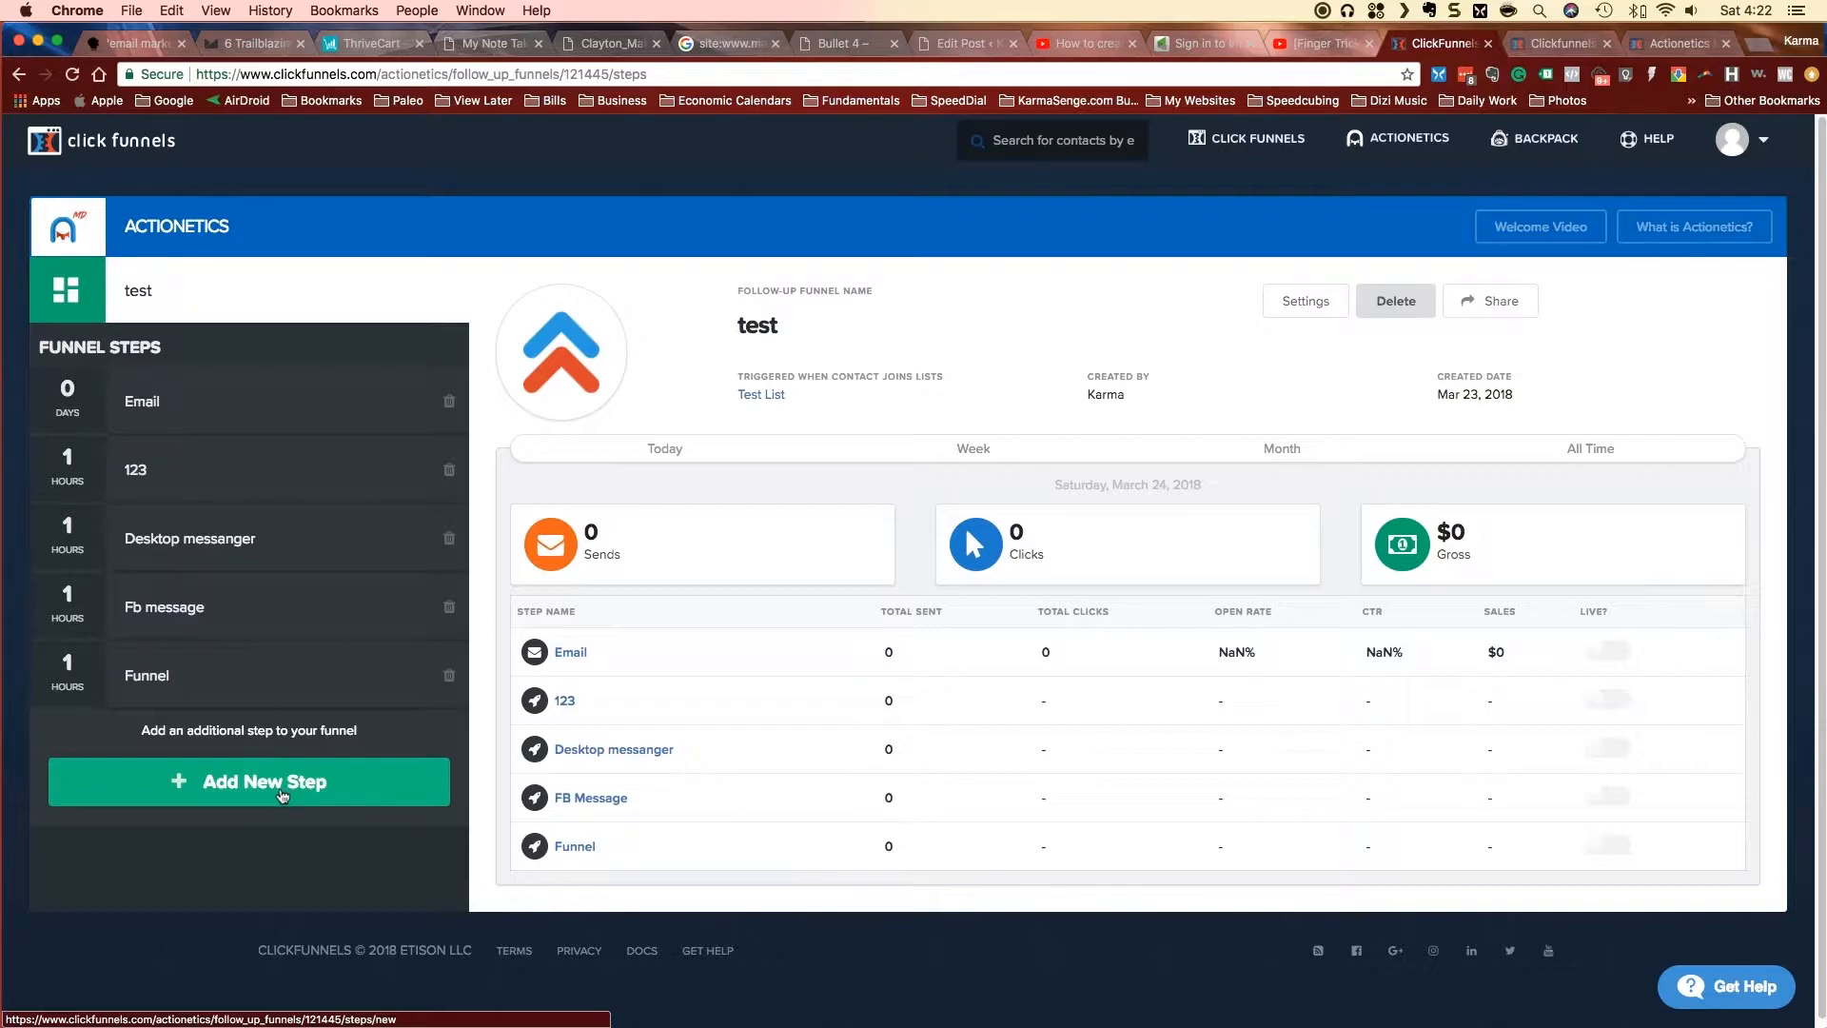
- Open the new-step options for the test funnel and examine the available messengers and third-party app integrations
left_click(283, 796)
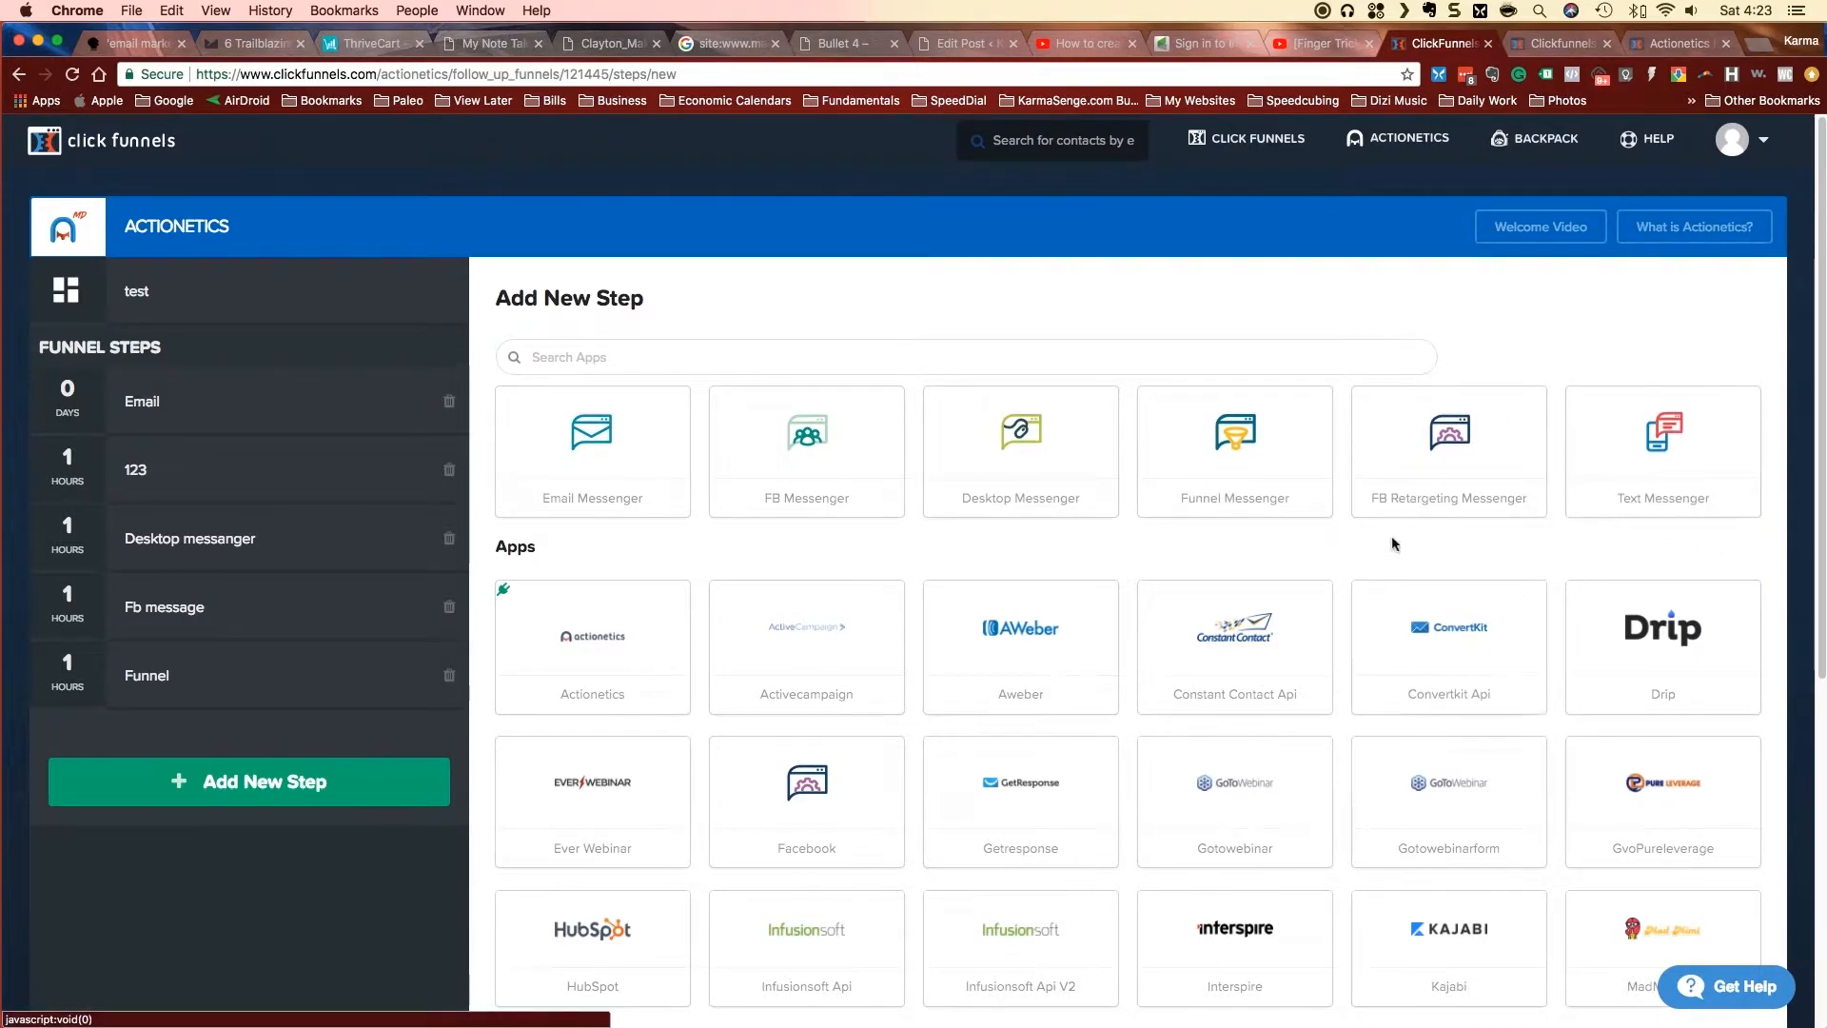
scroll(644, 601, "down", 2)
scroll(644, 601, "down", 5)
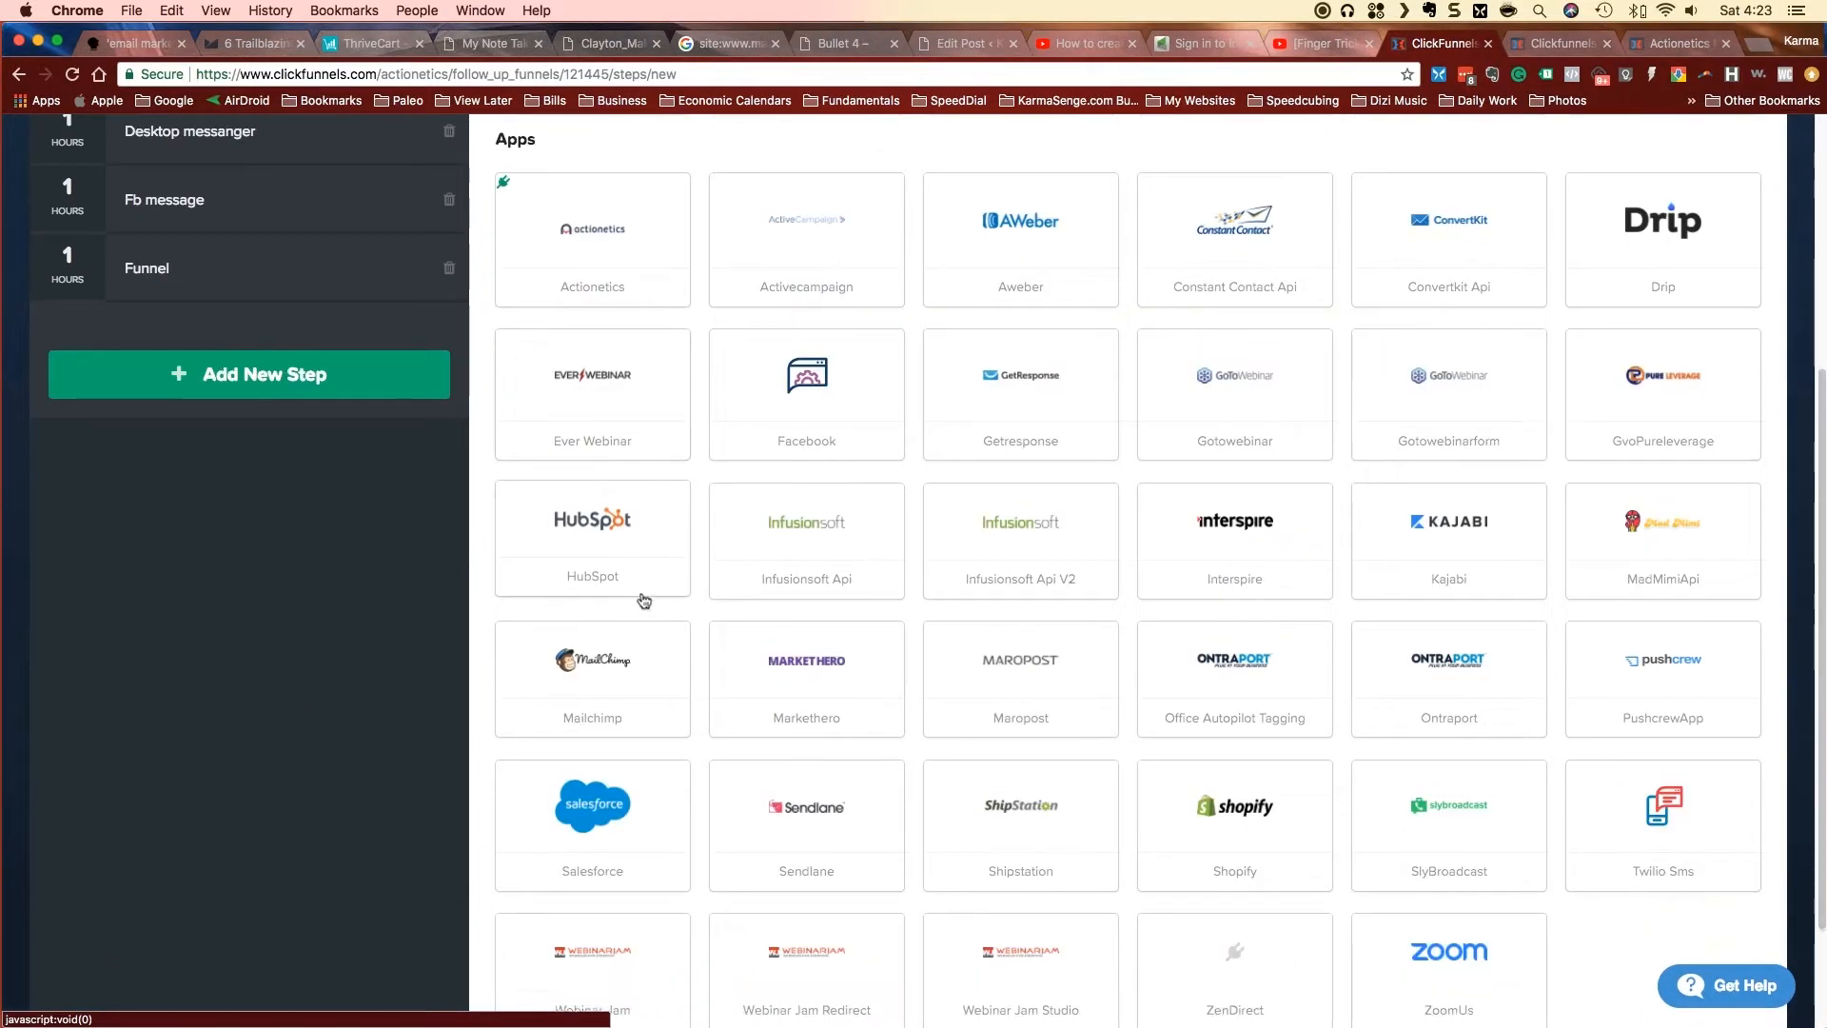
scroll(644, 600, "down", 2)
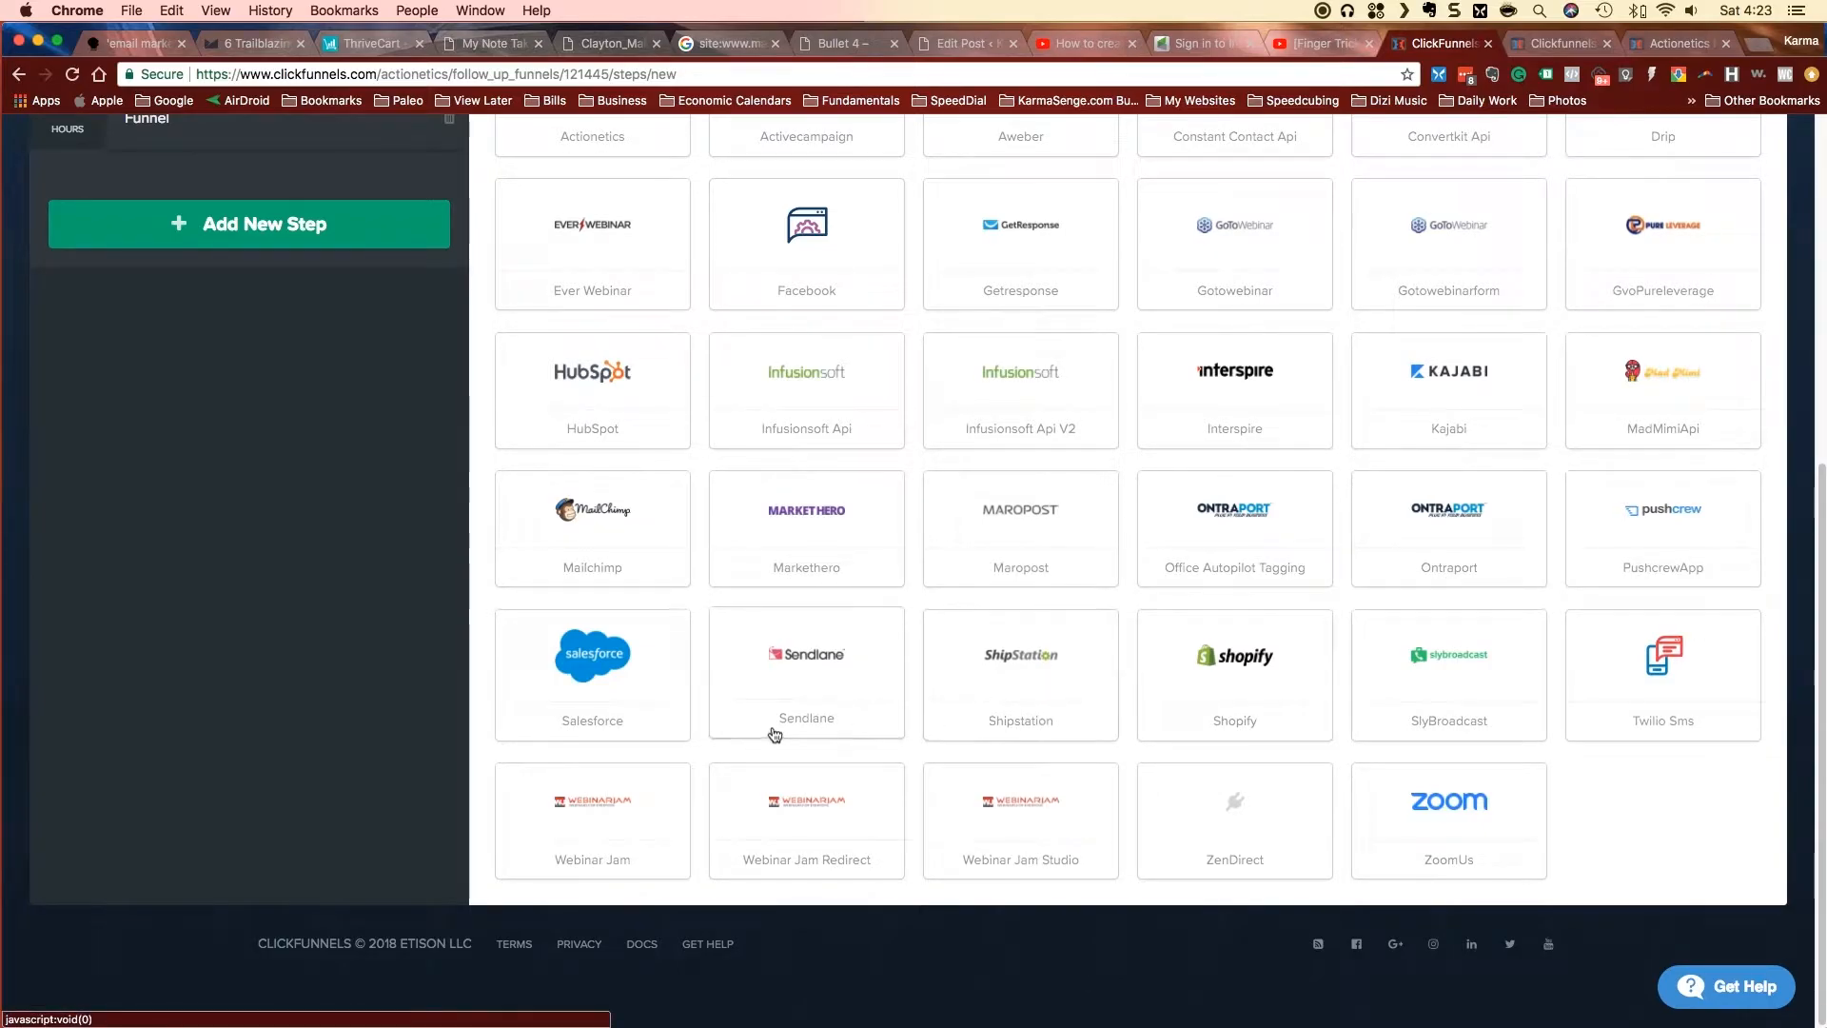
scroll(774, 735, "up", 7)
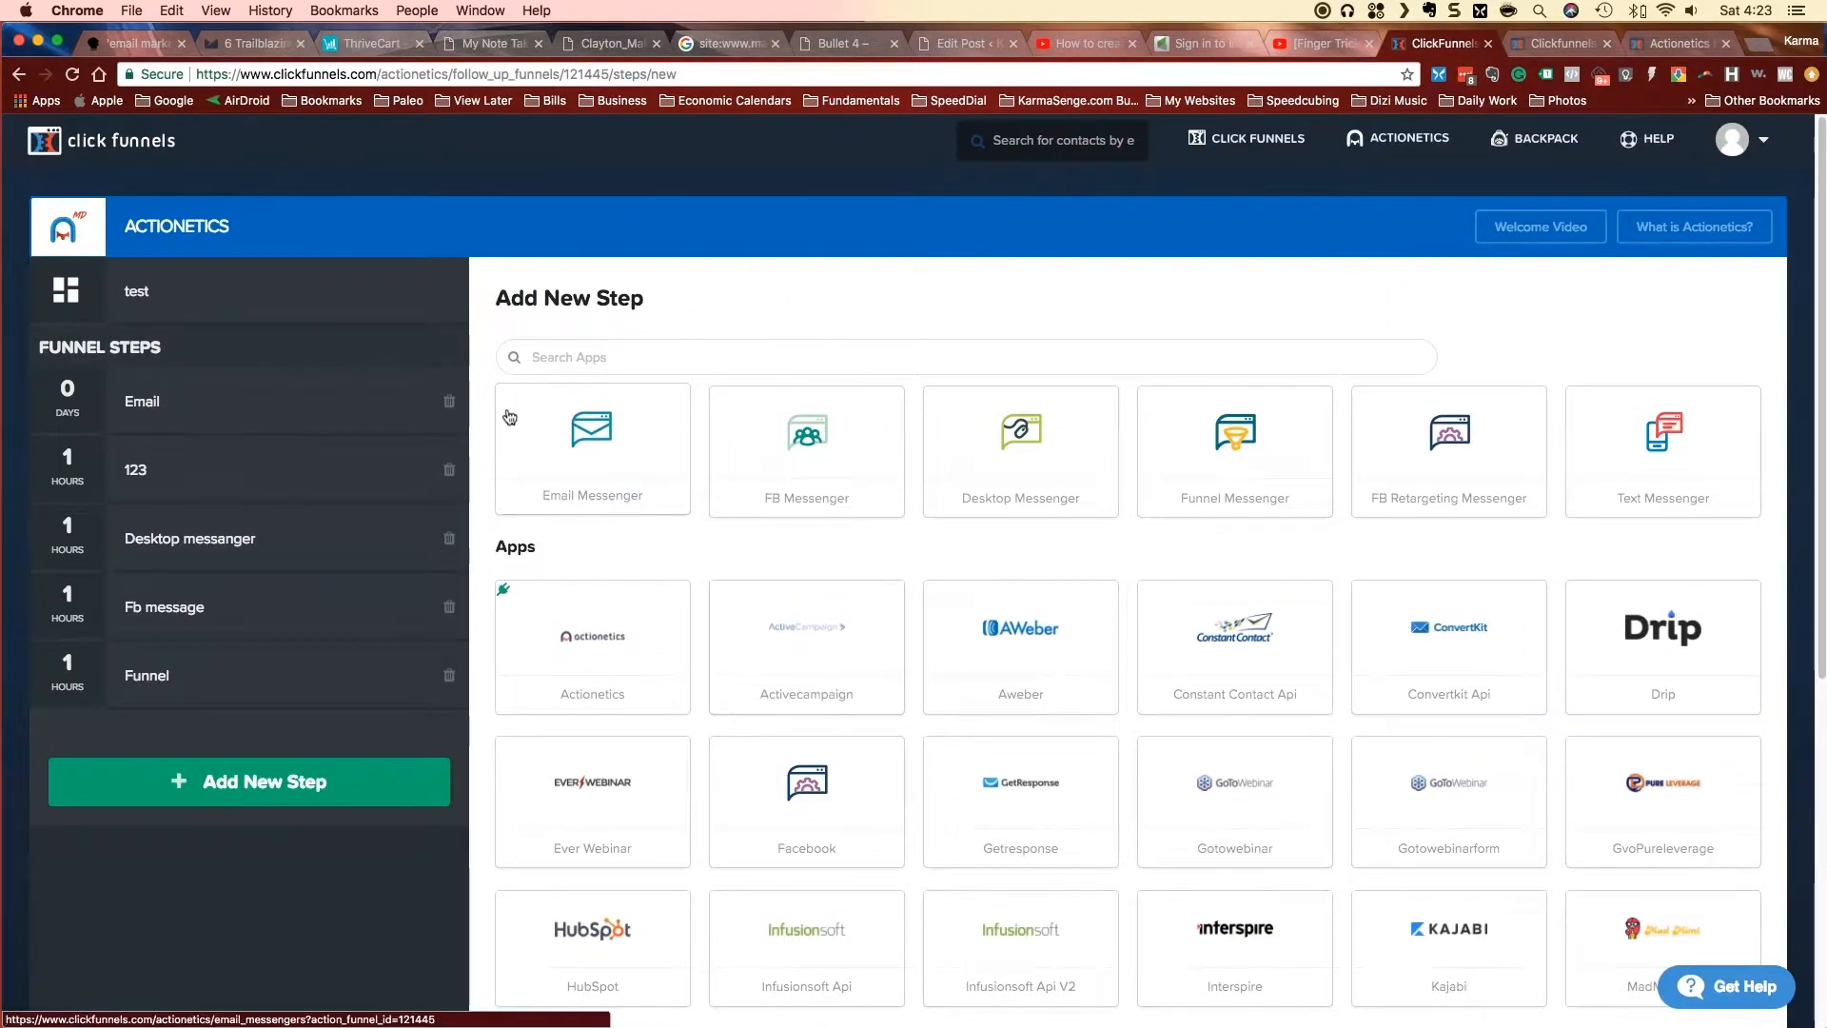
- Open the funnel's existing Email step and view its message settings and email templates
left_click(338, 403)
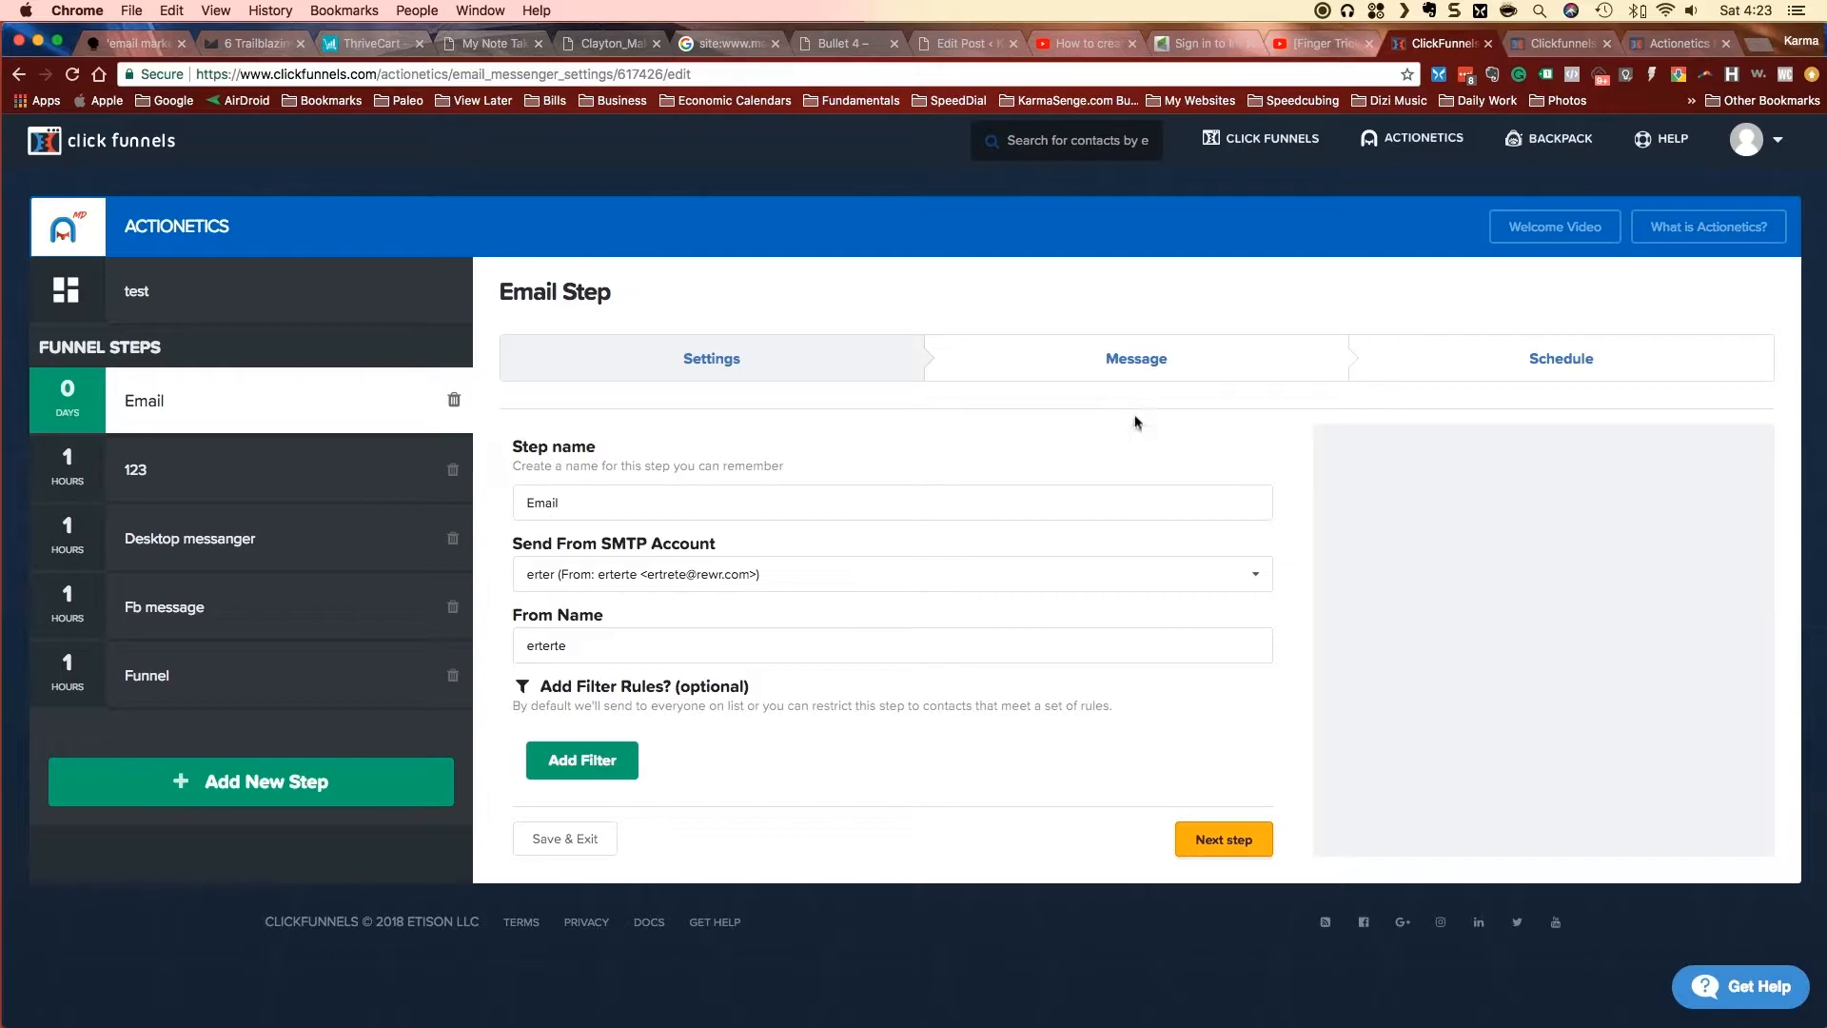
left_click(1153, 367)
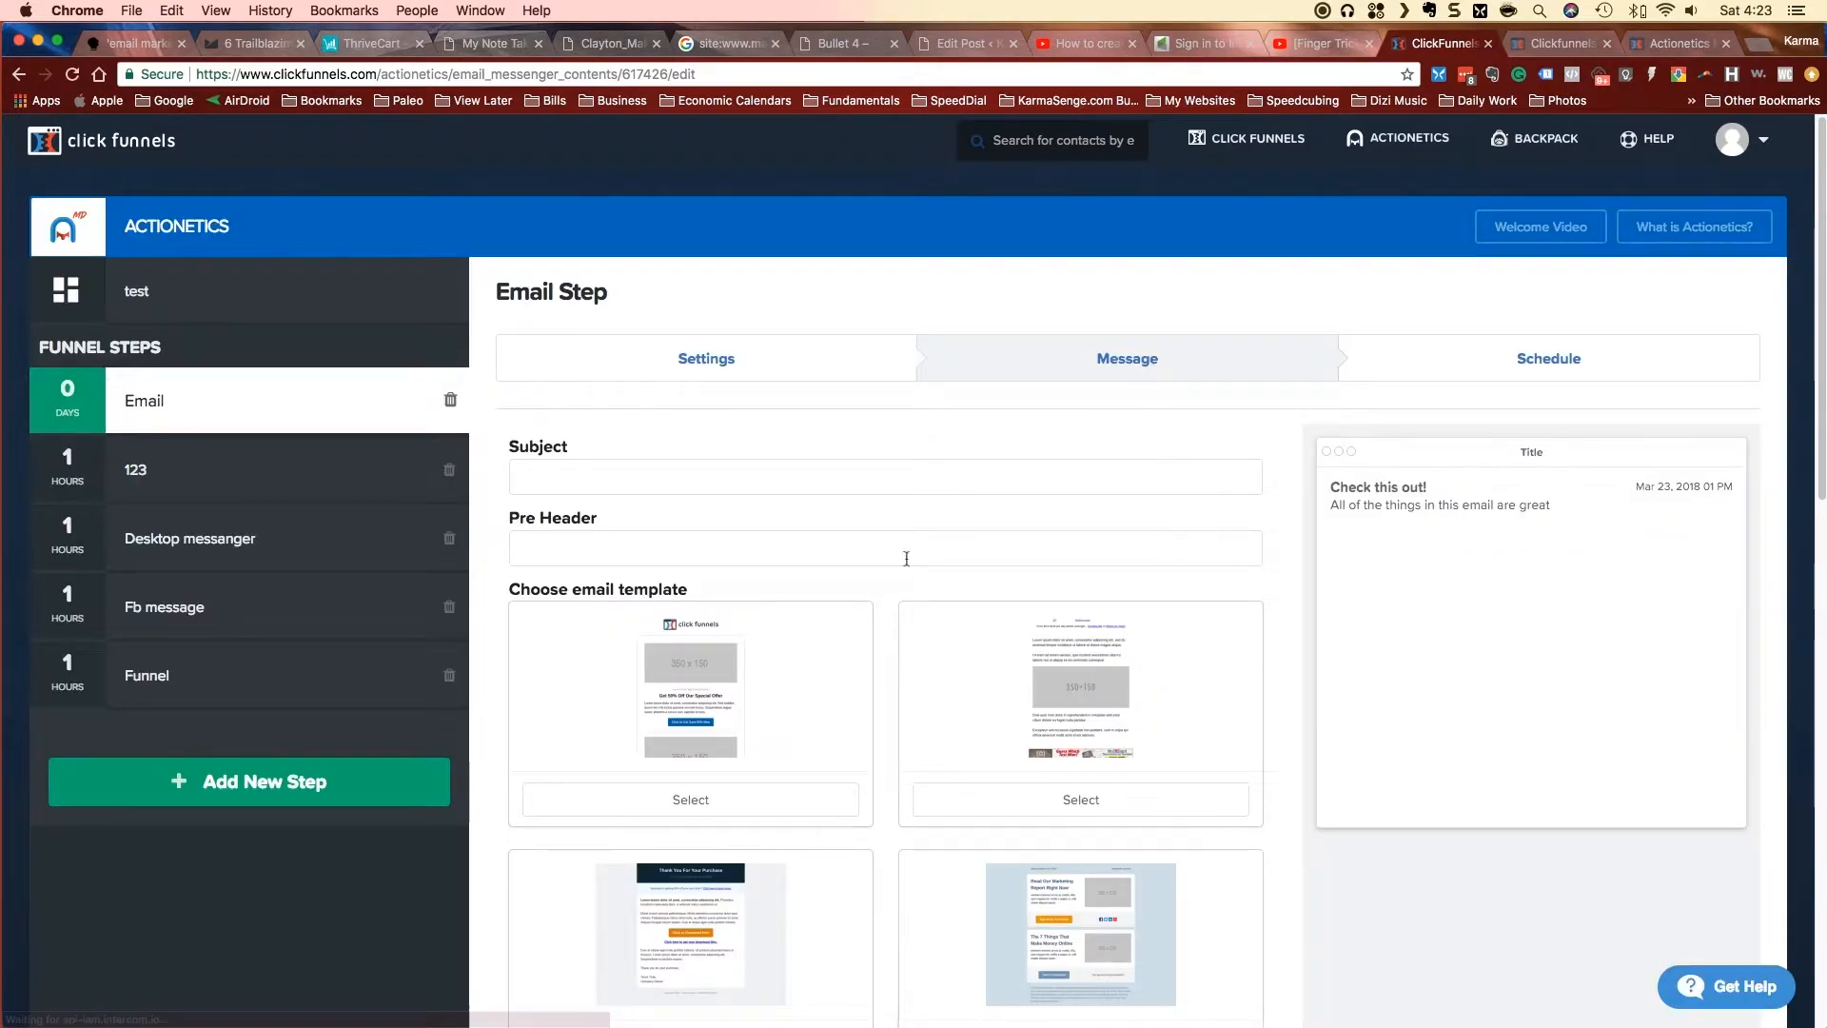
- Browse the email templates, and open the Email step's schedule to view its trigger and push window options
scroll(946, 684, "down", 10)
scroll(946, 684, "up", 10)
scroll(946, 684, "up", 1)
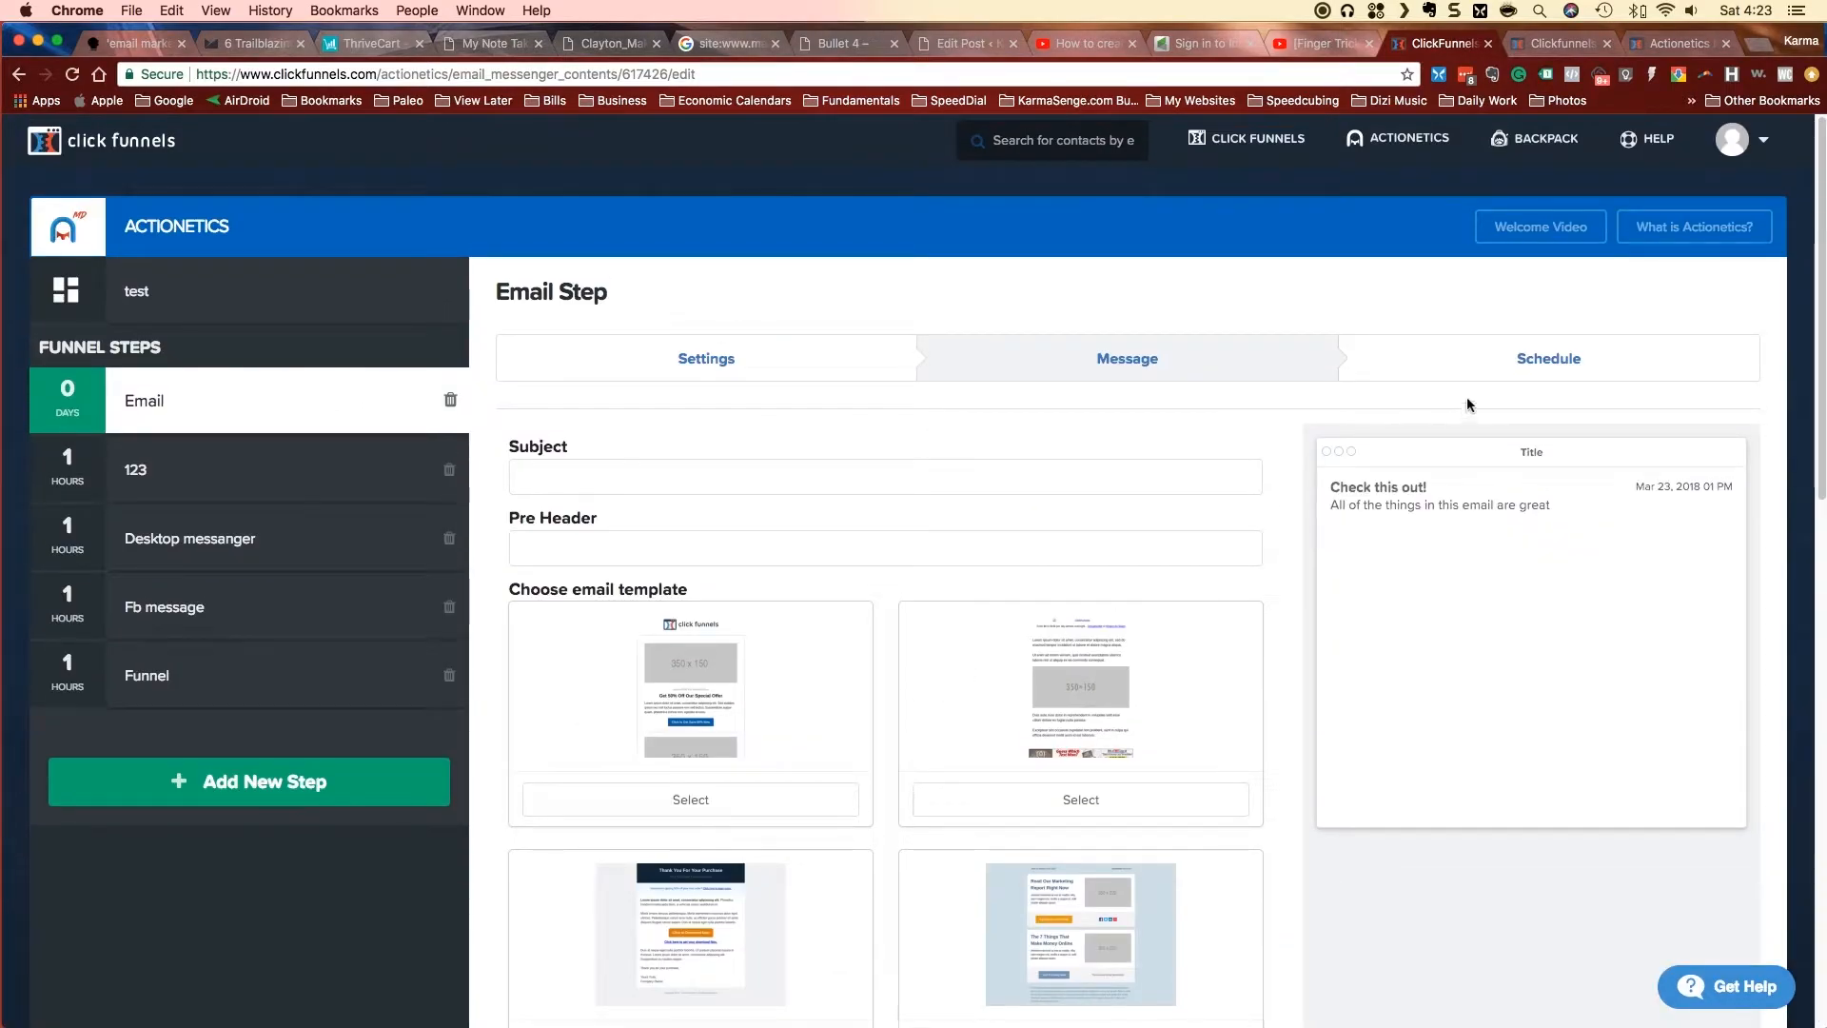
left_click(1528, 360)
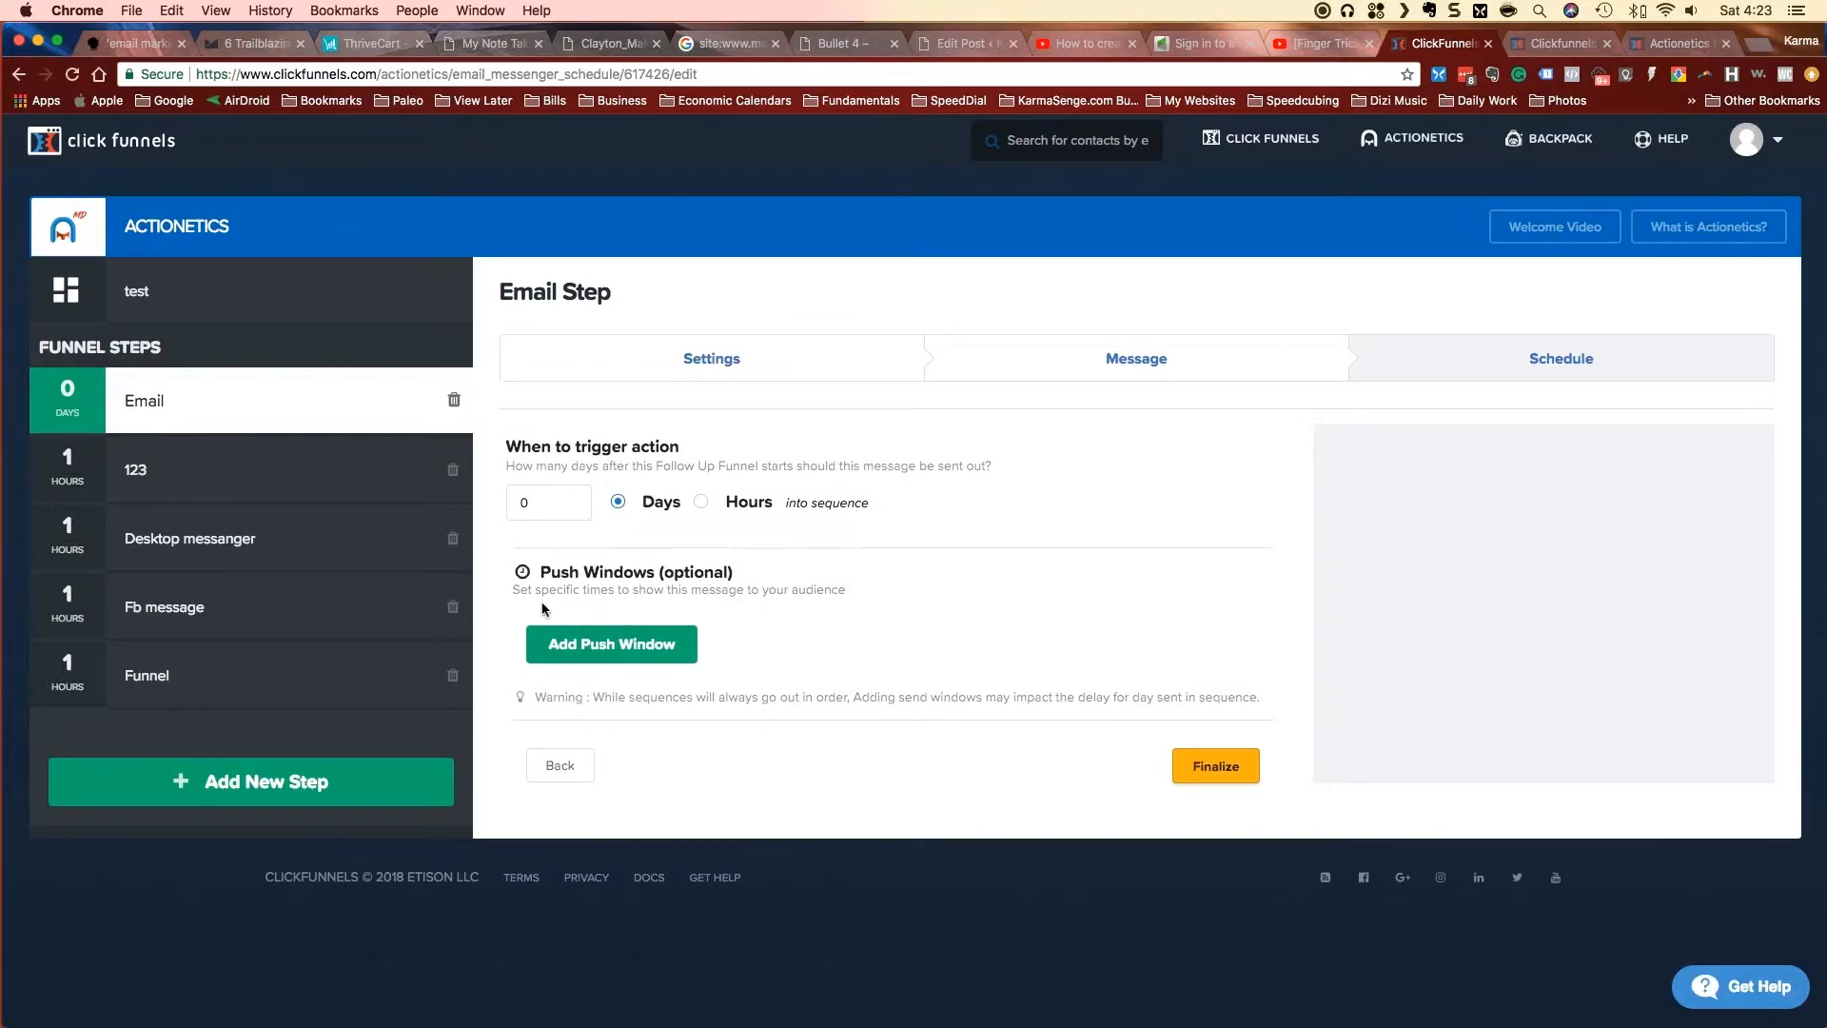
left_click_drag(546, 574, 771, 572)
left_click(766, 572)
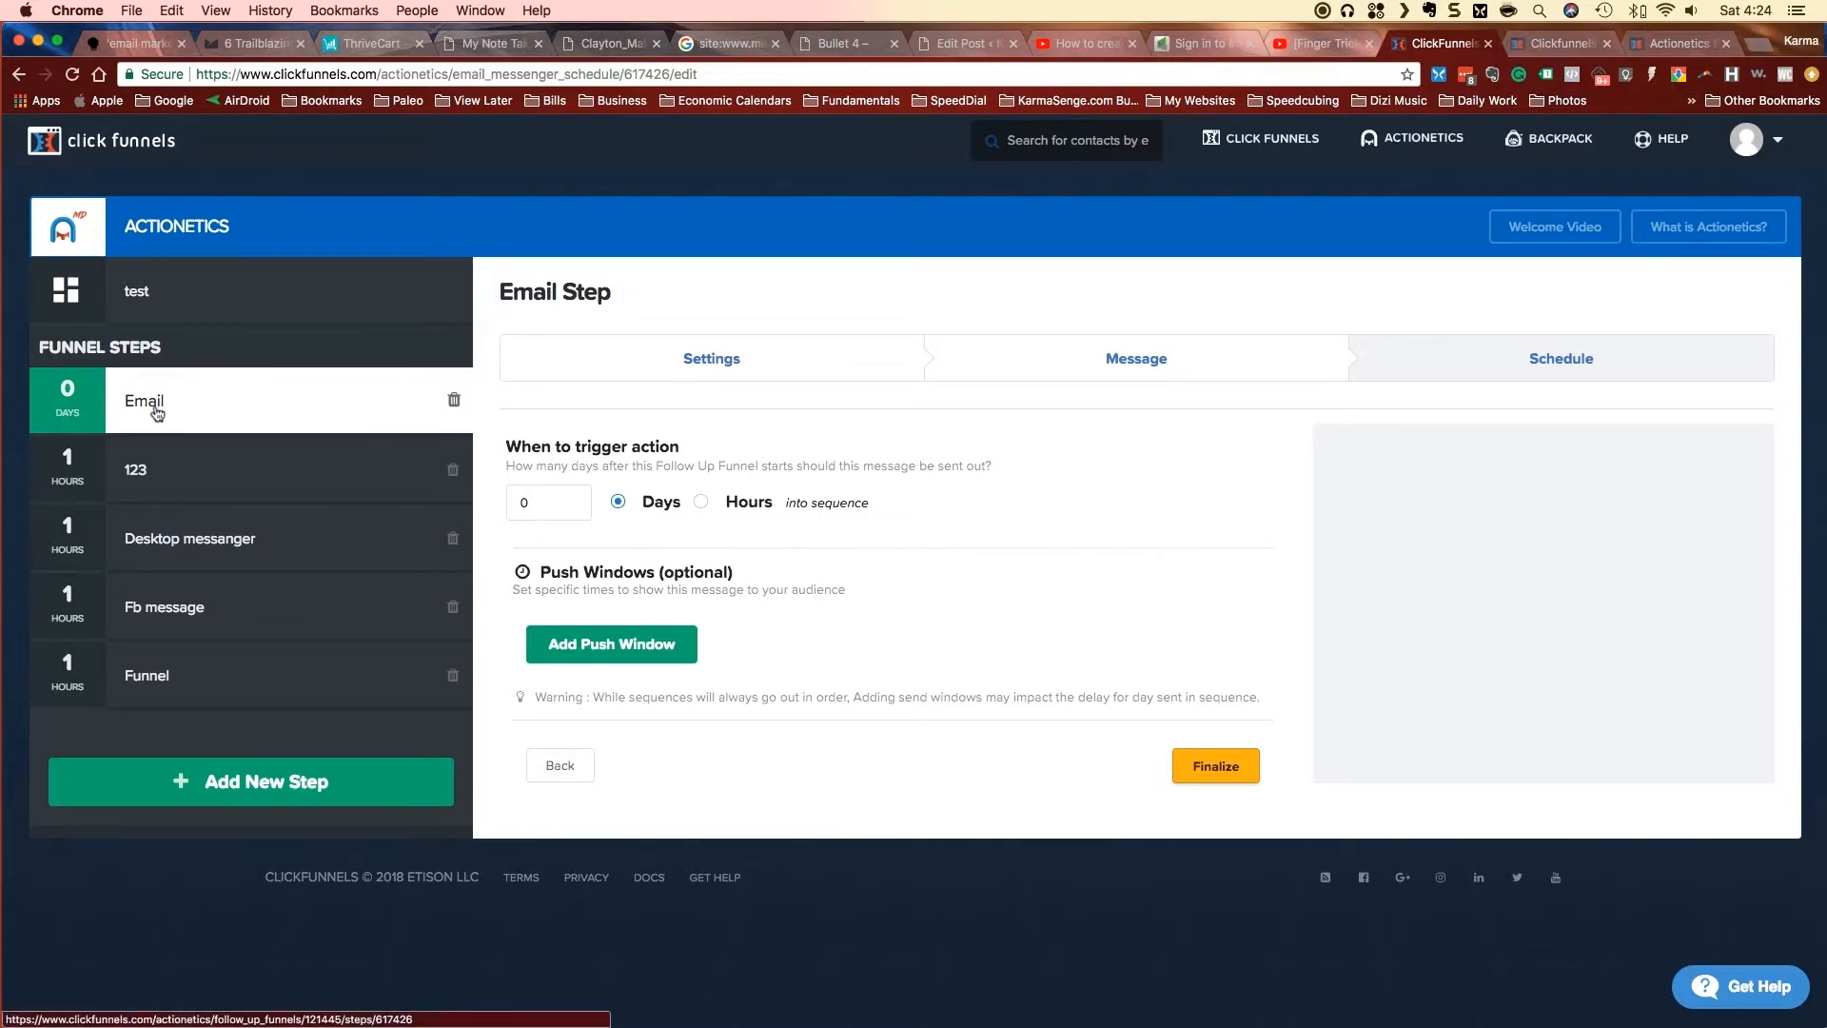
- Add a push window to the Email step's schedule for Tuesday, with the time range set to 8:00 am - 8:00 am
left_click(581, 658)
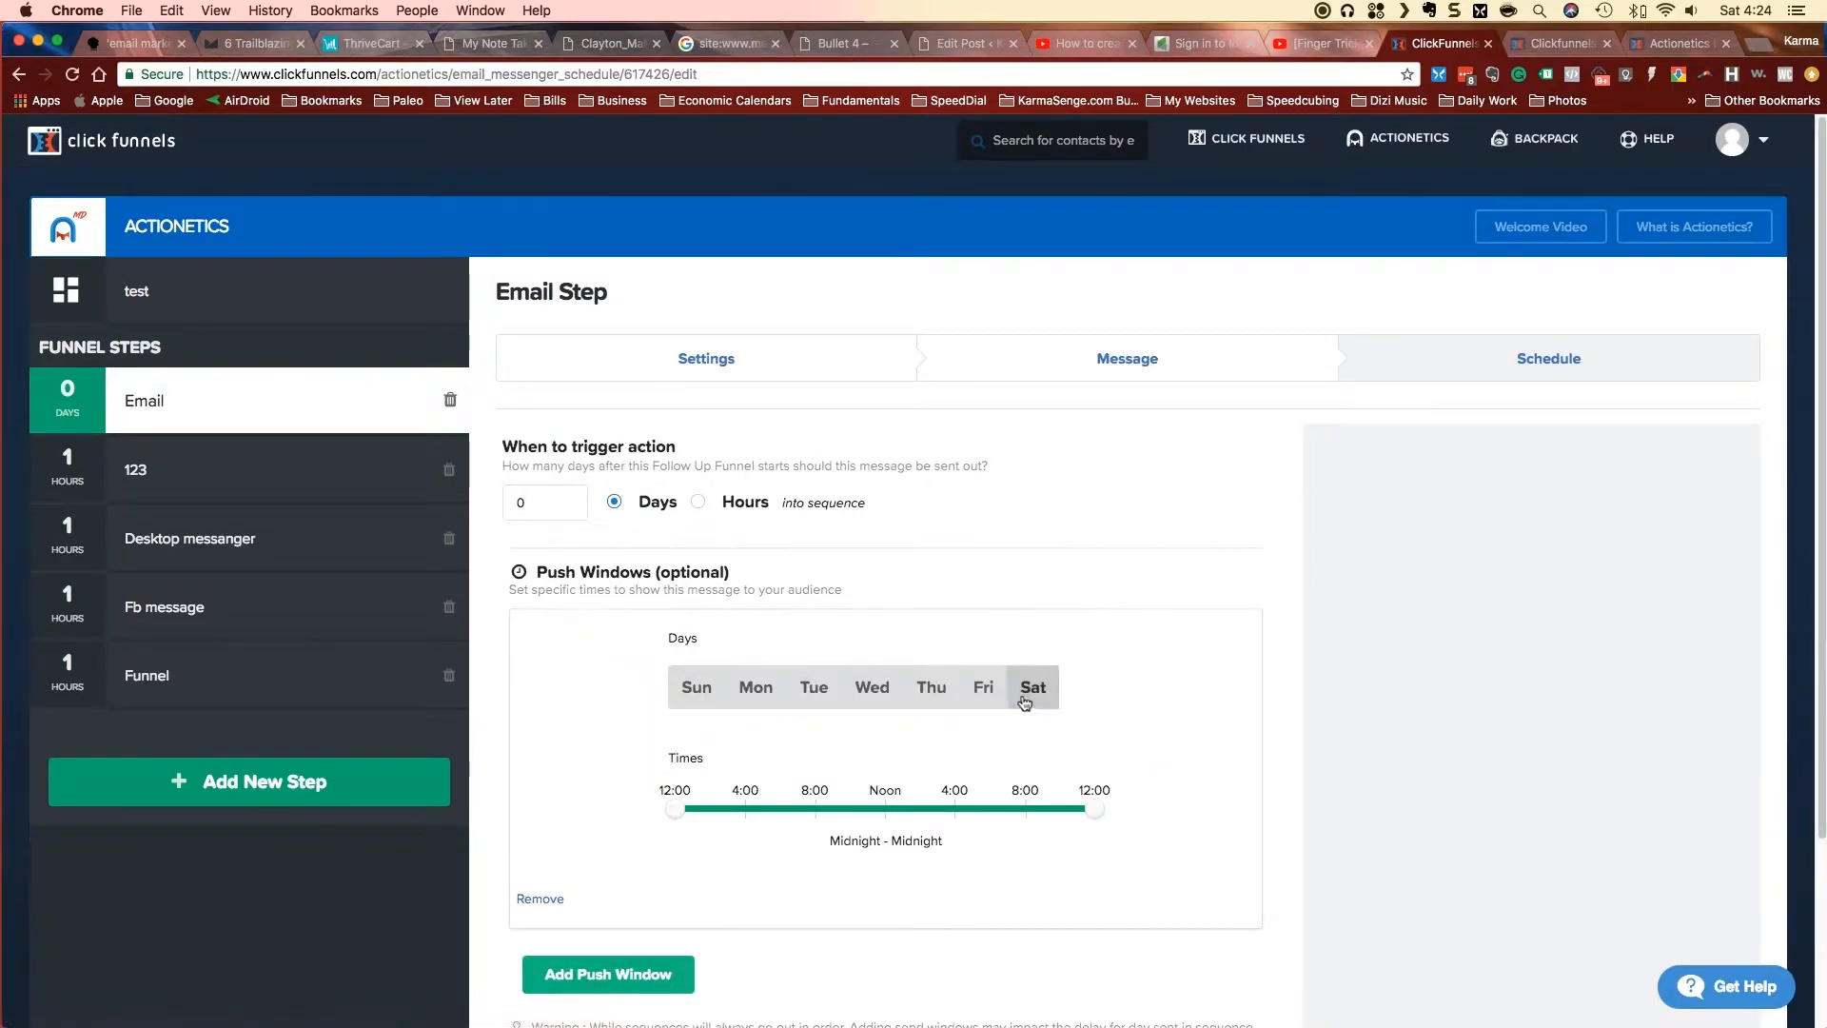
left_click(814, 688)
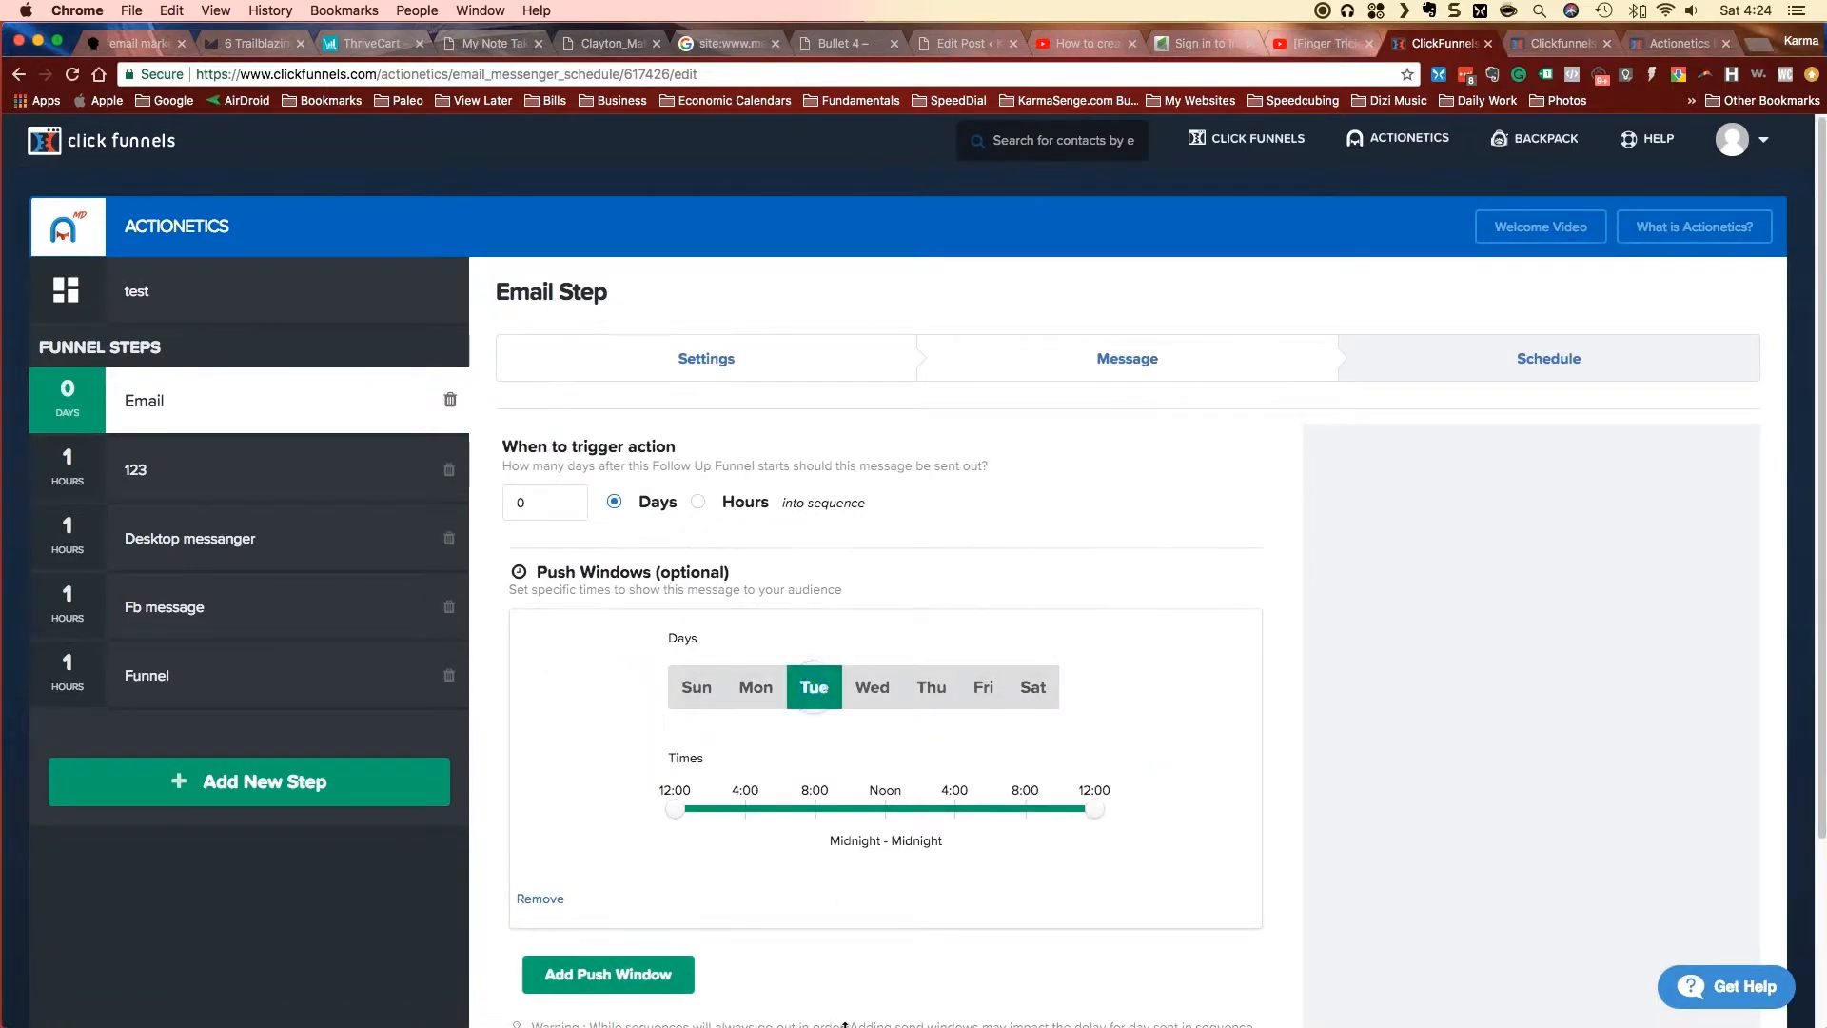
left_click(897, 971)
left_click(815, 810)
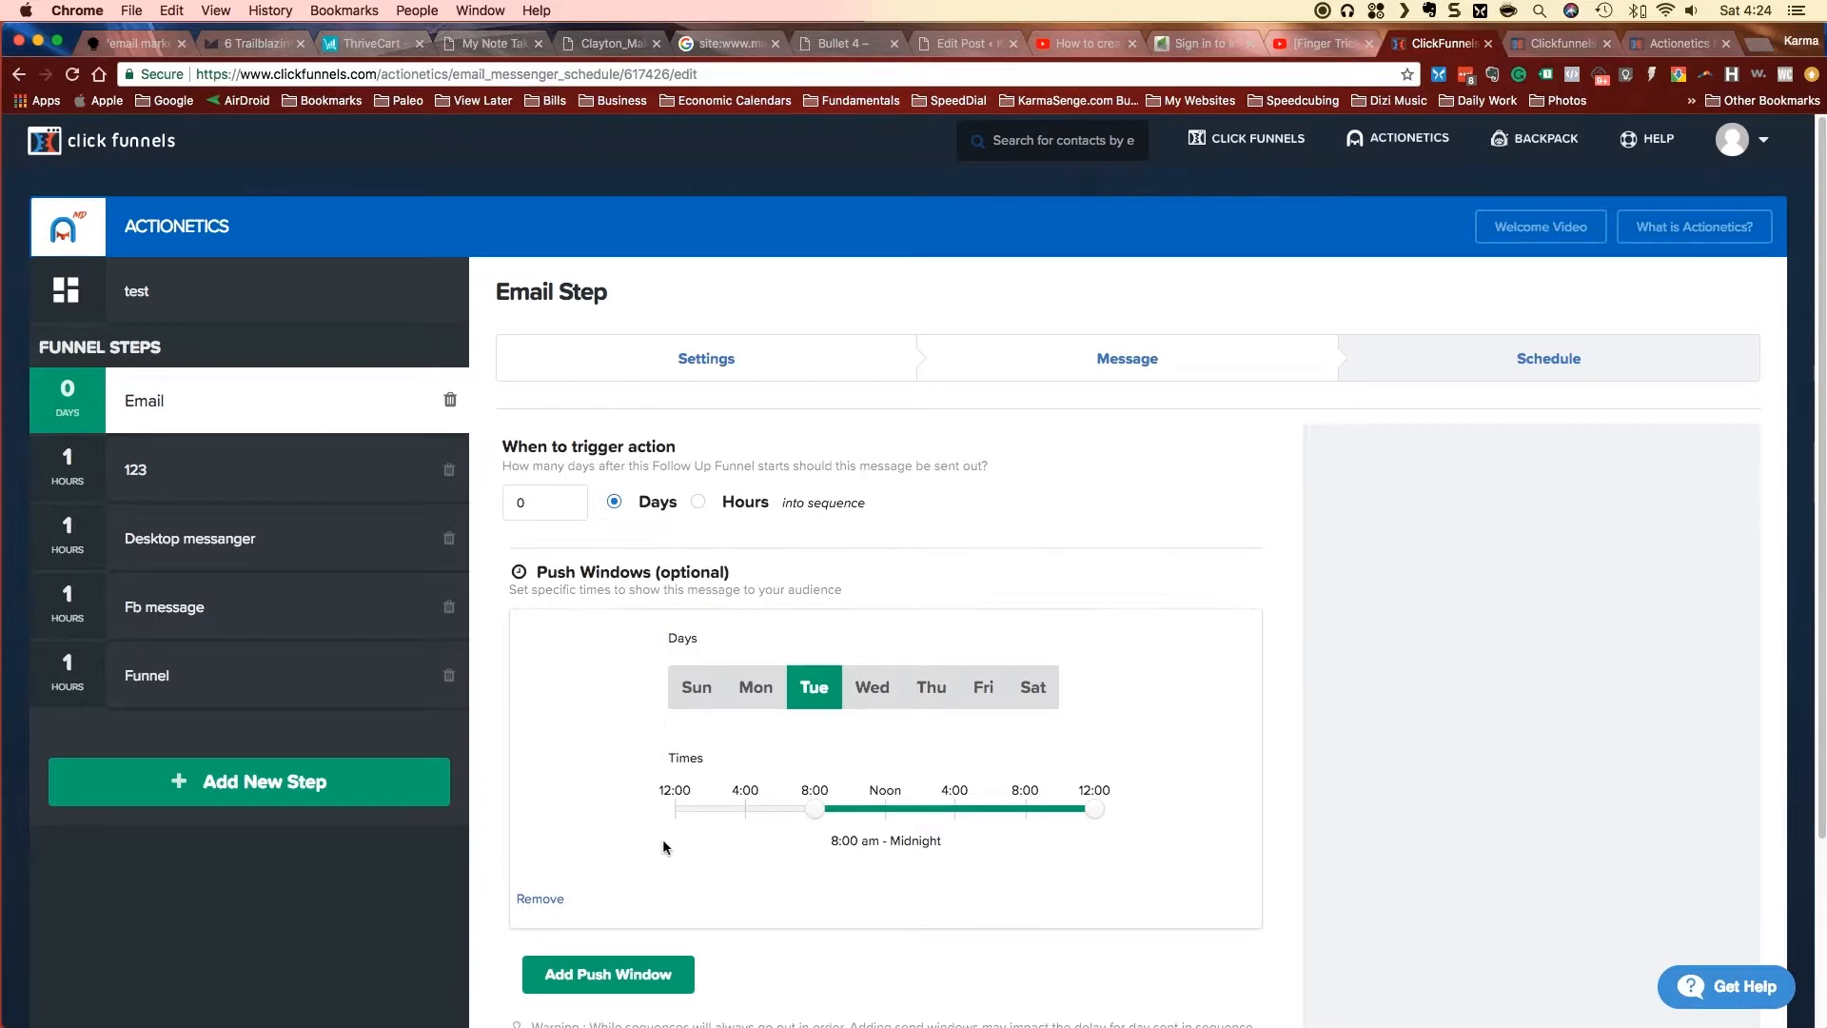
left_click_drag(1094, 811, 824, 810)
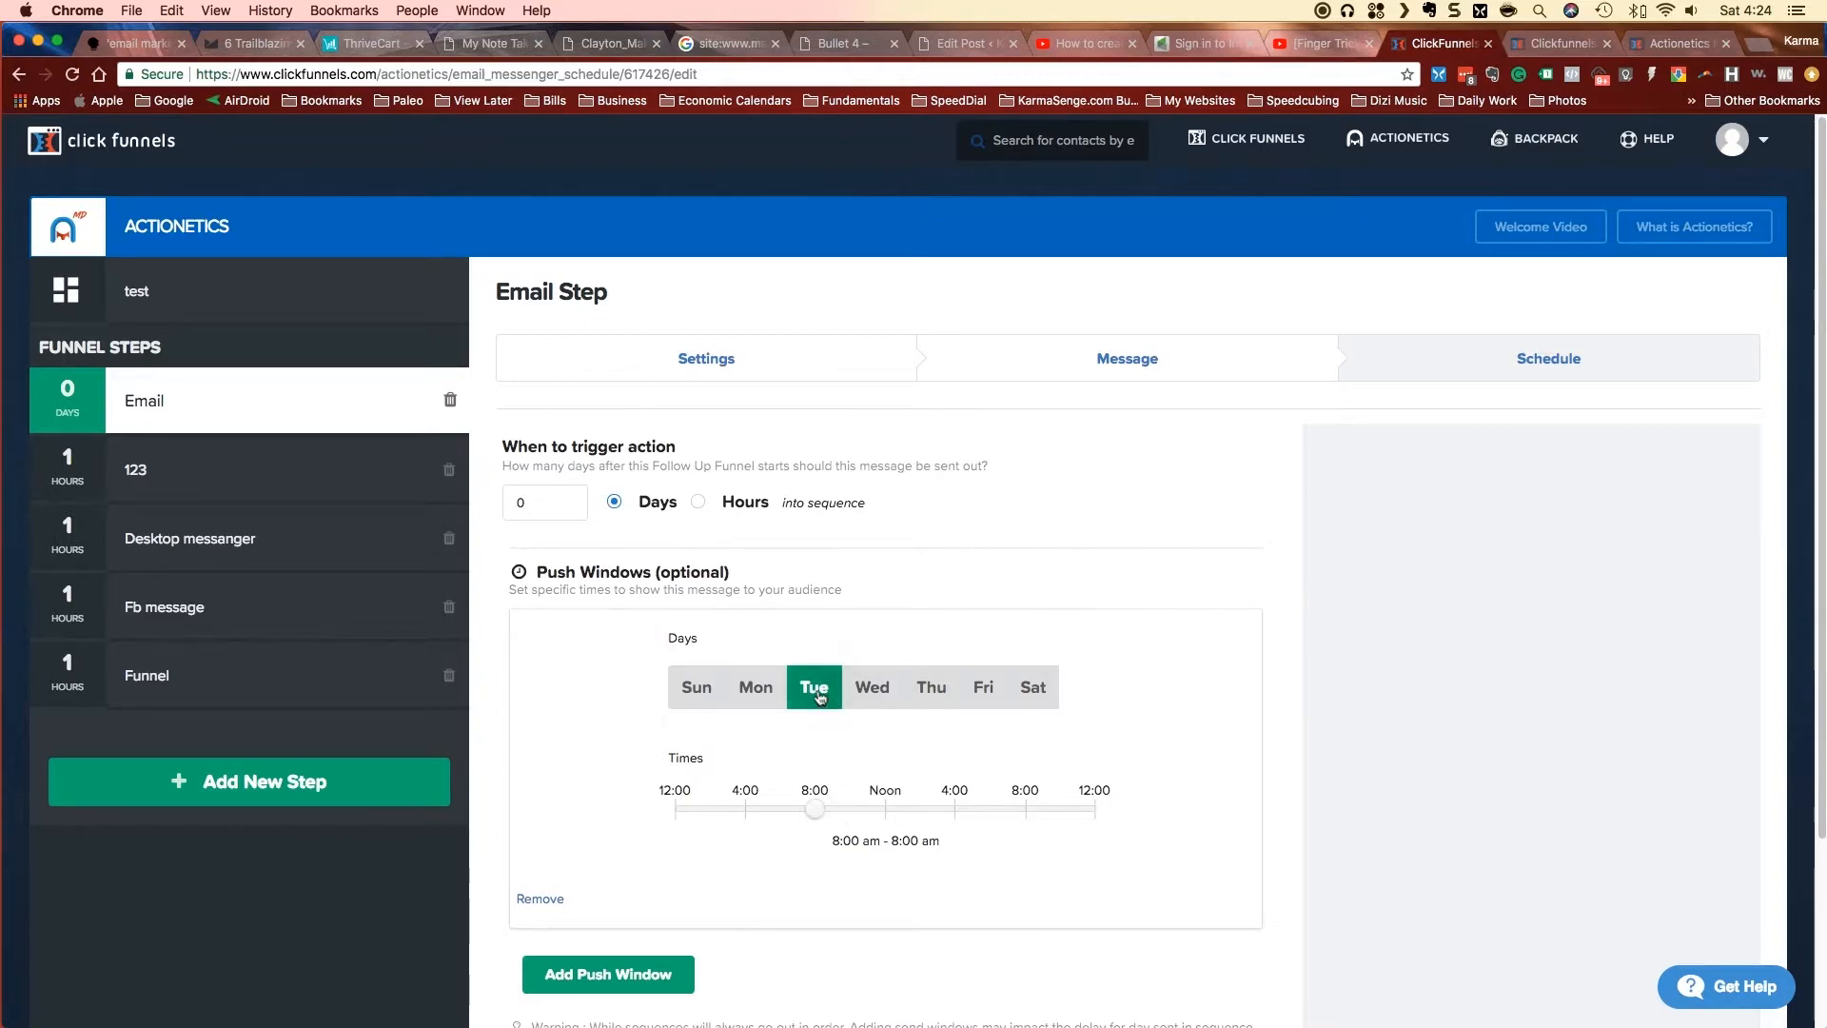
- Switch the push window's days from Tuesday to Sunday and Thursday, and remove the push window
left_click(818, 696)
left_click(683, 698)
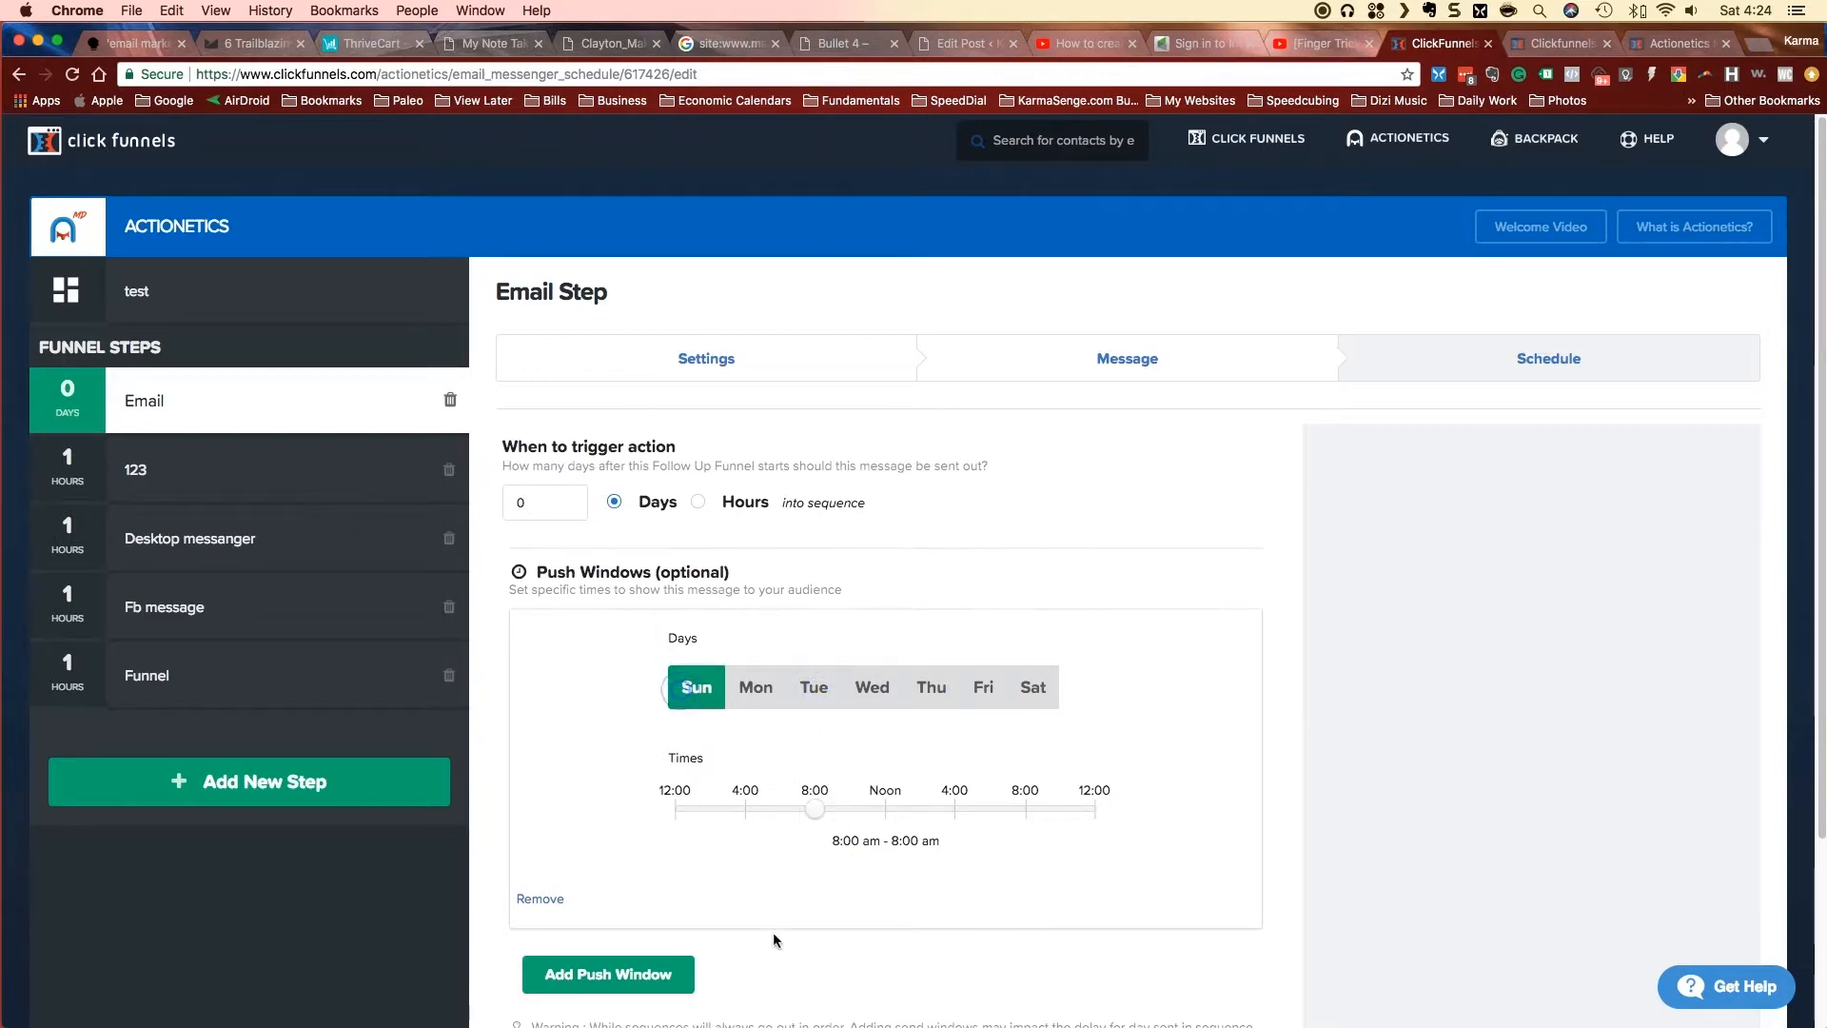
left_click(932, 689)
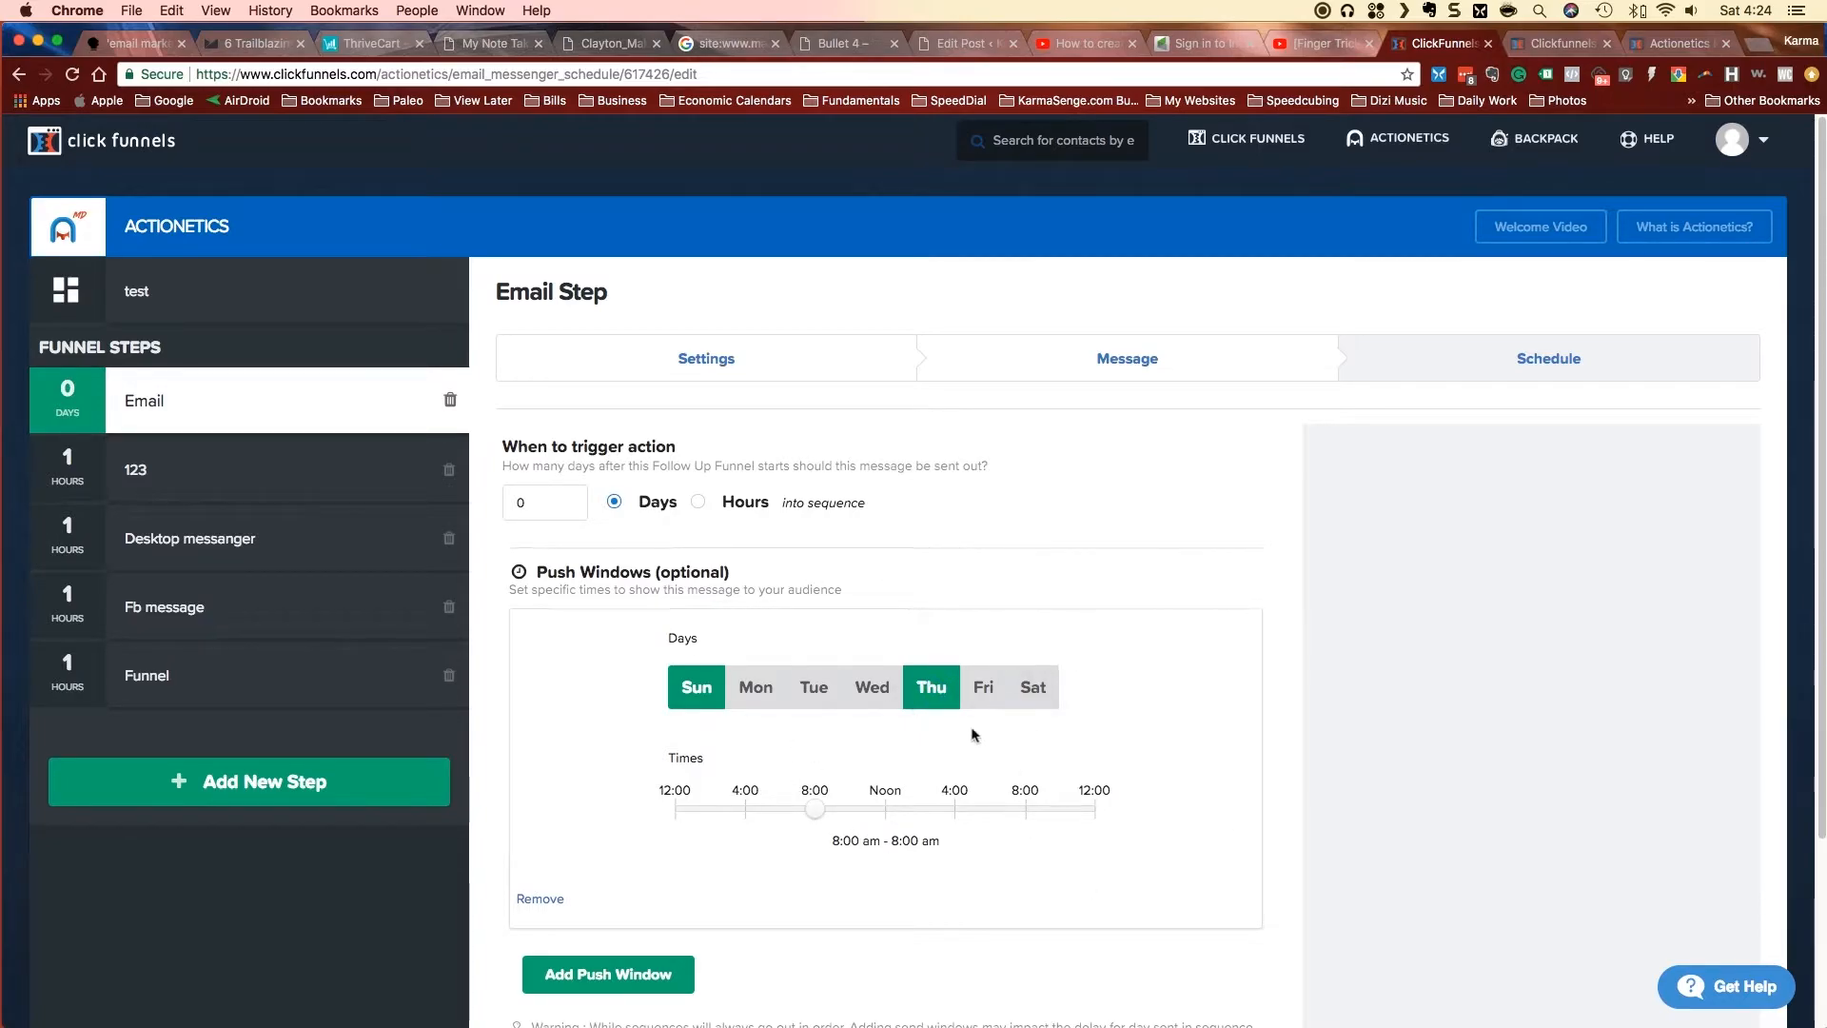
left_click(540, 899)
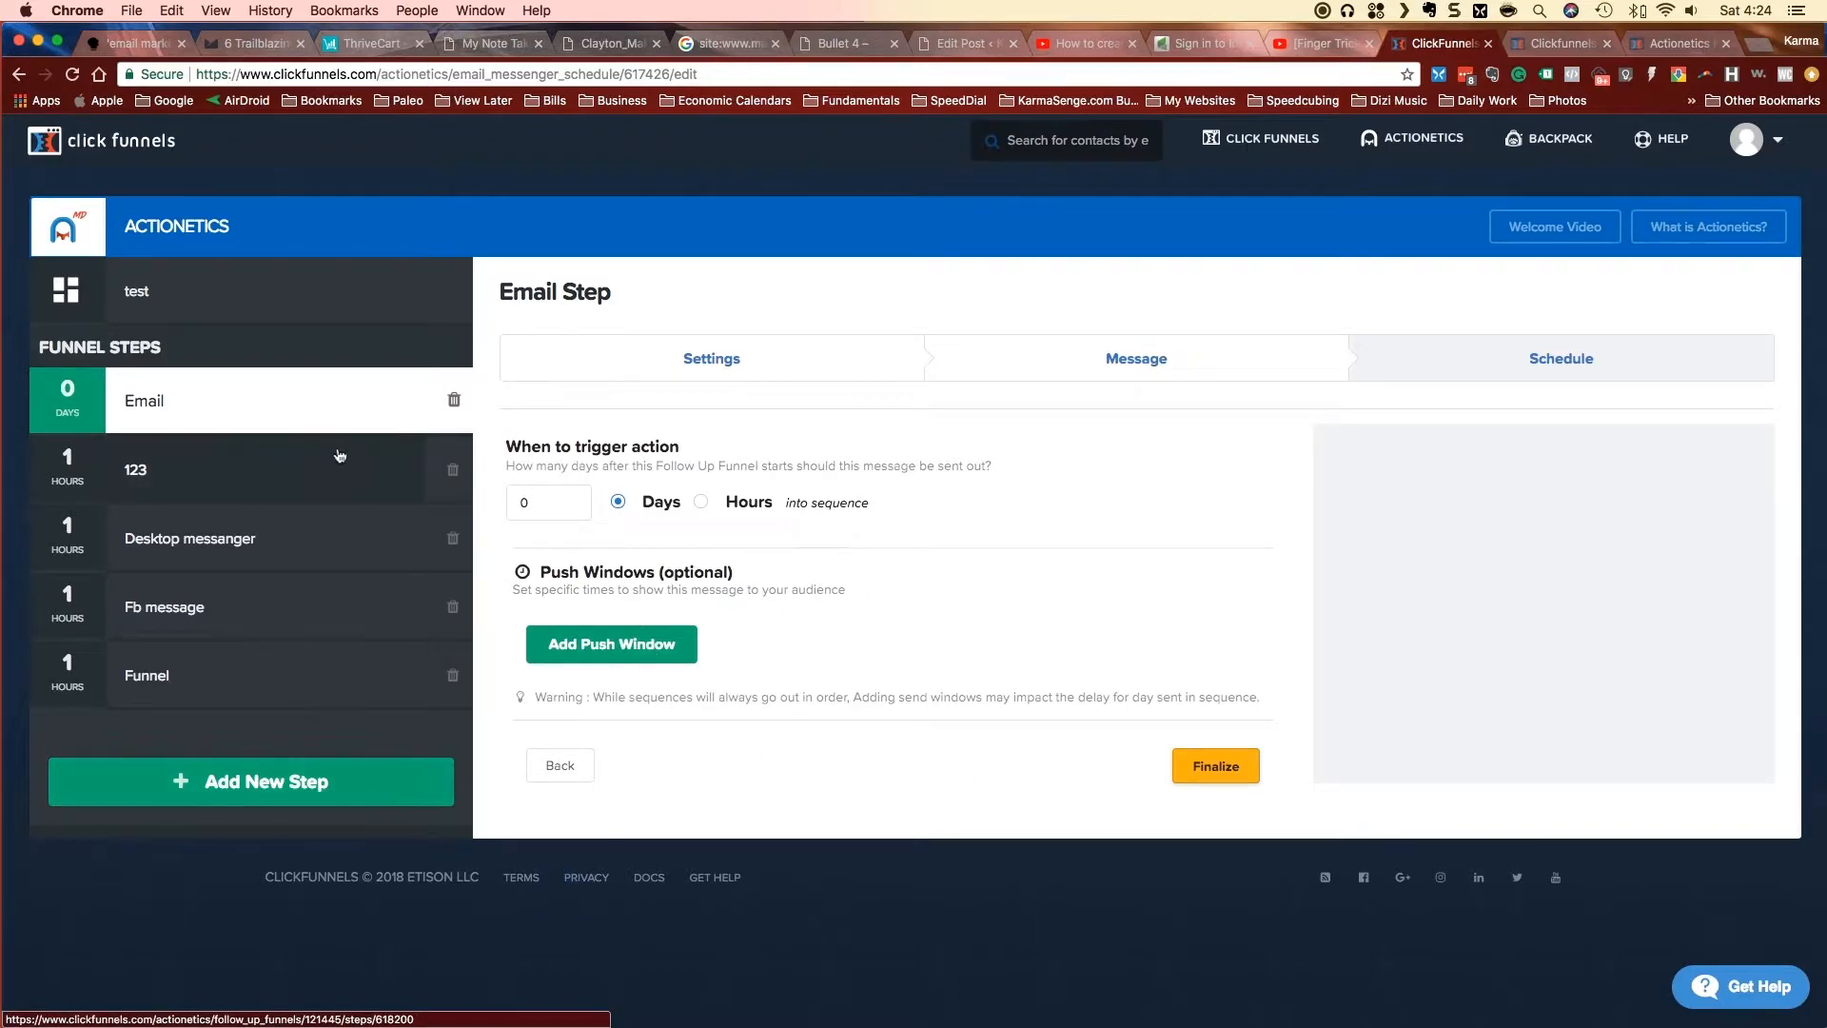
- Add an FB Messenger step to the test funnel and review its message type, filter and trigger time settings
left_click(366, 797)
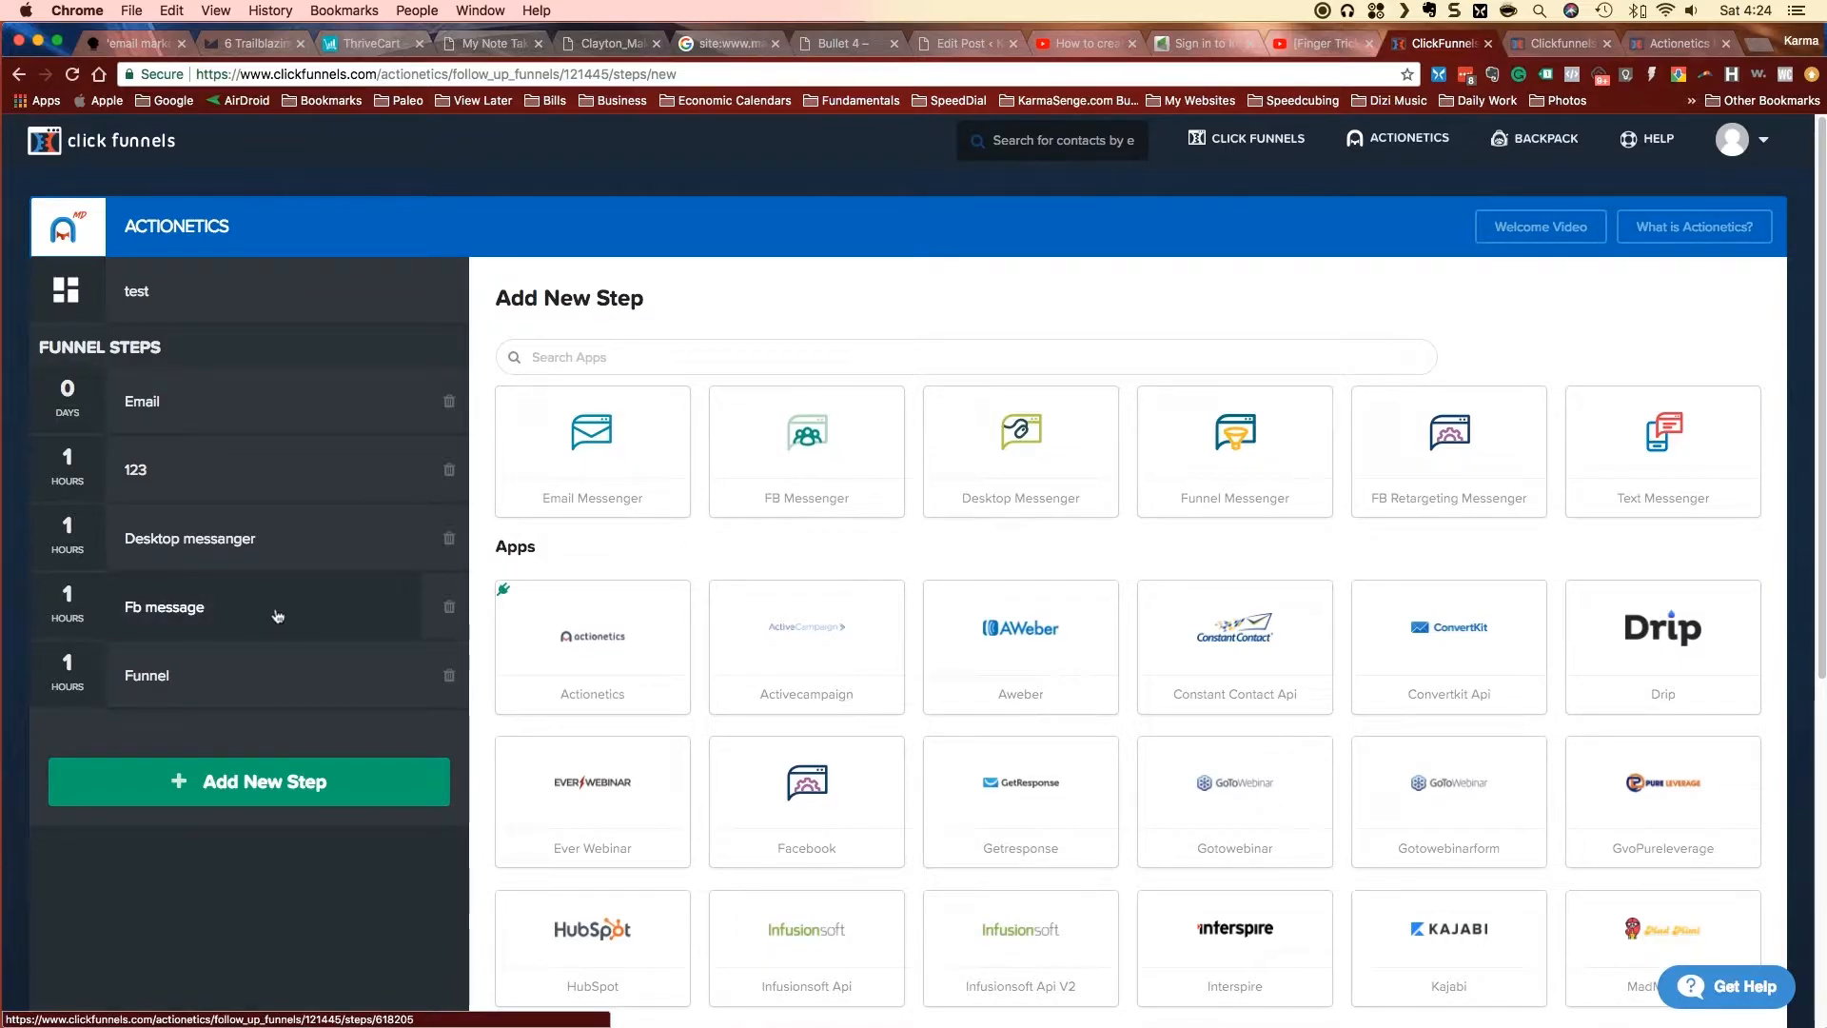
left_click(816, 446)
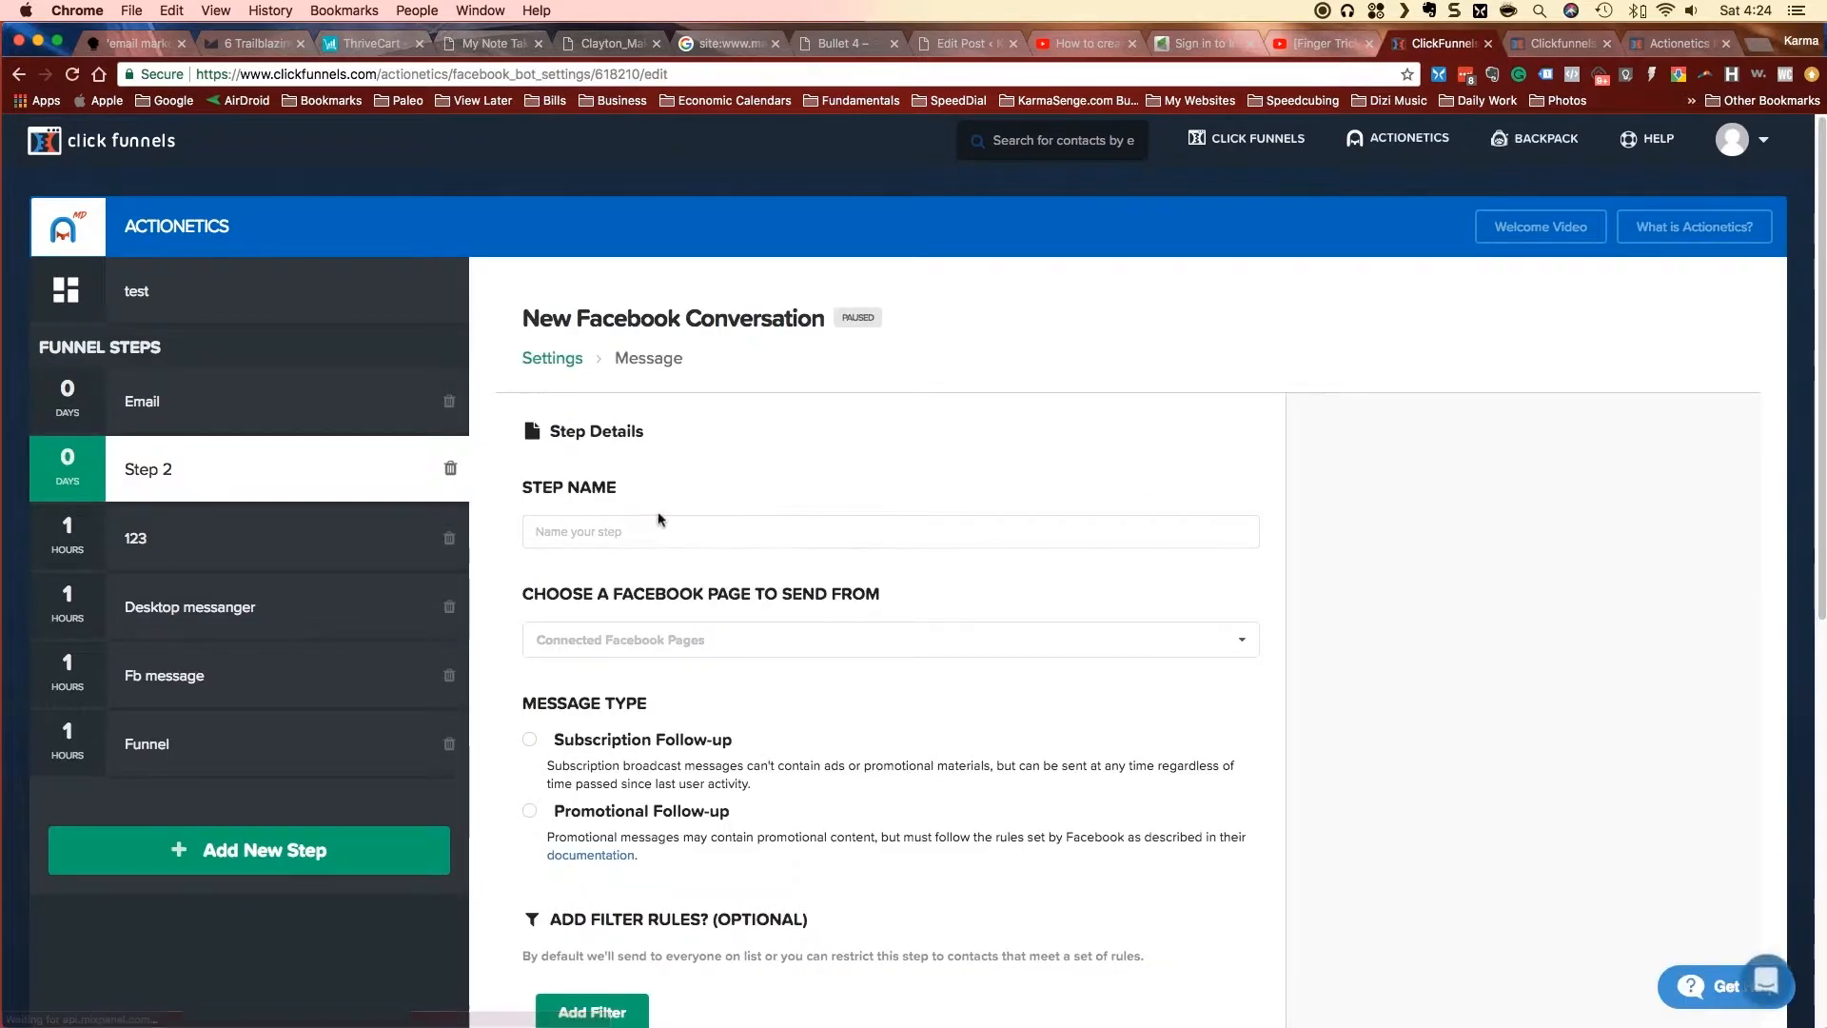
scroll(666, 555, "down", 3)
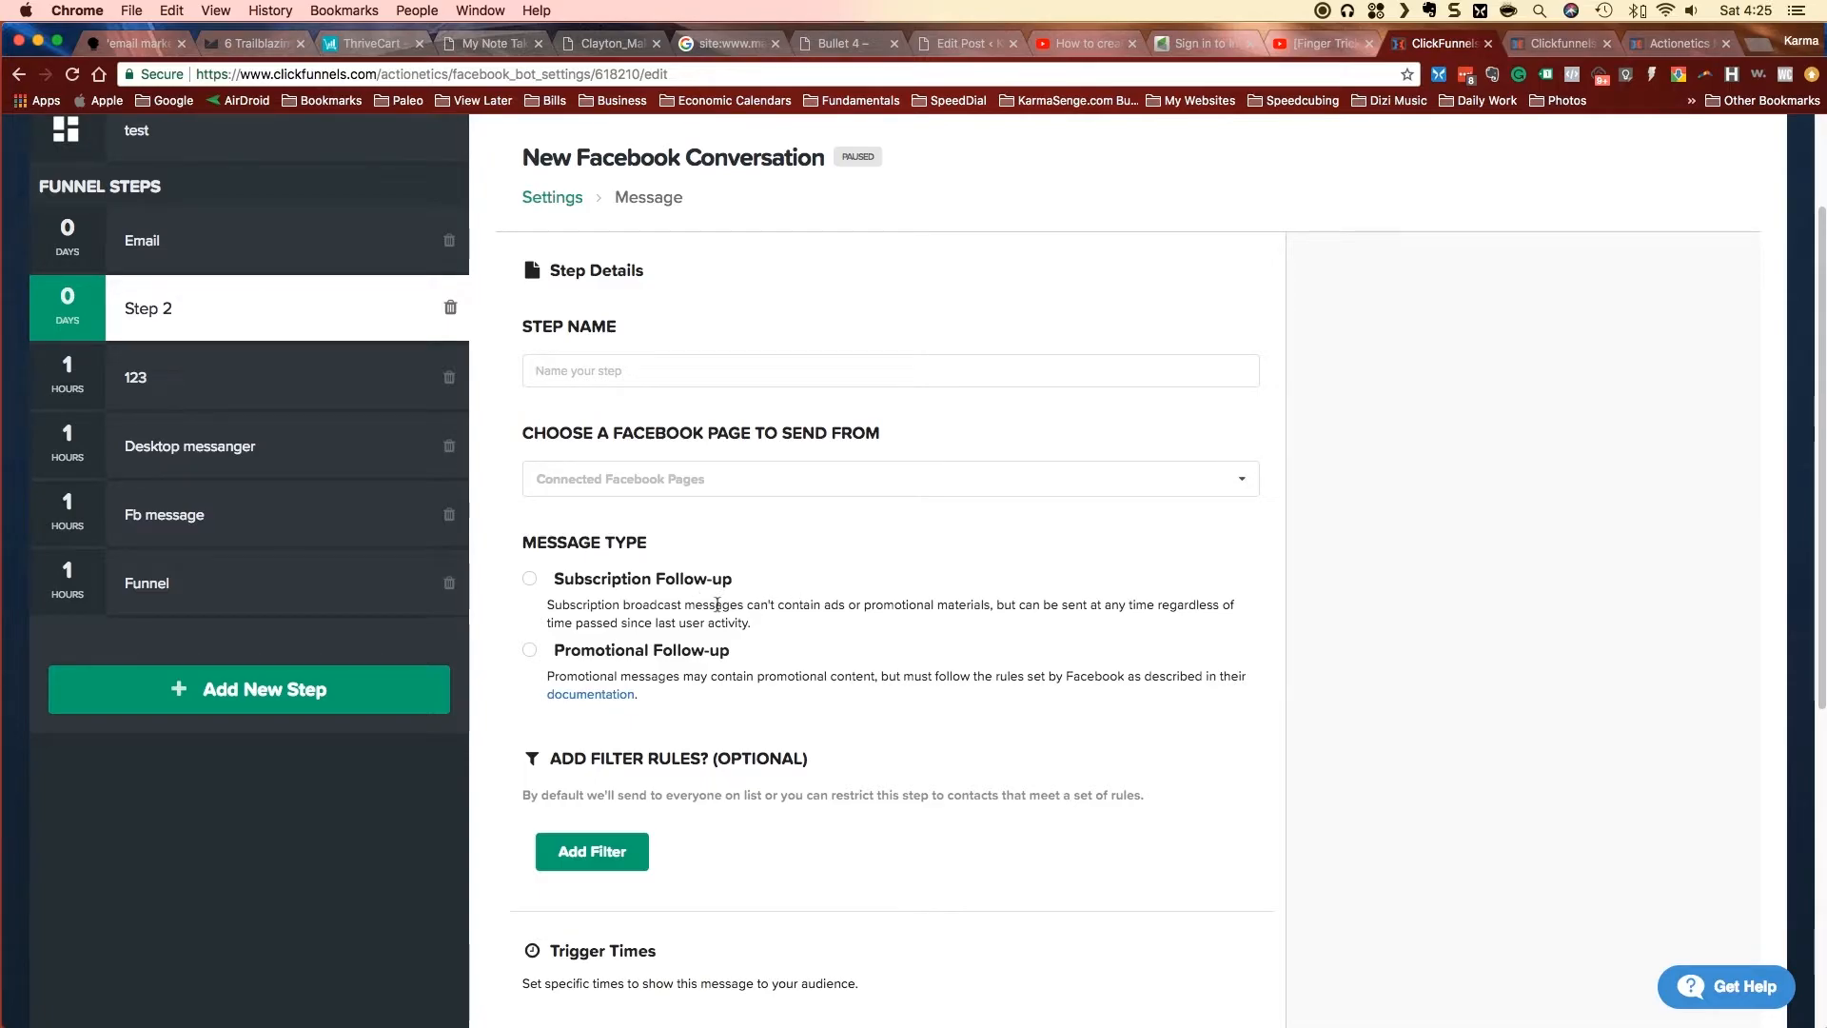
triple_click(817, 755)
left_click(813, 771)
scroll(746, 856, "down", 6)
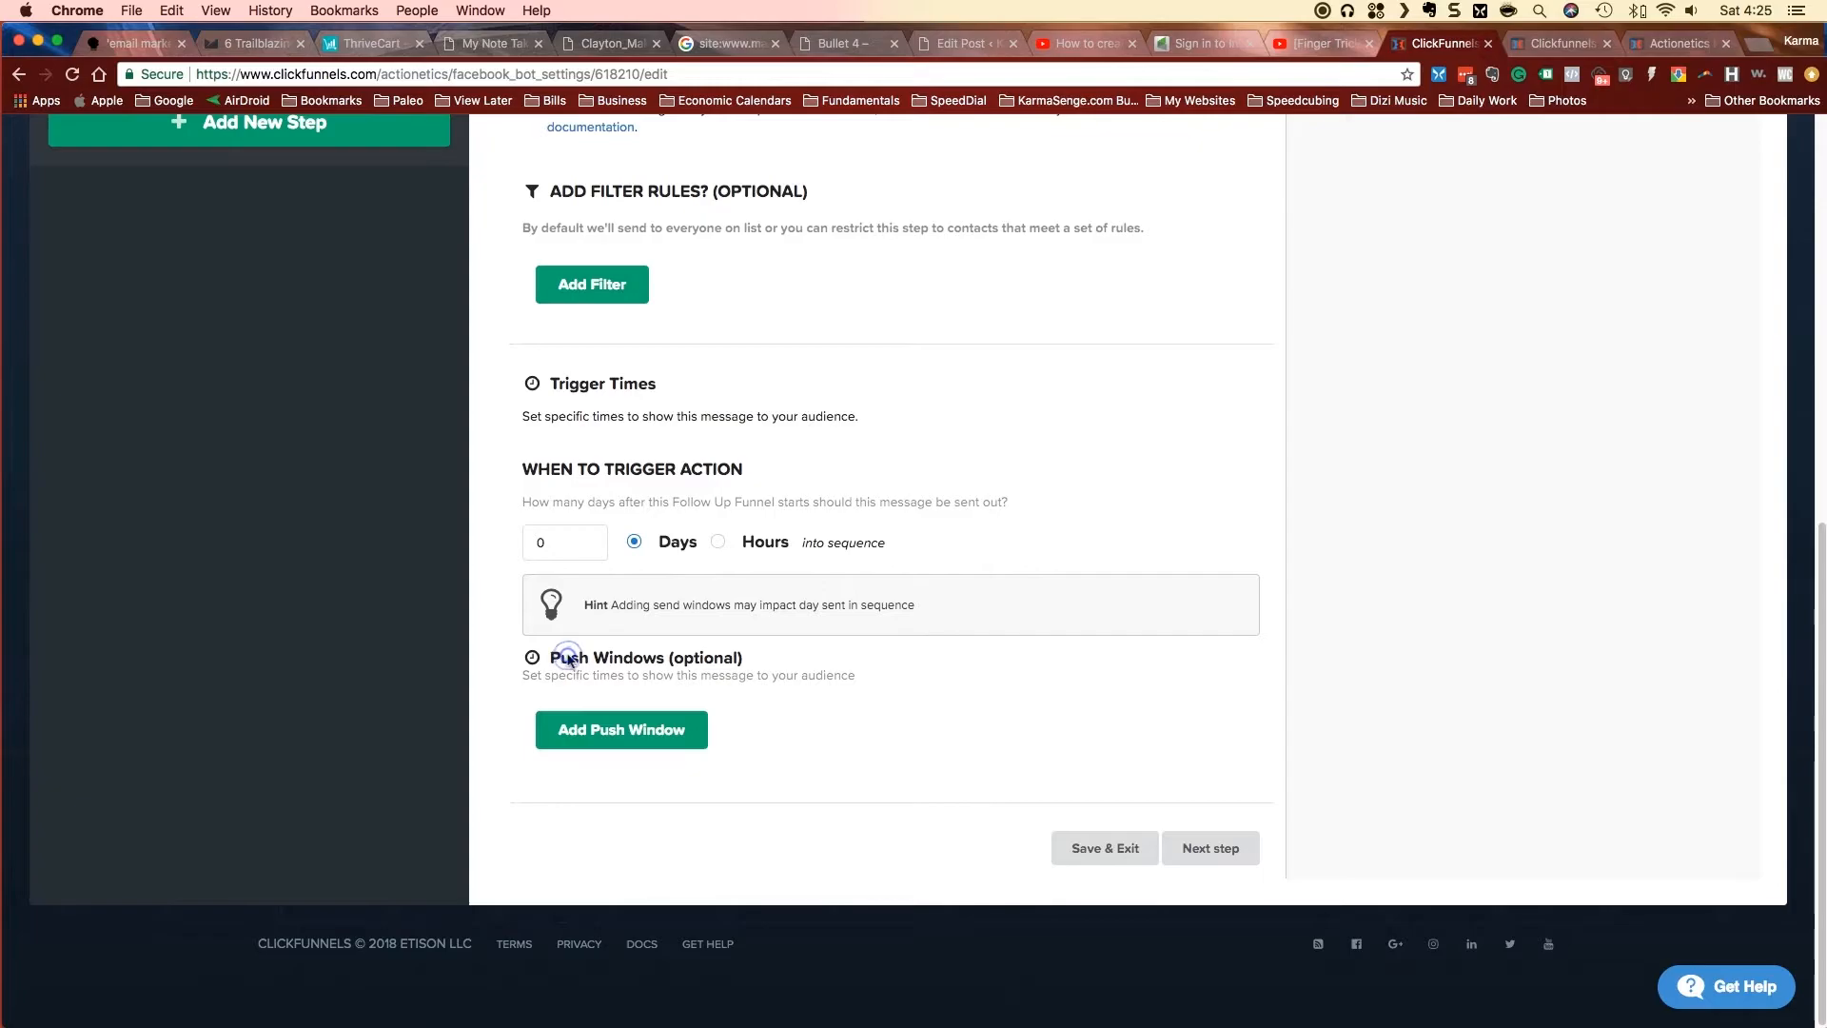
- Add a push window to the new Facebook conversation step, remove it, and look over the step's settings again
left_click(602, 729)
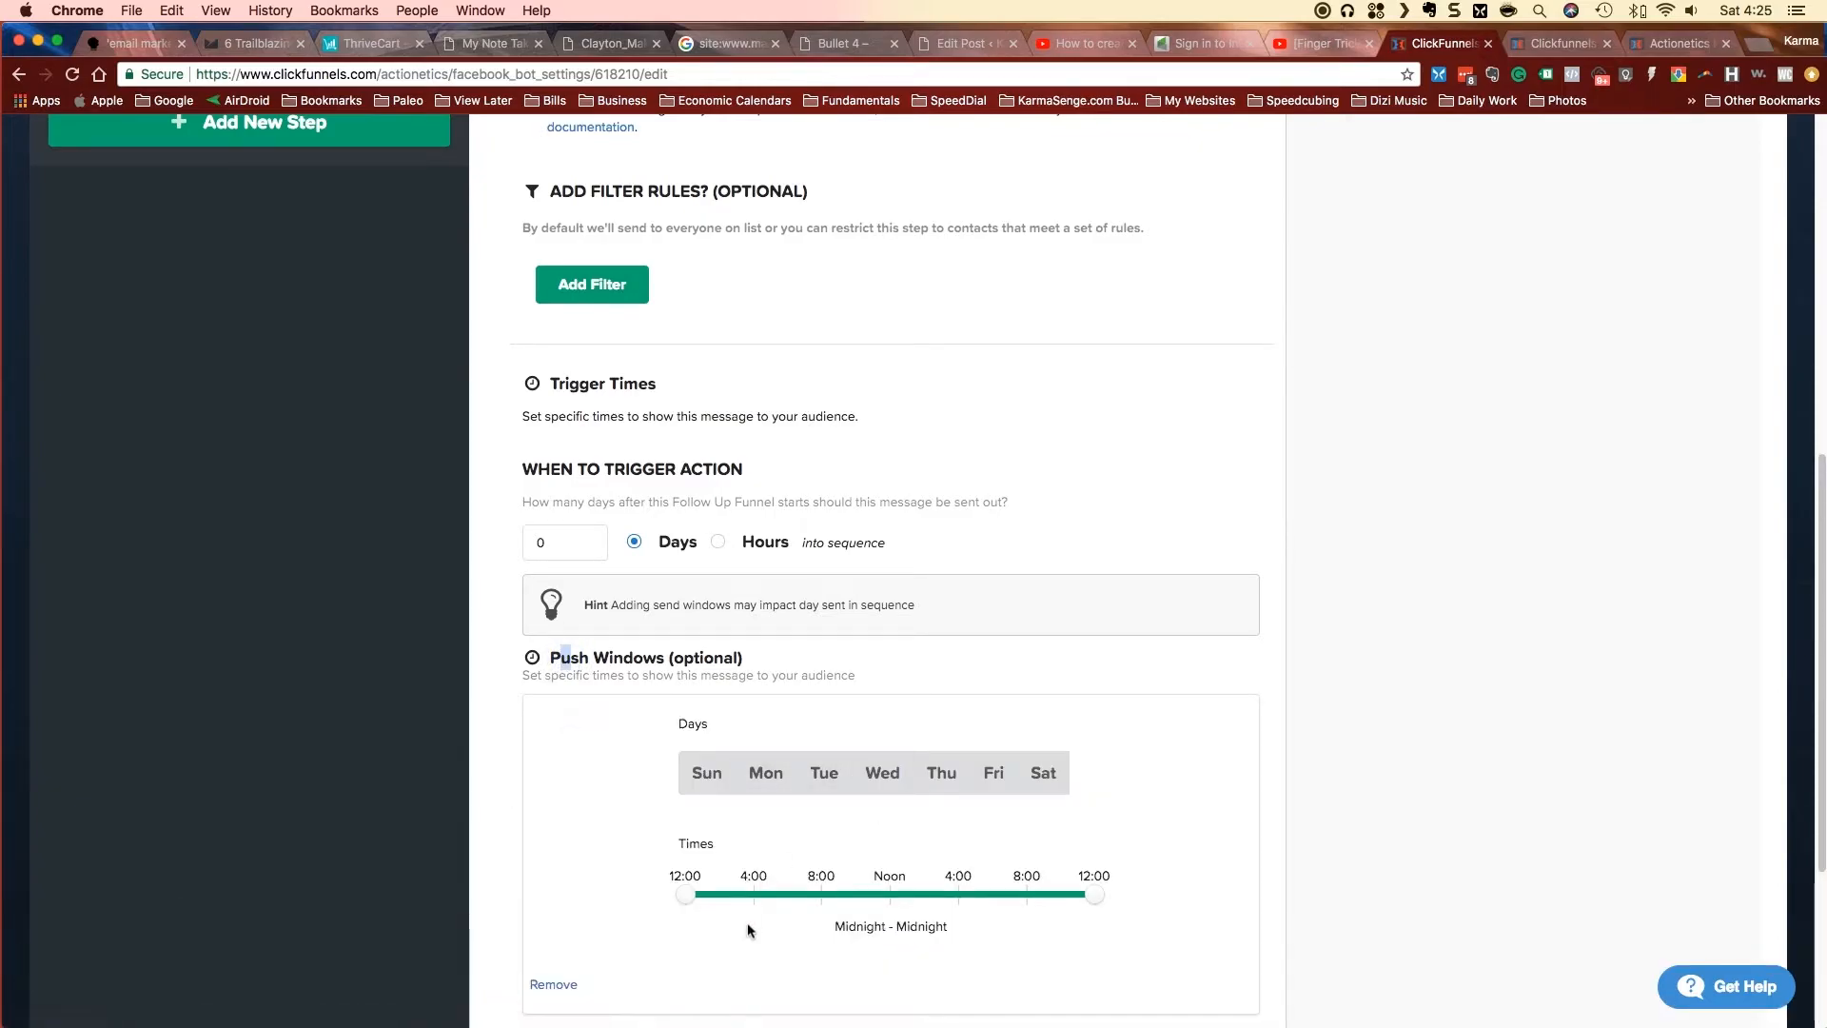
left_click(554, 985)
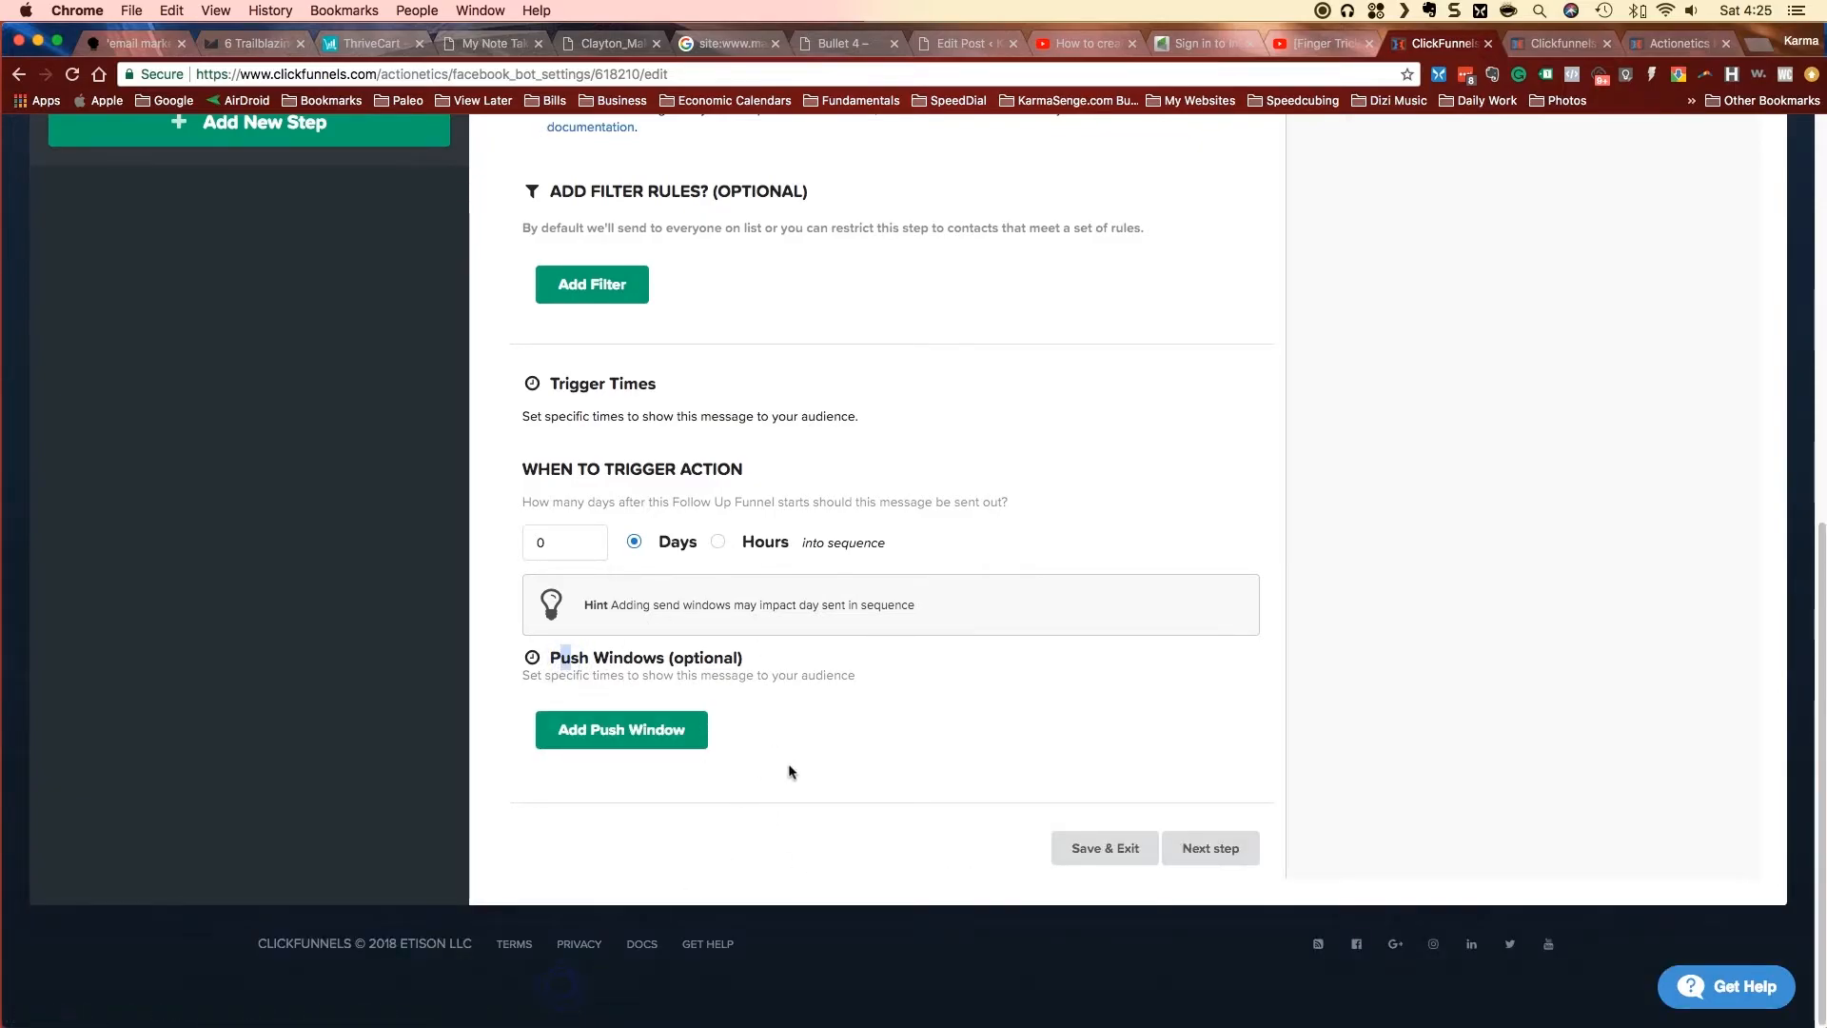
scroll(795, 767, "up", 10)
scroll(782, 773, "down", 5)
scroll(782, 773, "up", 5)
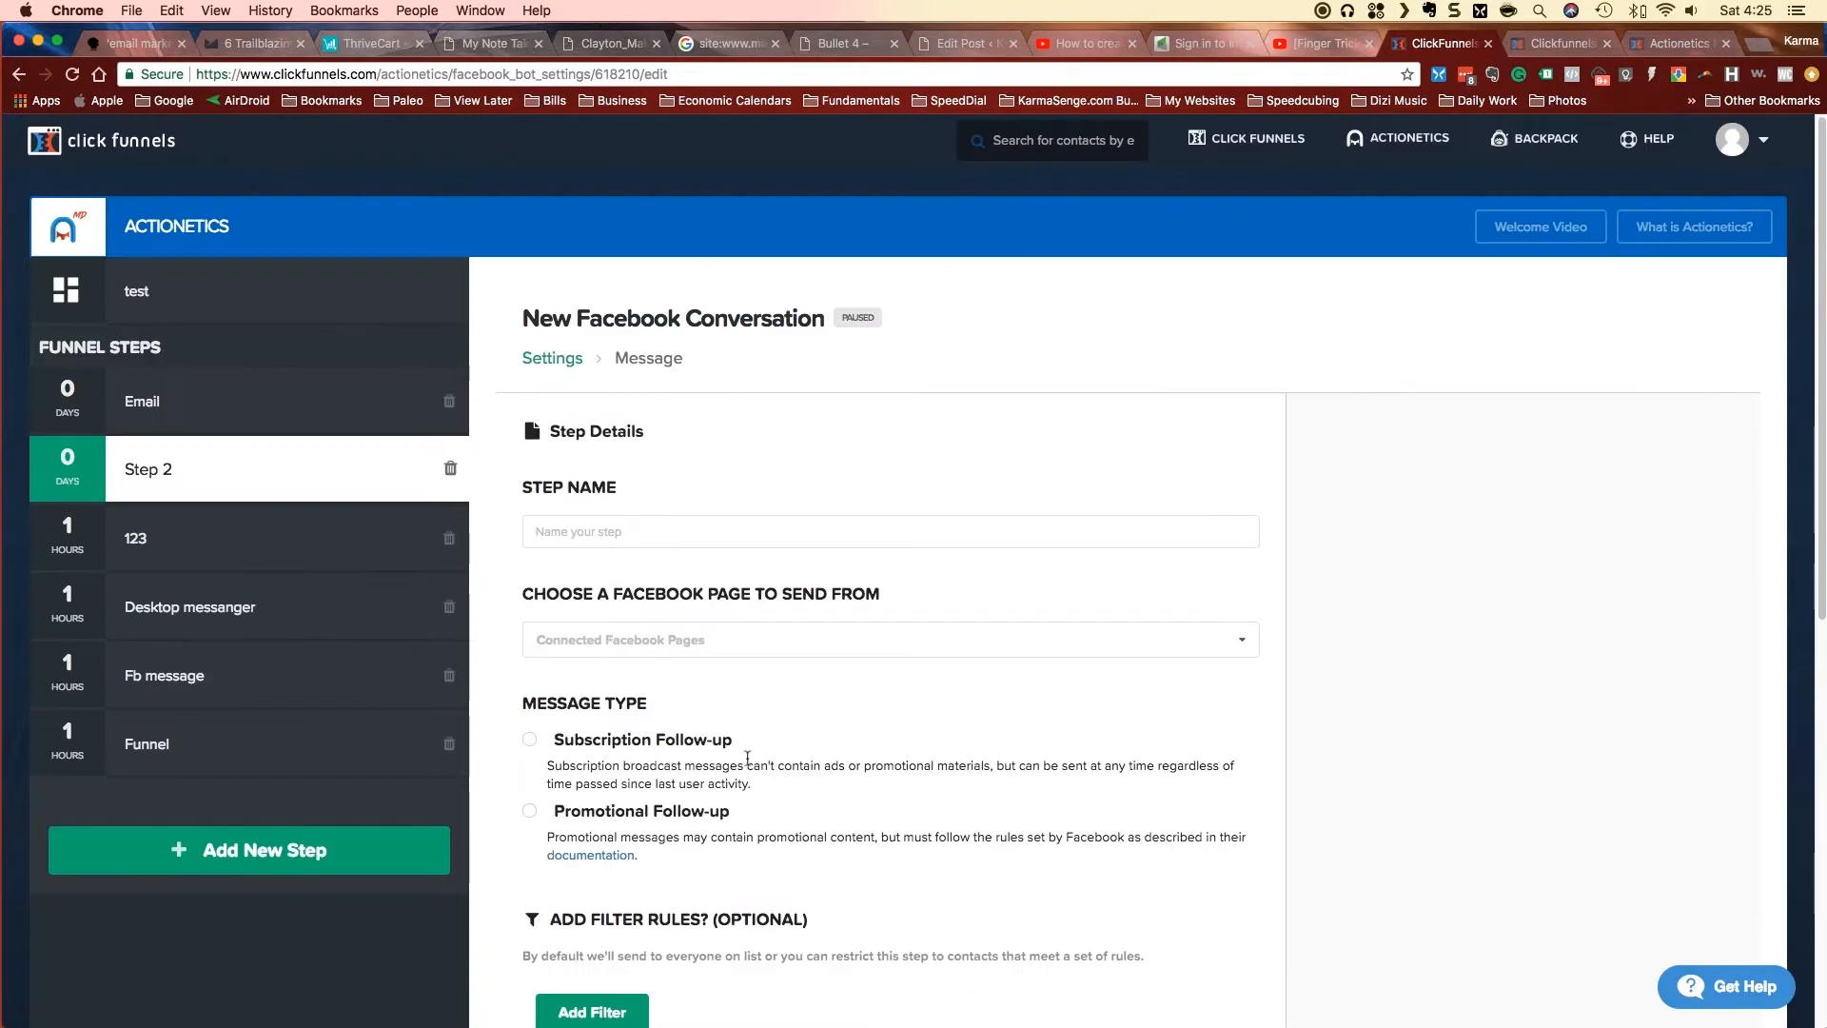
- Open the settings of the existing Fb message step, and continue to its message to view the initial message text
left_click(185, 683)
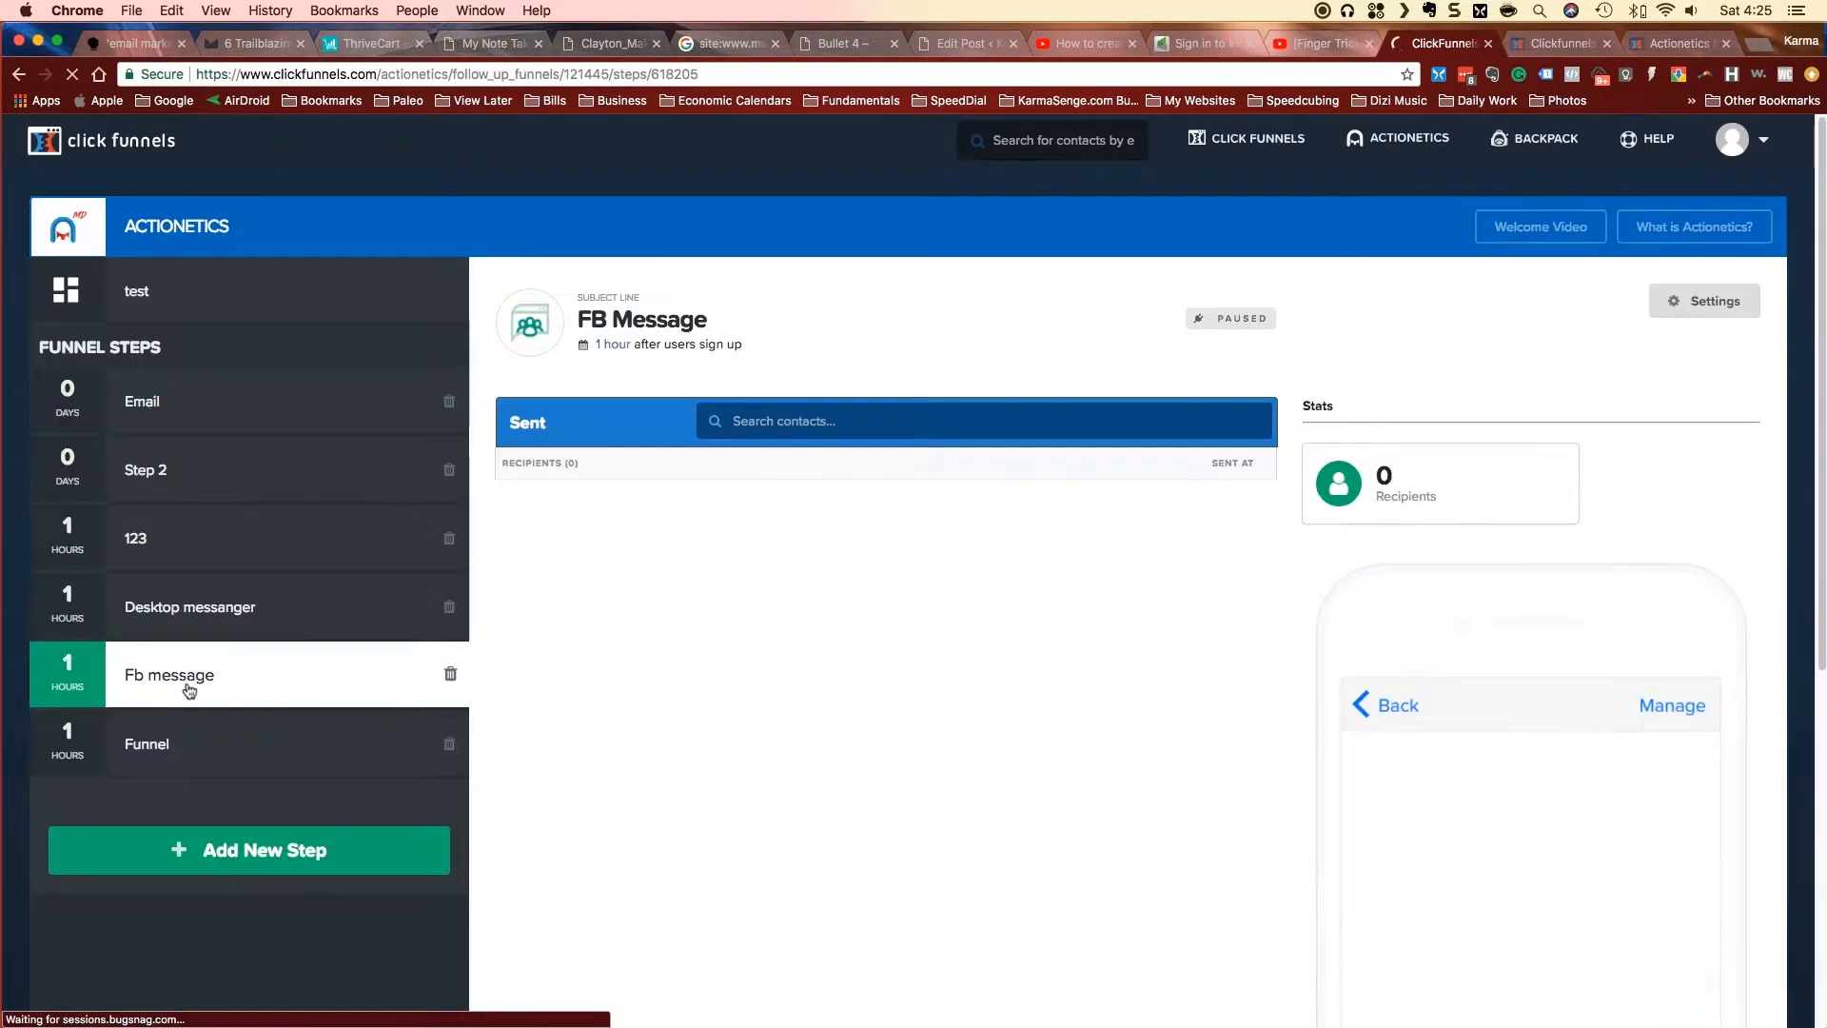
left_click(1706, 312)
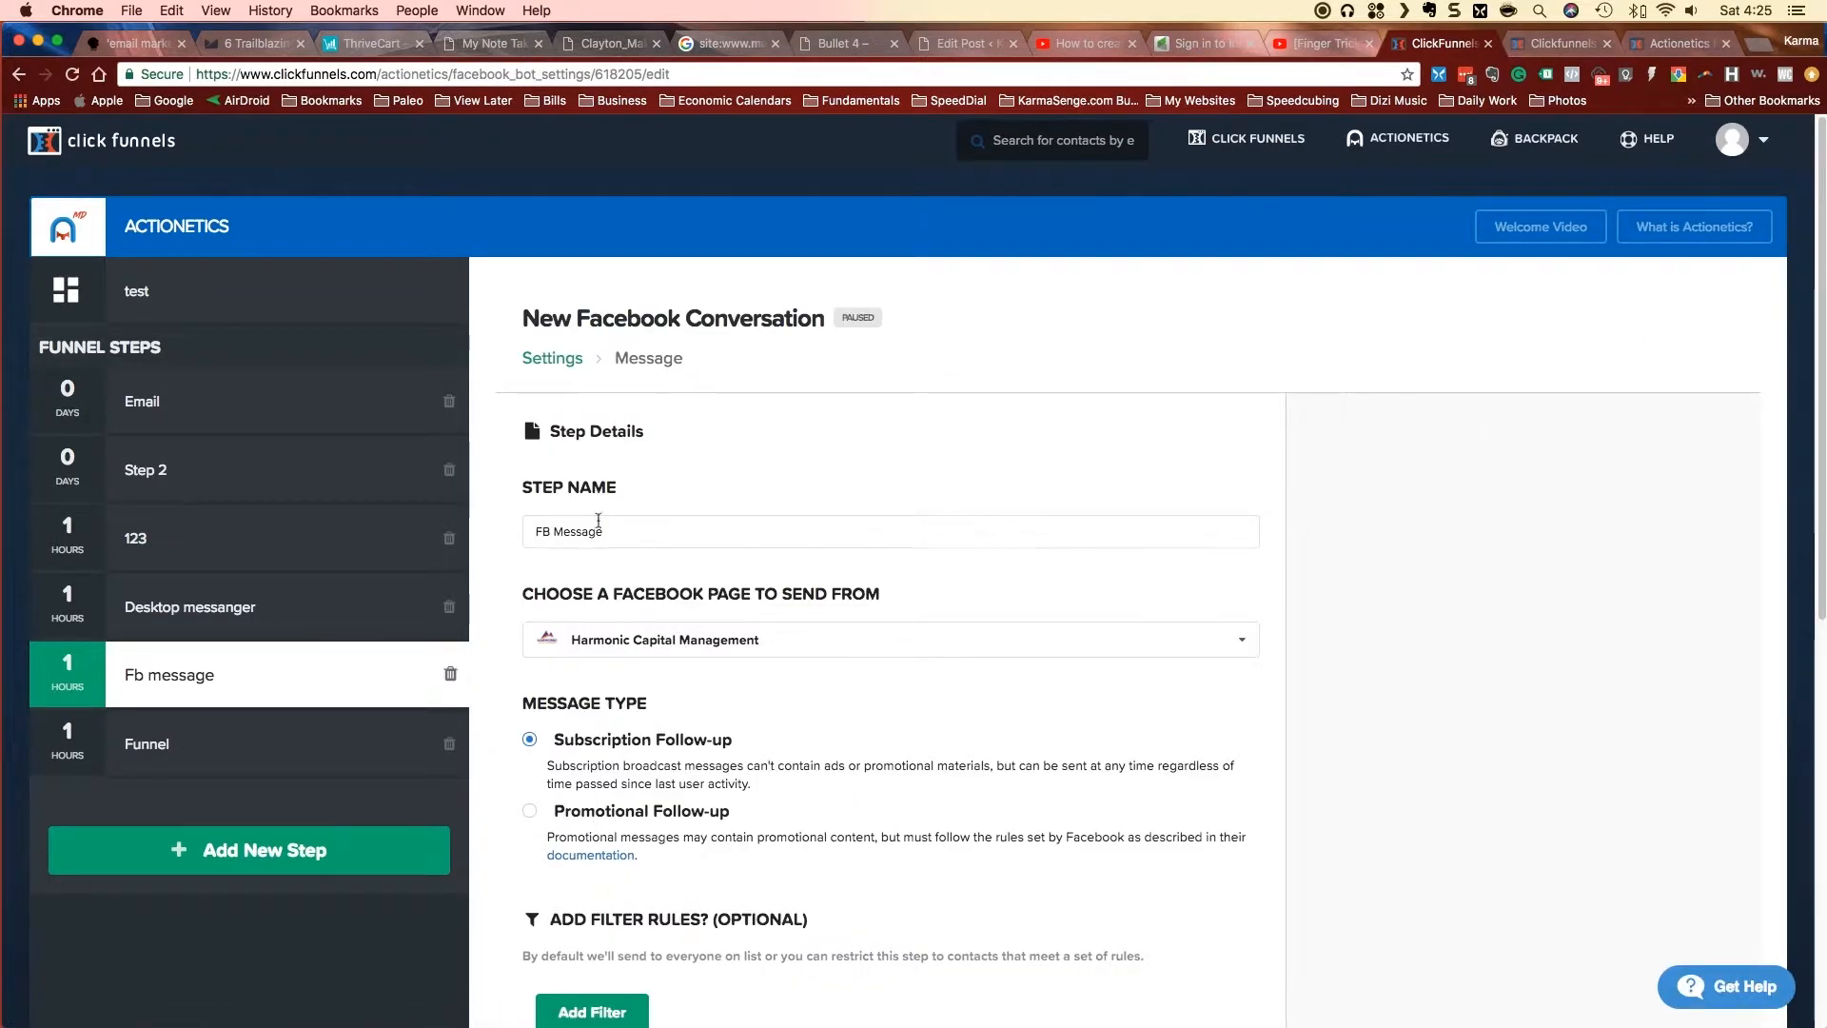
scroll(597, 504, "down", 10)
left_click(1211, 848)
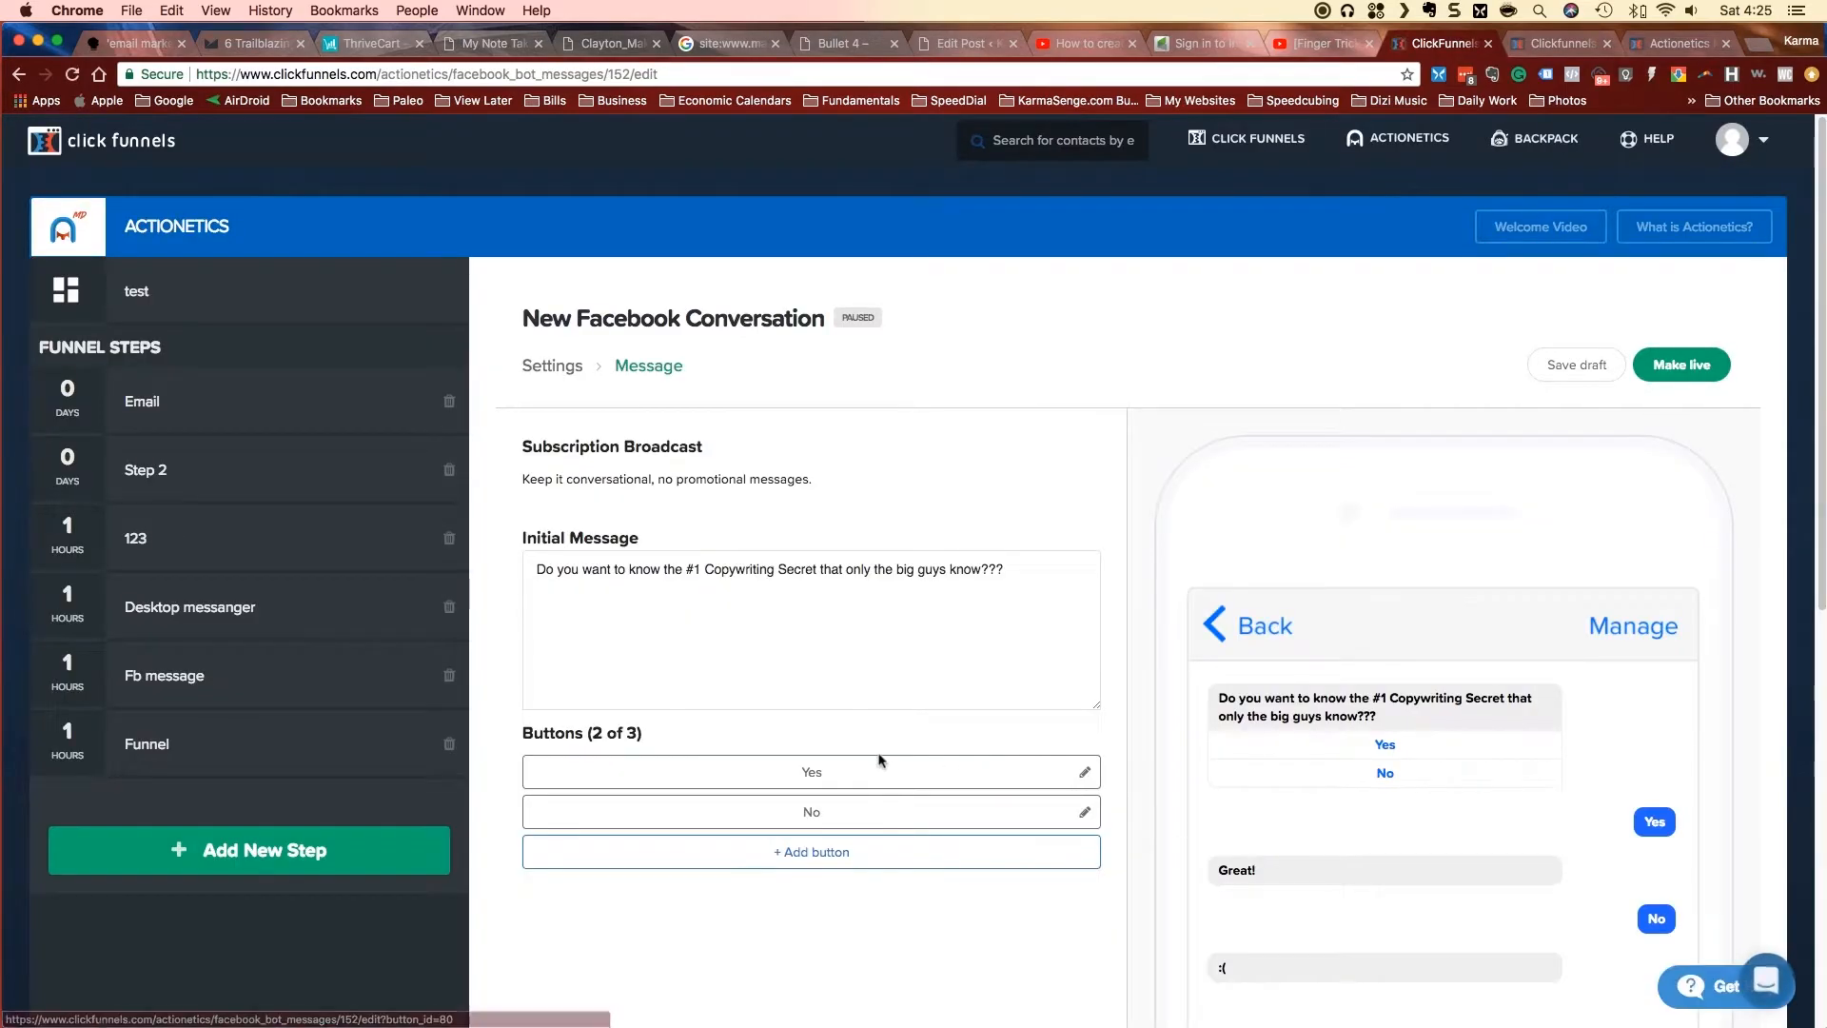
left_click_drag(1065, 571, 697, 552)
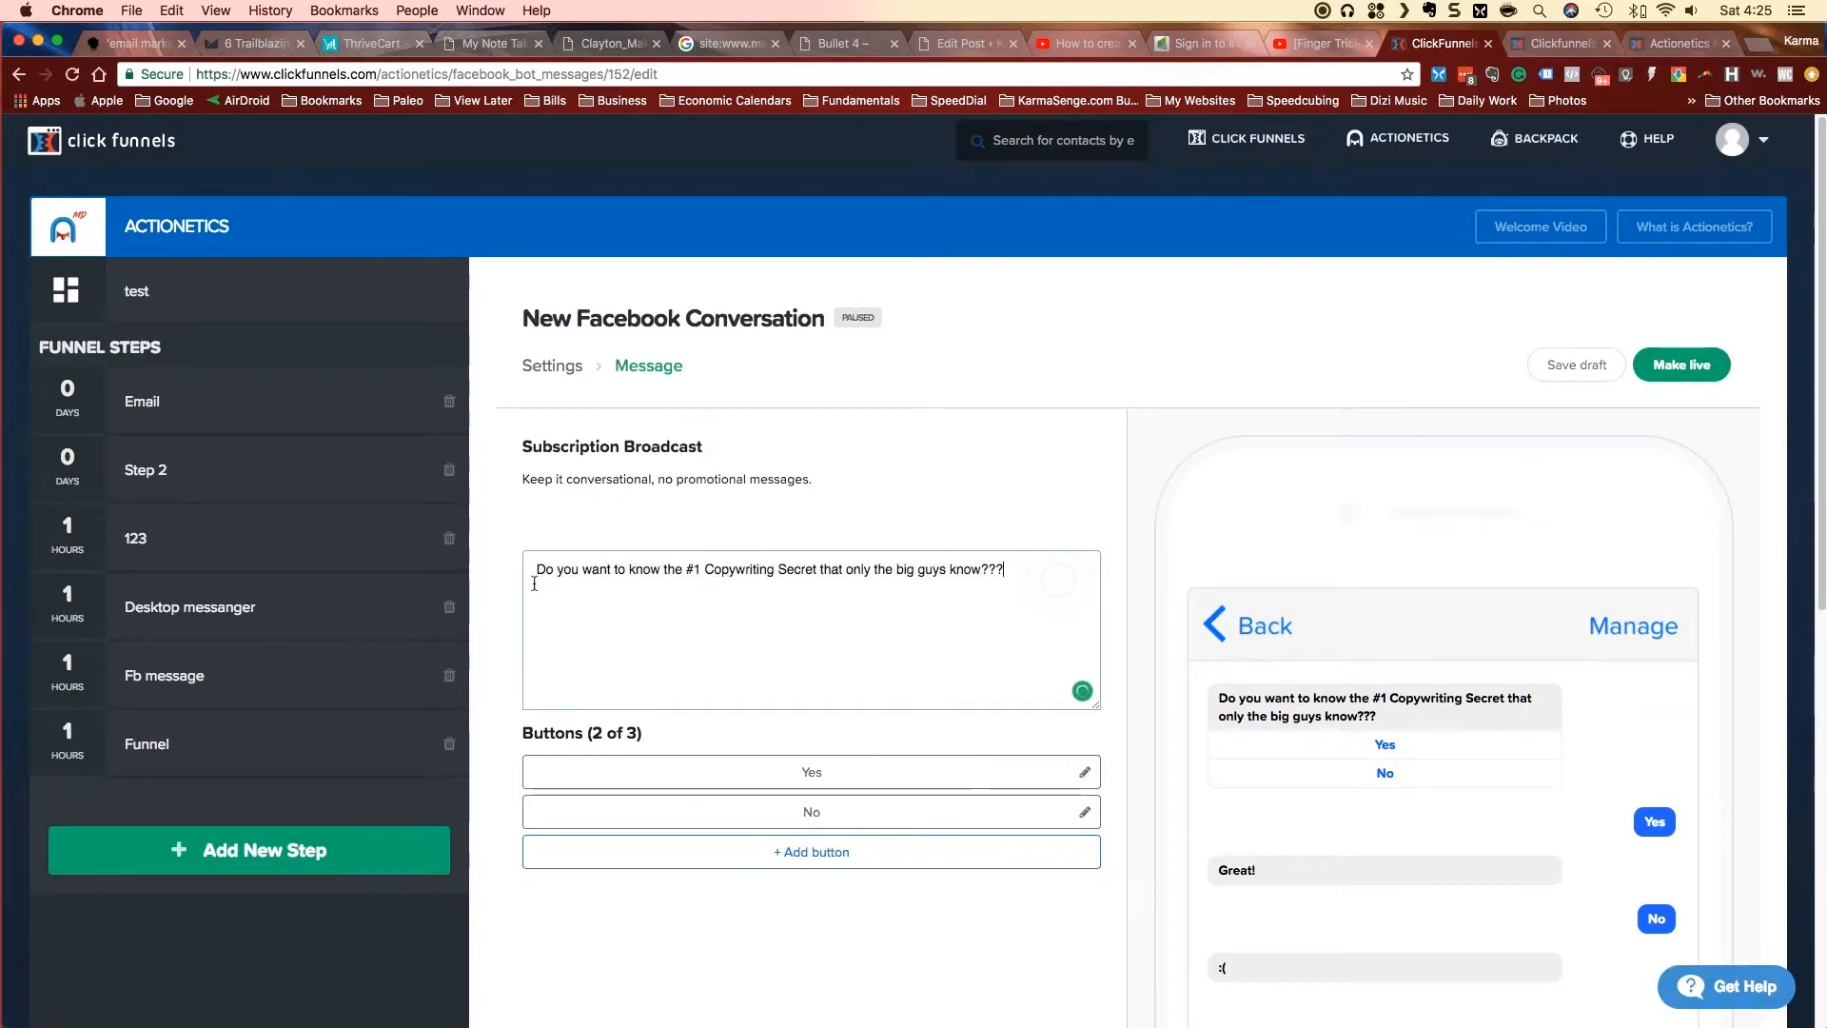
left_click(1174, 383)
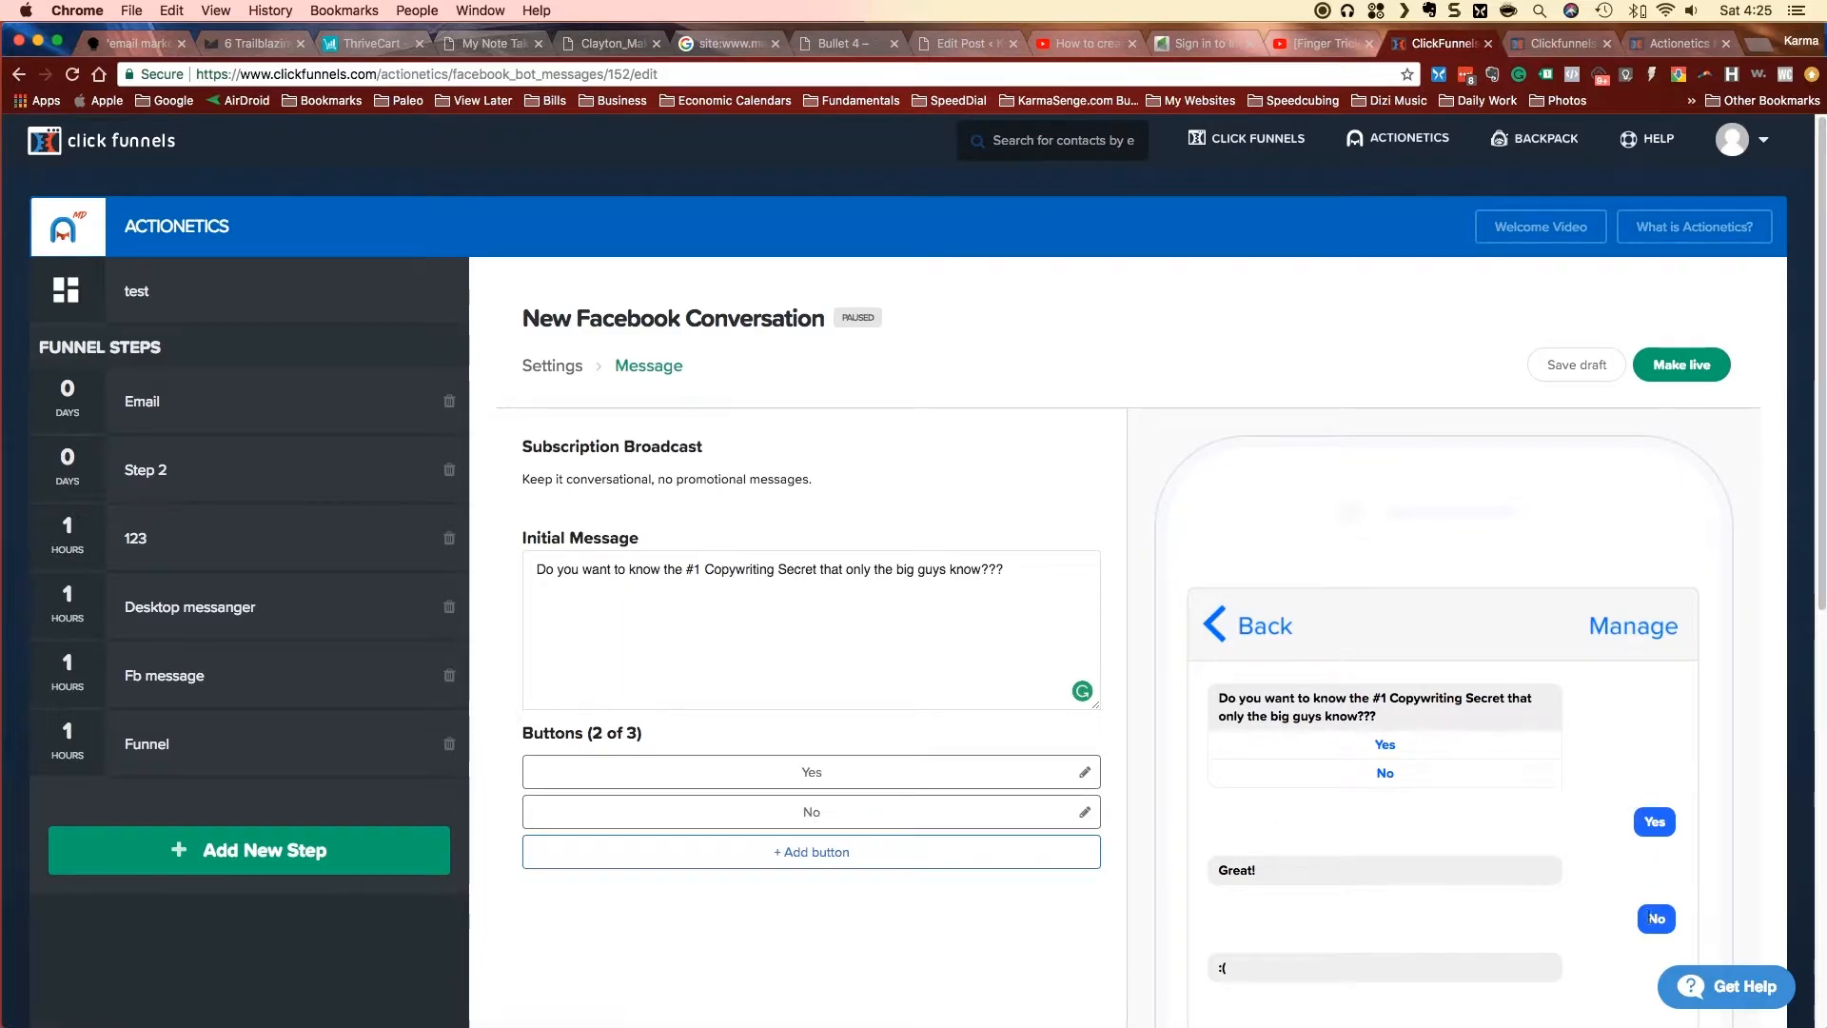
- View the Yes button's response message, close its editor, and examine the No reply in the phone preview
left_click(1087, 775)
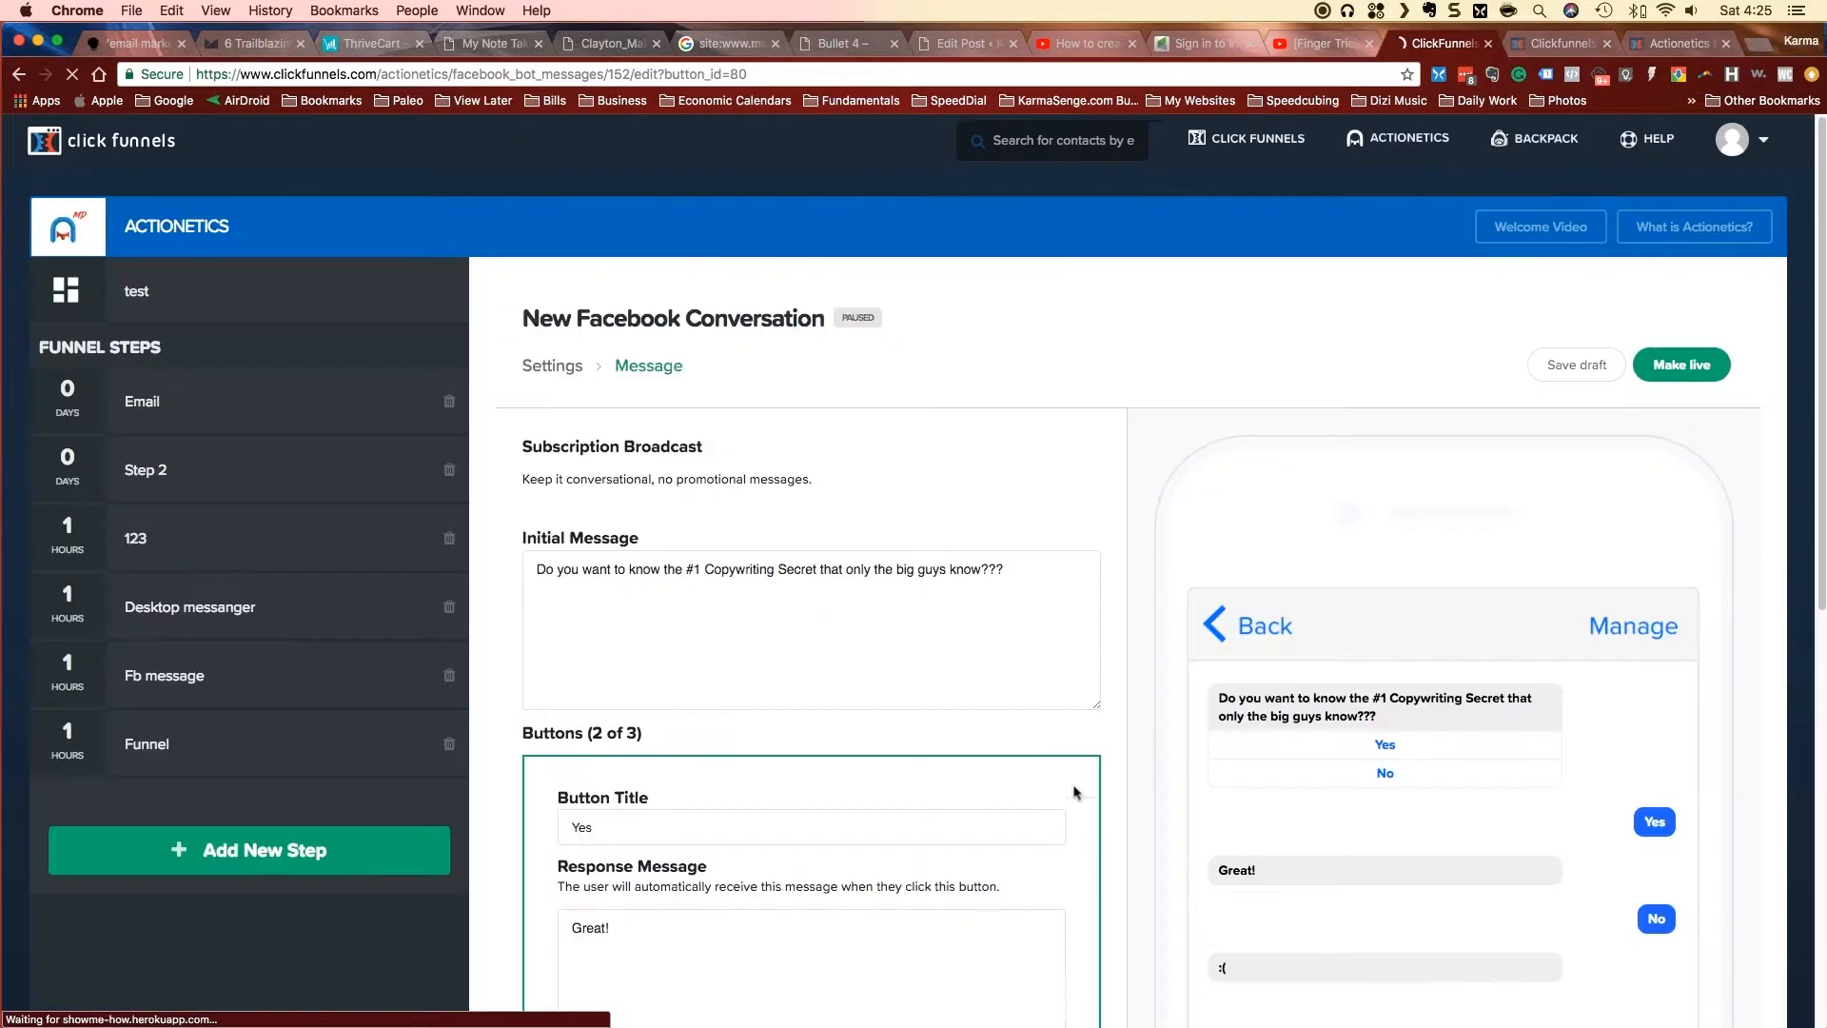
scroll(879, 769, "down", 4)
left_click_drag(656, 559, 574, 552)
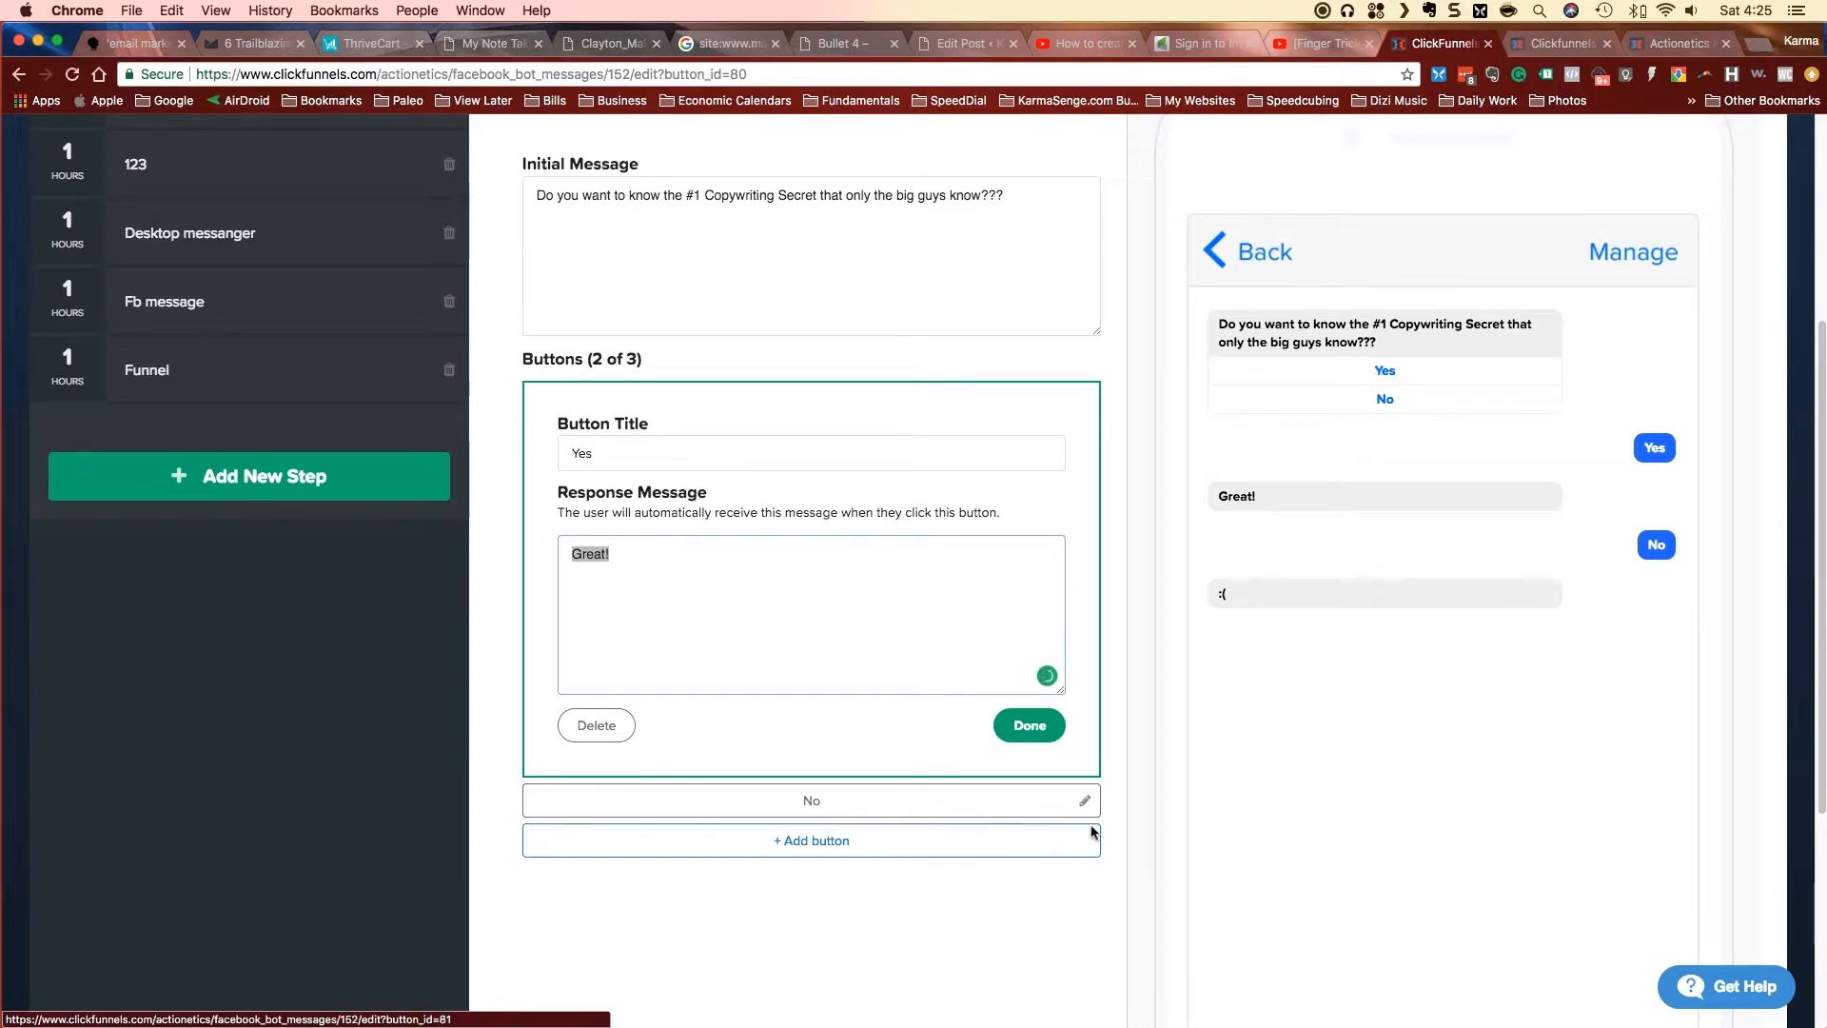
left_click(1055, 735)
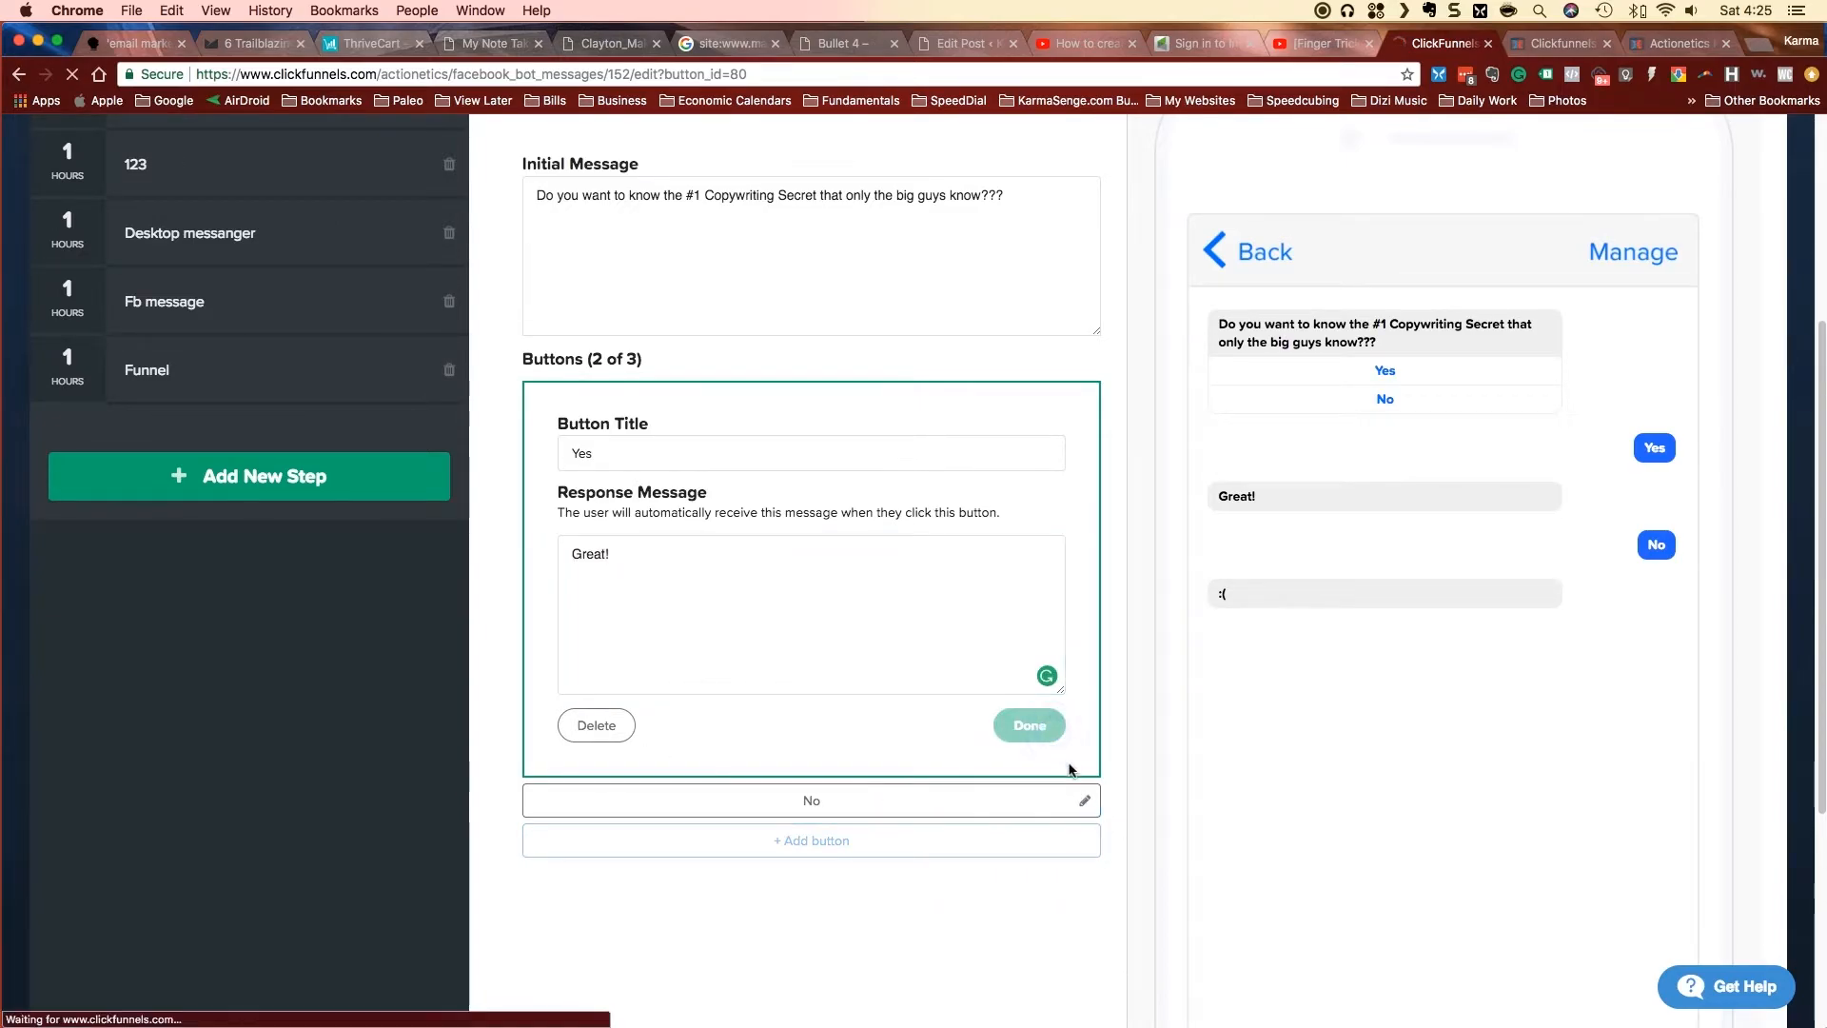
scroll(1136, 808, "down", 3)
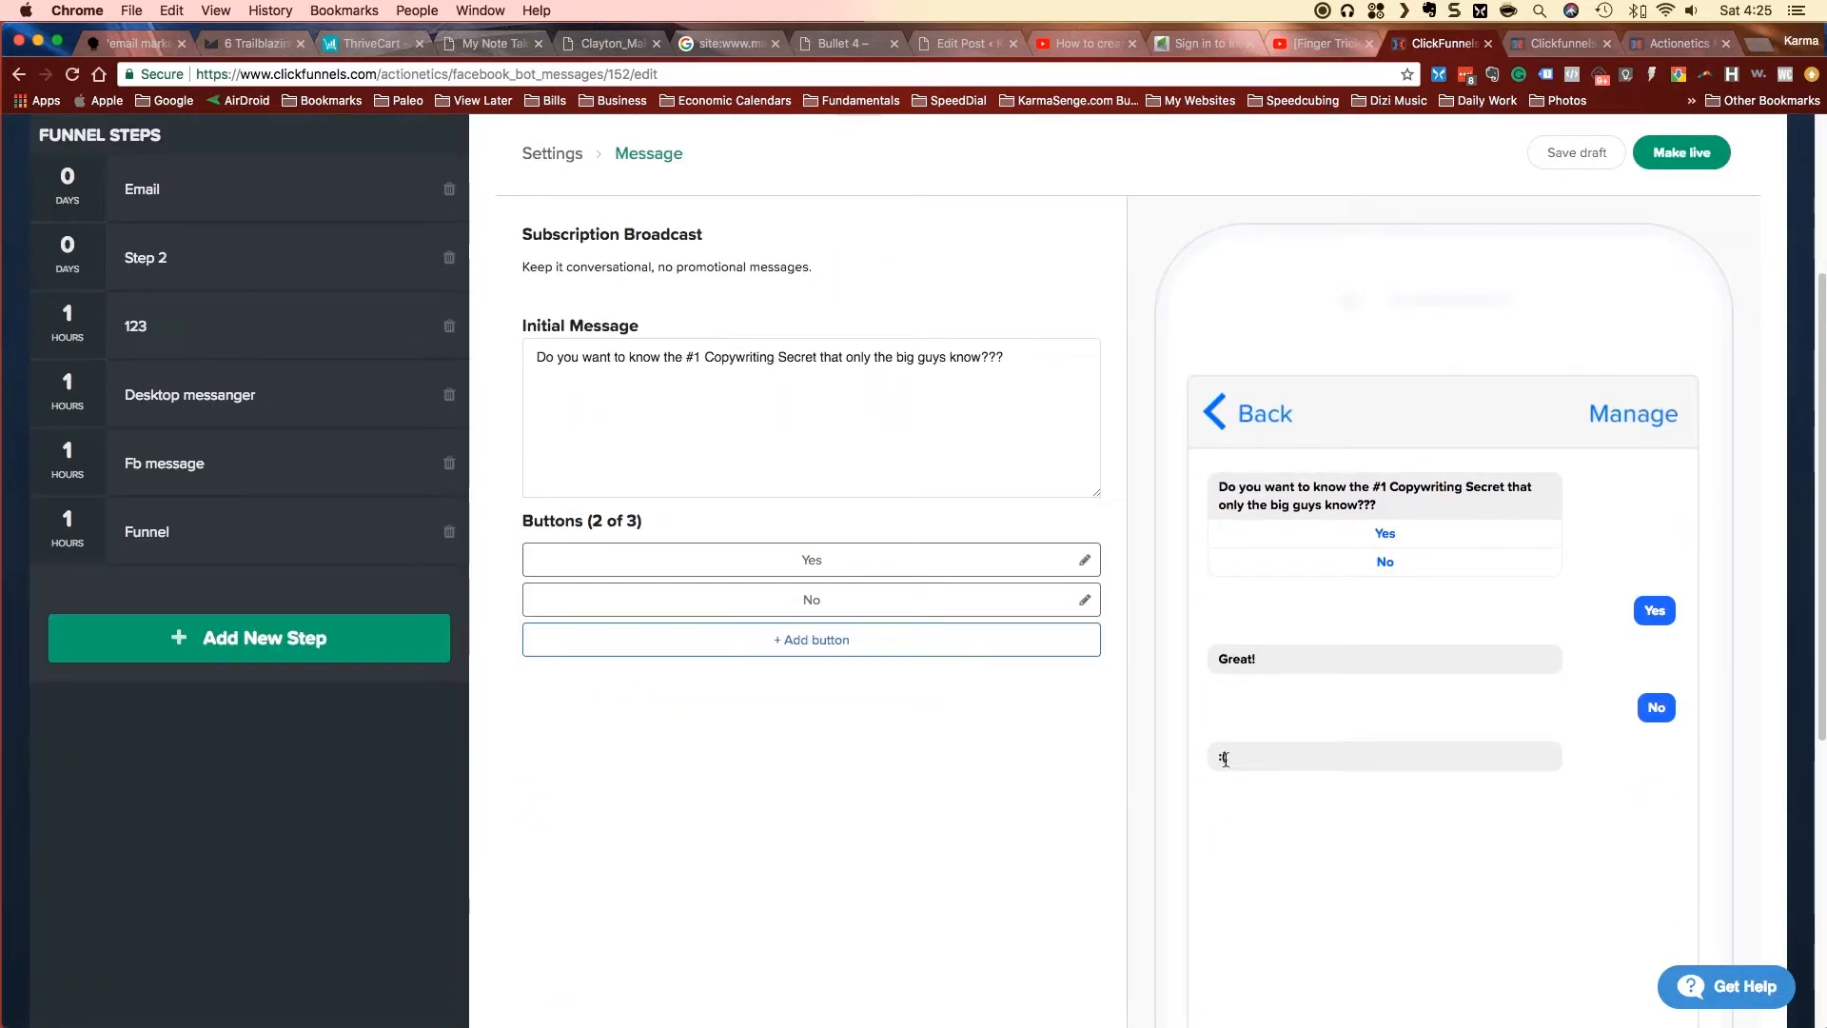
left_click_drag(1207, 755, 1190, 844)
left_click(1241, 761)
left_click(877, 762)
- Add a third button to the initial message and title it "What's Copywriting?", correcting the misspelled word
left_click(813, 640)
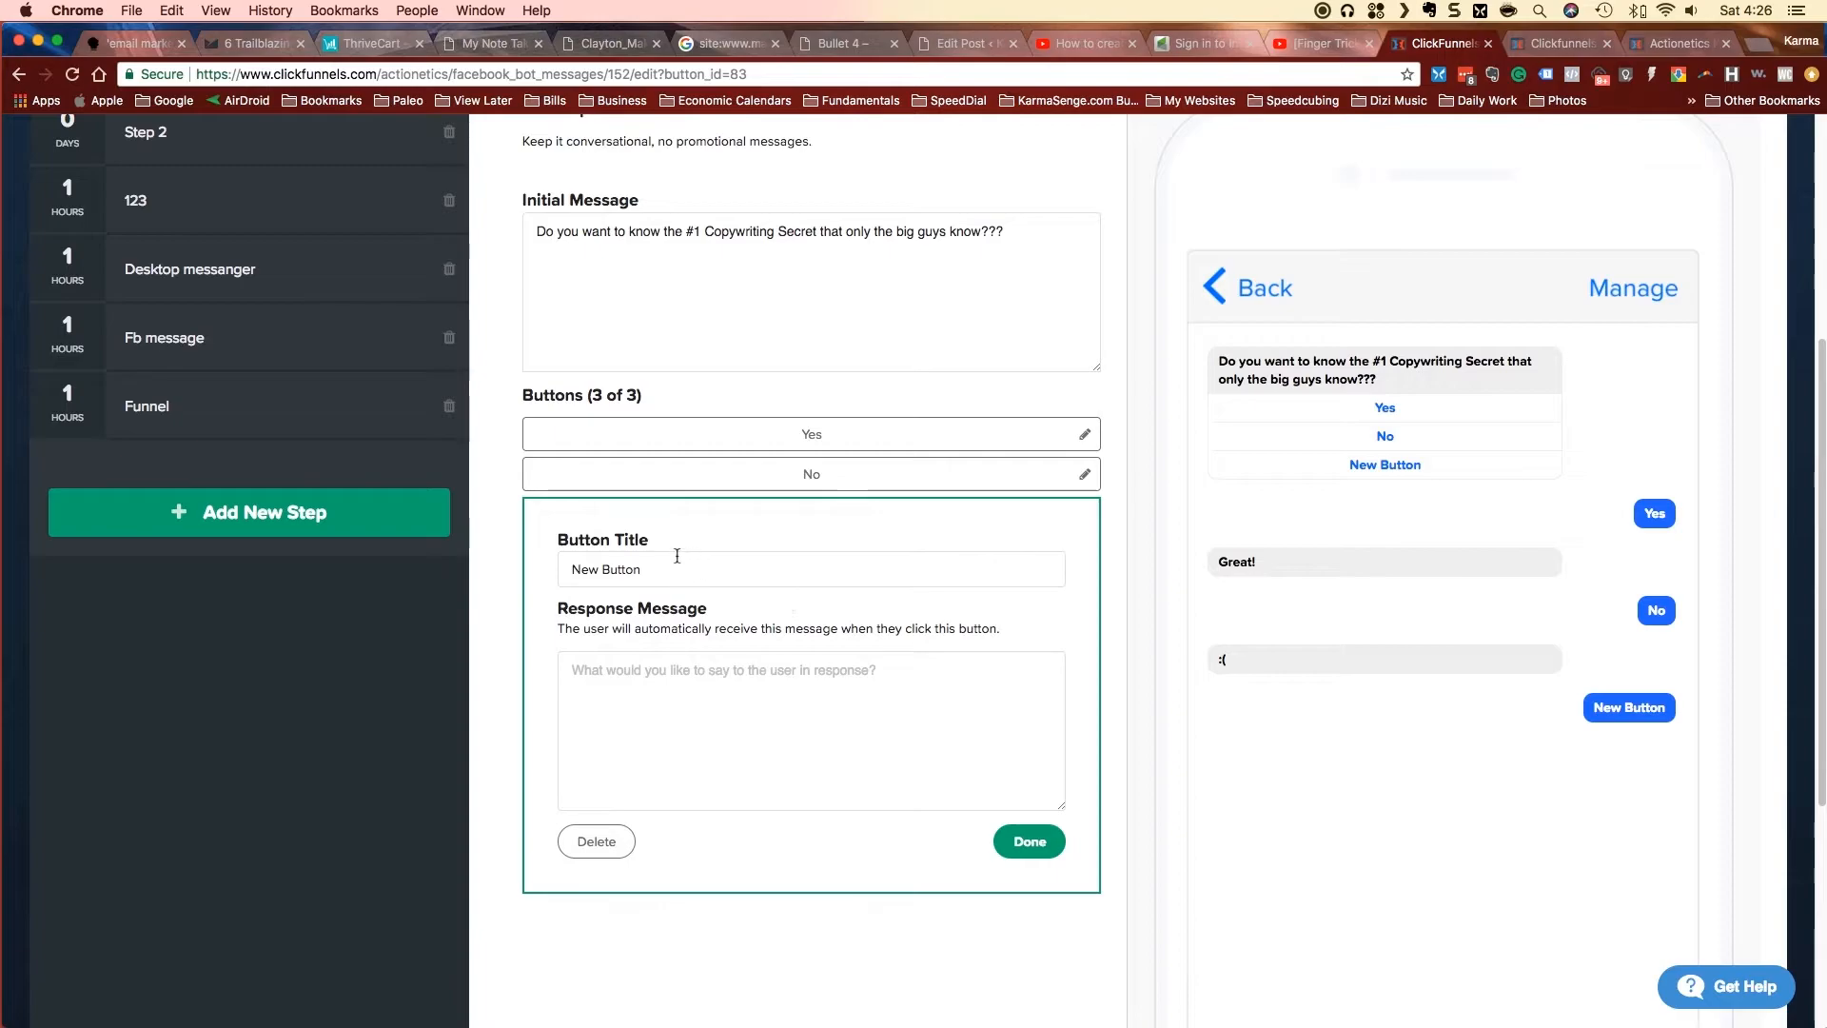
triple_click(713, 569)
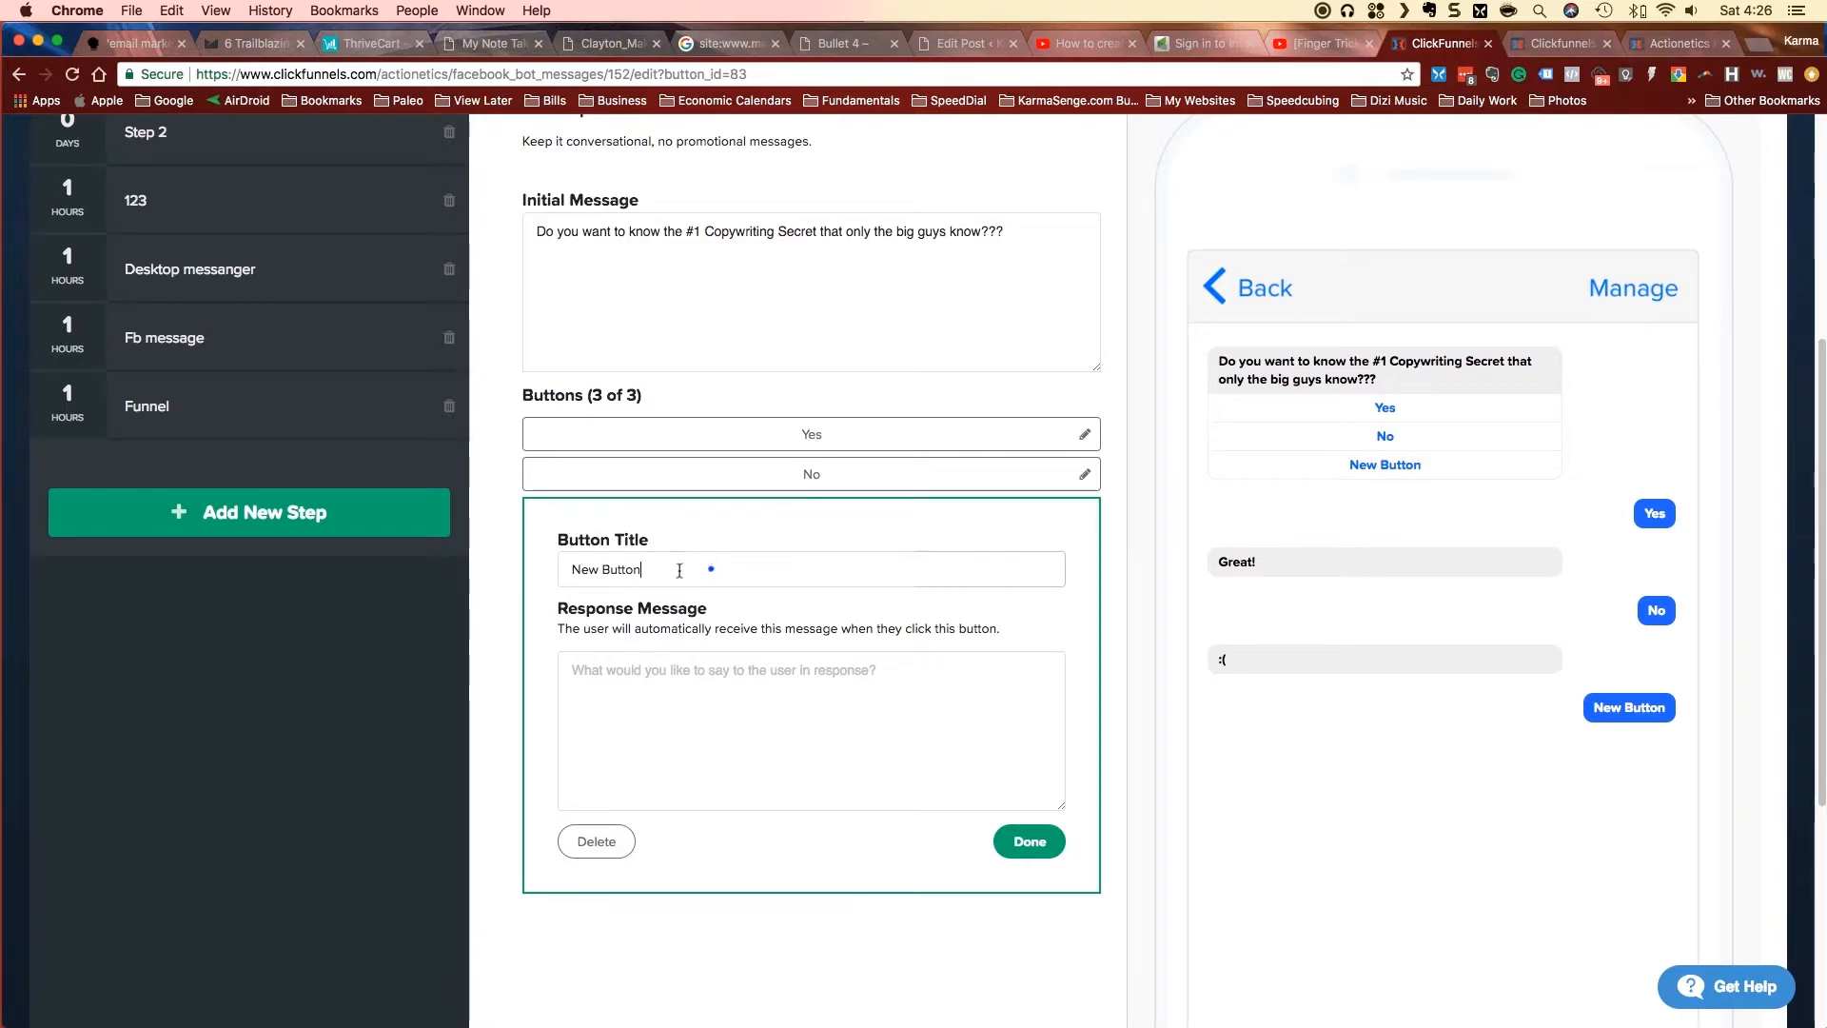
left_click(749, 712)
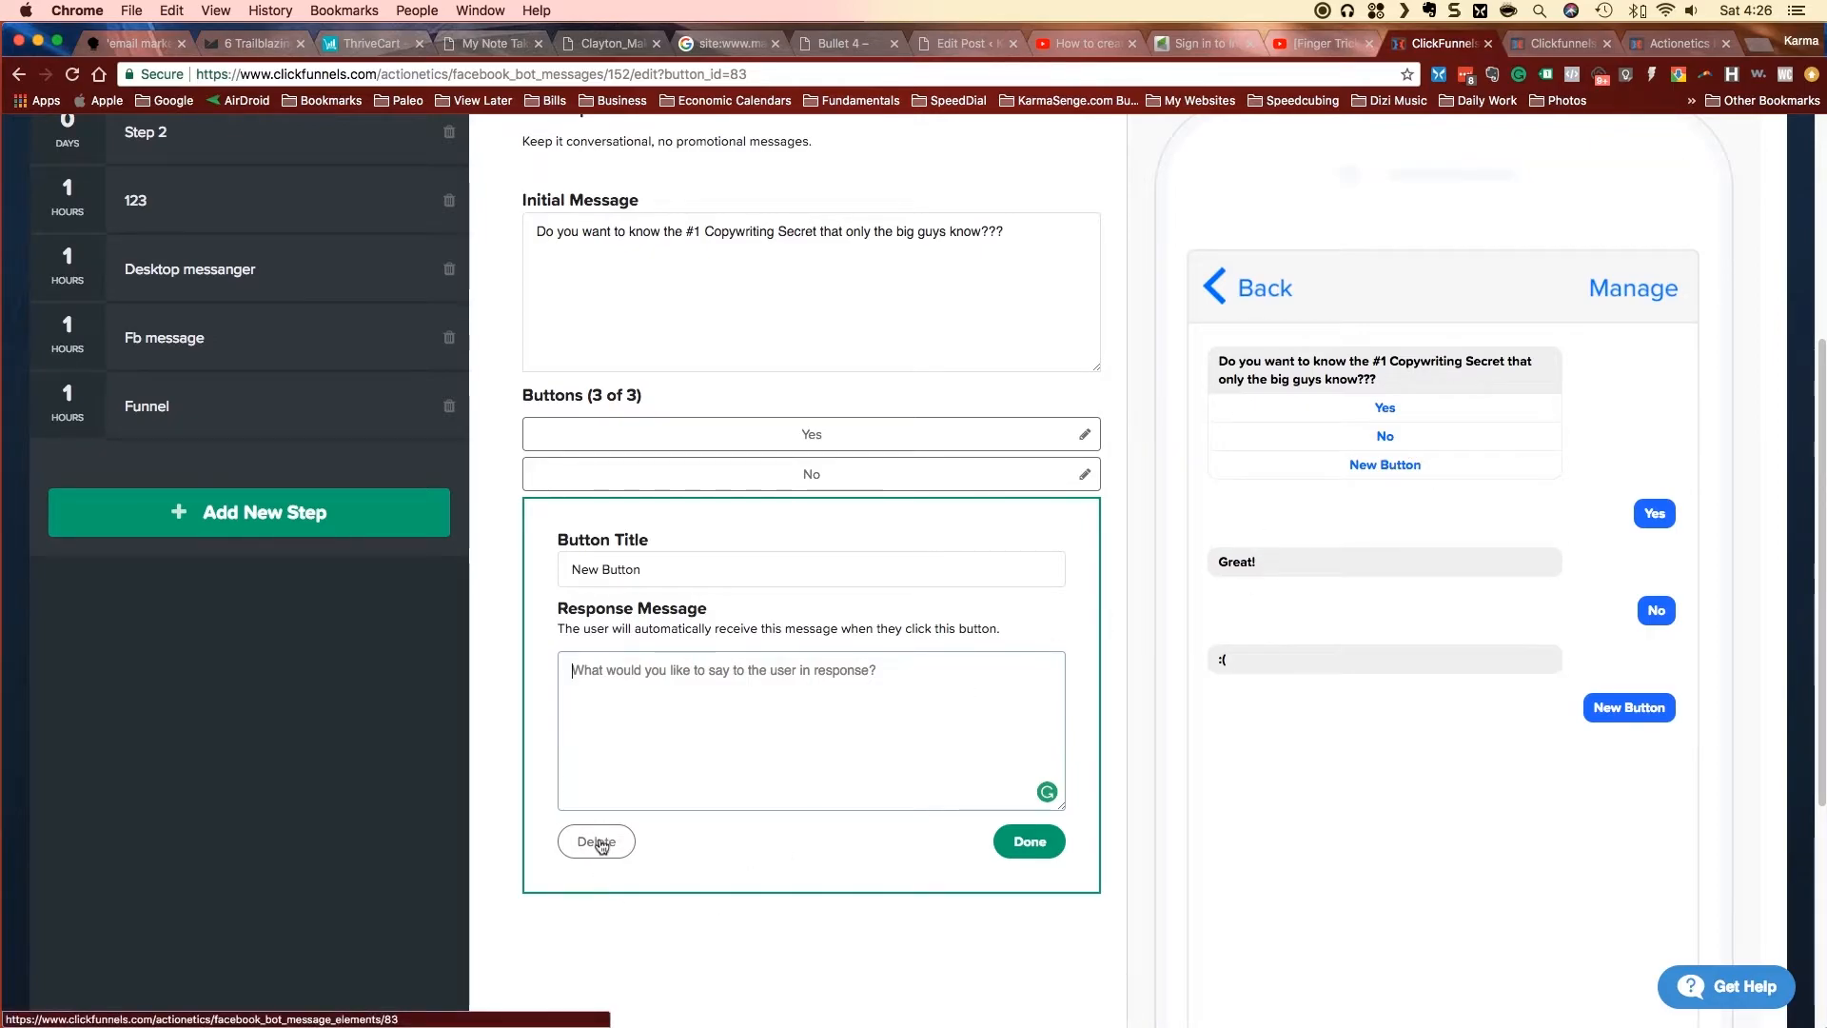
triple_click(669, 569)
type("W")
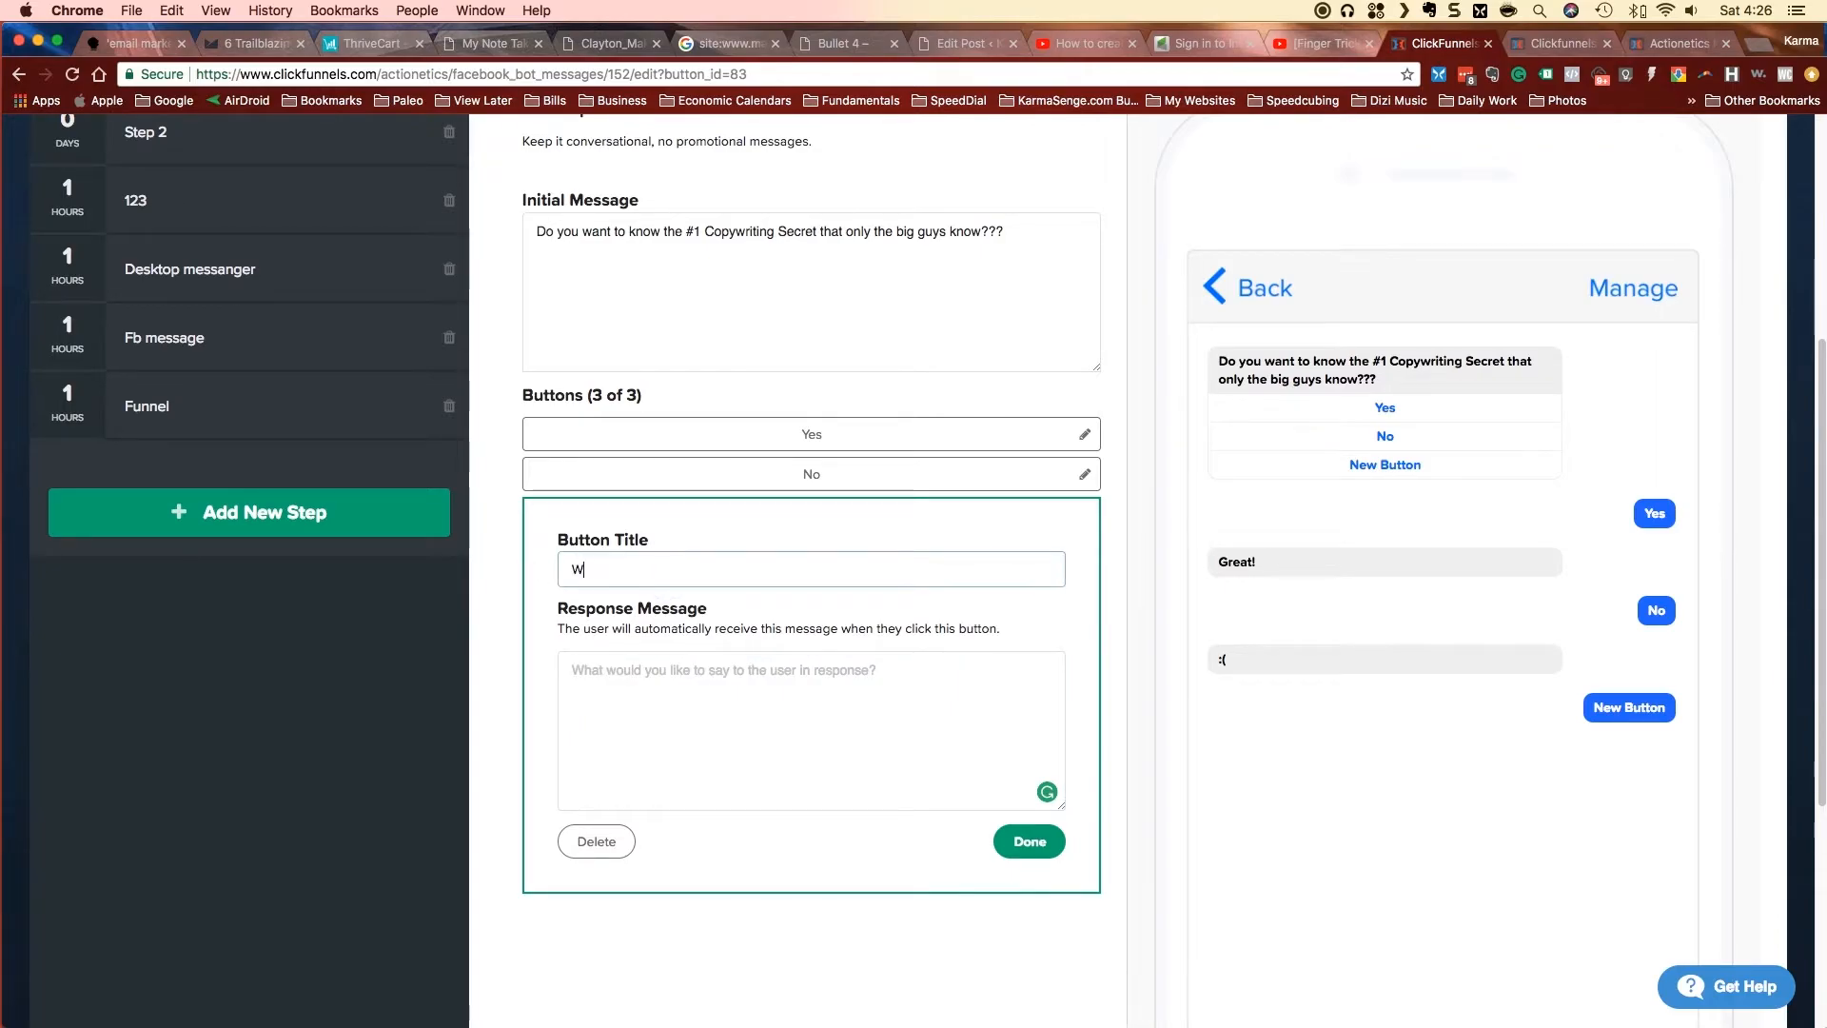
type("hat's Copywriting?")
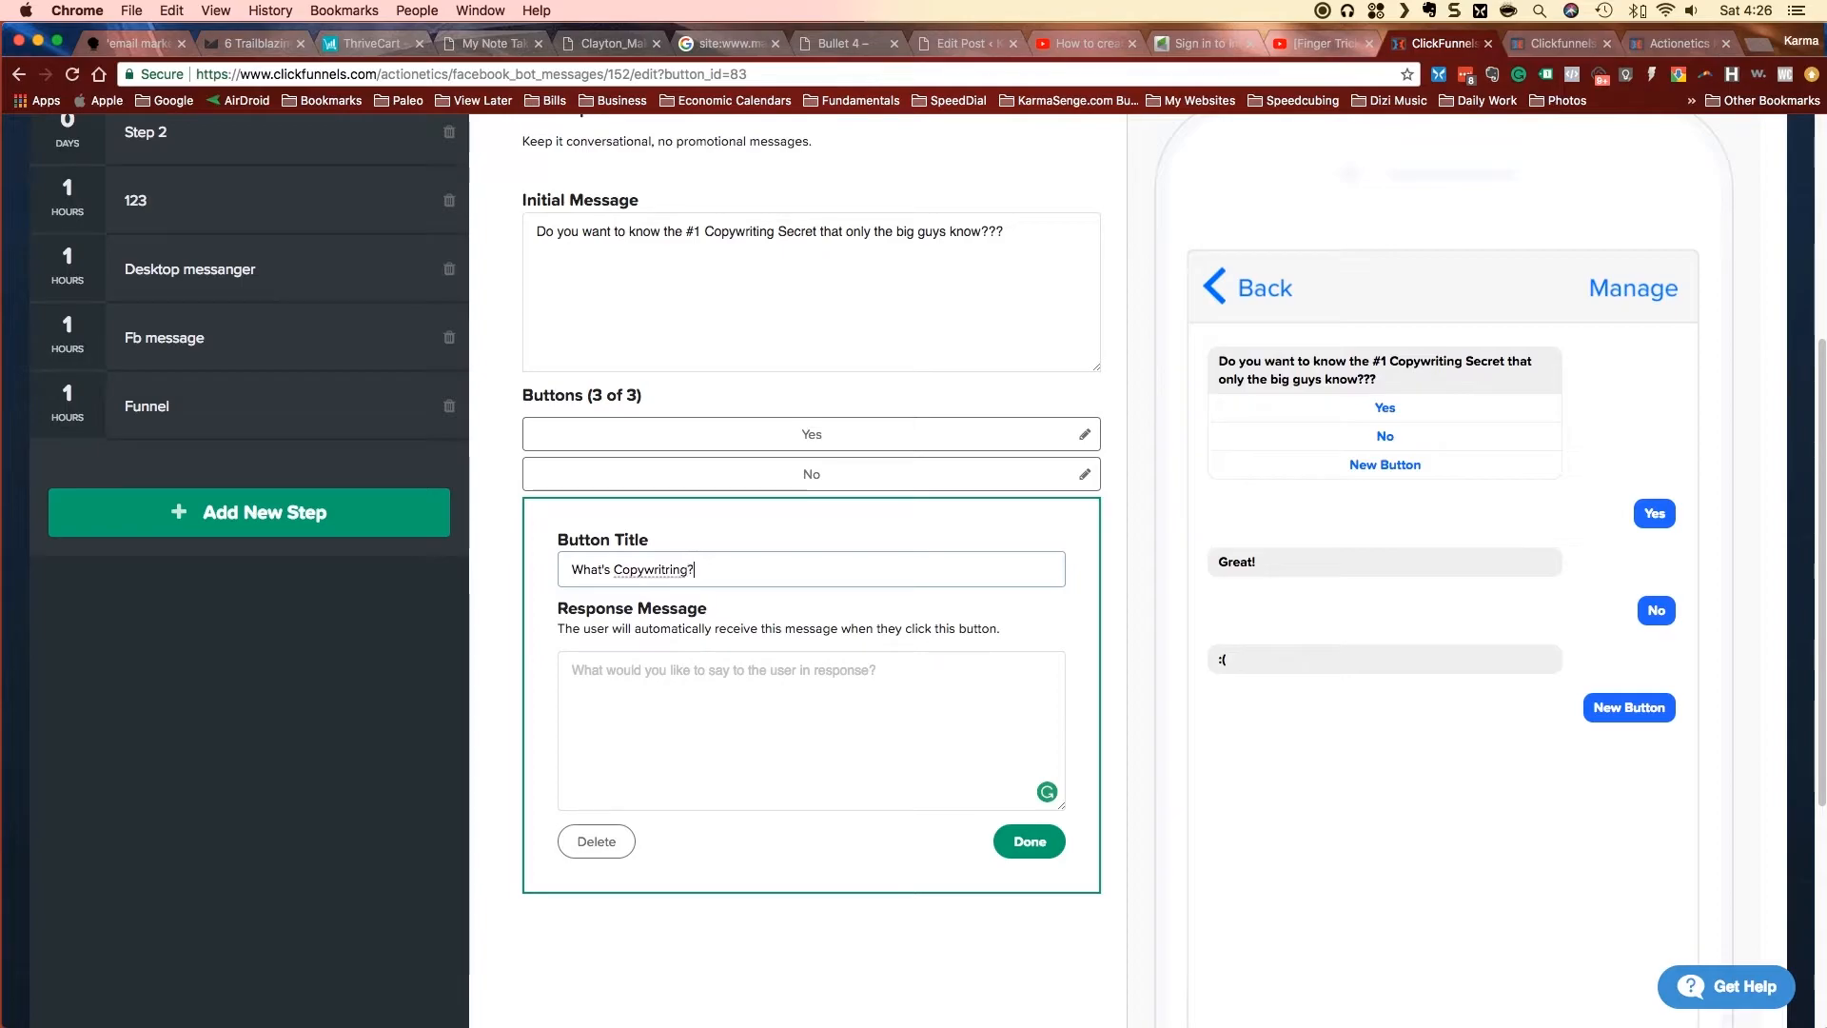
right_click(666, 568)
left_click(680, 578)
- Give the "What's Copywriting?" button the response message "OMG, You don't know what Copywriting is?", correct its typos, and finish the button
left_click(732, 671)
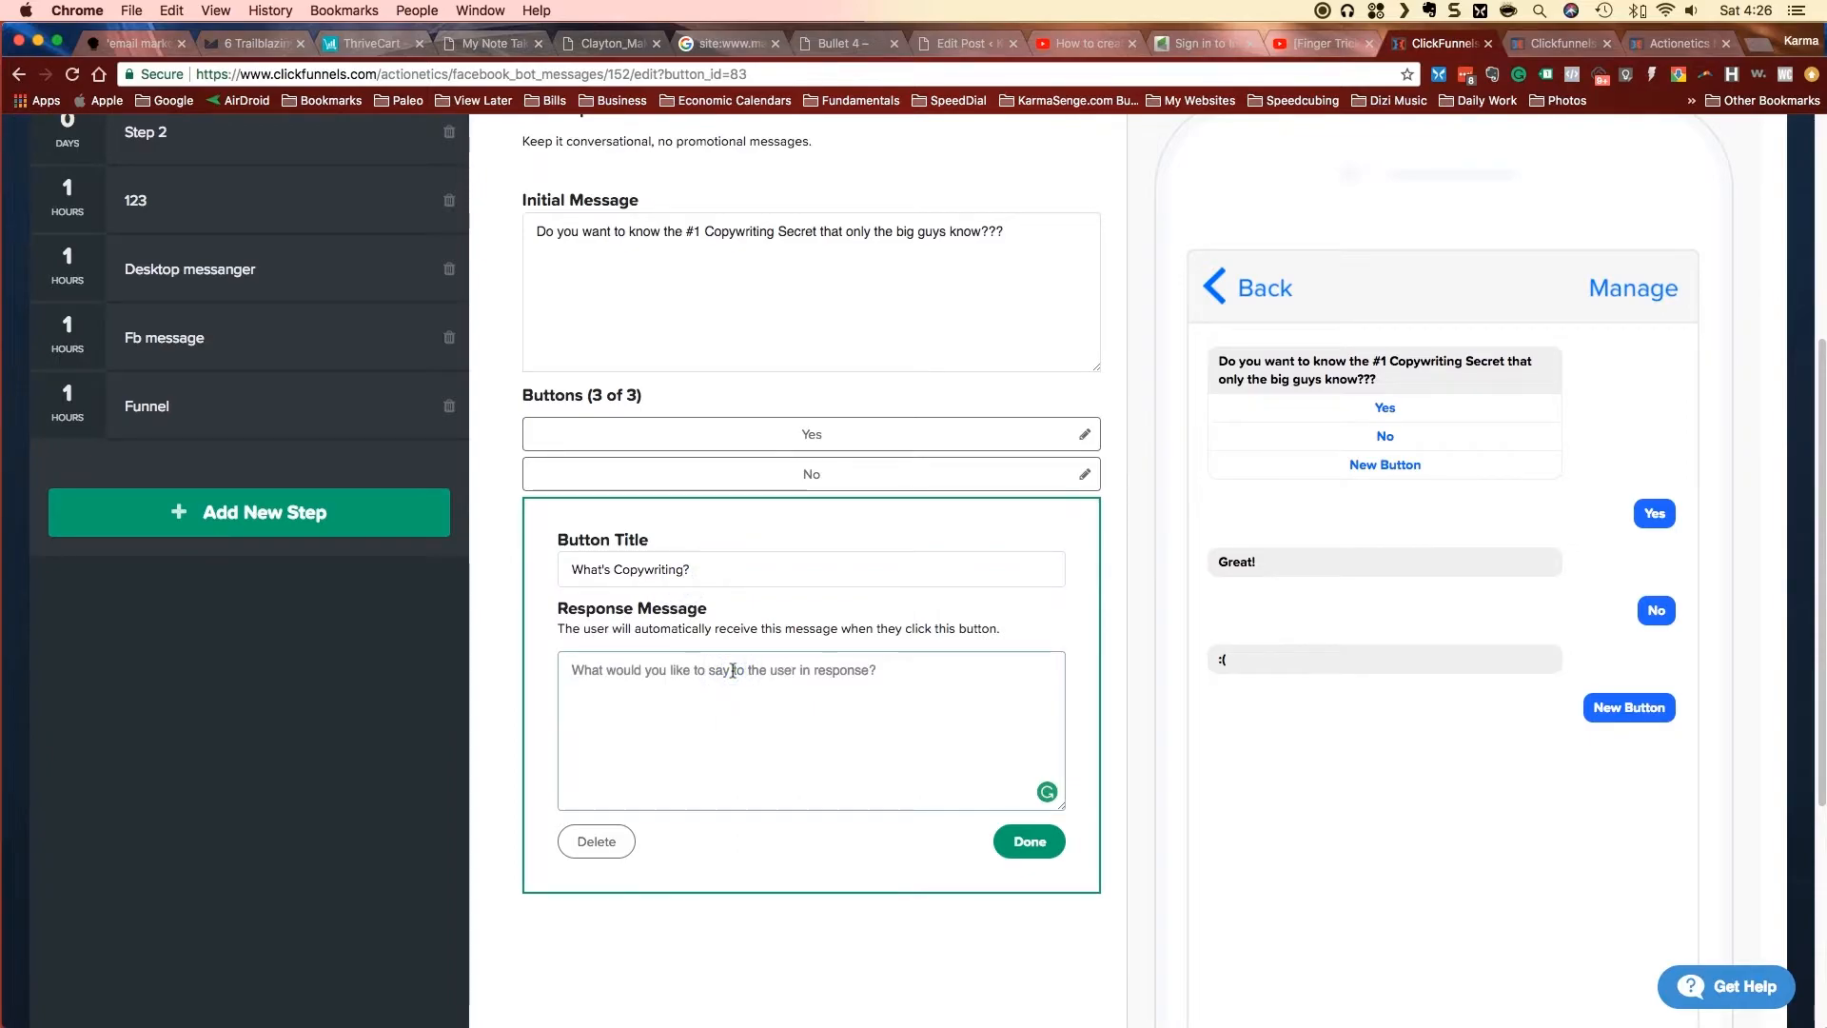
type("OMG< You don't know what")
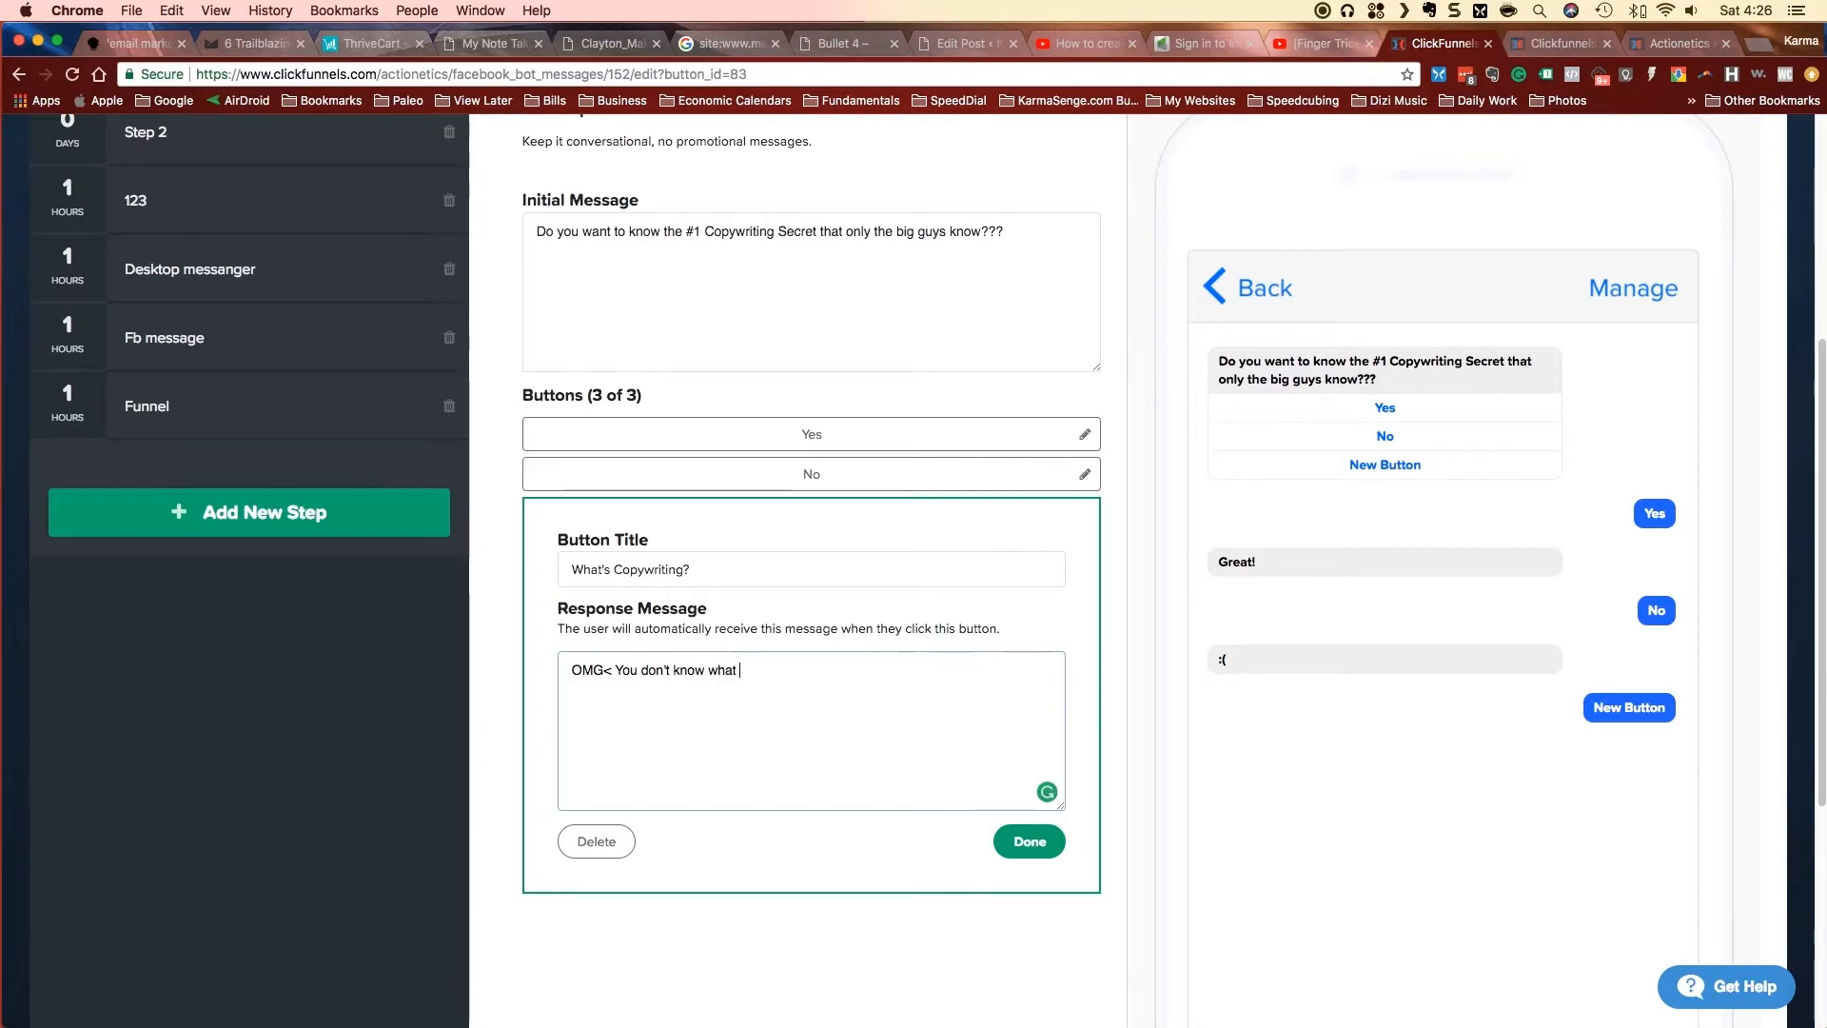
type(" Copywritiing is?")
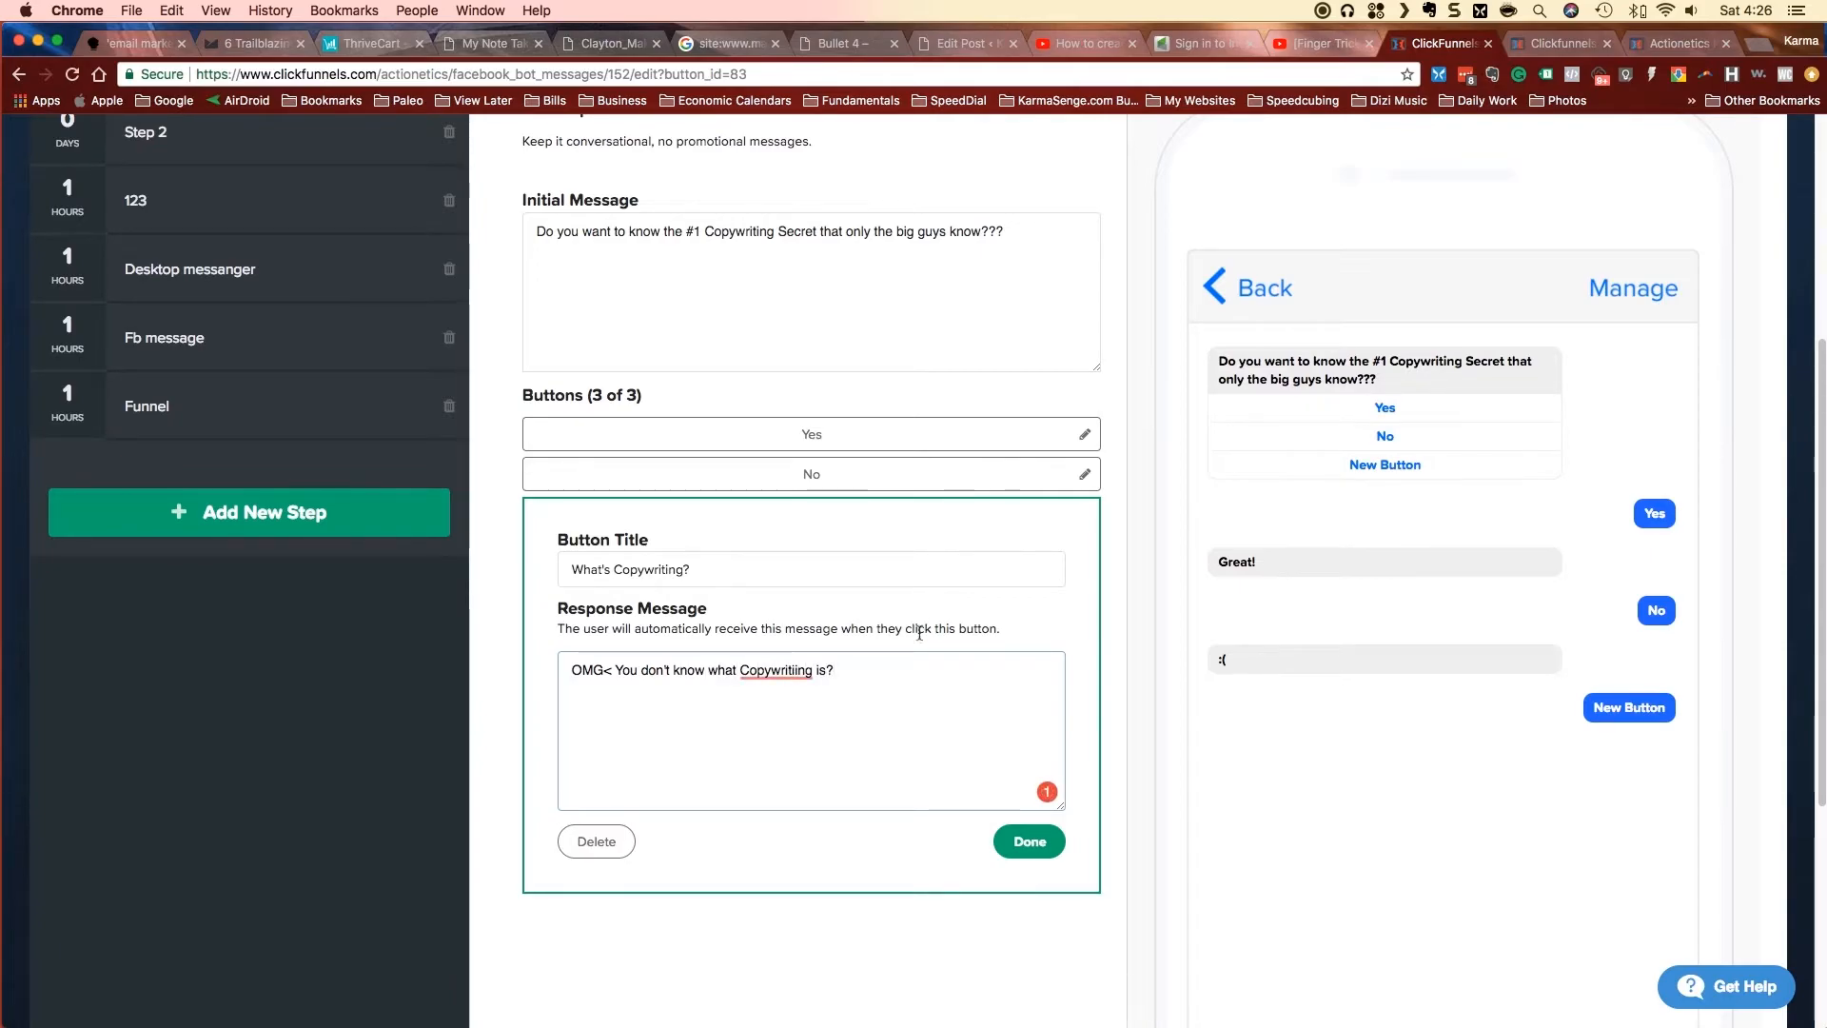
right_click(764, 671)
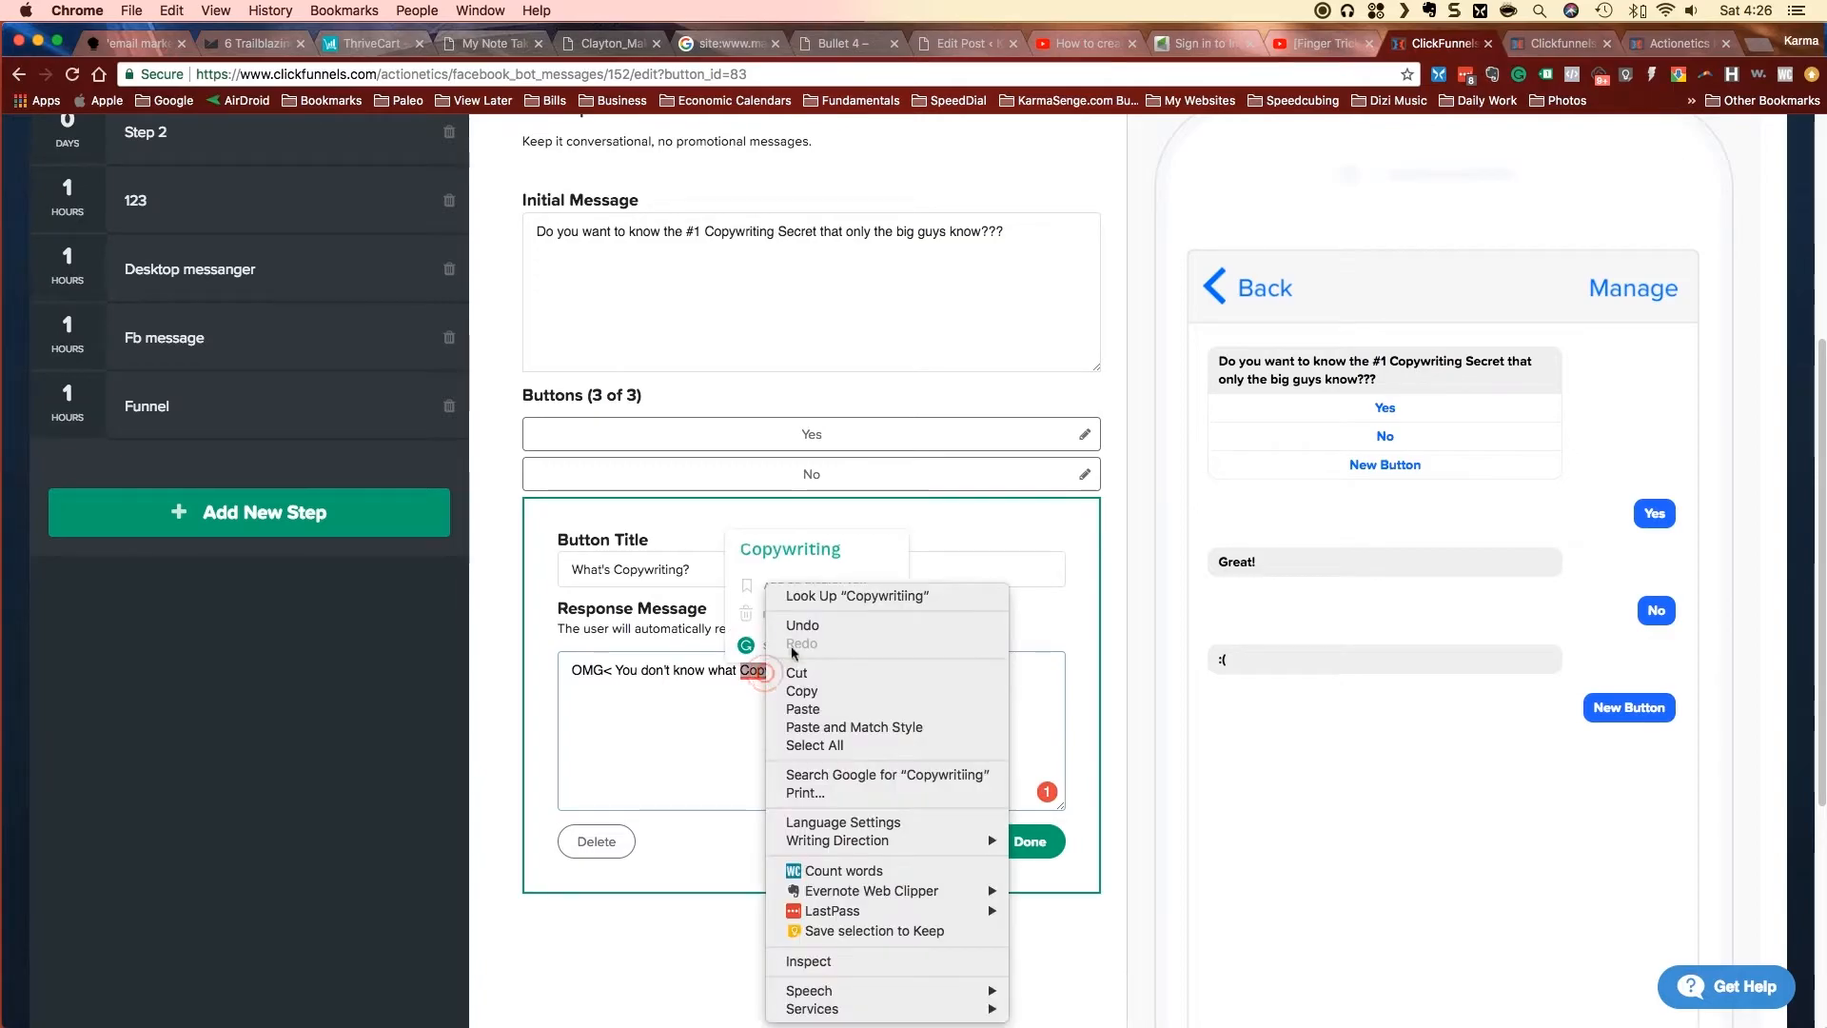
left_click(755, 702)
left_click(802, 548)
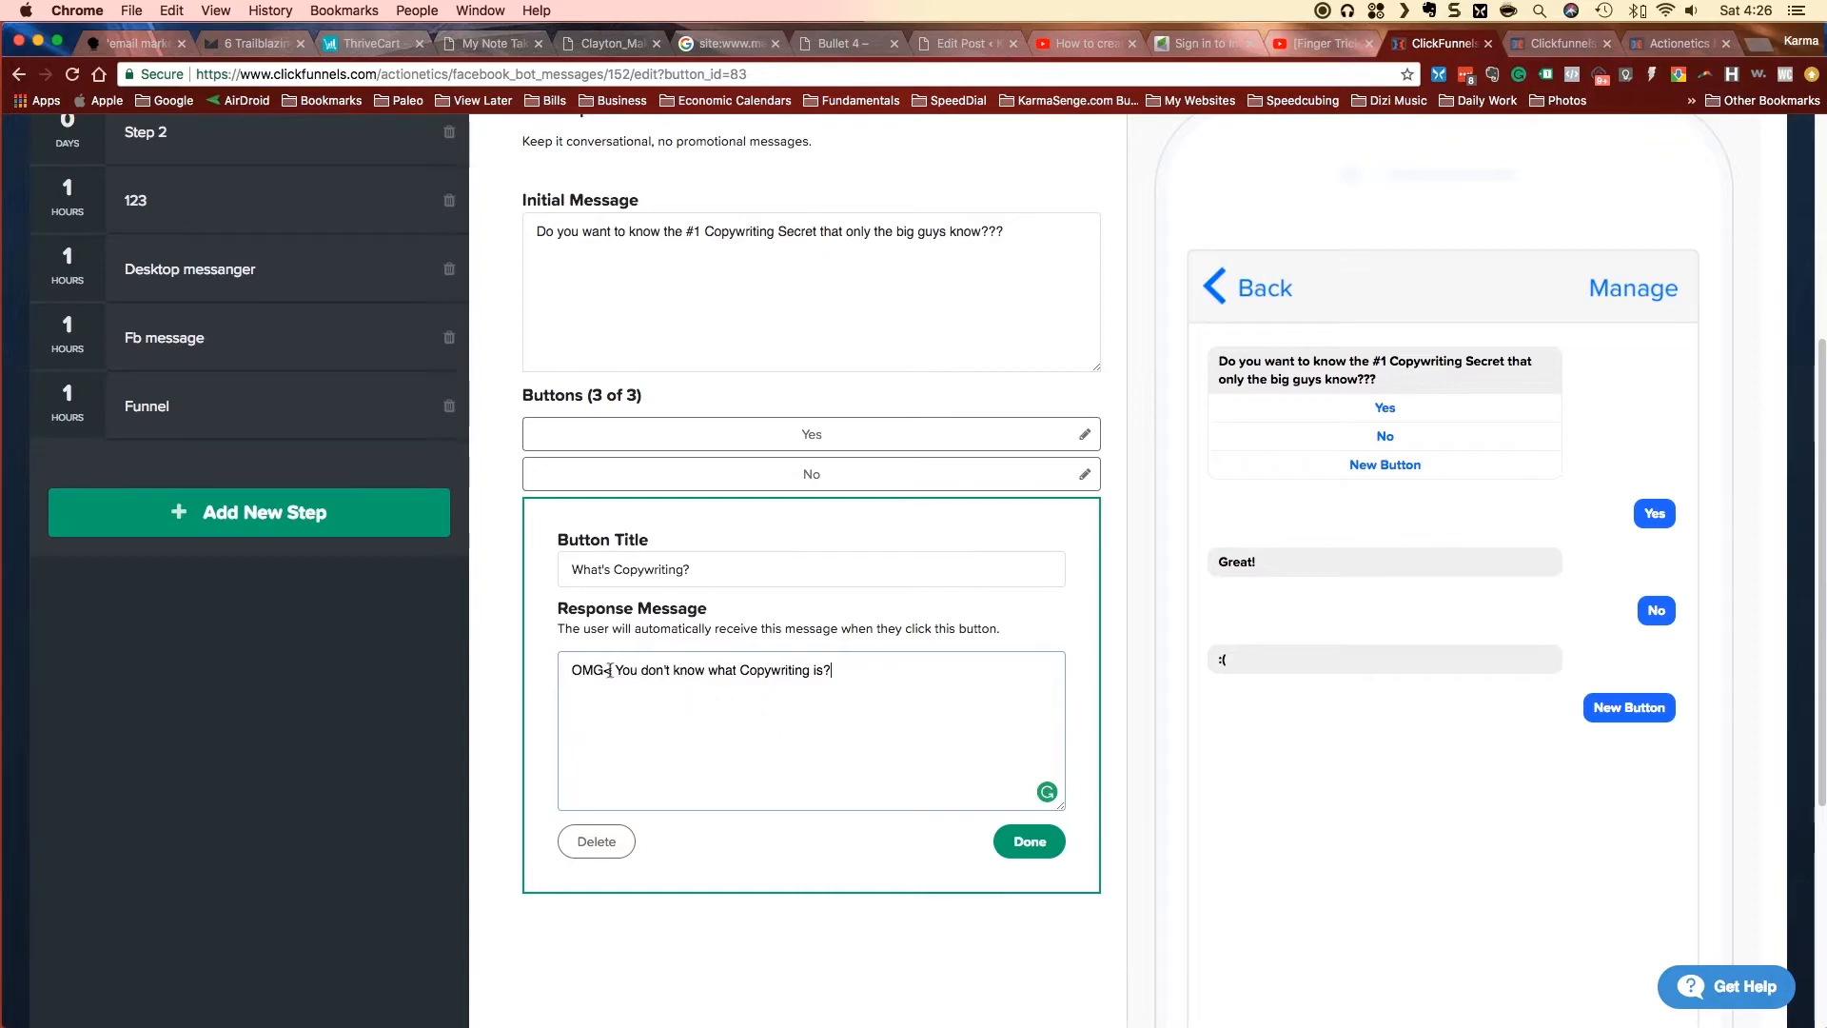
key("BackSpace")
type(",")
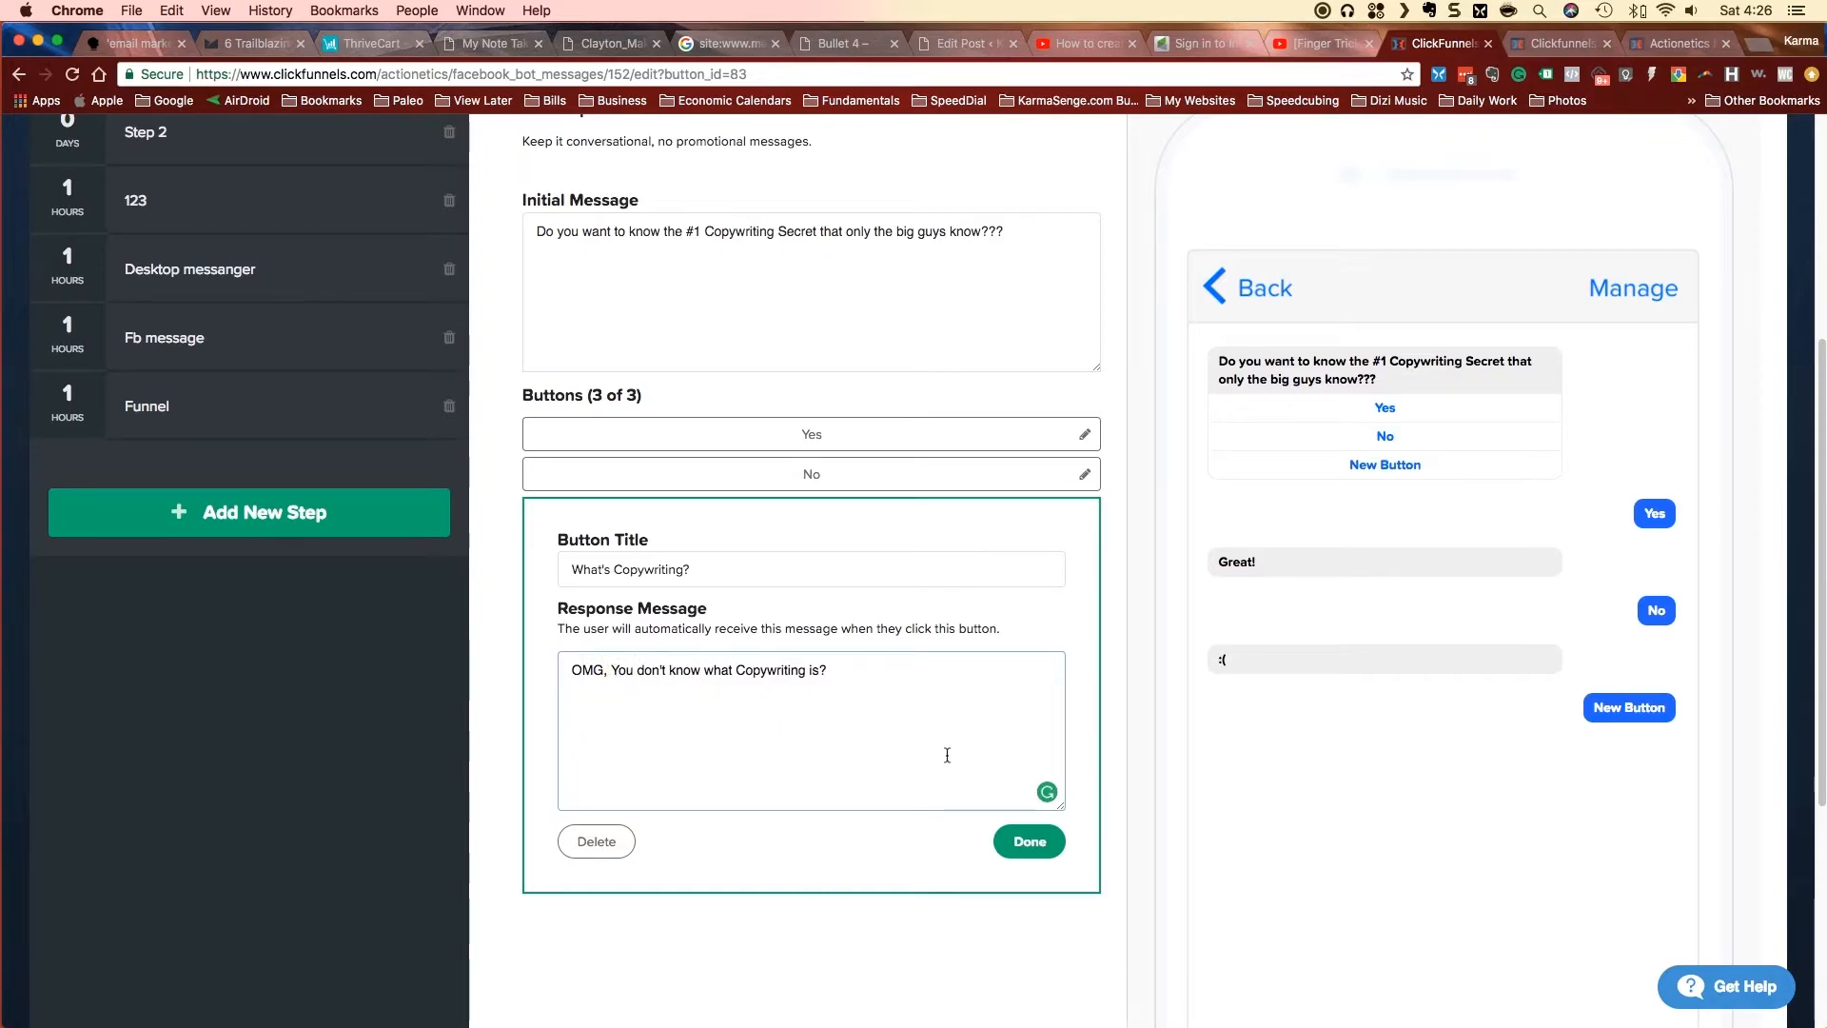
left_click(1048, 849)
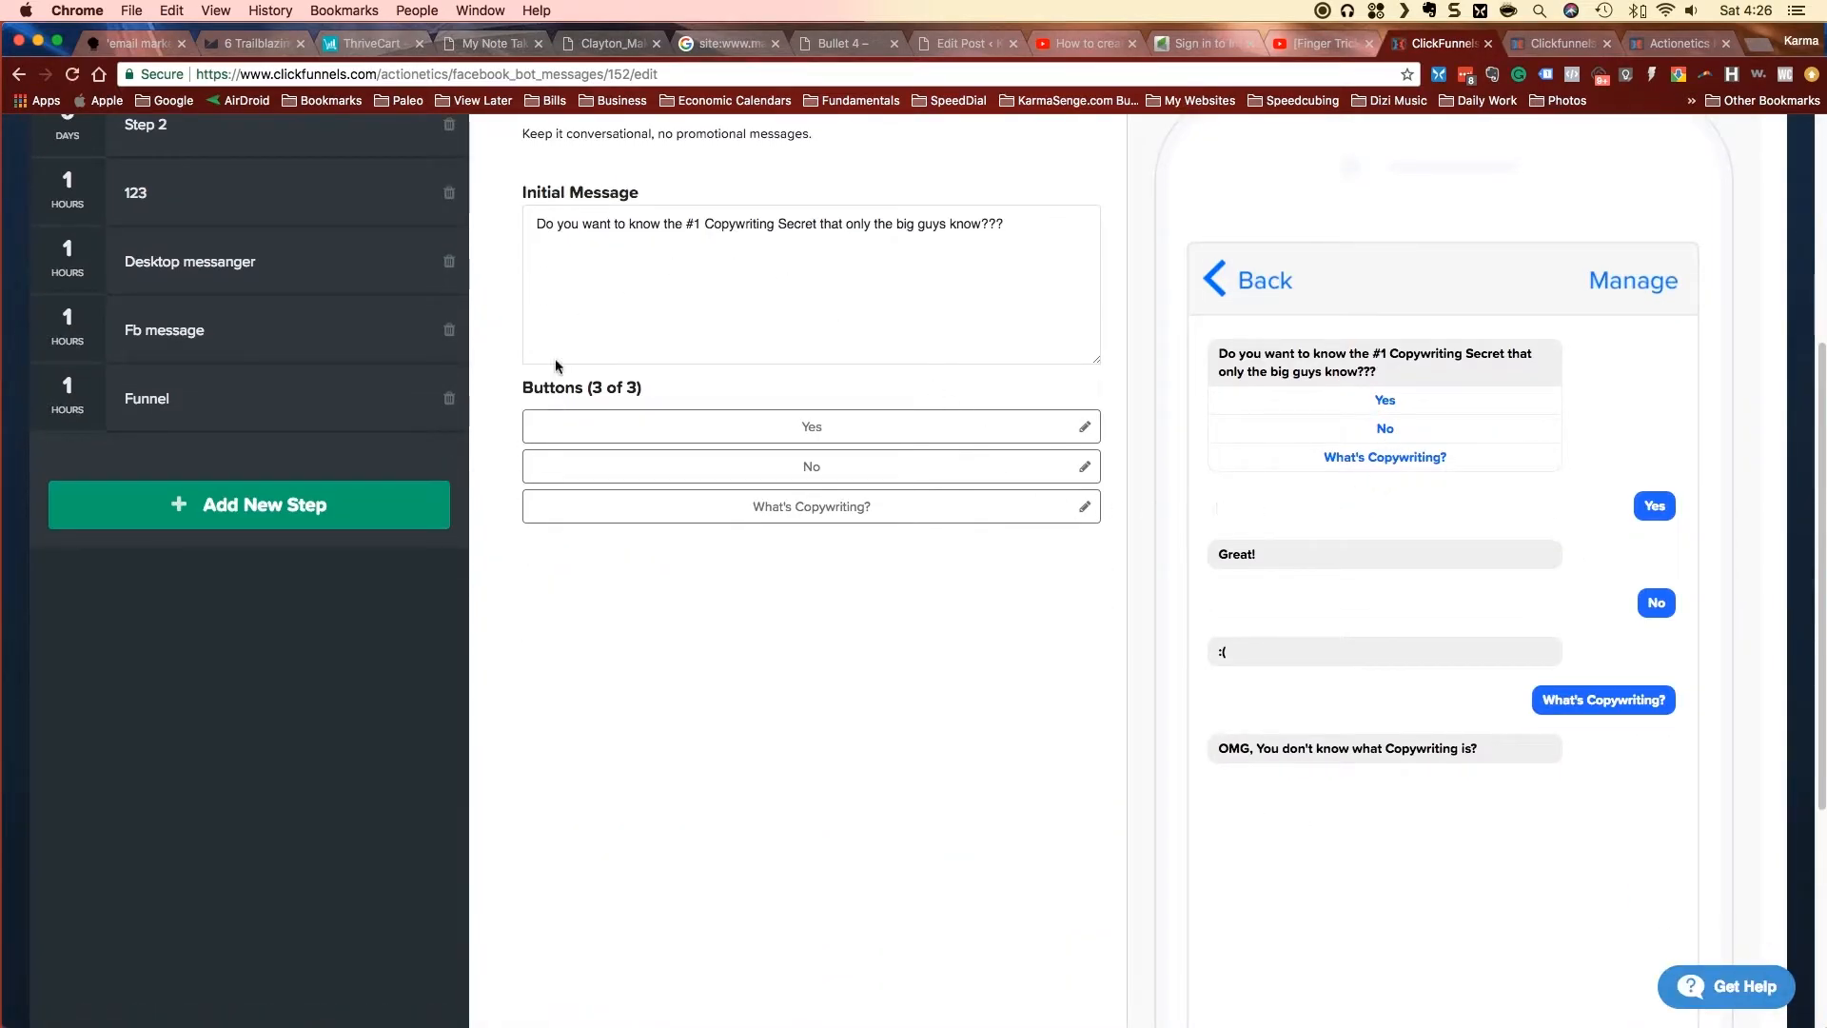
- Examine the updated Facebook conversation in the phone preview, including the response to the "What's Copywriting?" button
scroll(1192, 531, "up", 5)
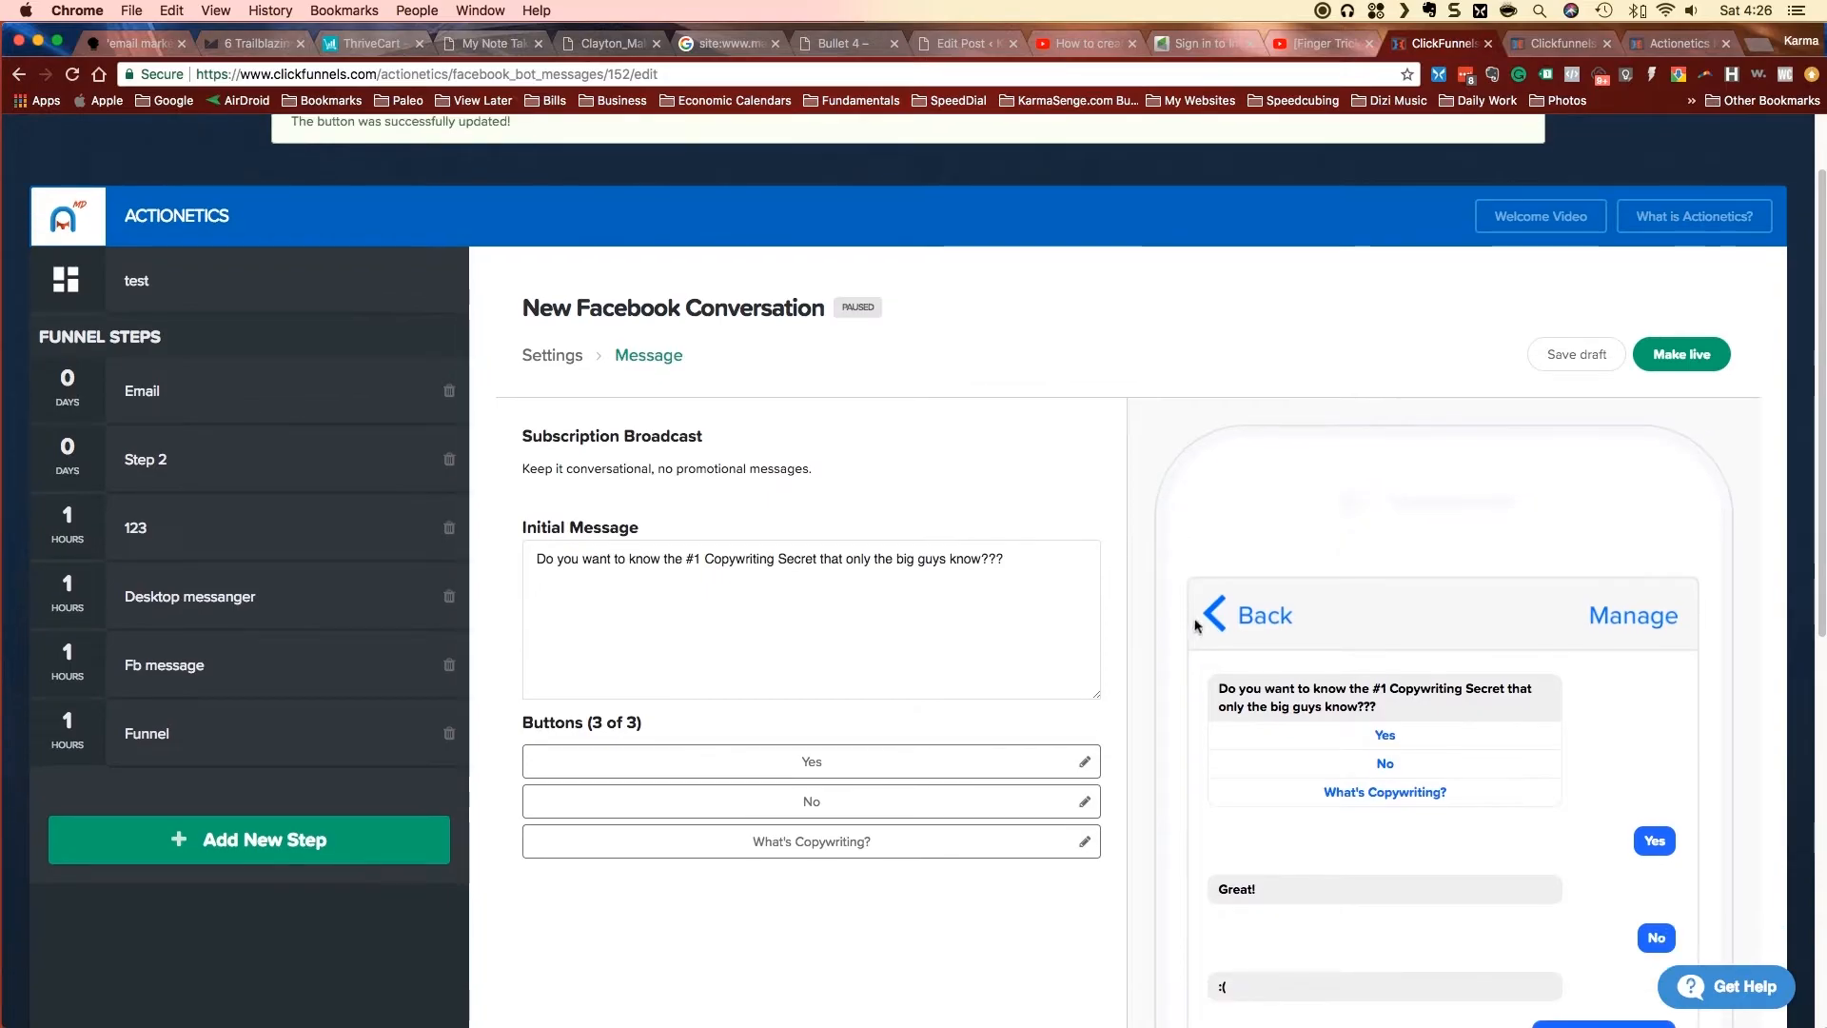
scroll(1149, 476, "down", 3)
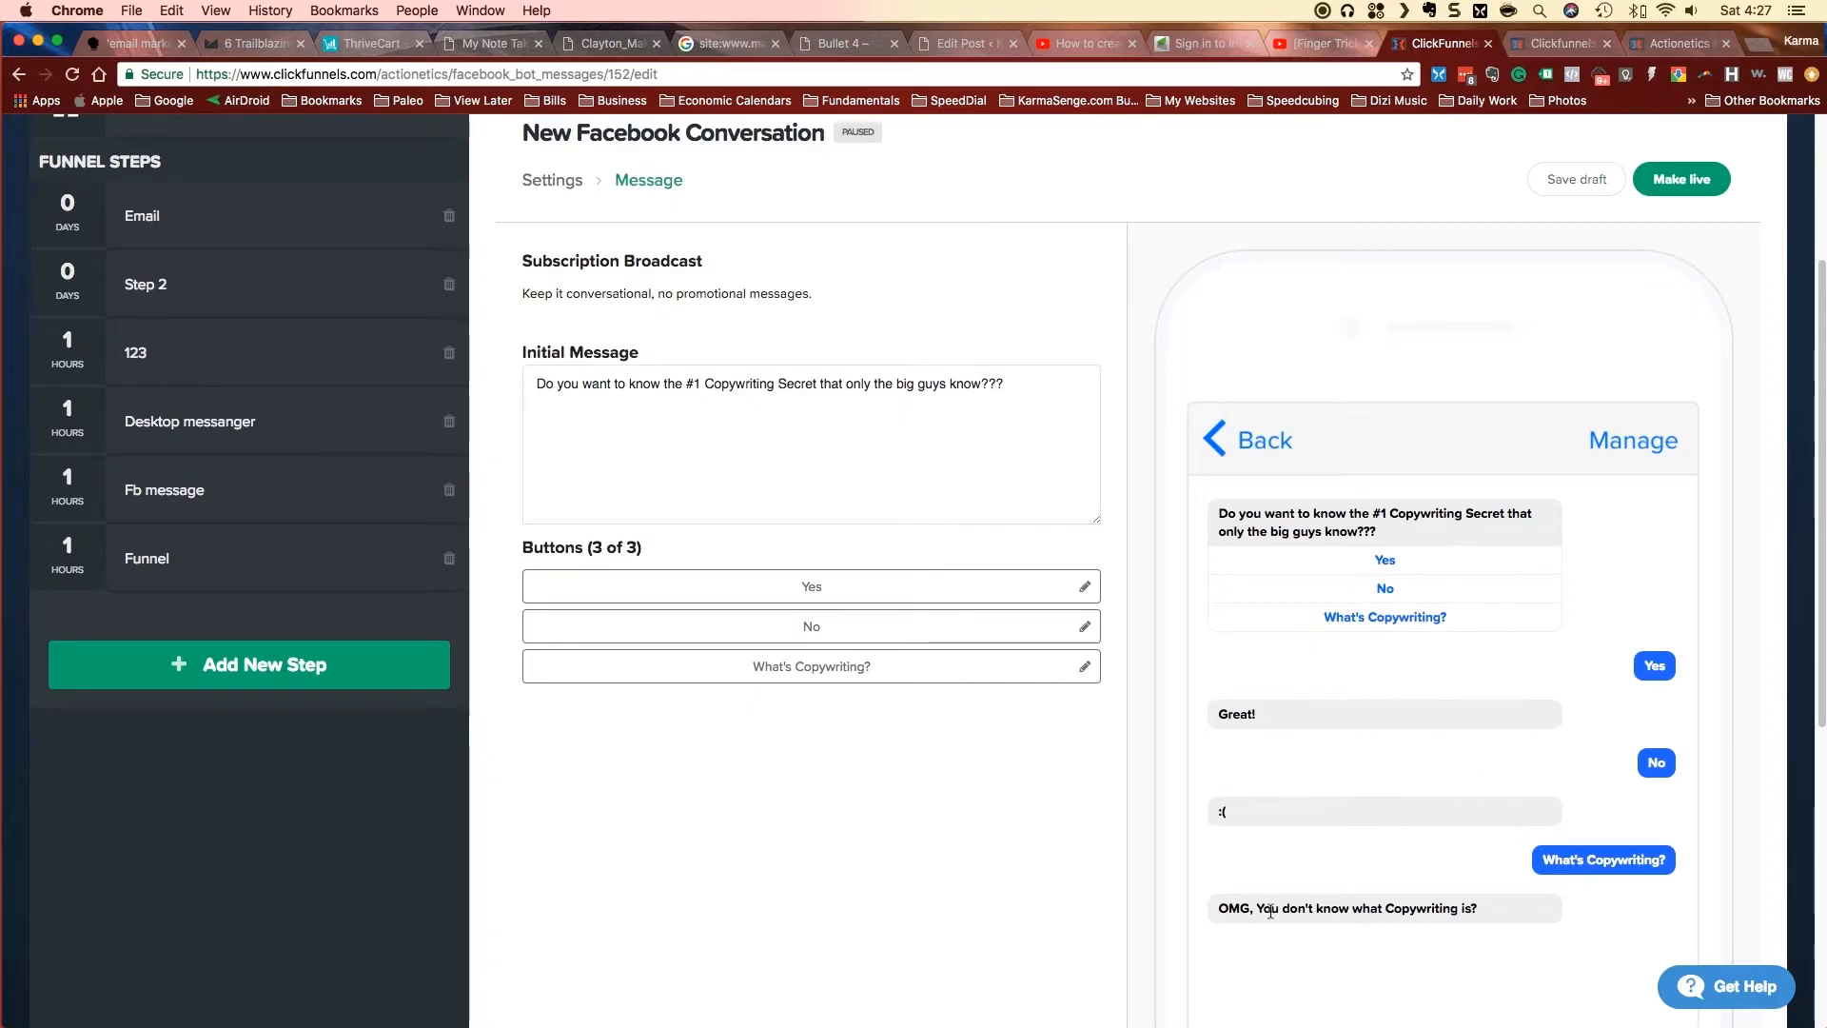
left_click_drag(1219, 908, 1499, 911)
left_click(1474, 956)
scroll(992, 685, "down", 1)
scroll(991, 685, "up", 4)
scroll(990, 683, "down", 2)
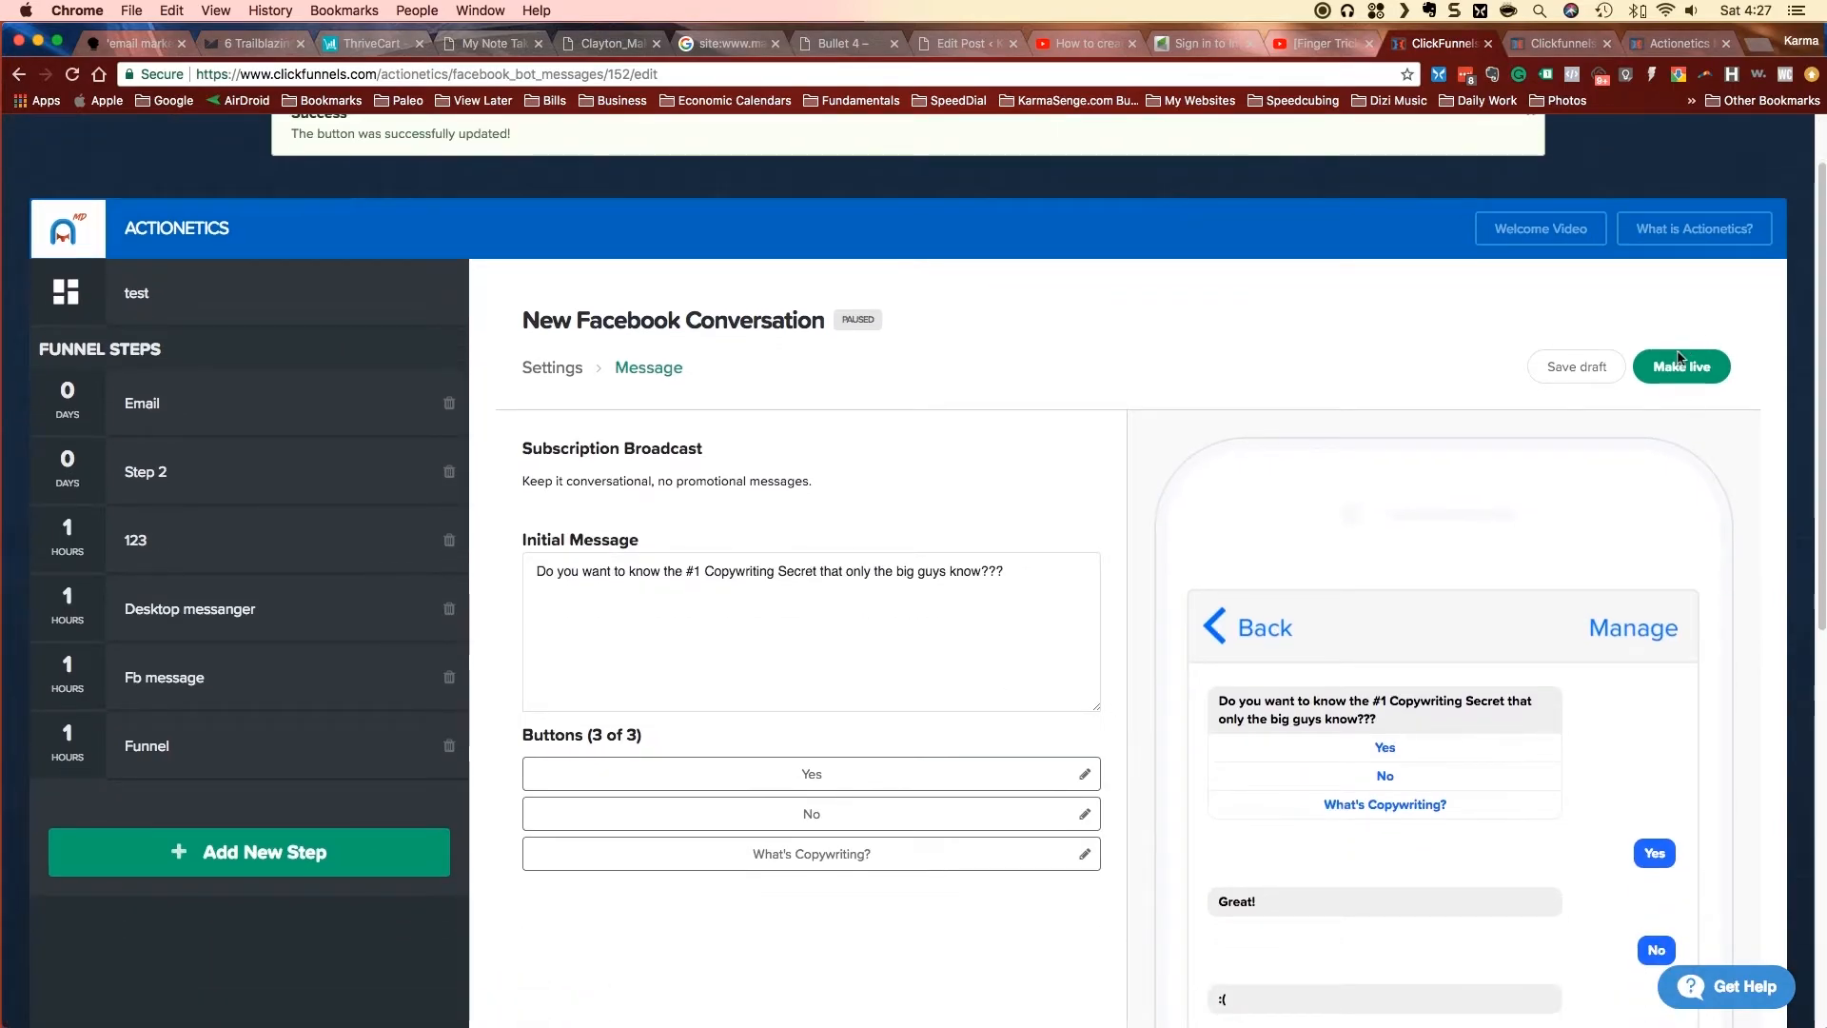
scroll(744, 569, "down", 1)
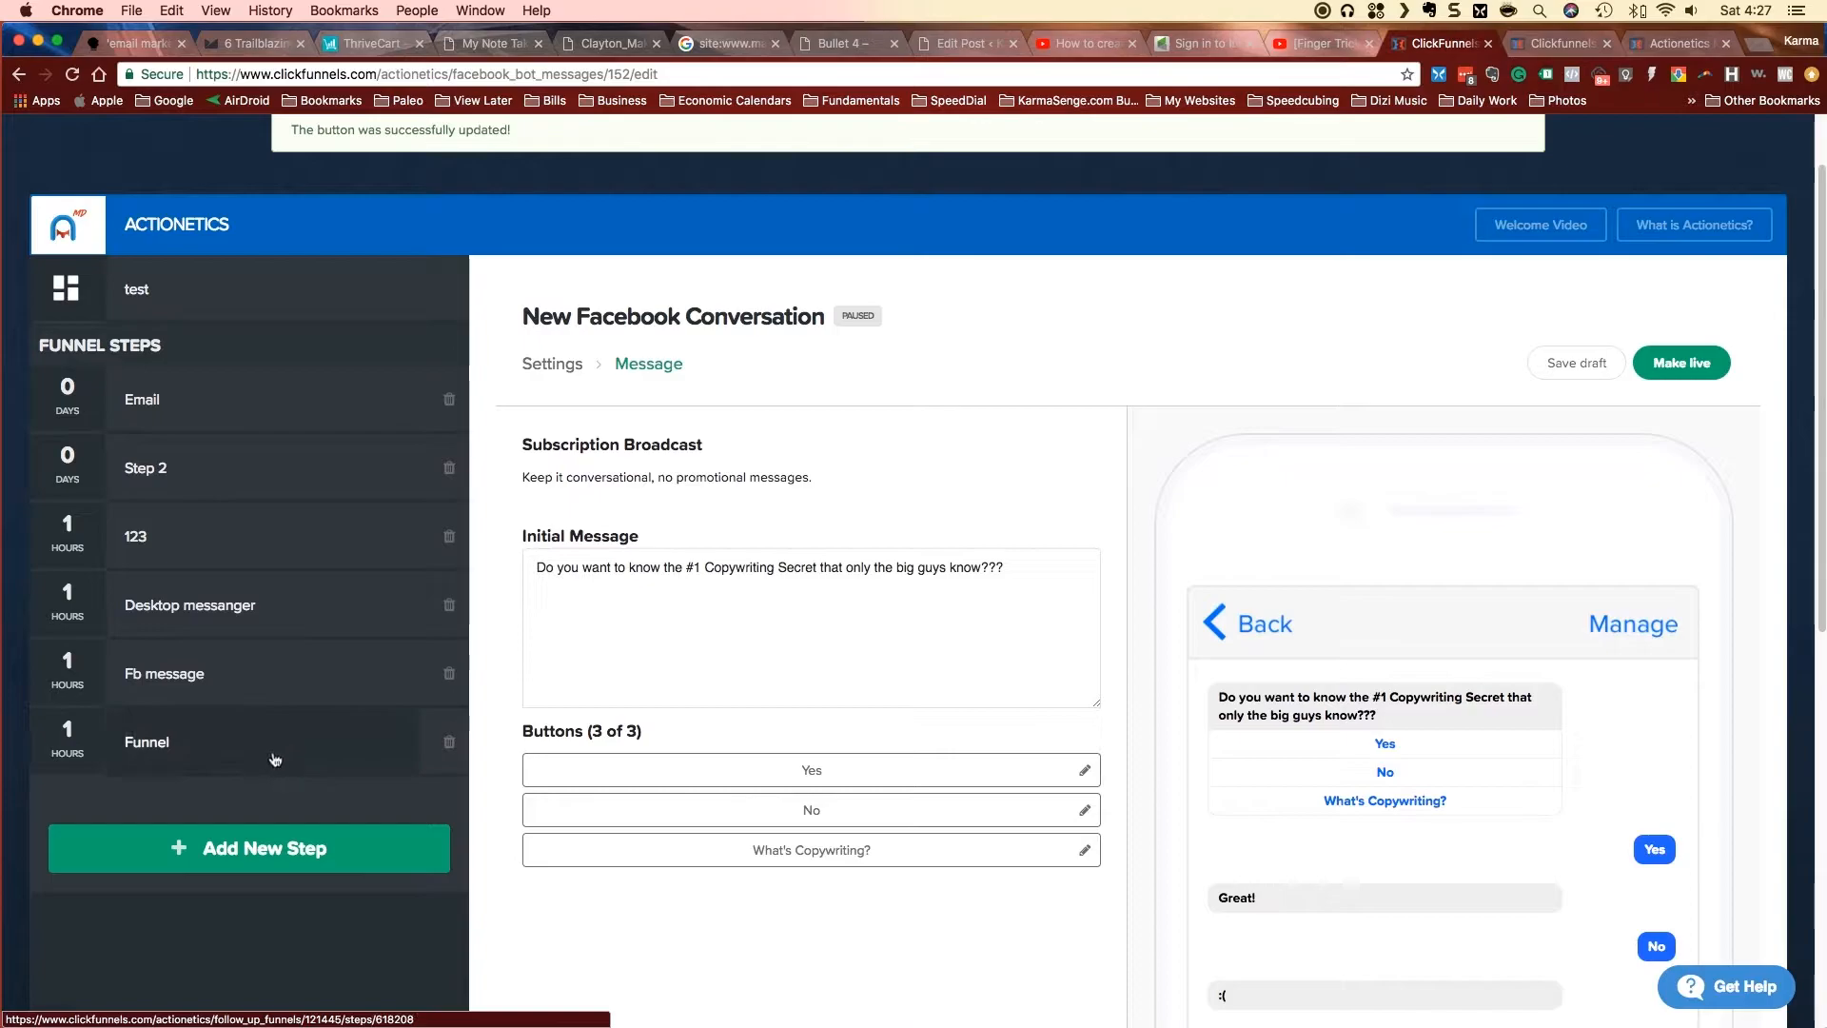
- Add a new Desktop Messenger step to the funnel, and open the settings of the existing Desktop messanger step
left_click(329, 863)
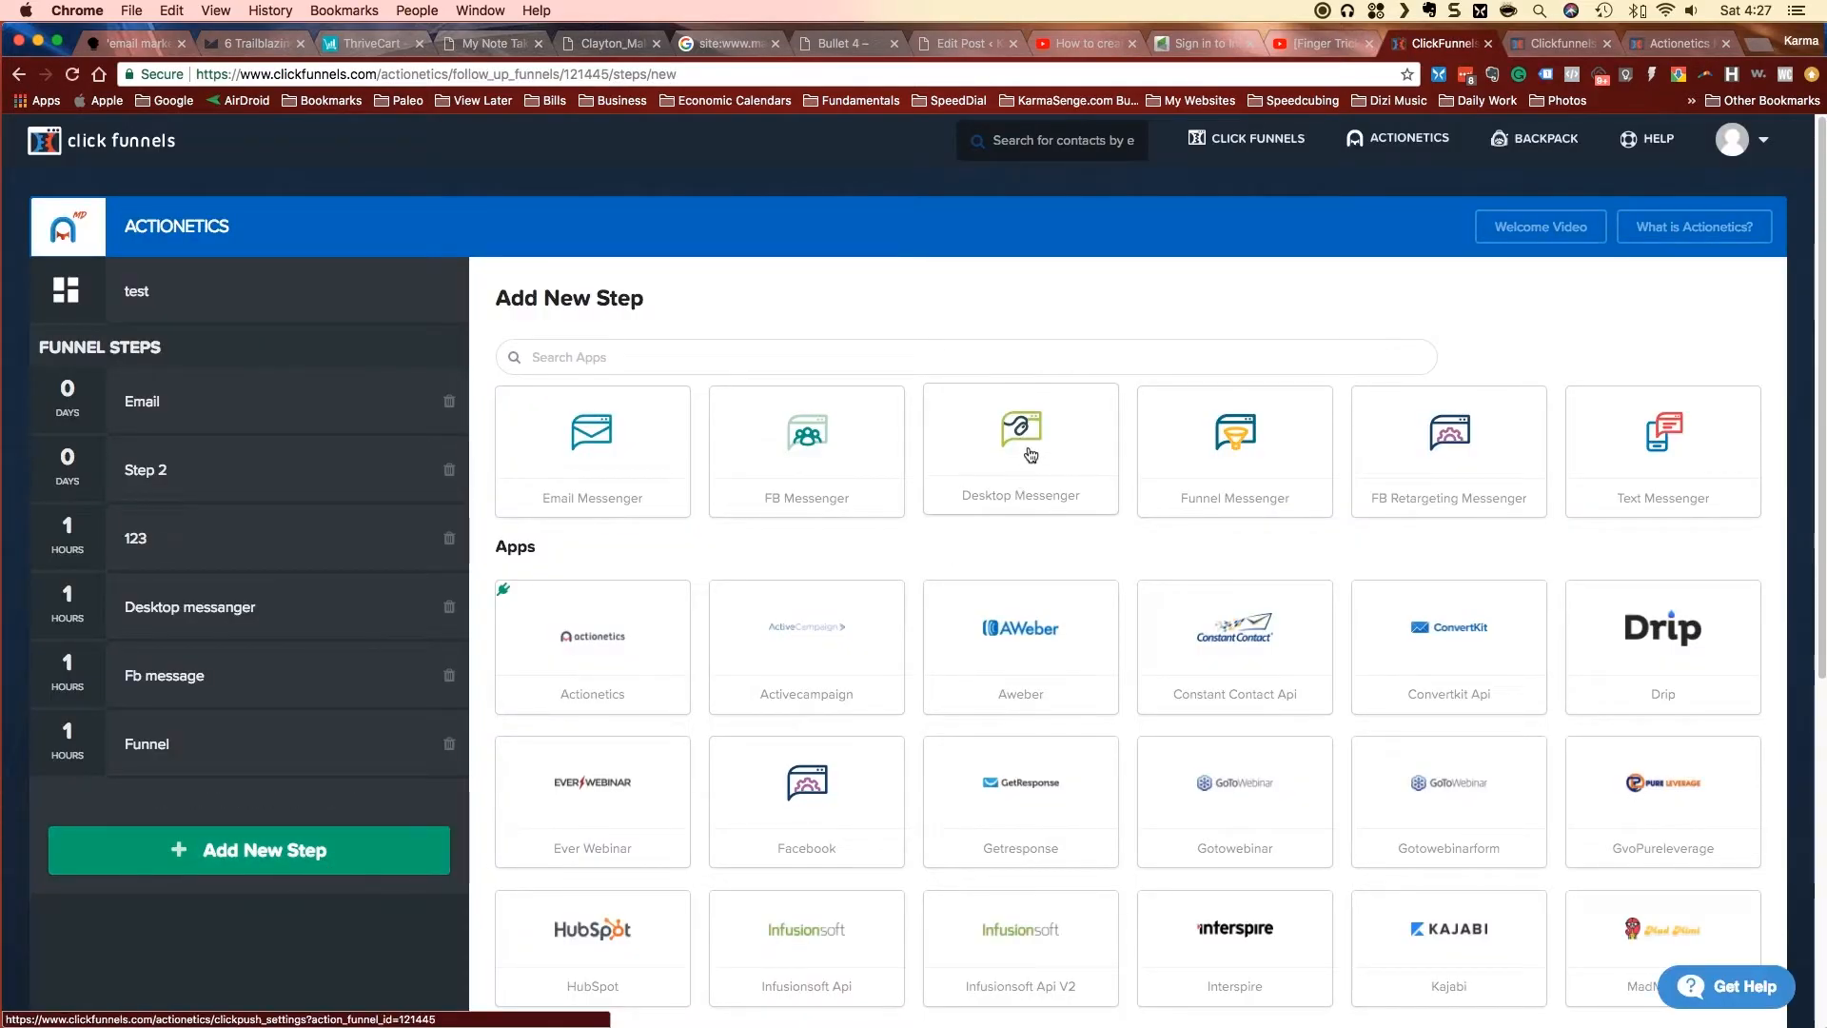
left_click(1028, 454)
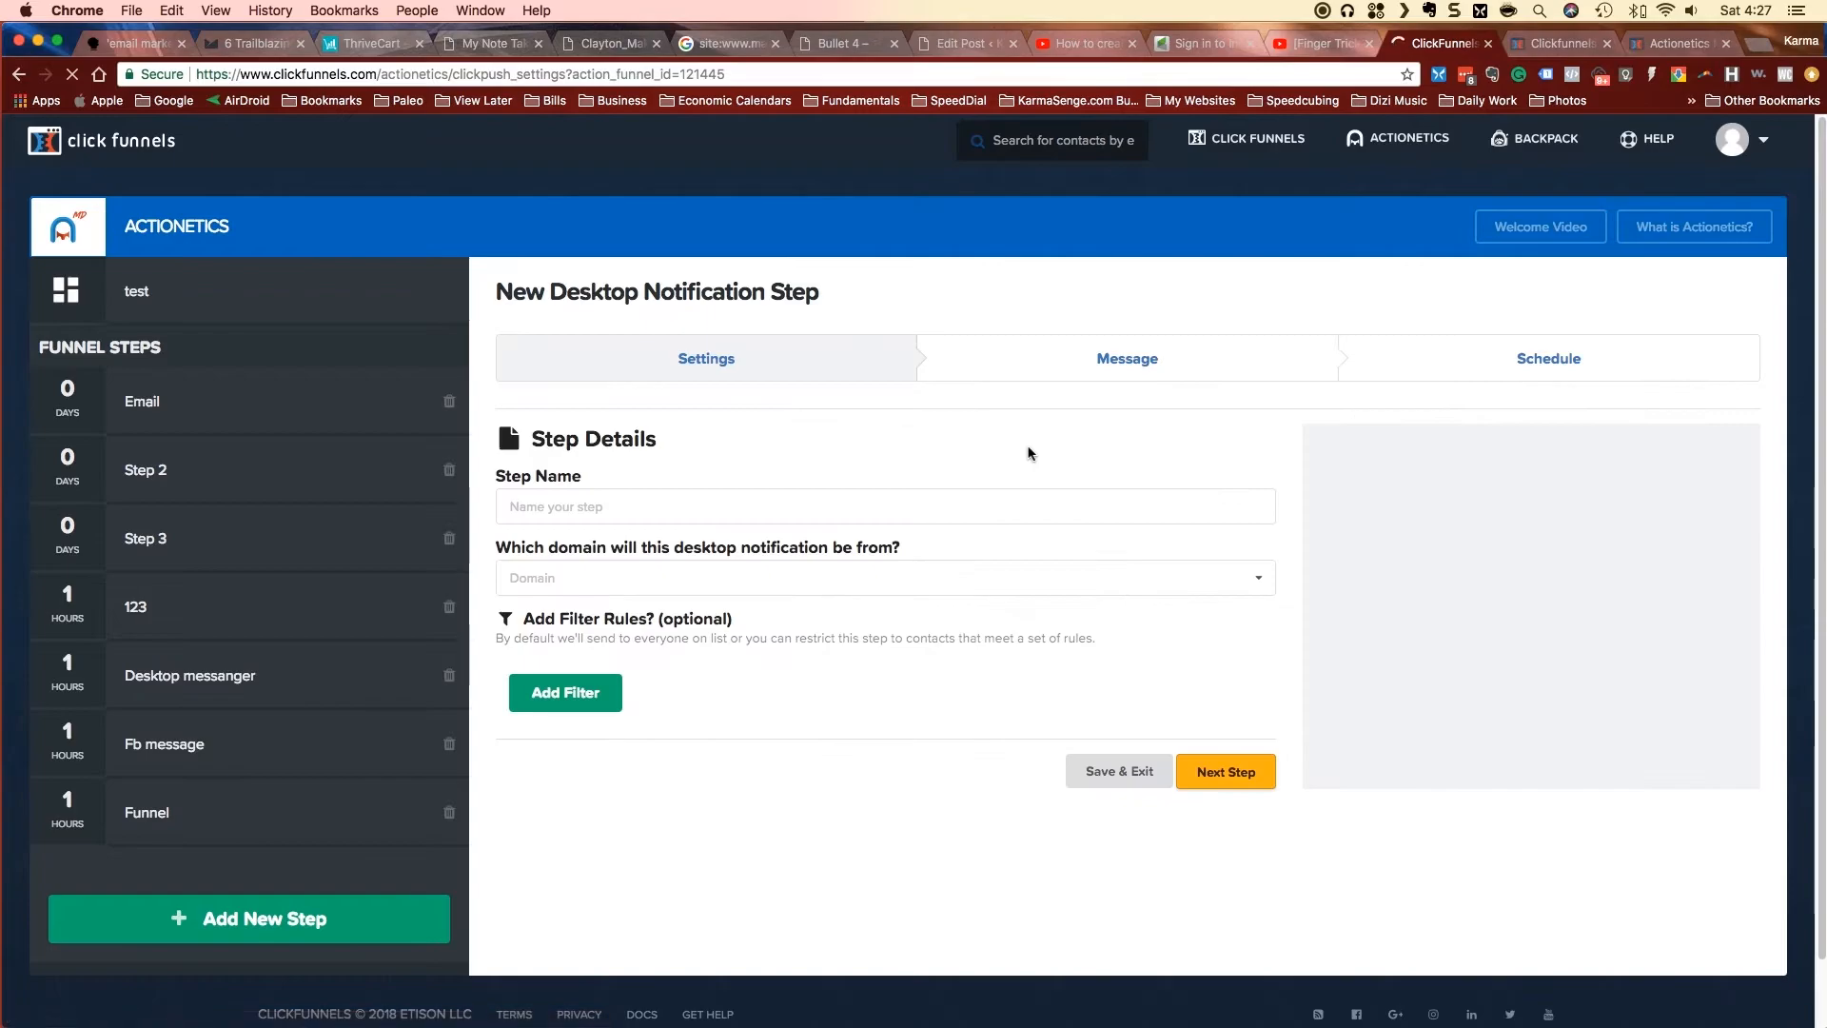
left_click(182, 663)
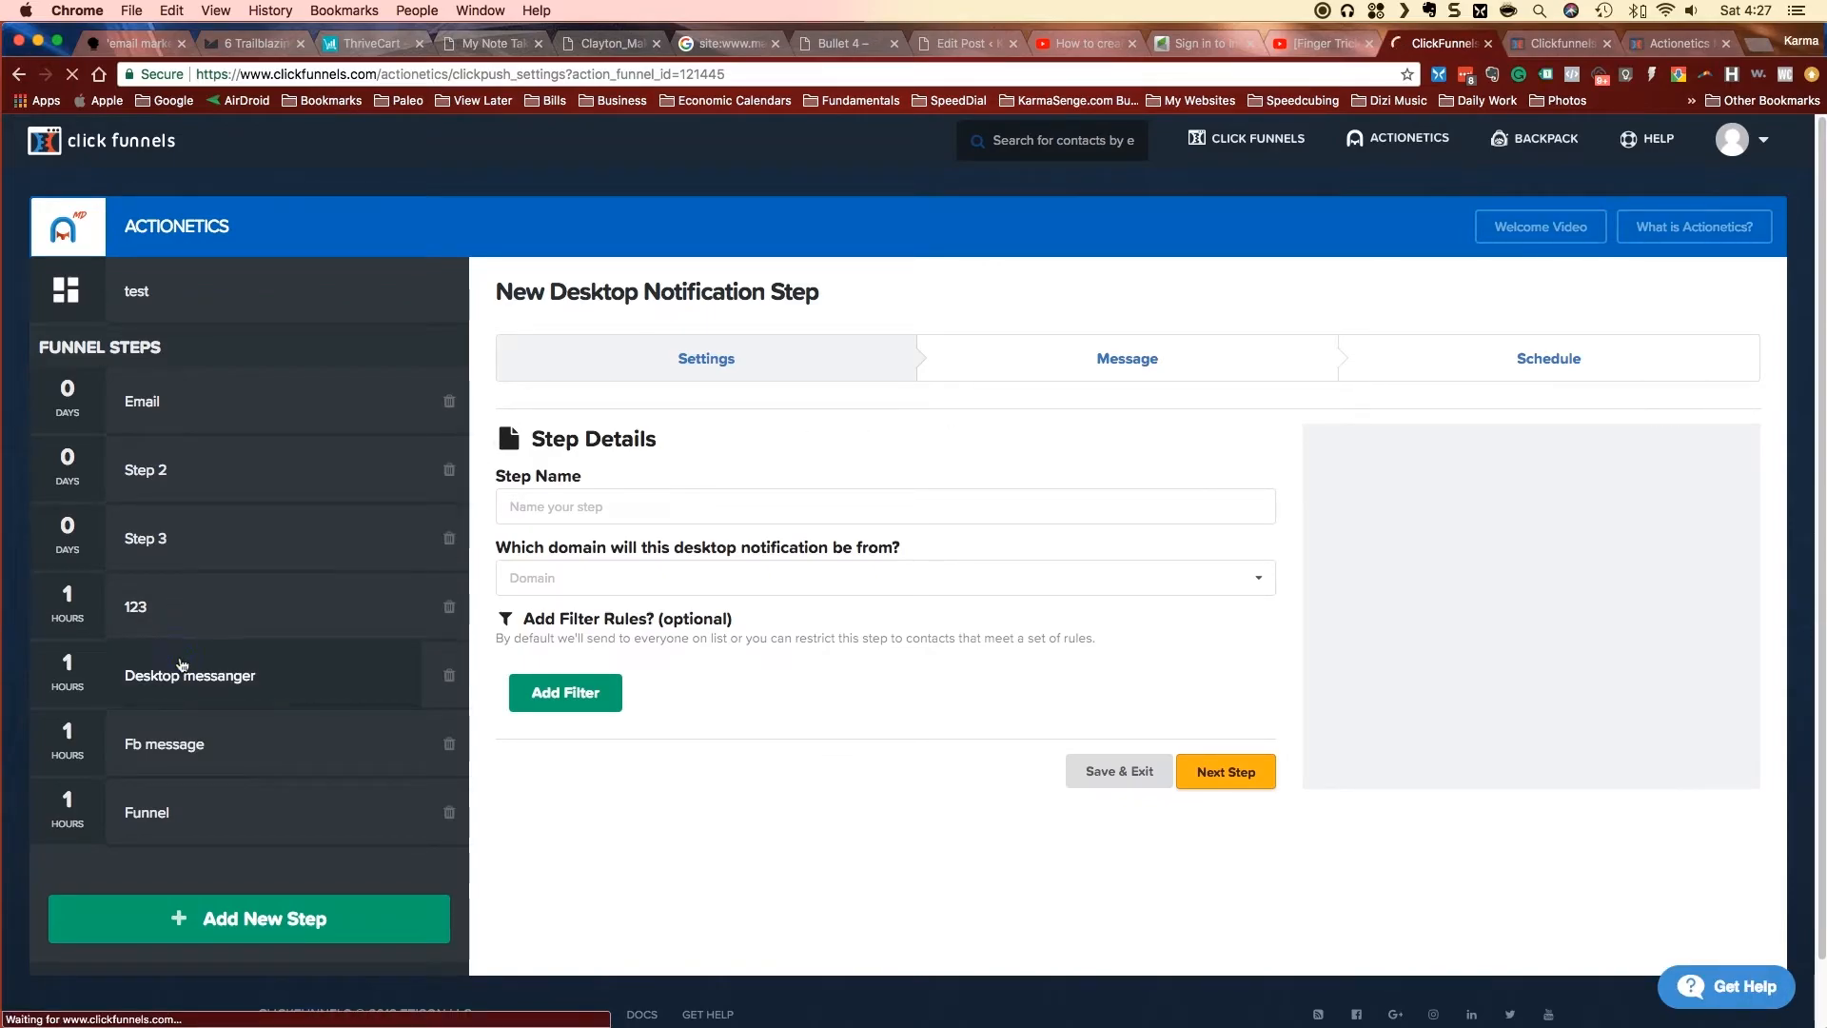
left_click(1680, 302)
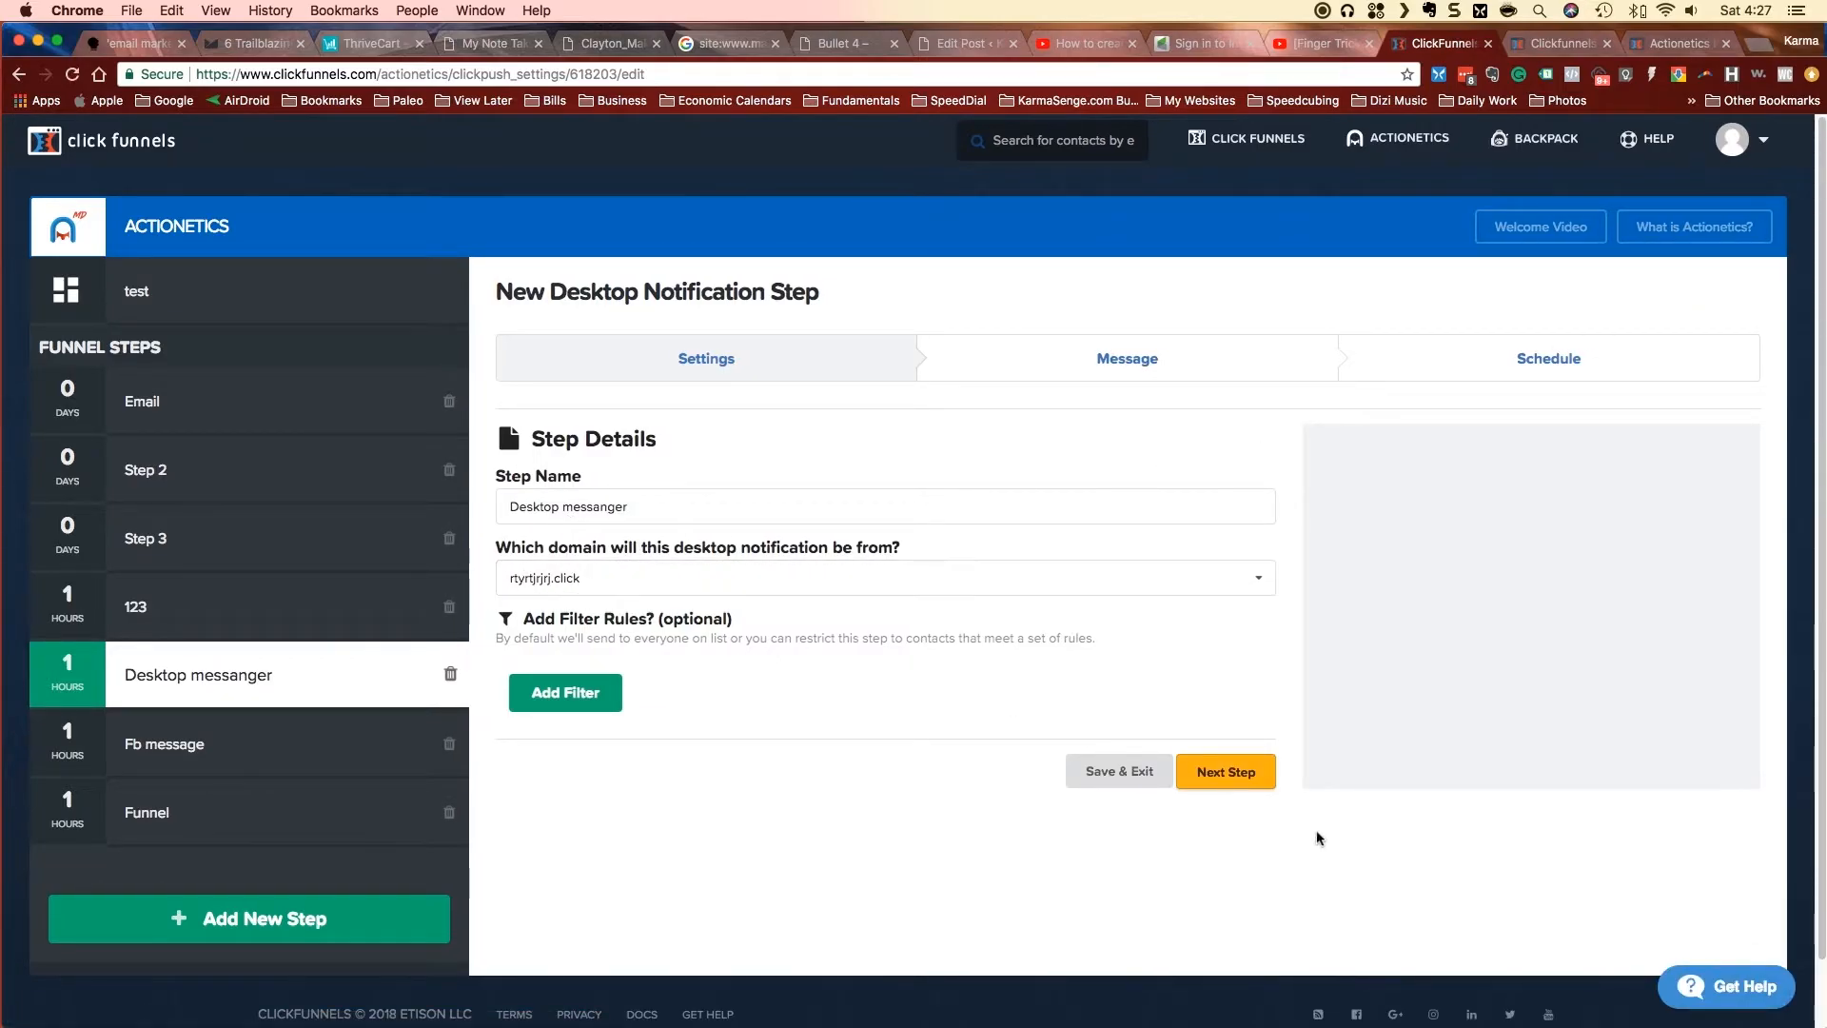
- Continue to the desktop notification's message and examine its text, landing page URL, image and preview
left_click(1228, 772)
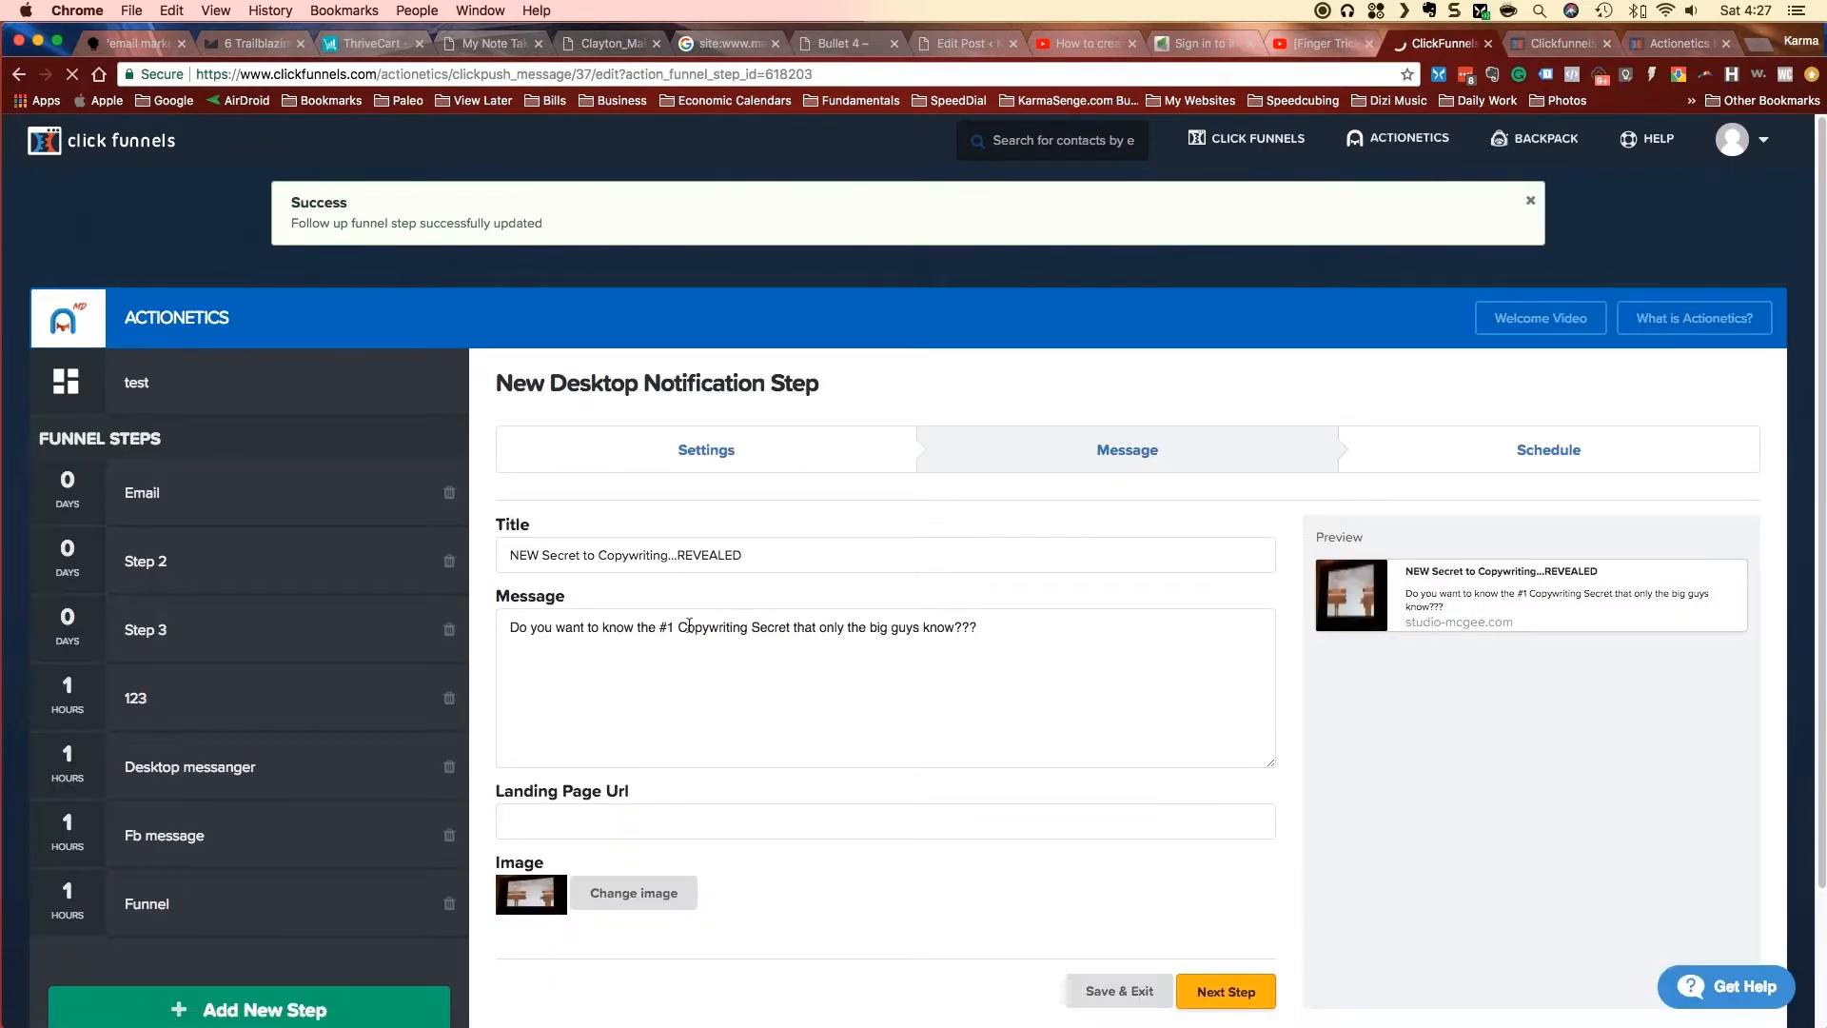
scroll(709, 629, "down", 1)
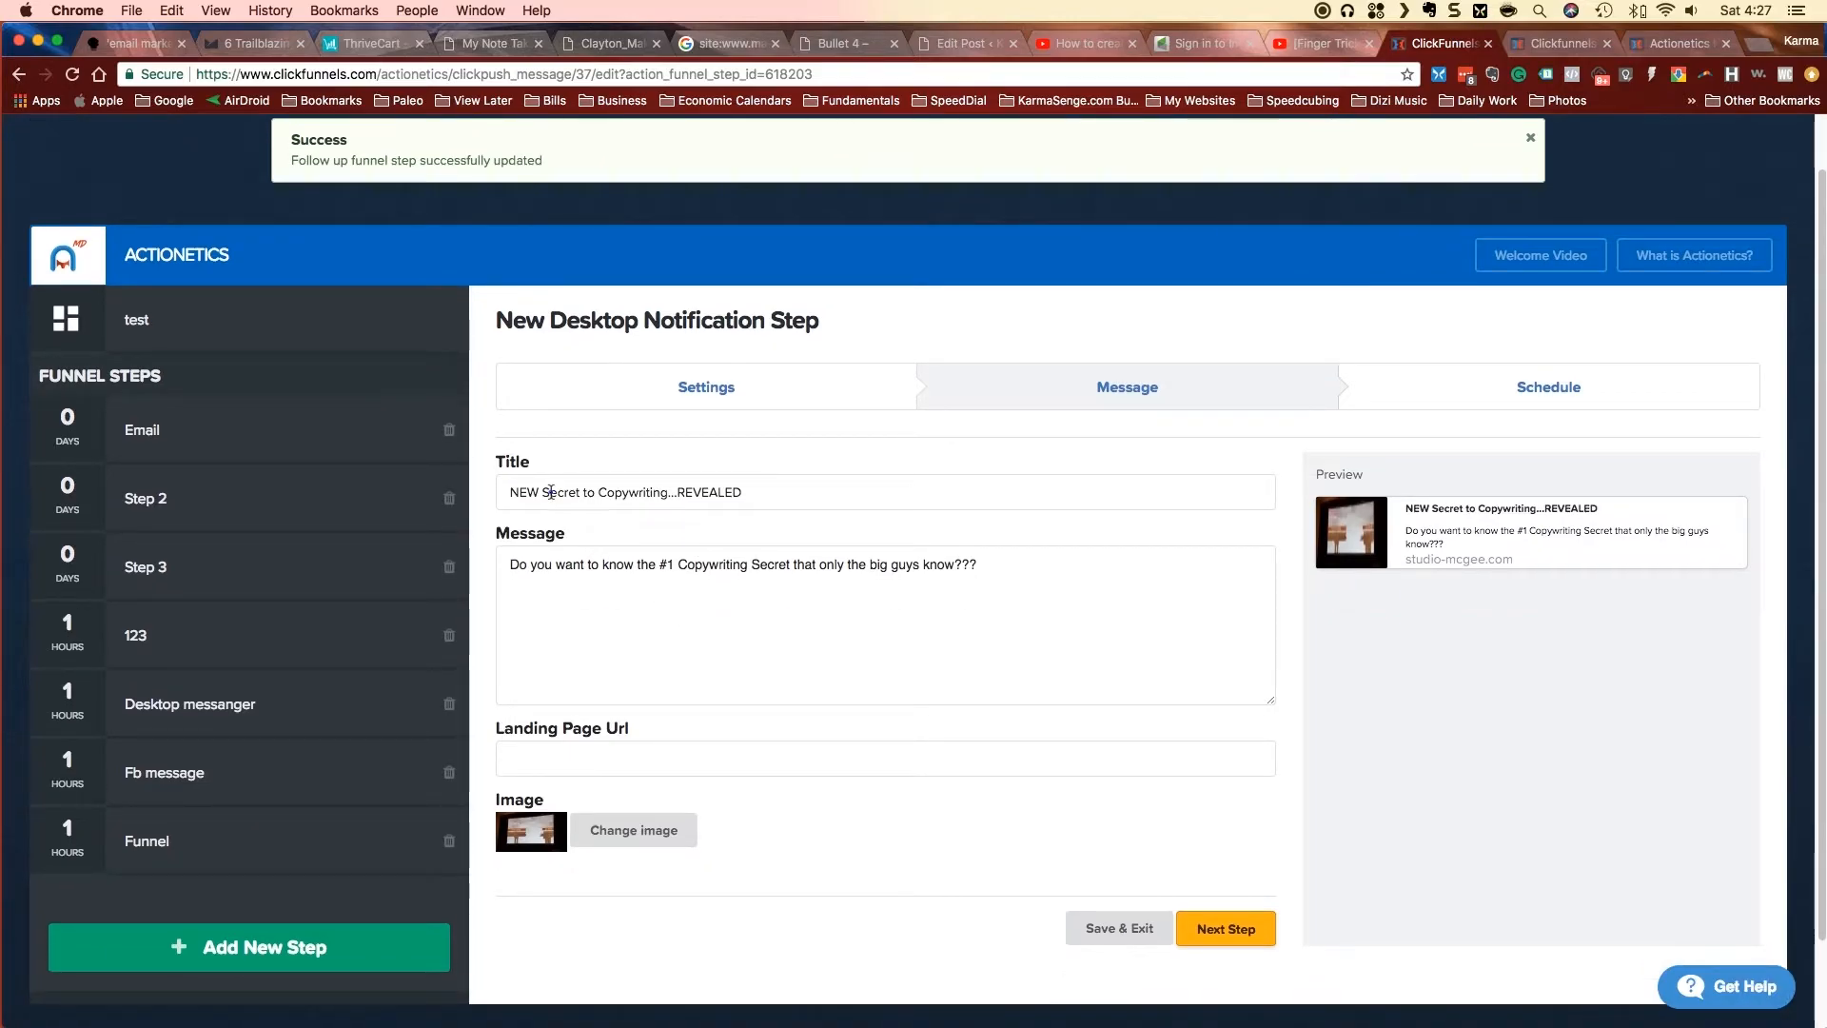
left_click(607, 757)
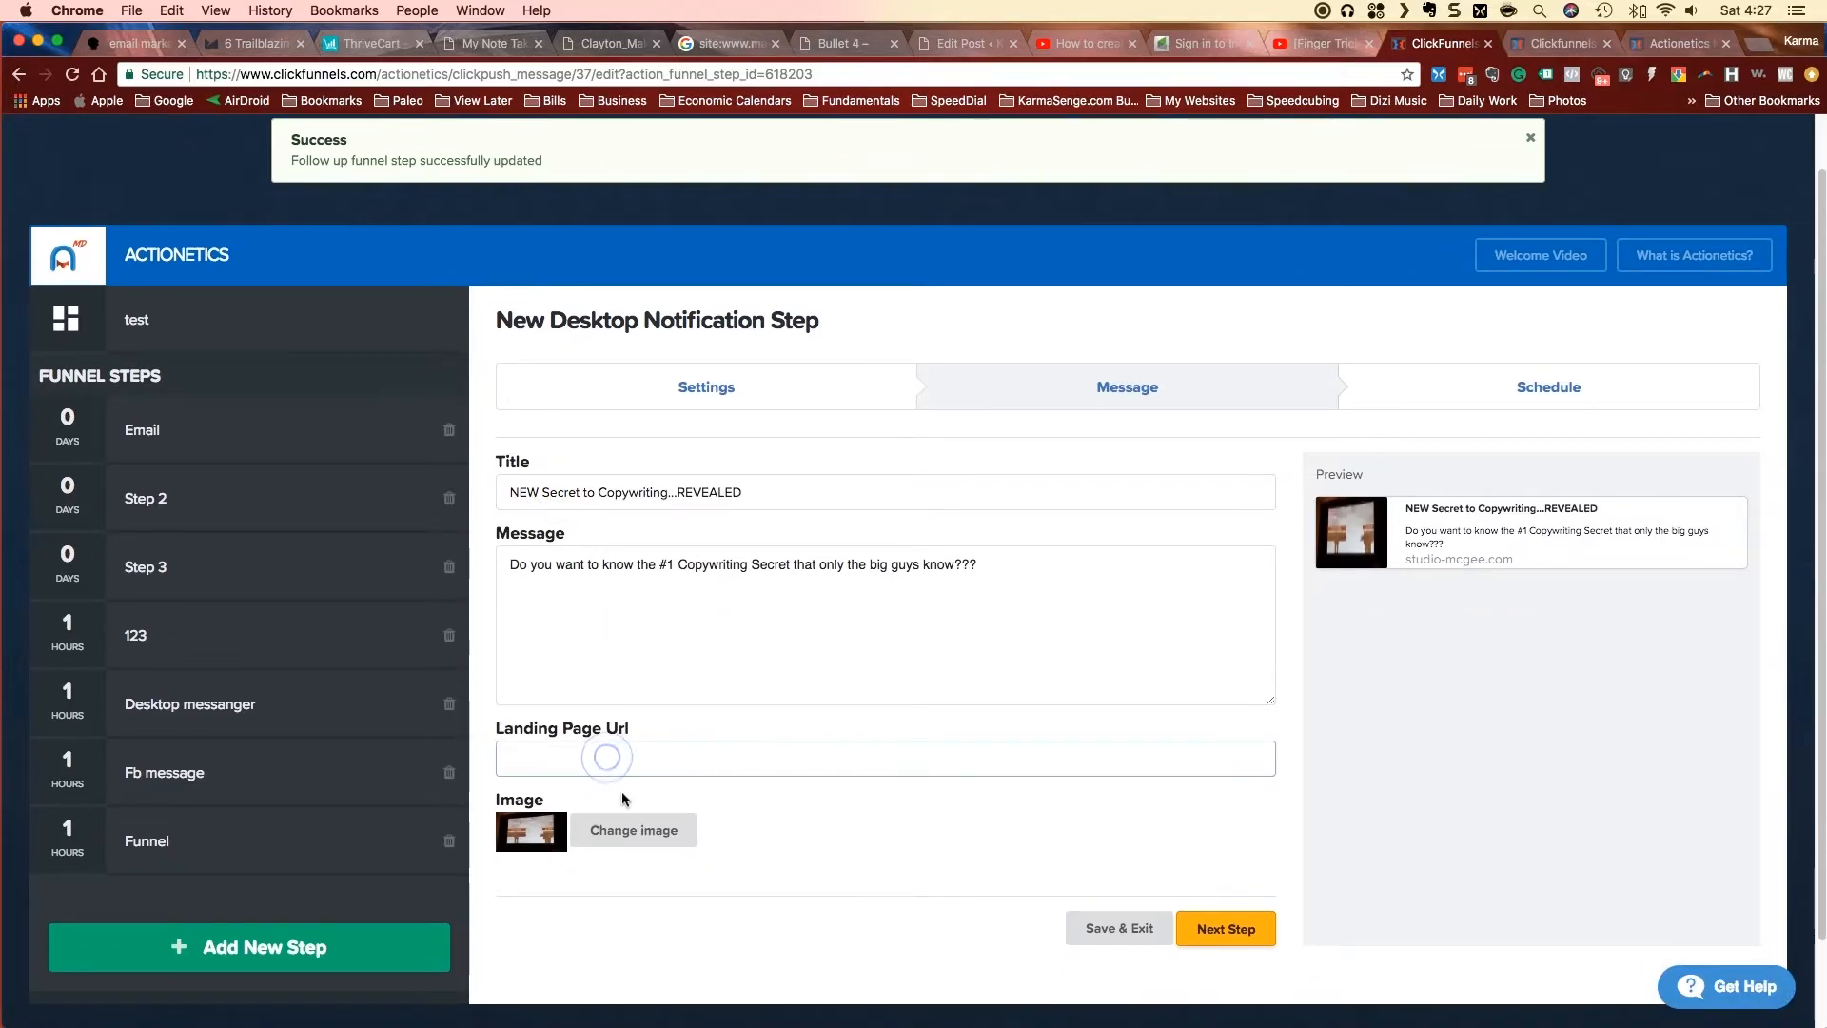
left_click(757, 596)
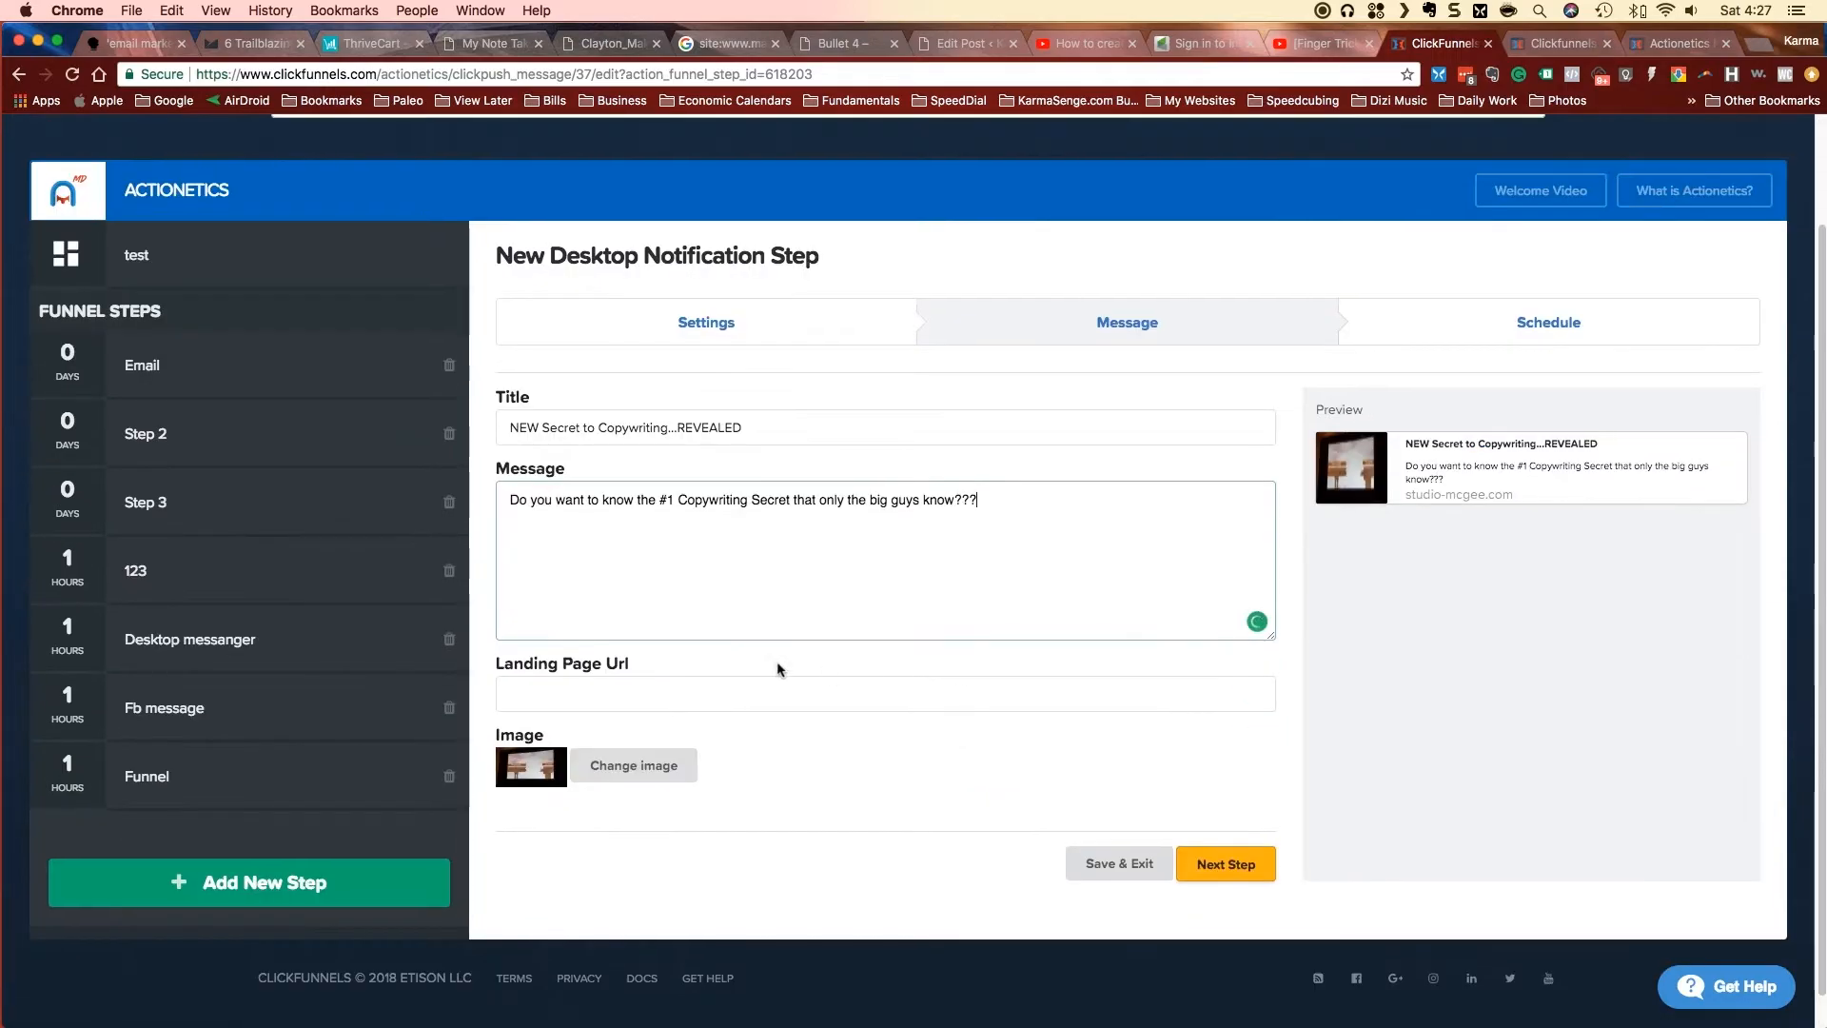
left_click(635, 694)
left_click(916, 782)
left_click(875, 684)
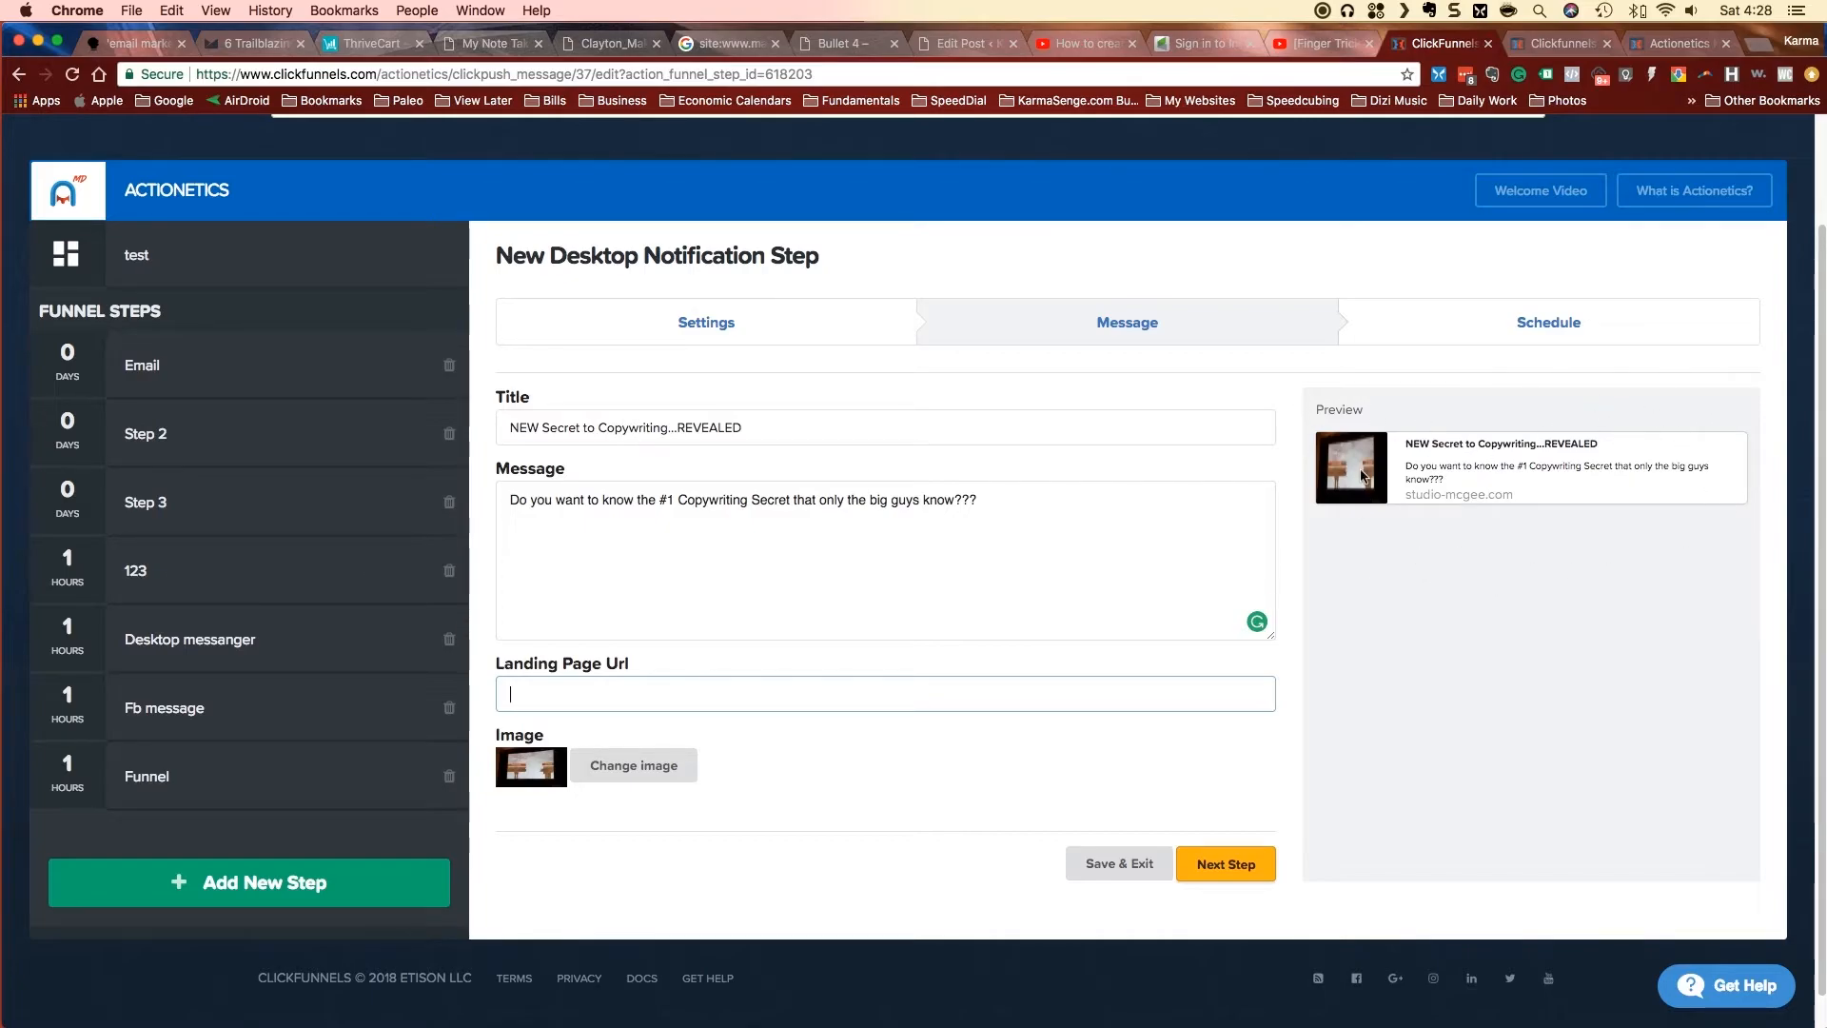
left_click(1504, 592)
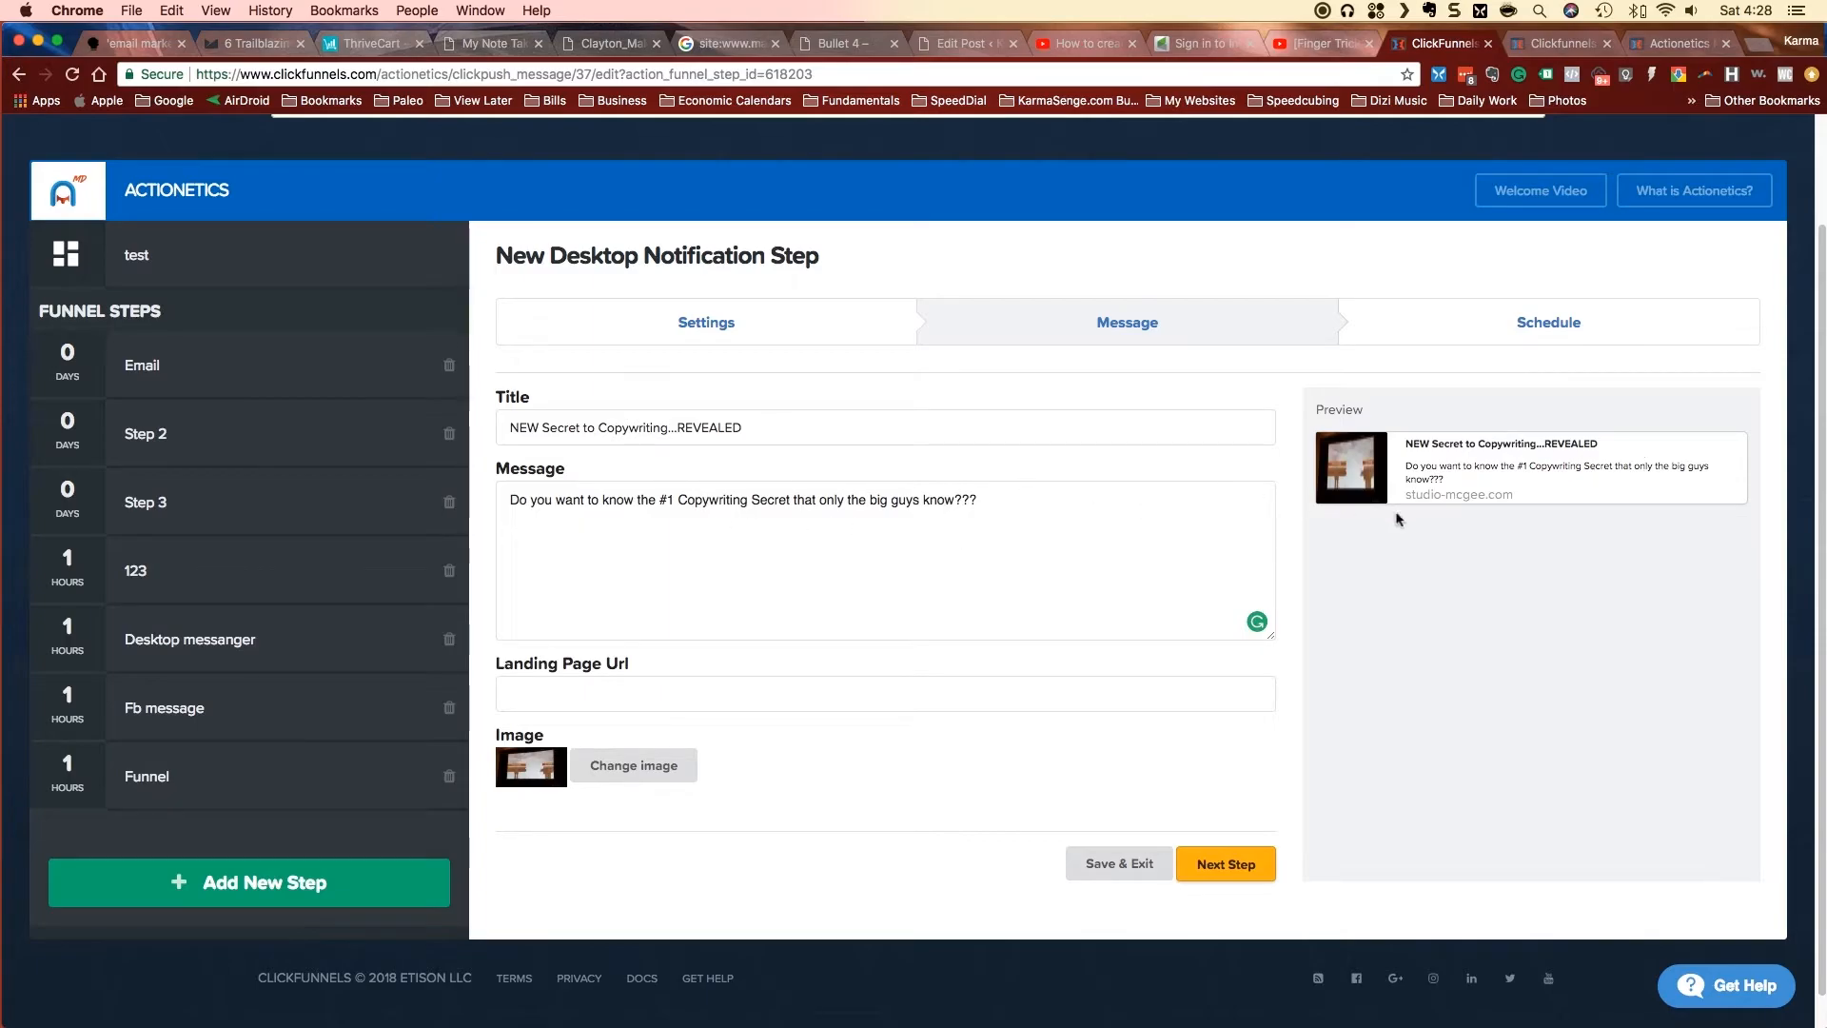
- Review the desktop notification's title and message text, and continue to its schedule
triple_click(845, 428)
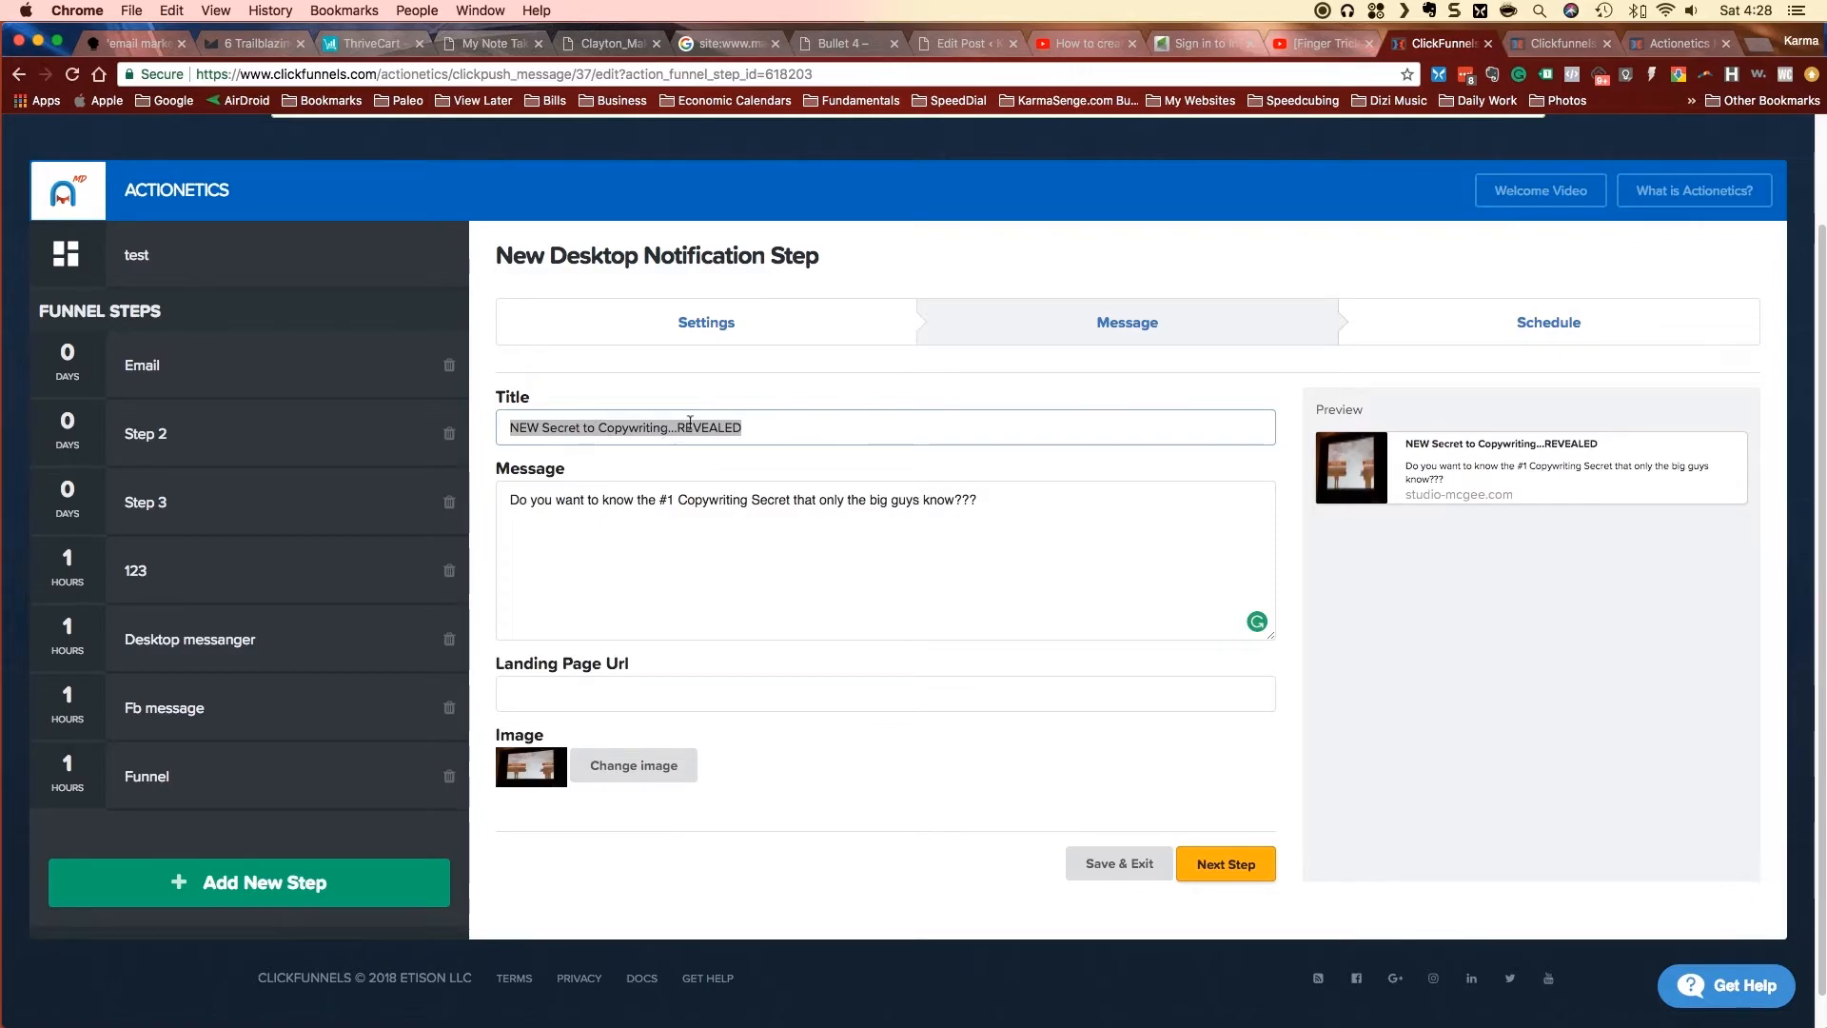
left_click(709, 526)
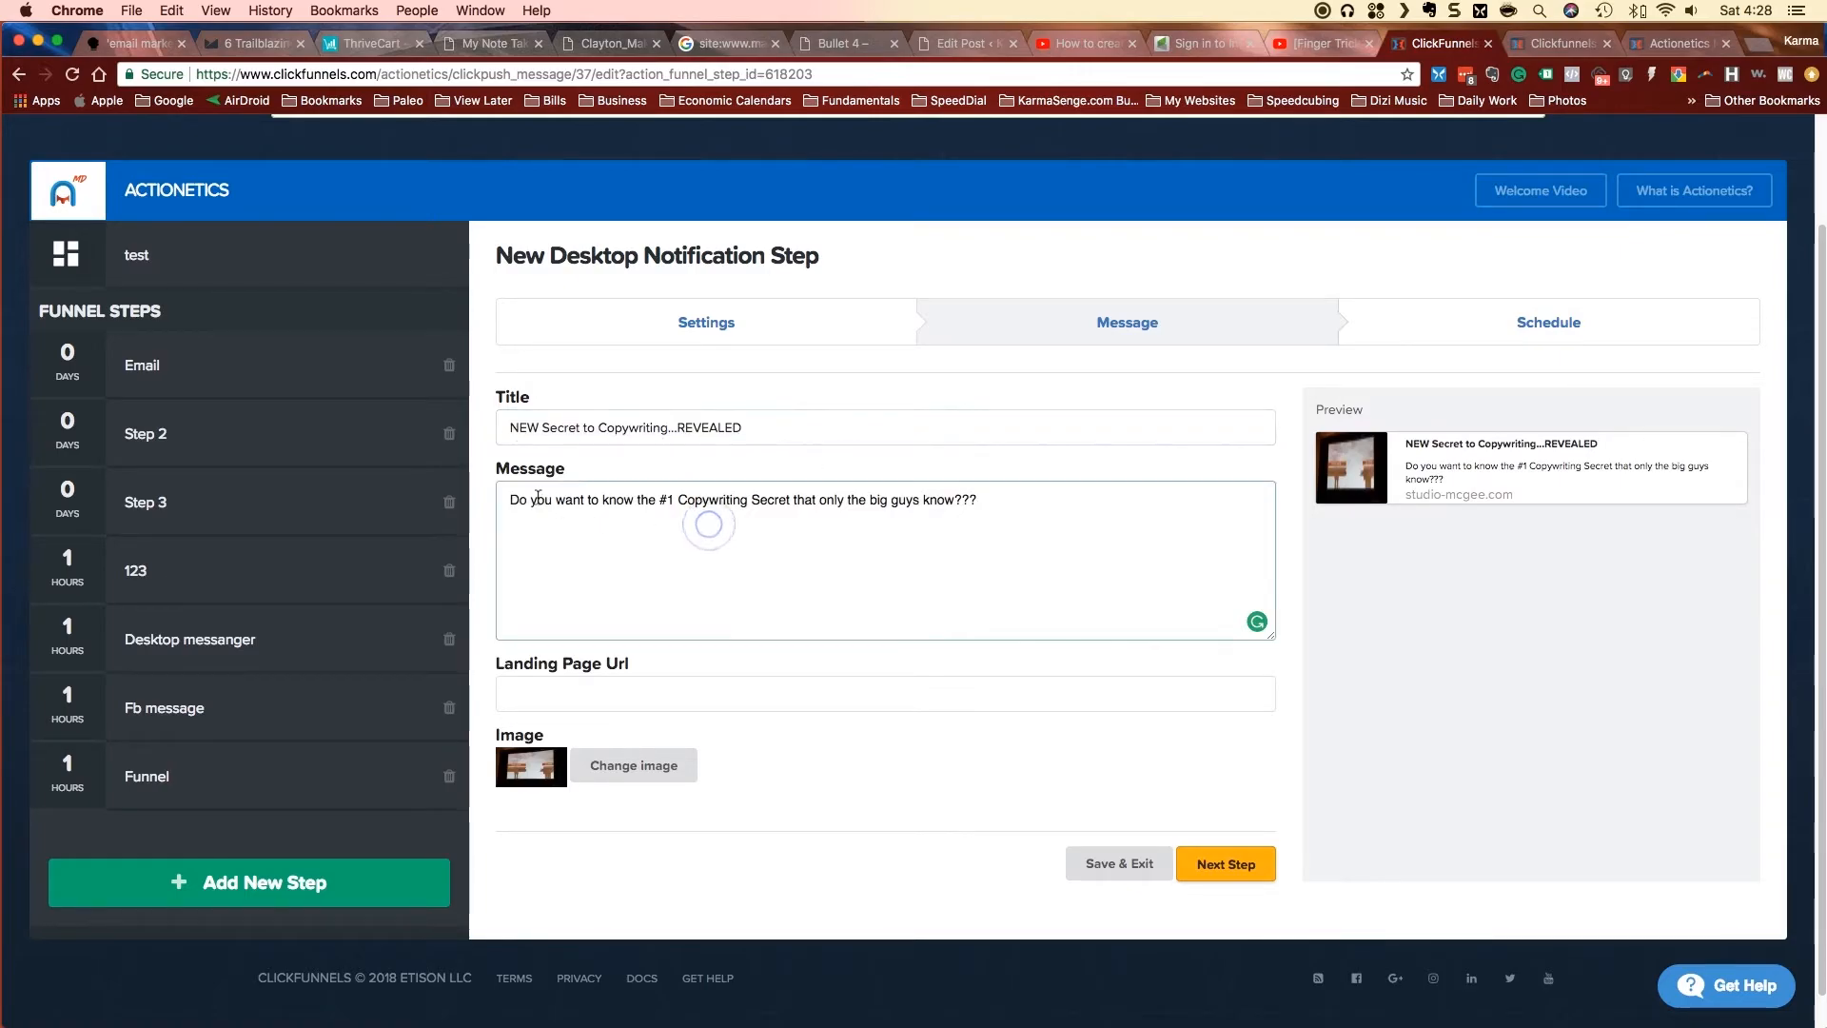
left_click_drag(517, 505, 1081, 510)
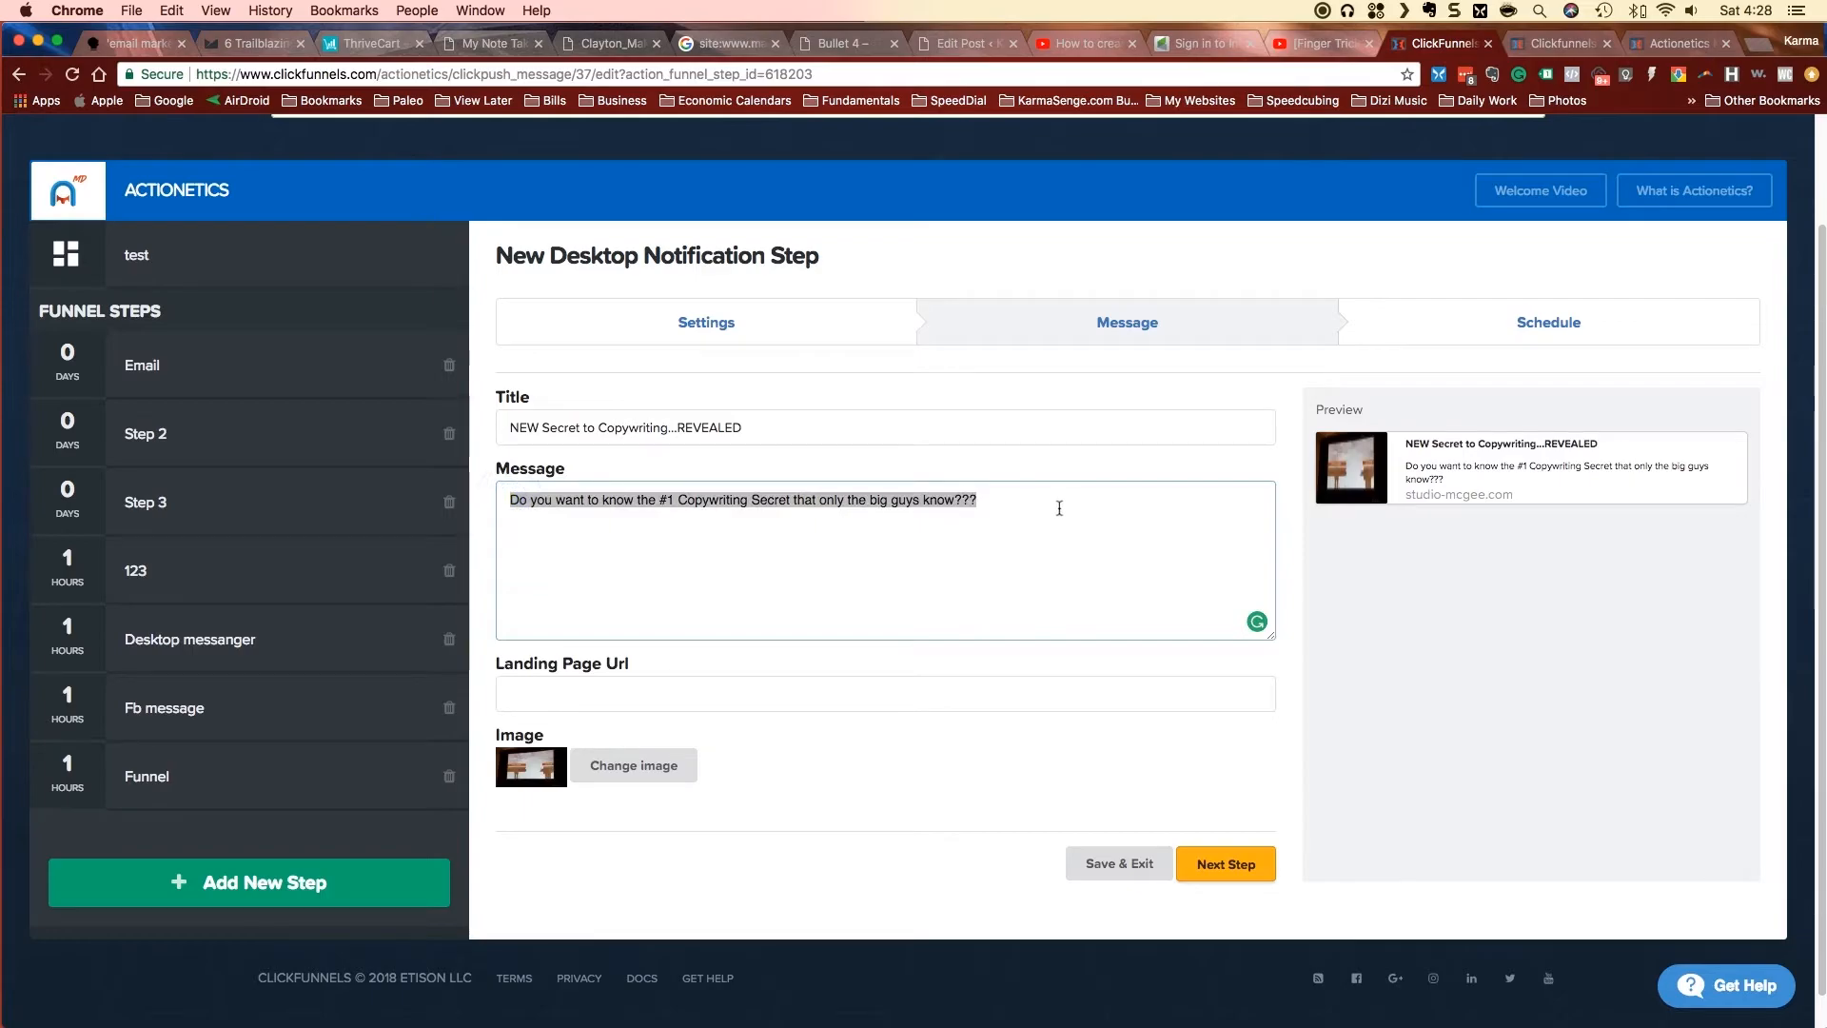
left_click(1058, 507)
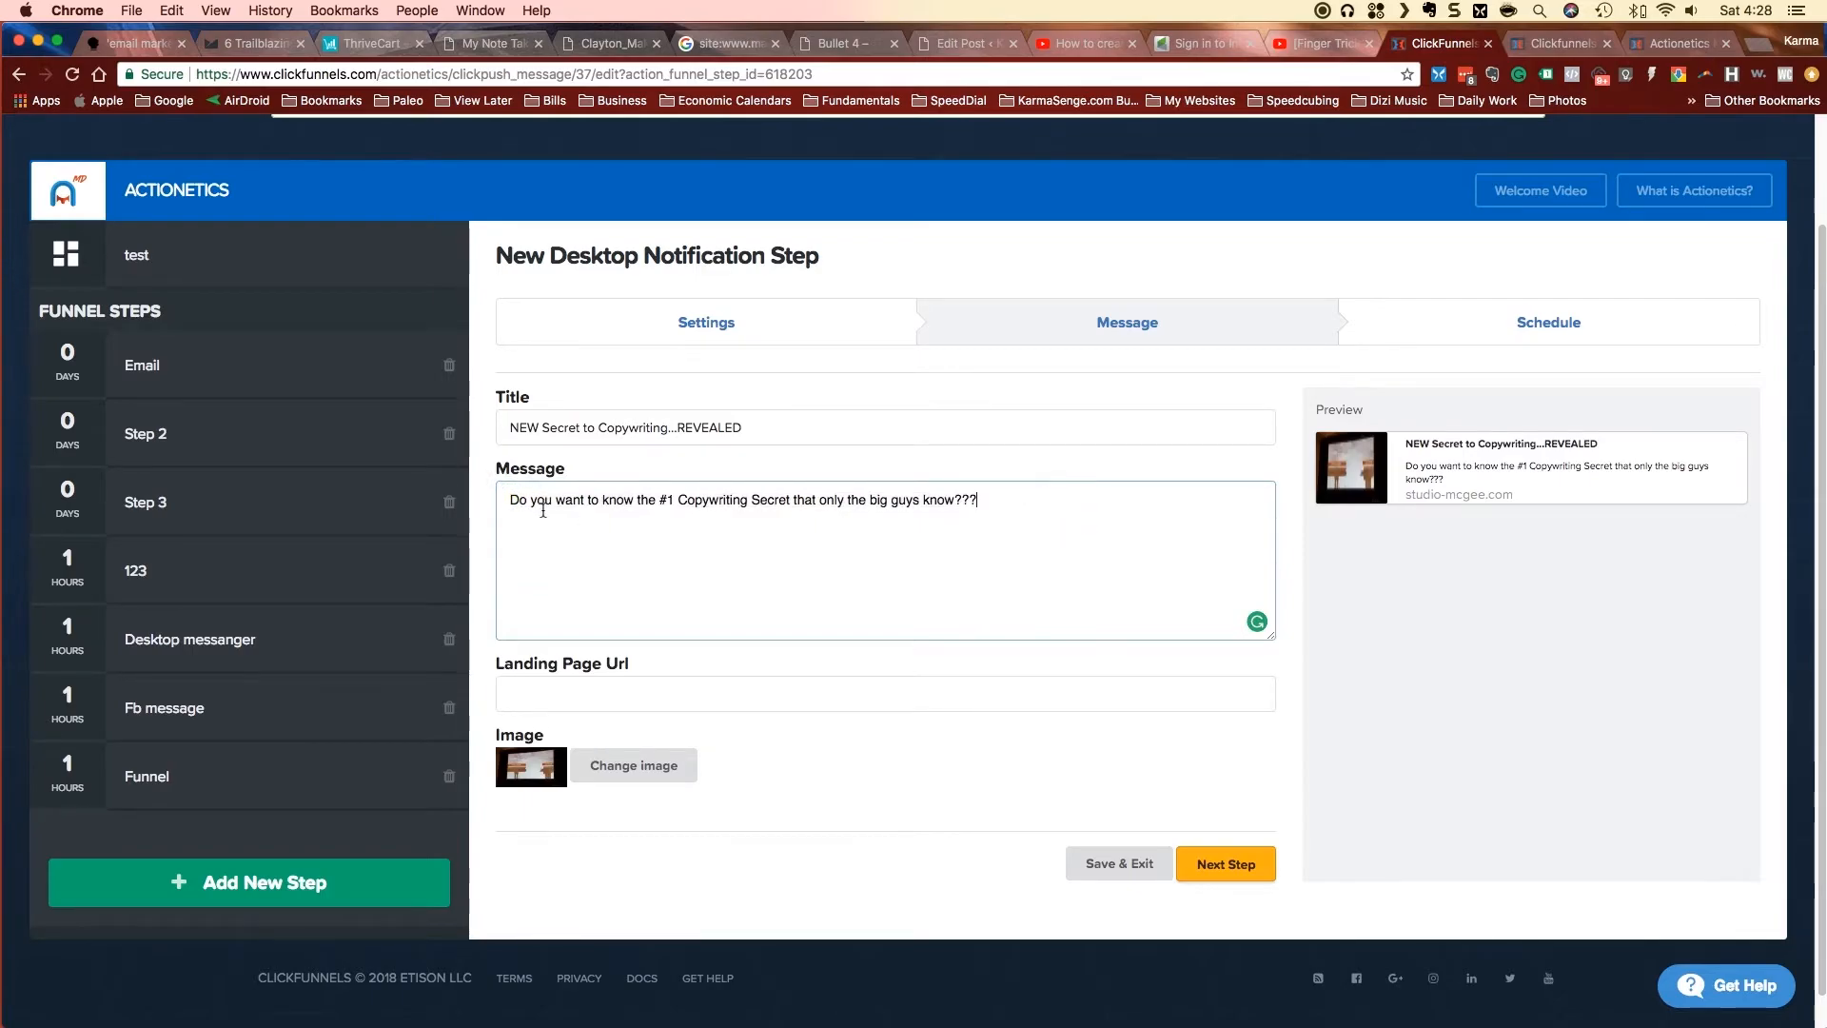
left_click(566, 514)
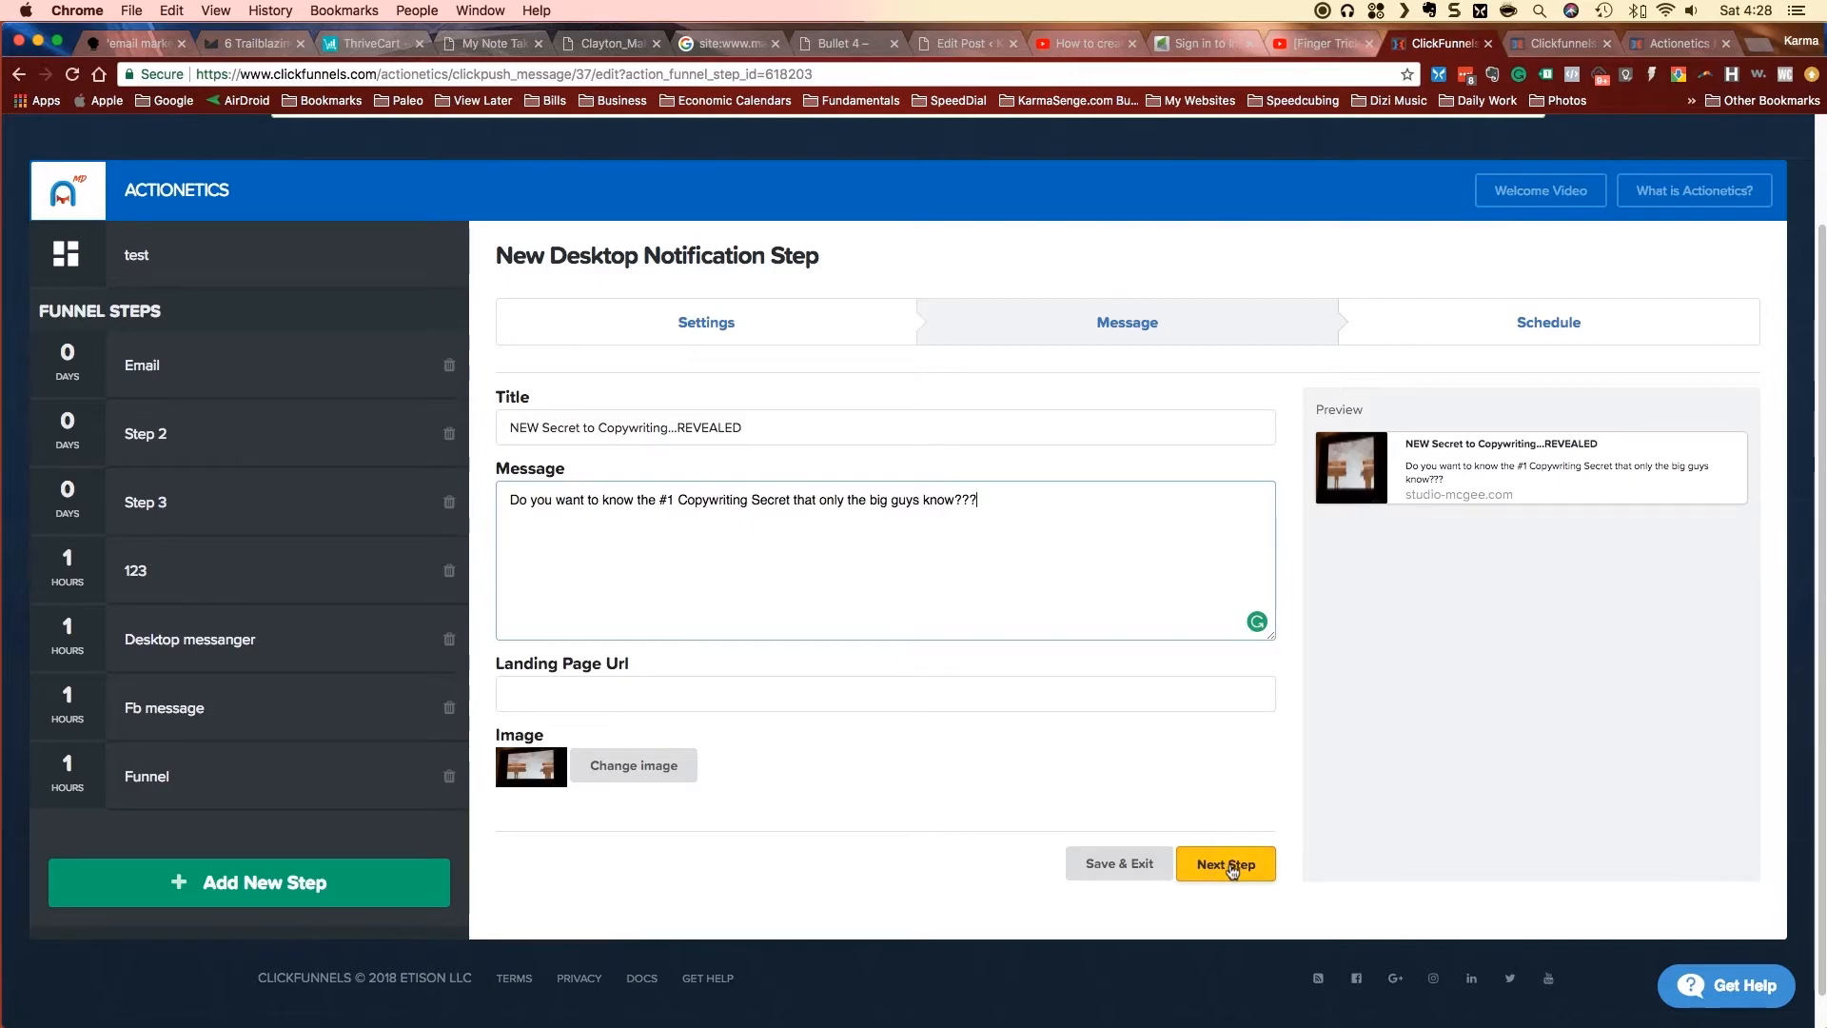
left_click(1231, 871)
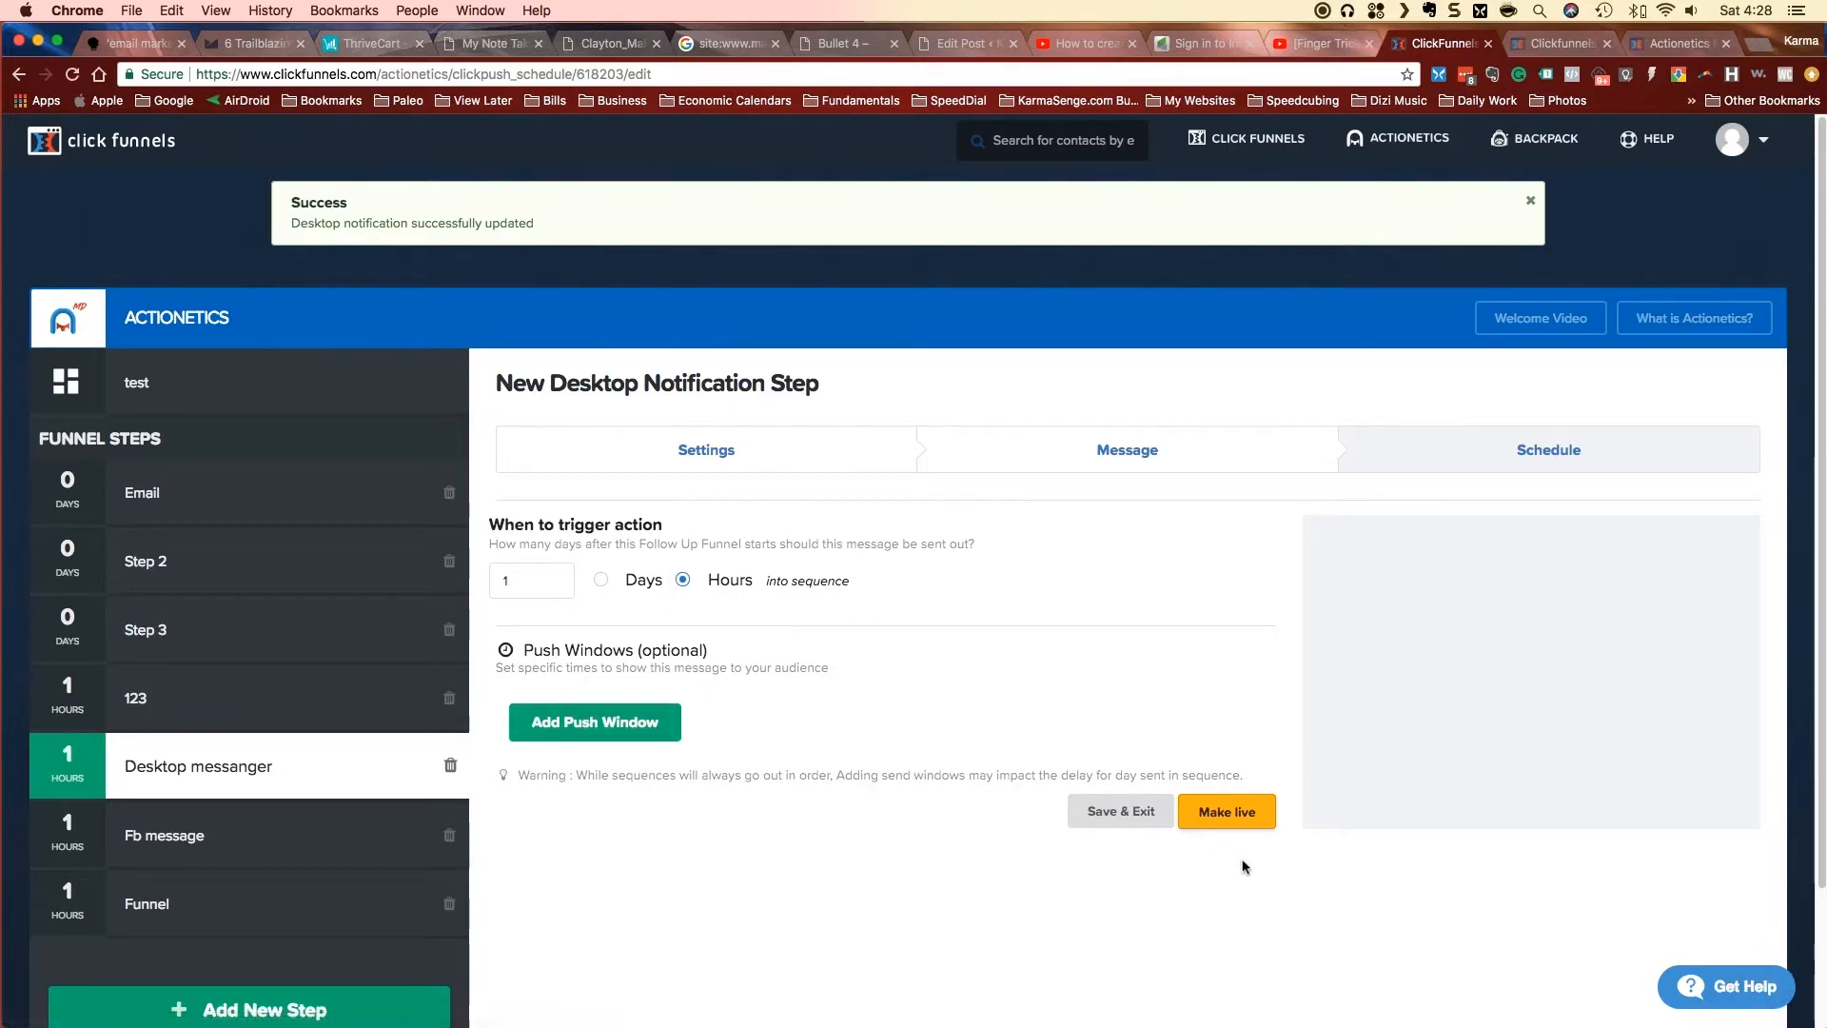
- Open the existing Funnel step's settings, examine its trigger timing, next-visit message, push window and filter options, and return to the step's overview
left_click(437, 1011)
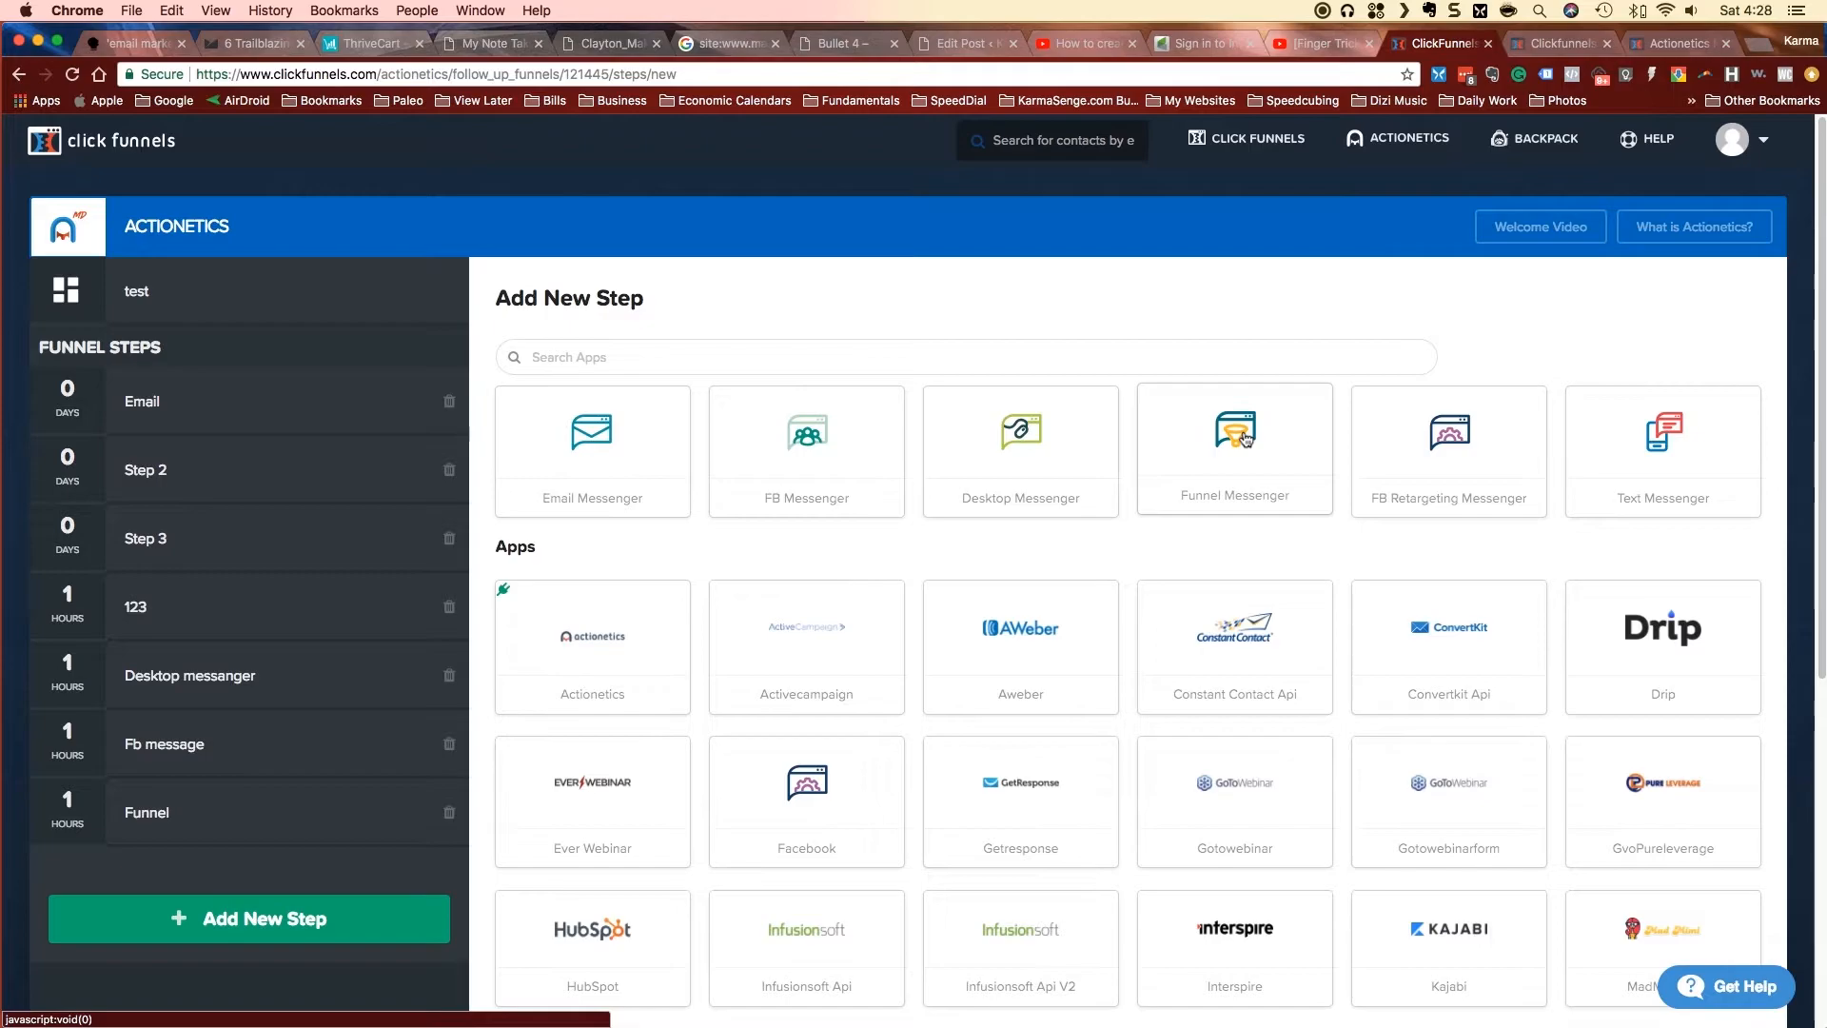
left_click(332, 821)
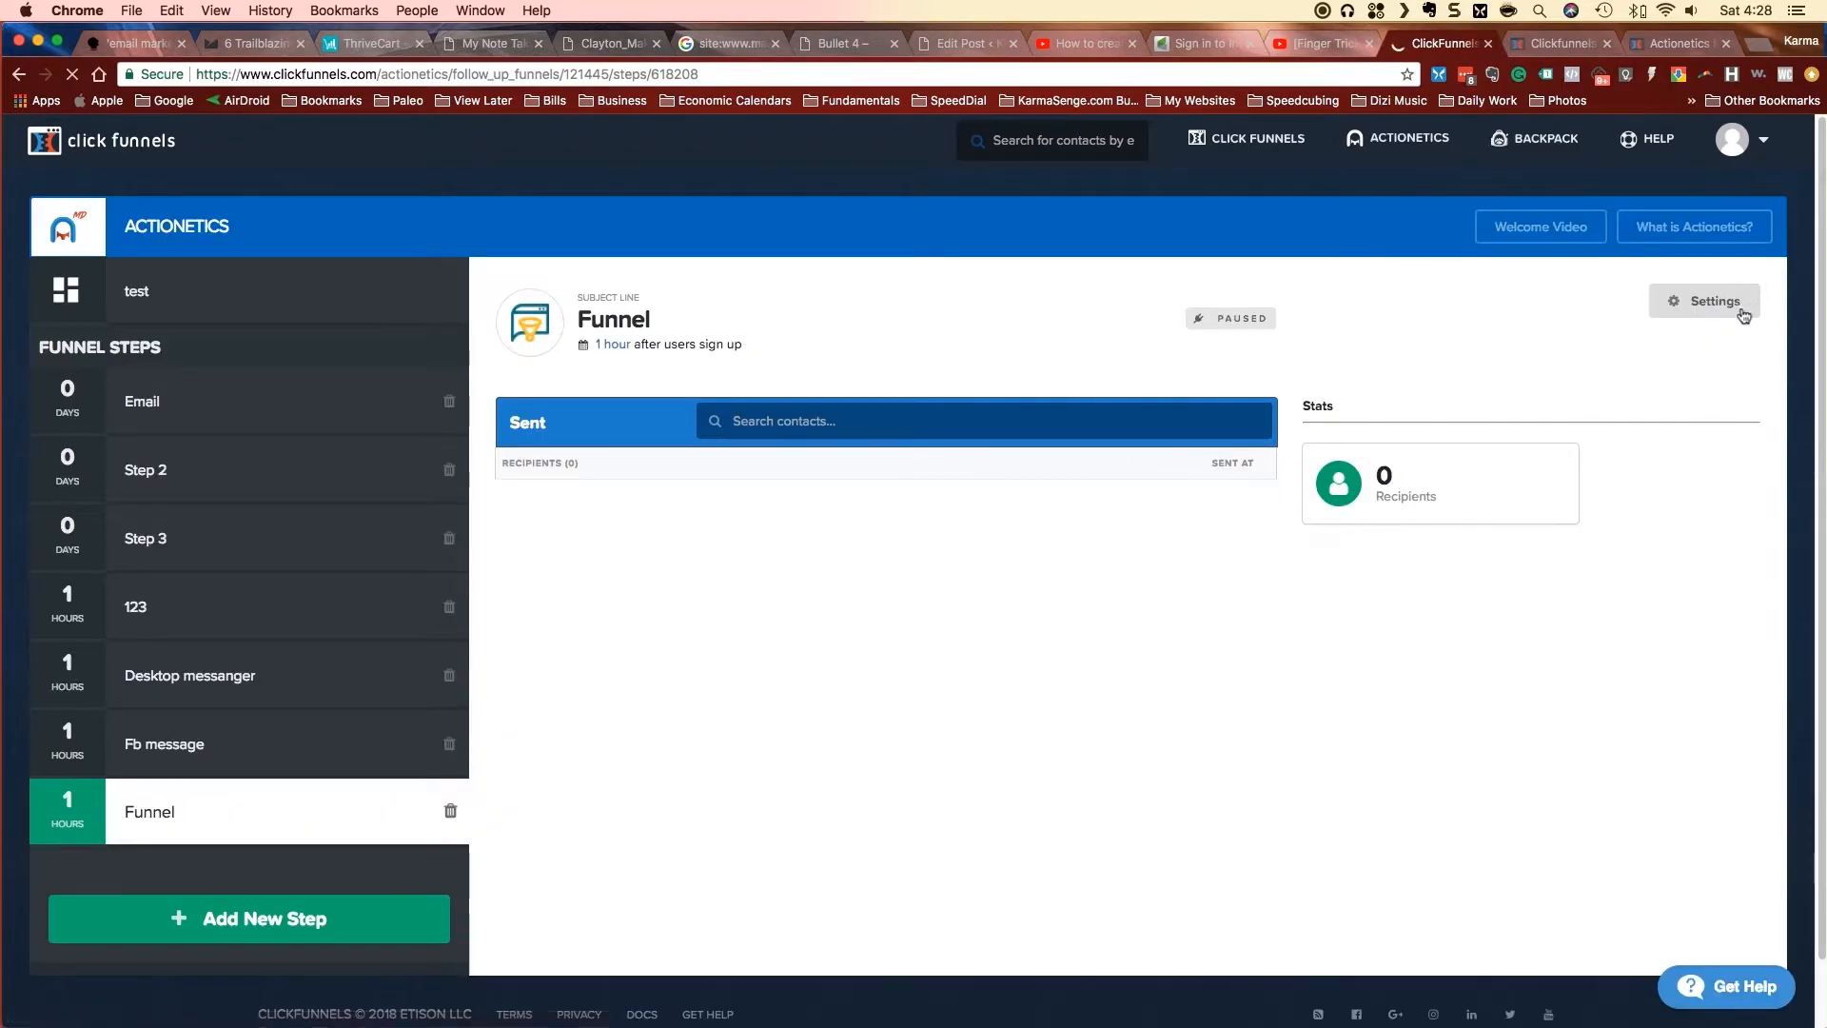
left_click(1749, 304)
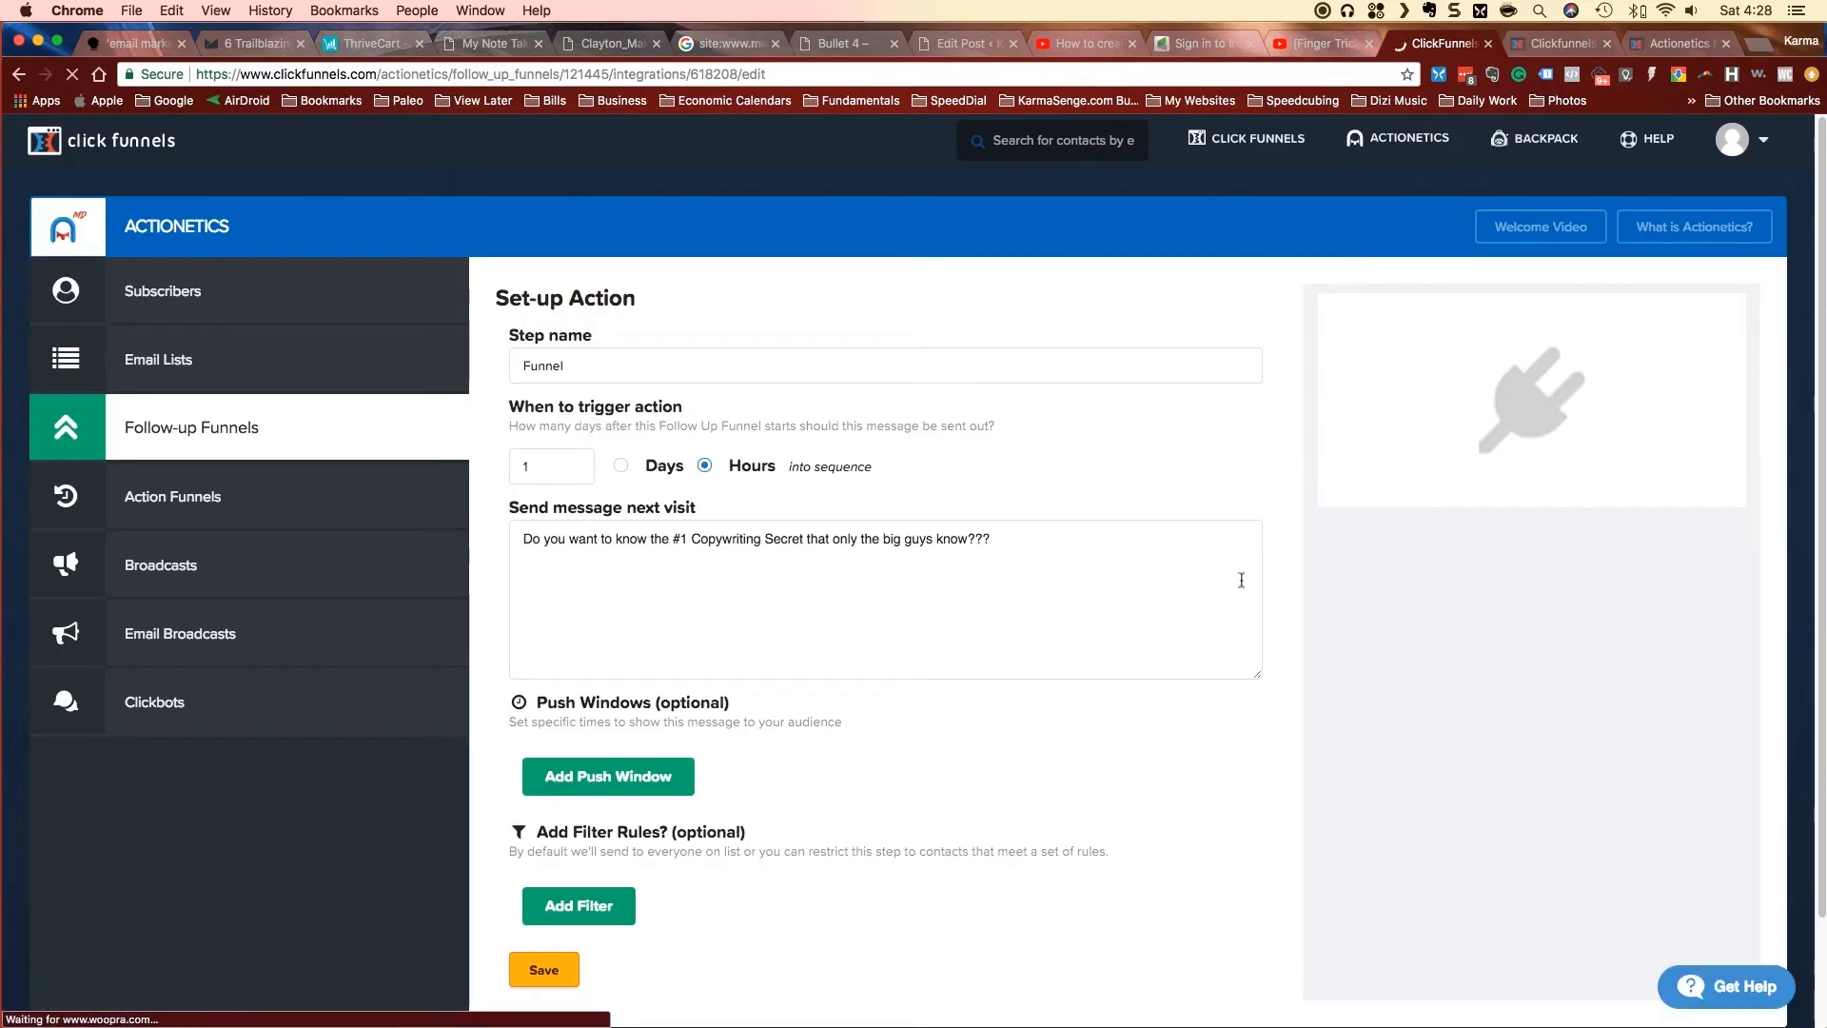
scroll(727, 729, "down", 2)
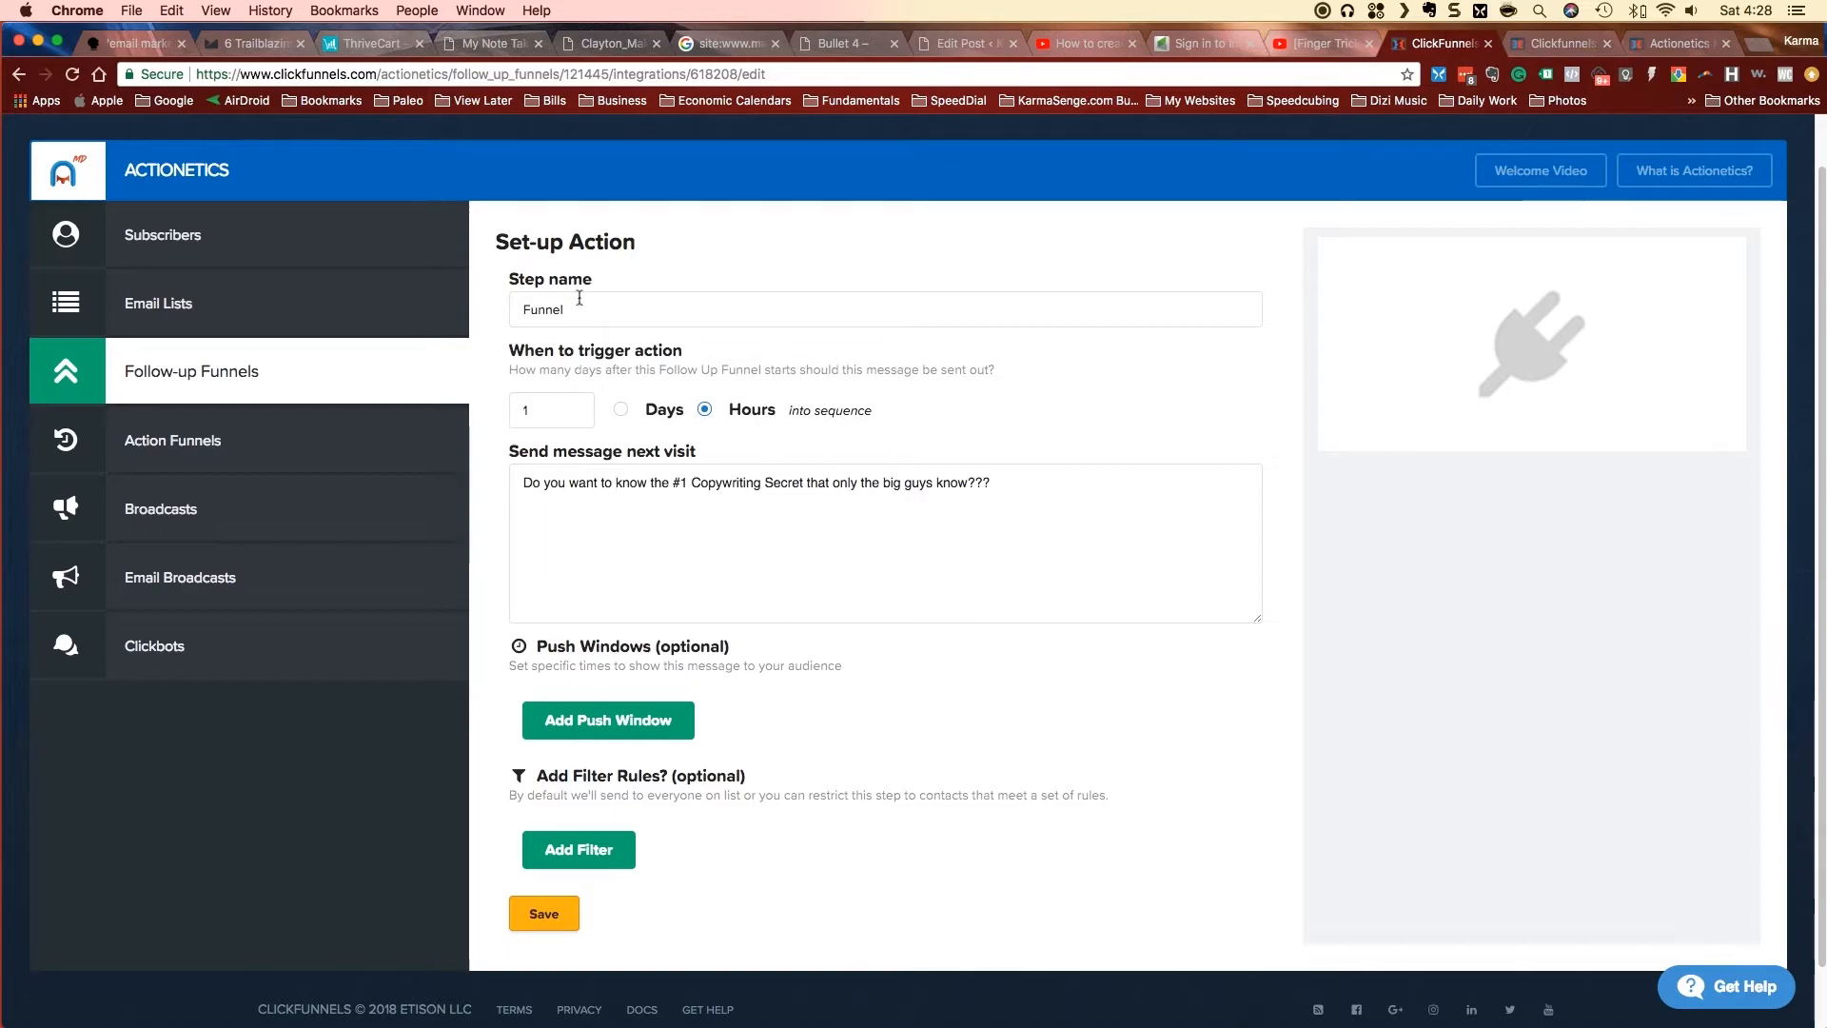
scroll(595, 681, "up", 2)
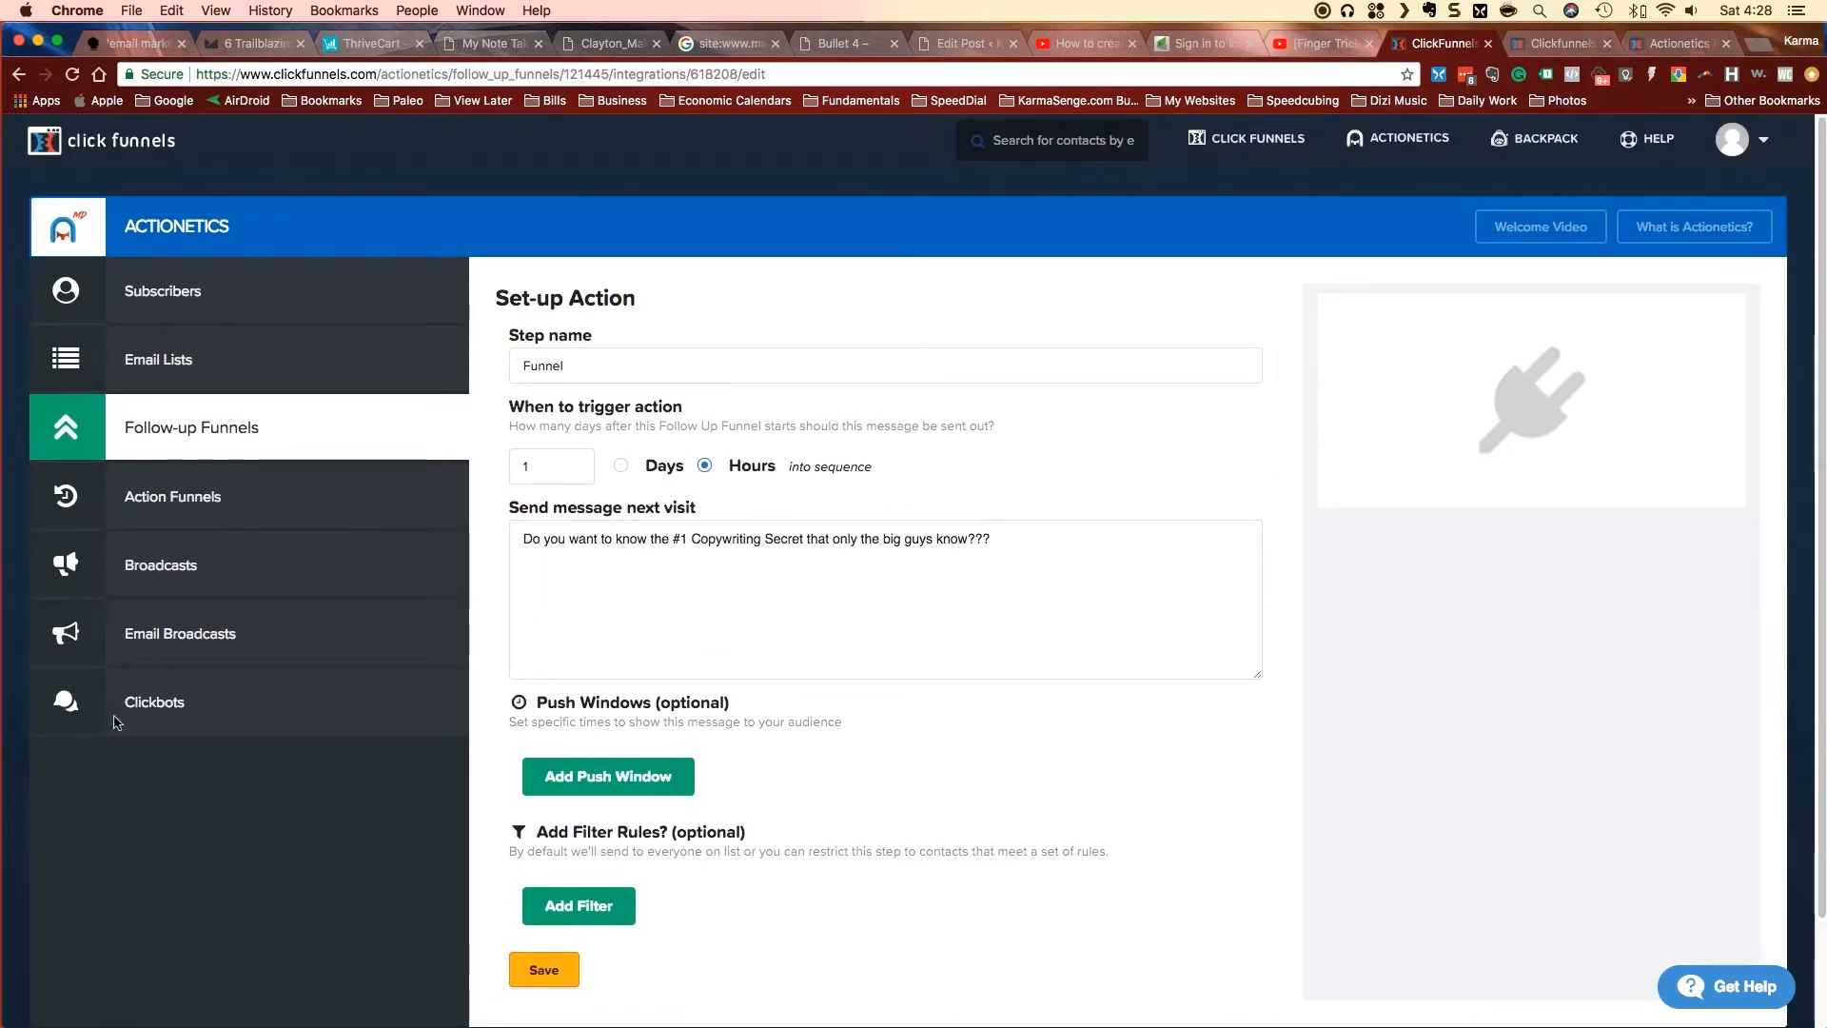
scroll(248, 679, "down", 3)
scroll(248, 677, "up", 3)
left_click(19, 74)
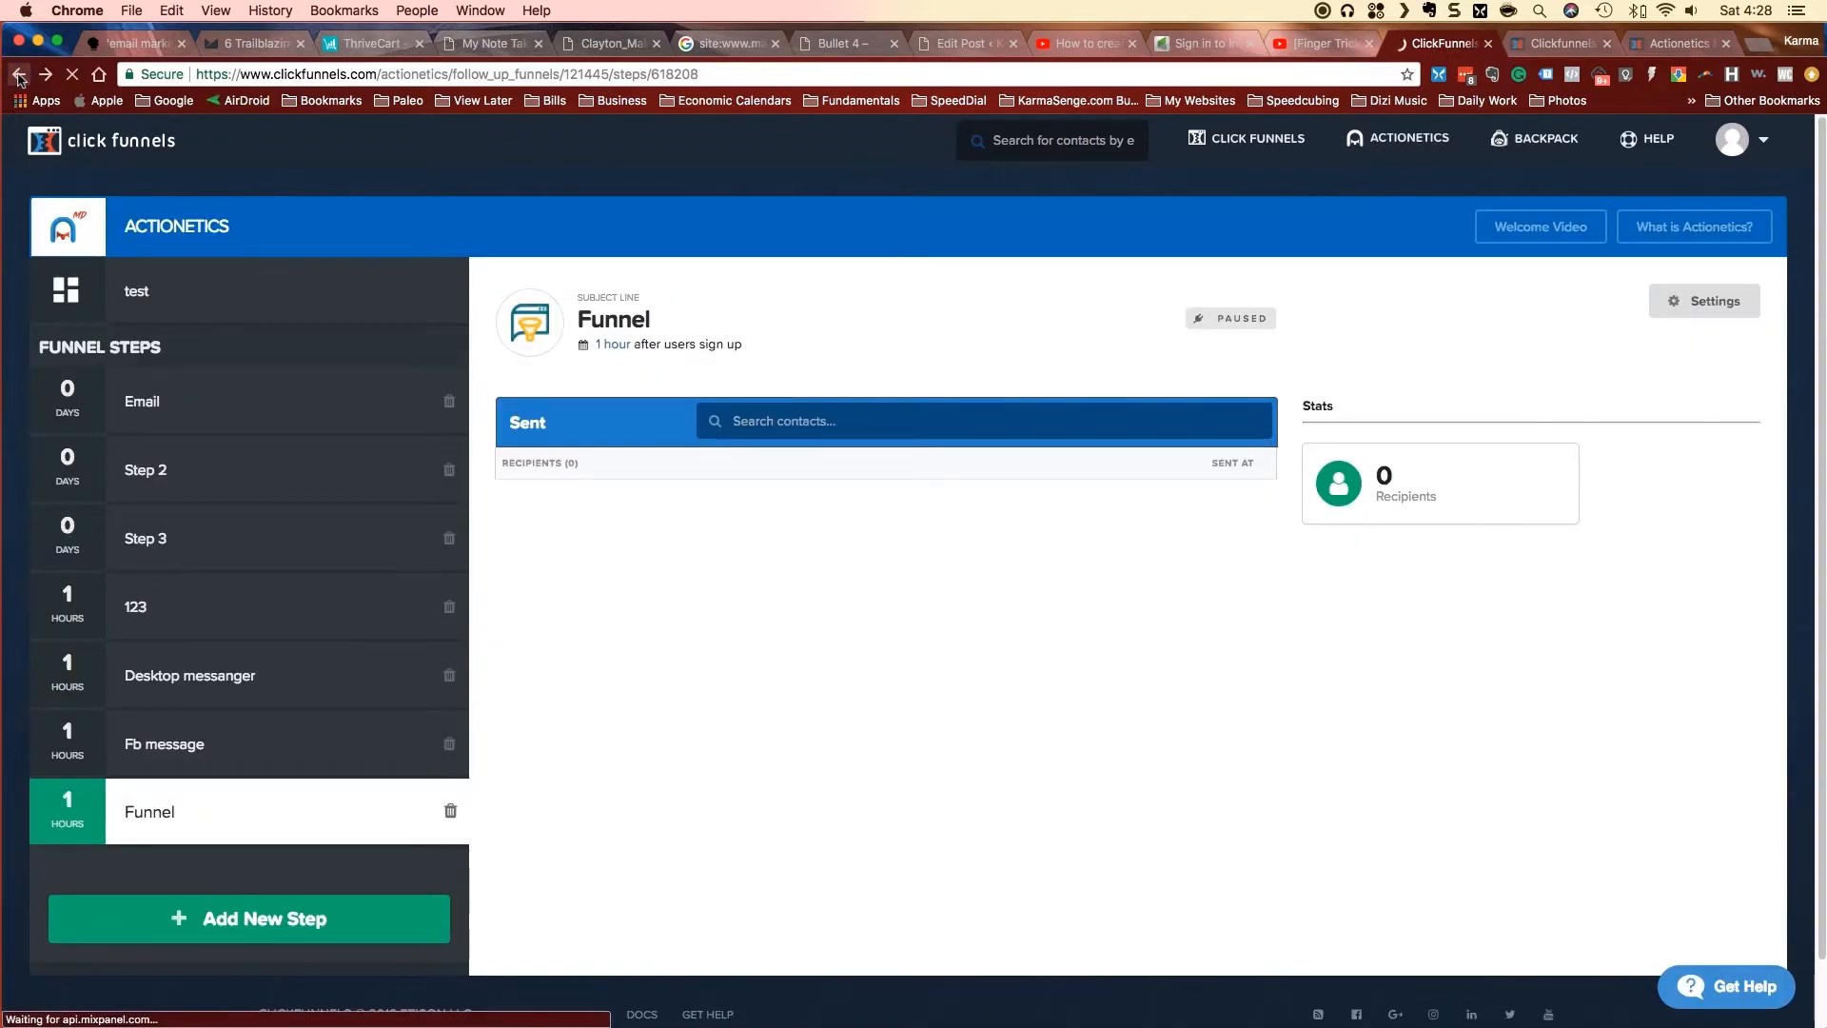
- Set up a new Funnel Messenger step with Send Message Next Visit and the Funnel account, and examine its name, trigger and message fields
left_click(278, 918)
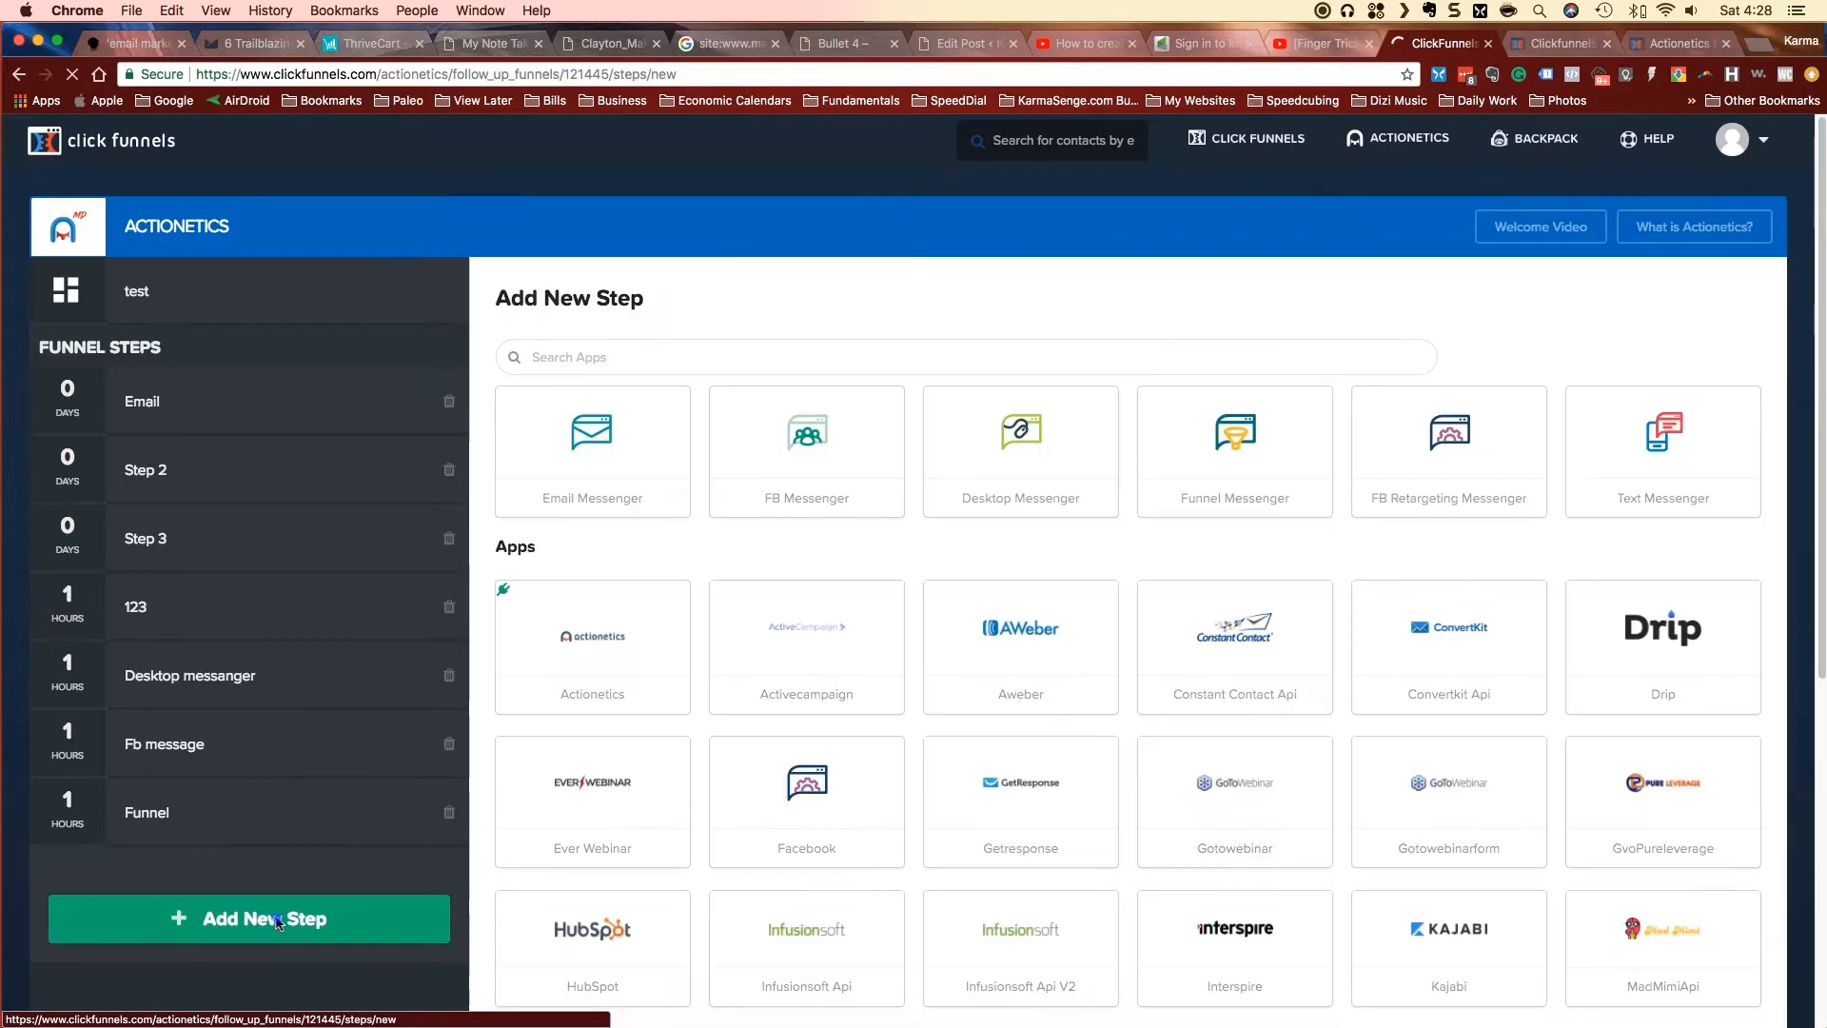
left_click(1268, 442)
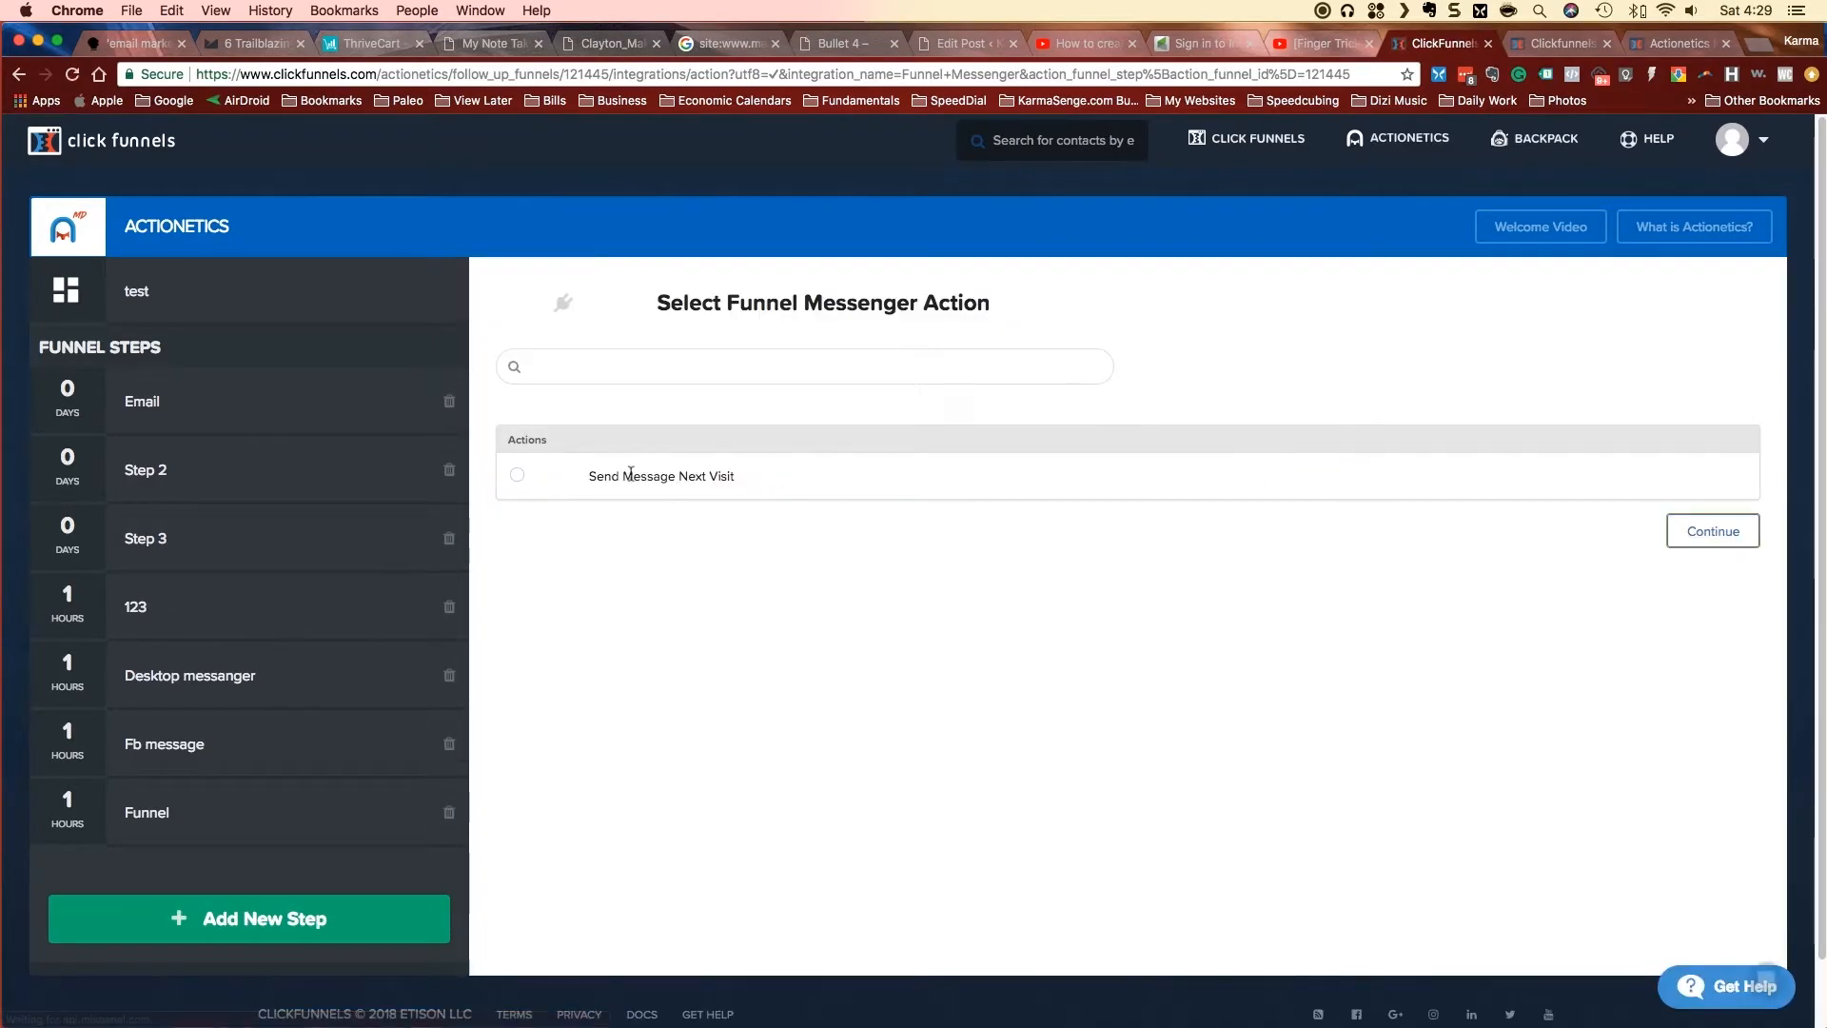
left_click(516, 474)
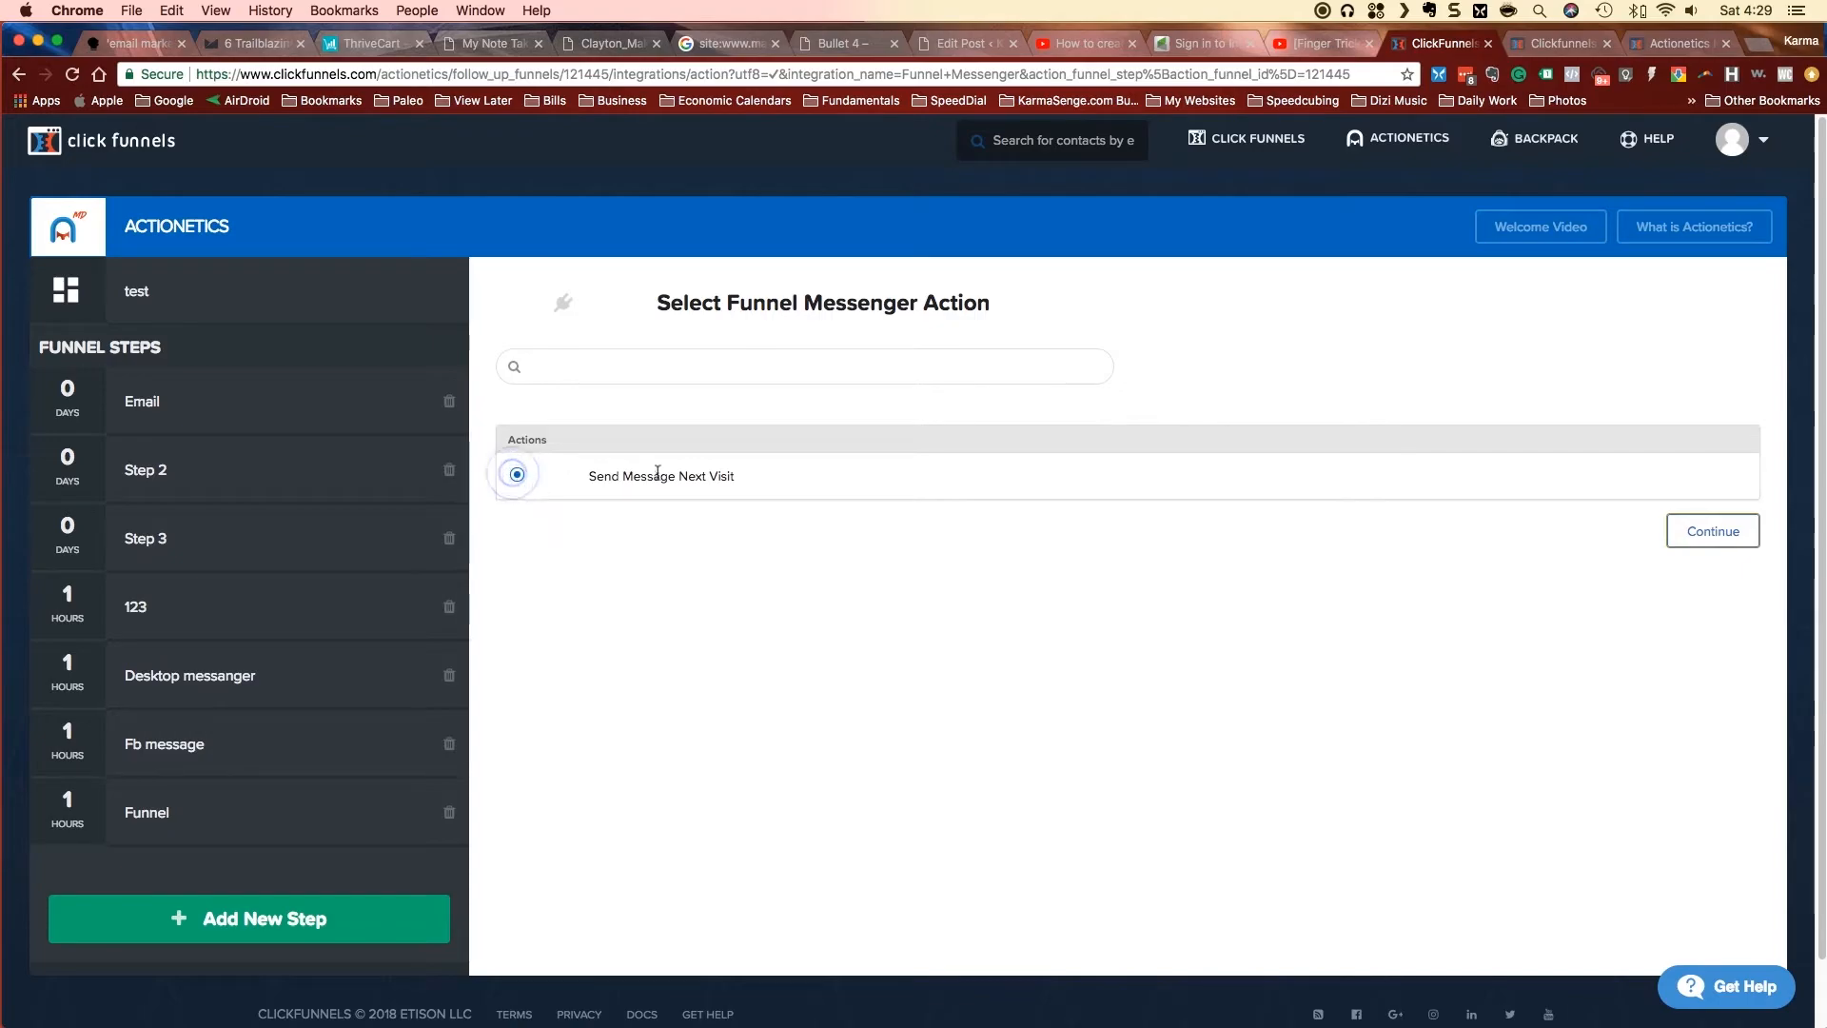
left_click(1683, 536)
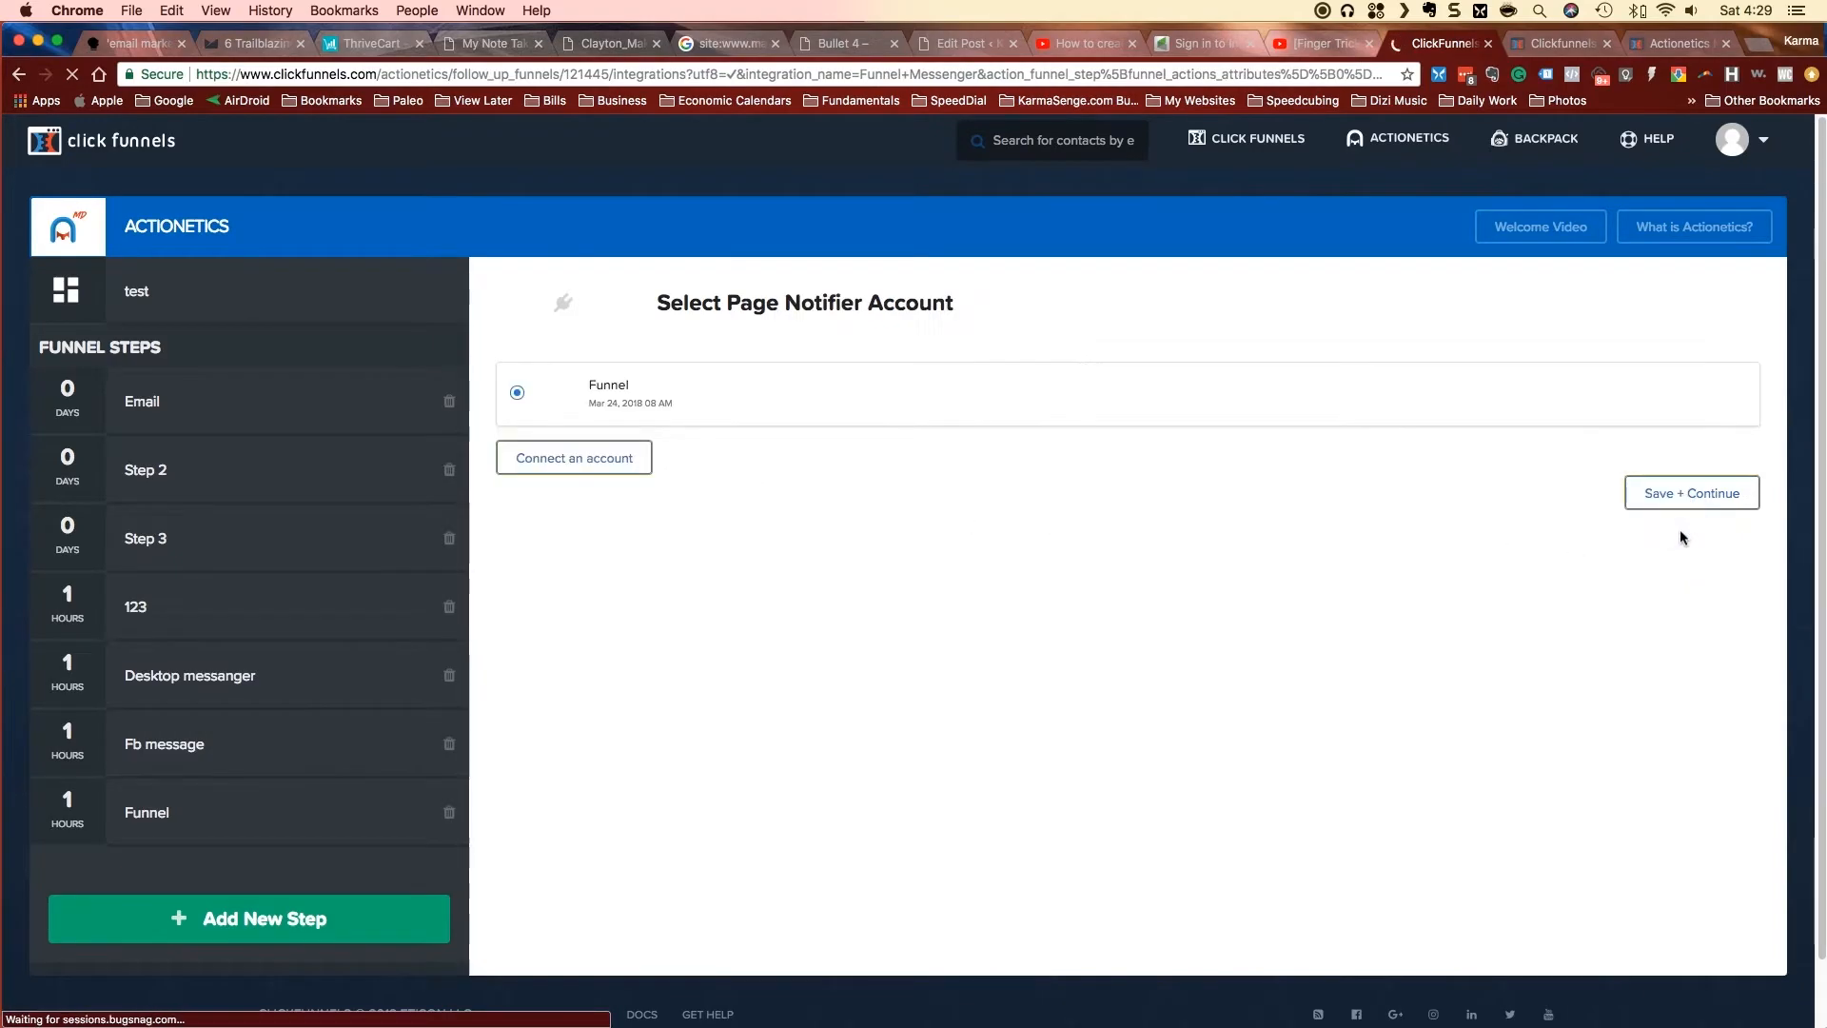
left_click(1680, 495)
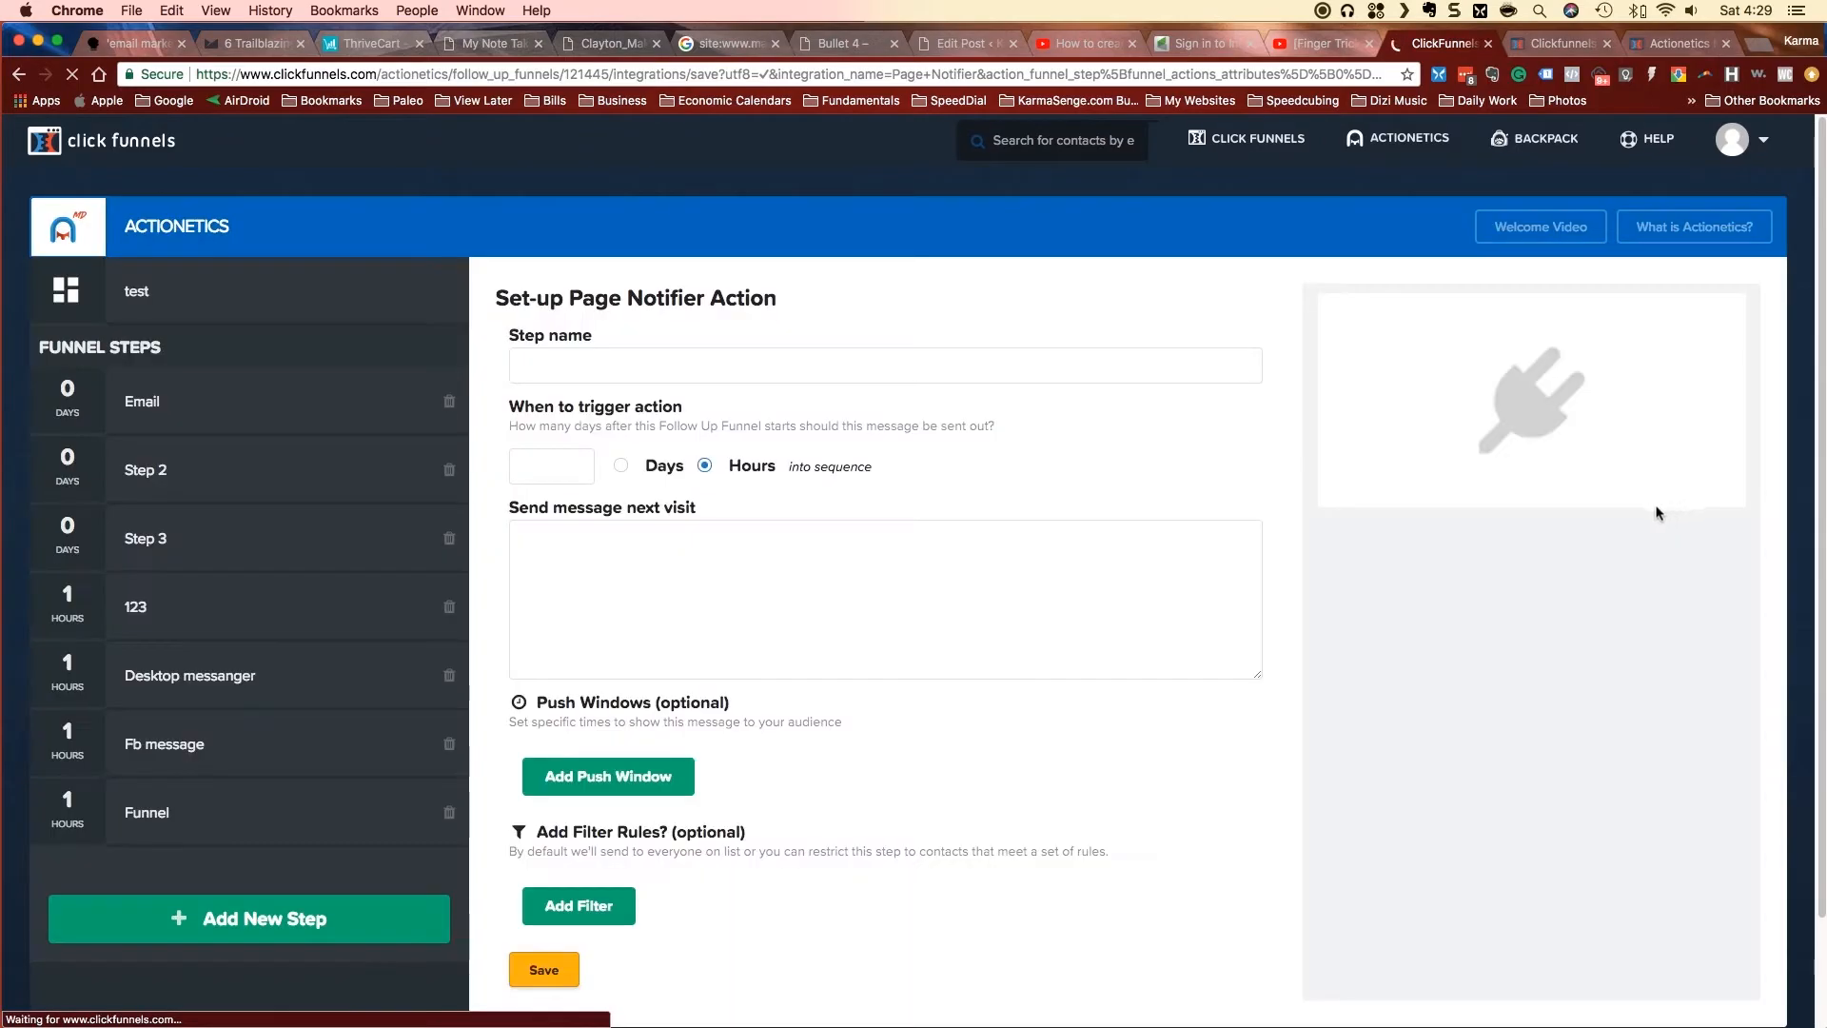
left_click(560, 376)
left_click(548, 468)
left_click(583, 570)
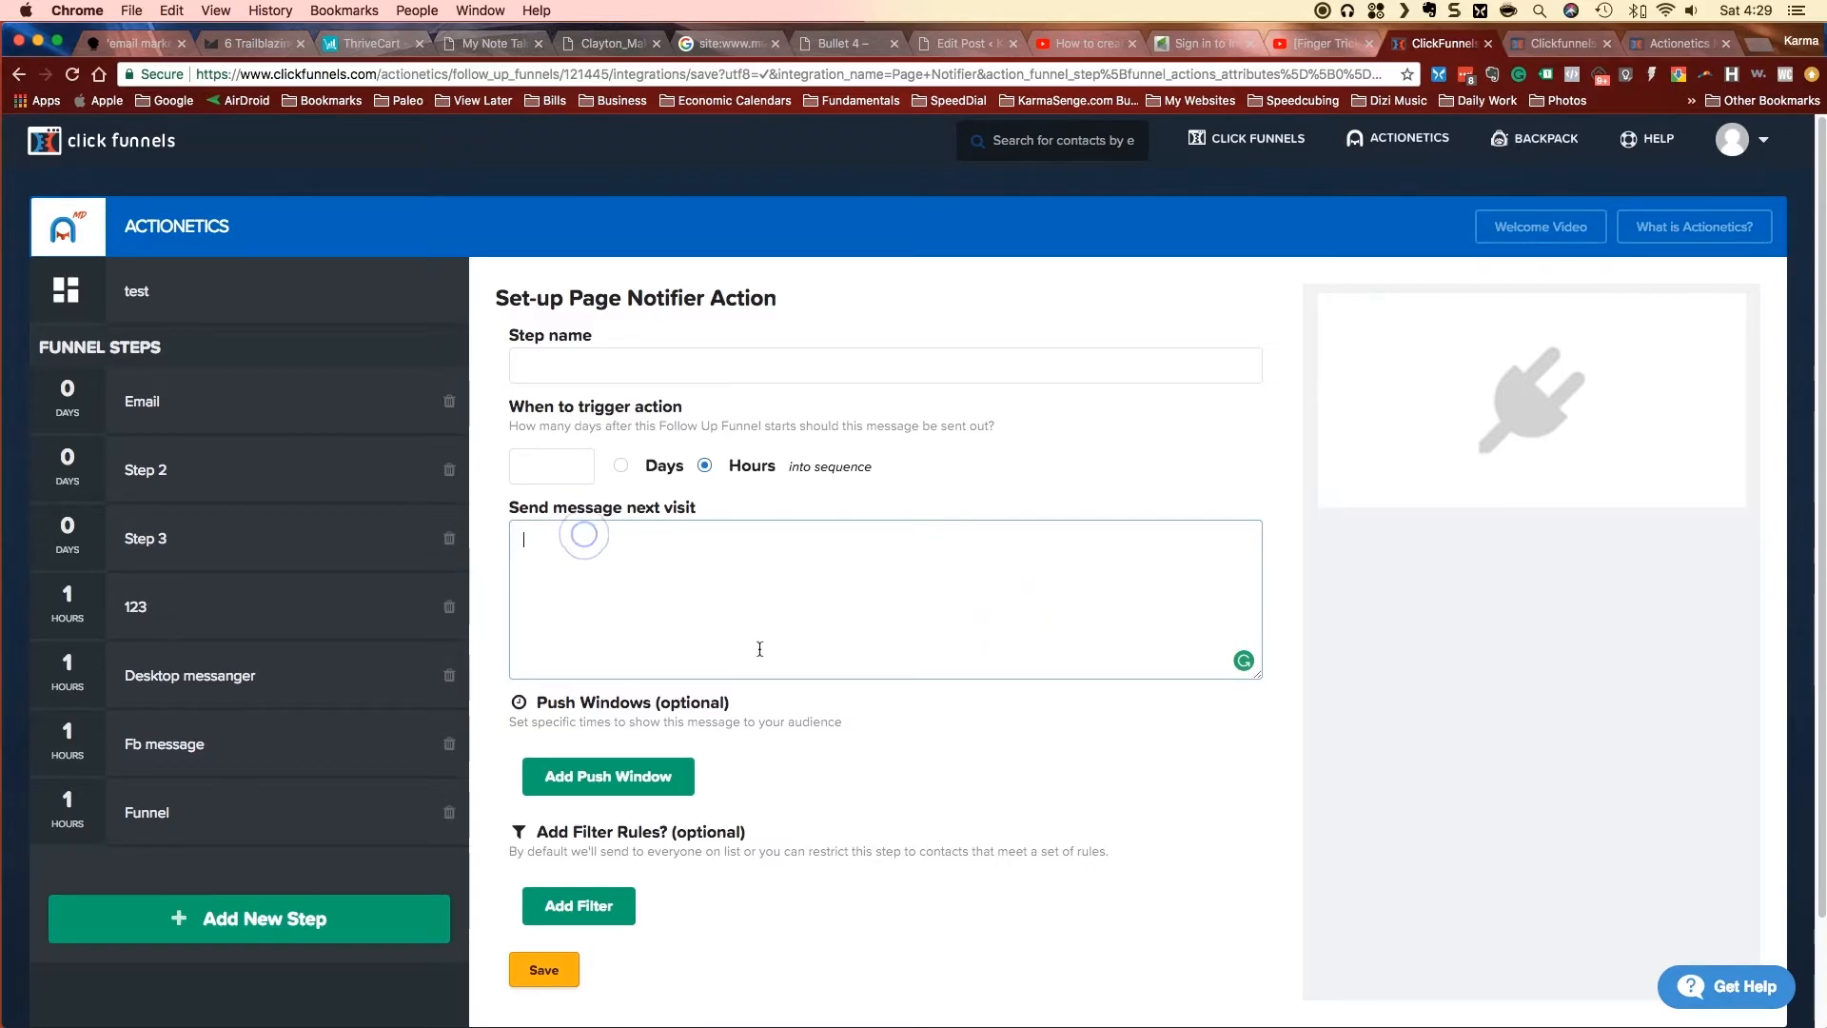
- Choose FB Retargeting Messenger for a new funnel step and examine its available audience actions
left_click(348, 925)
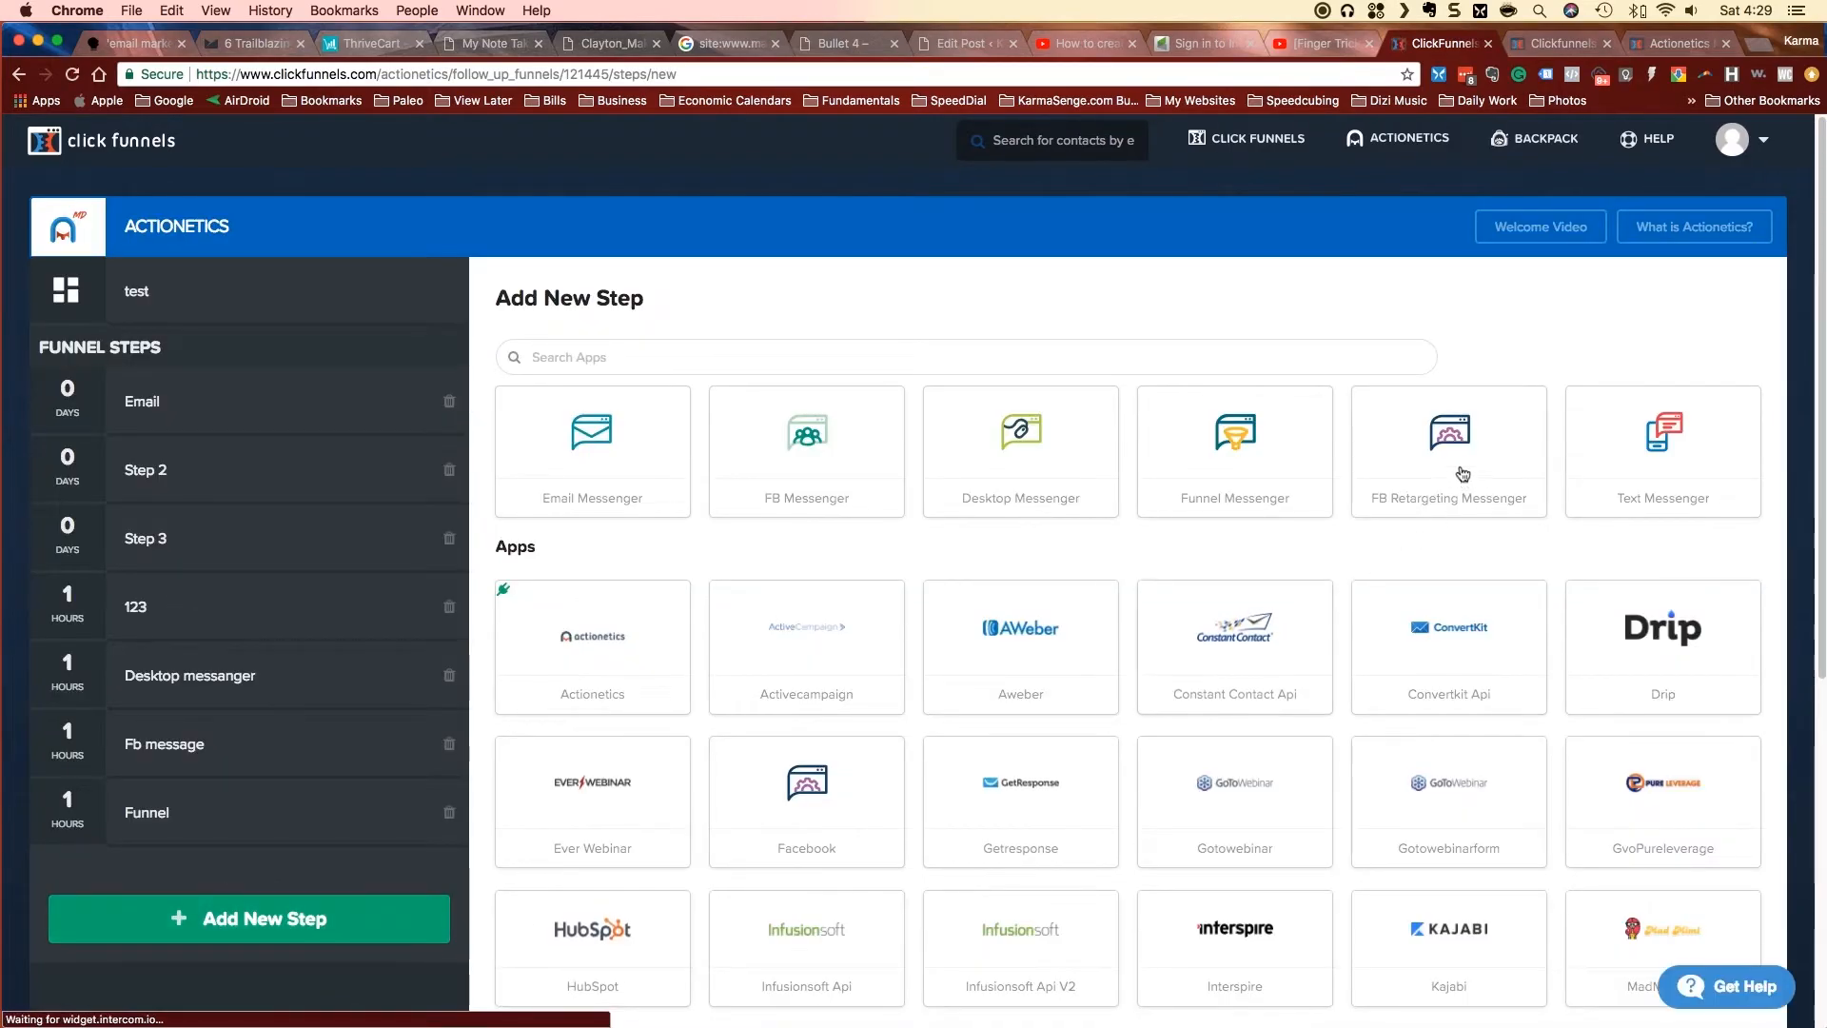
left_click(1454, 416)
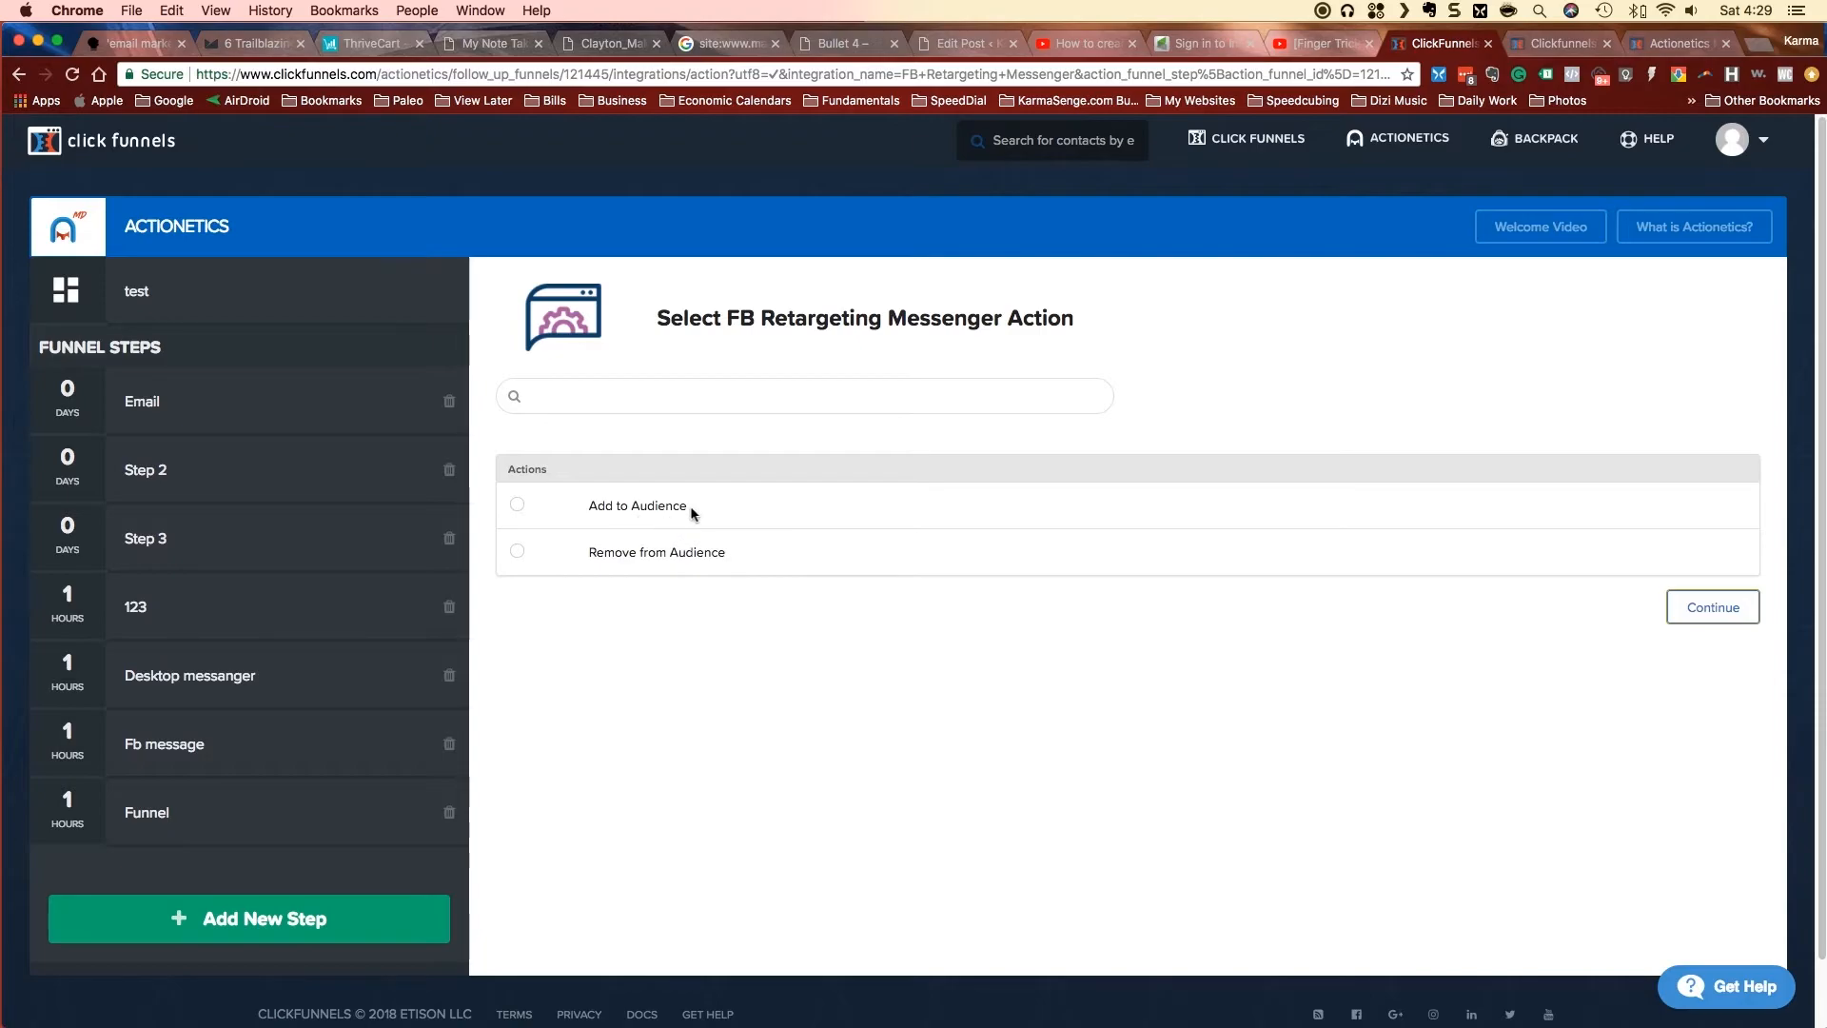
left_click(609, 555)
left_click(1564, 40)
left_click_drag(682, 145, 604, 191)
left_click(488, 244)
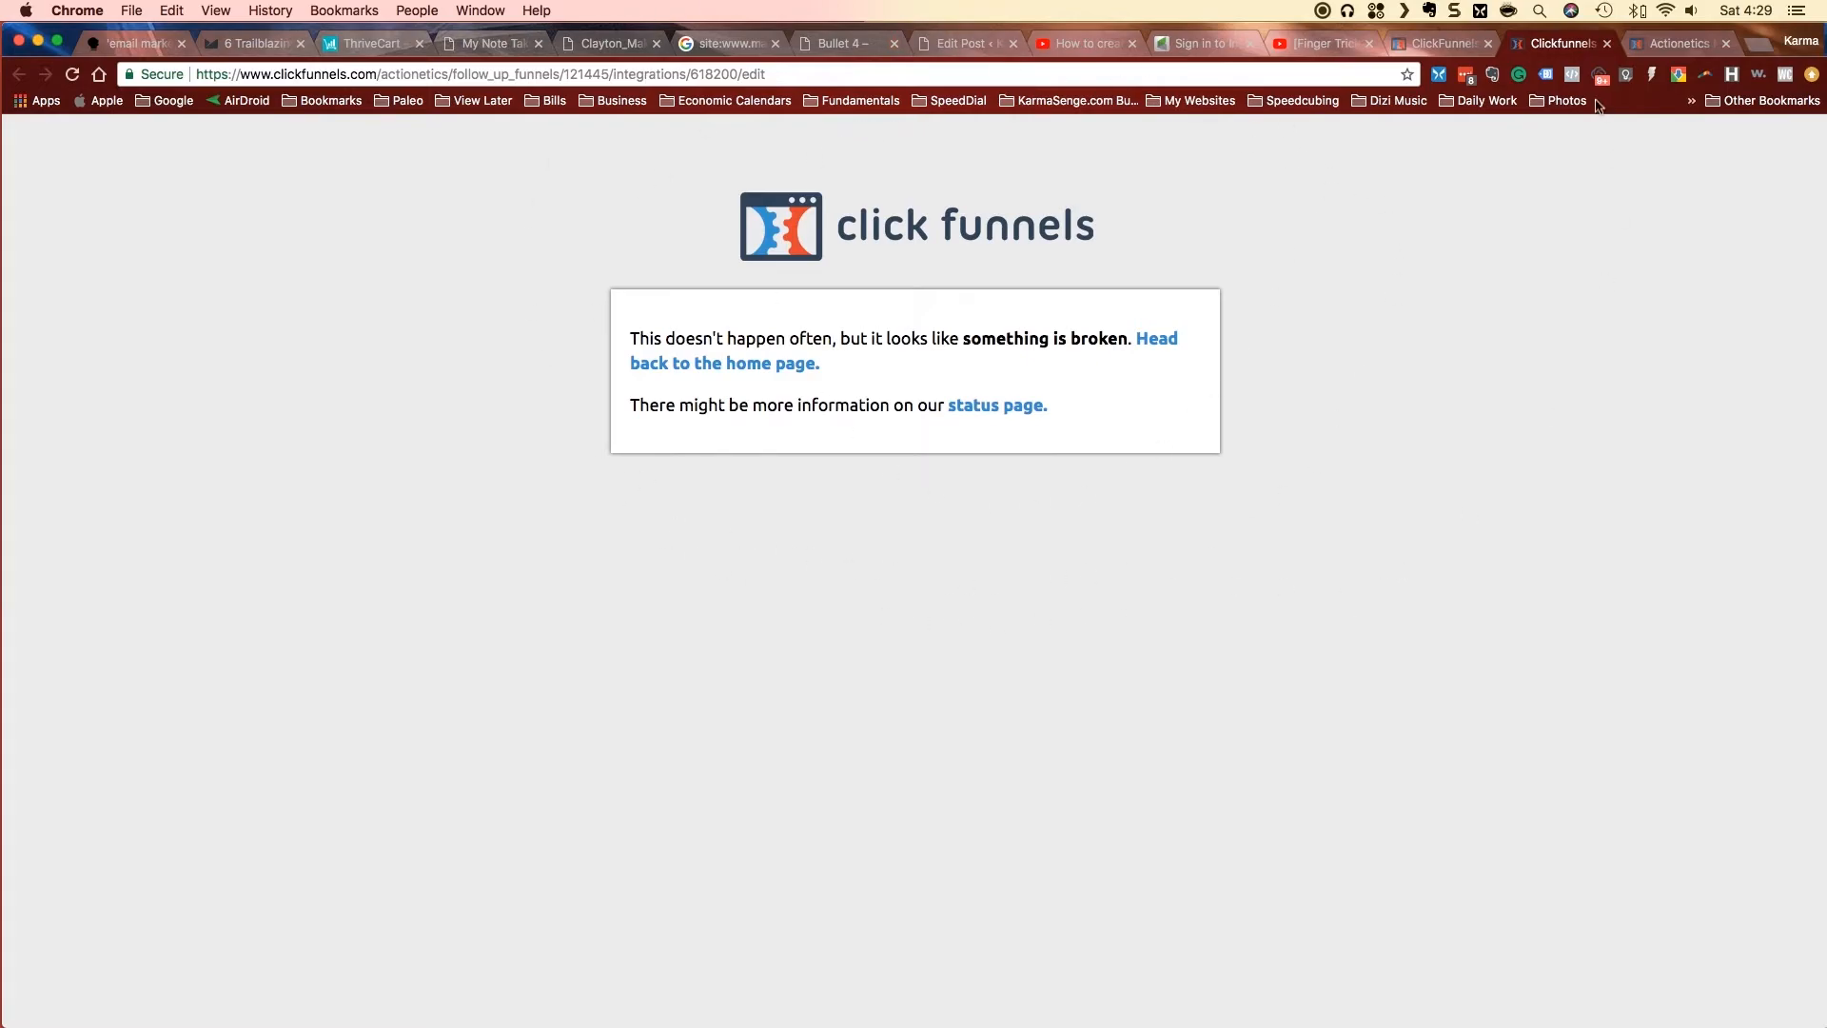
left_click(1443, 46)
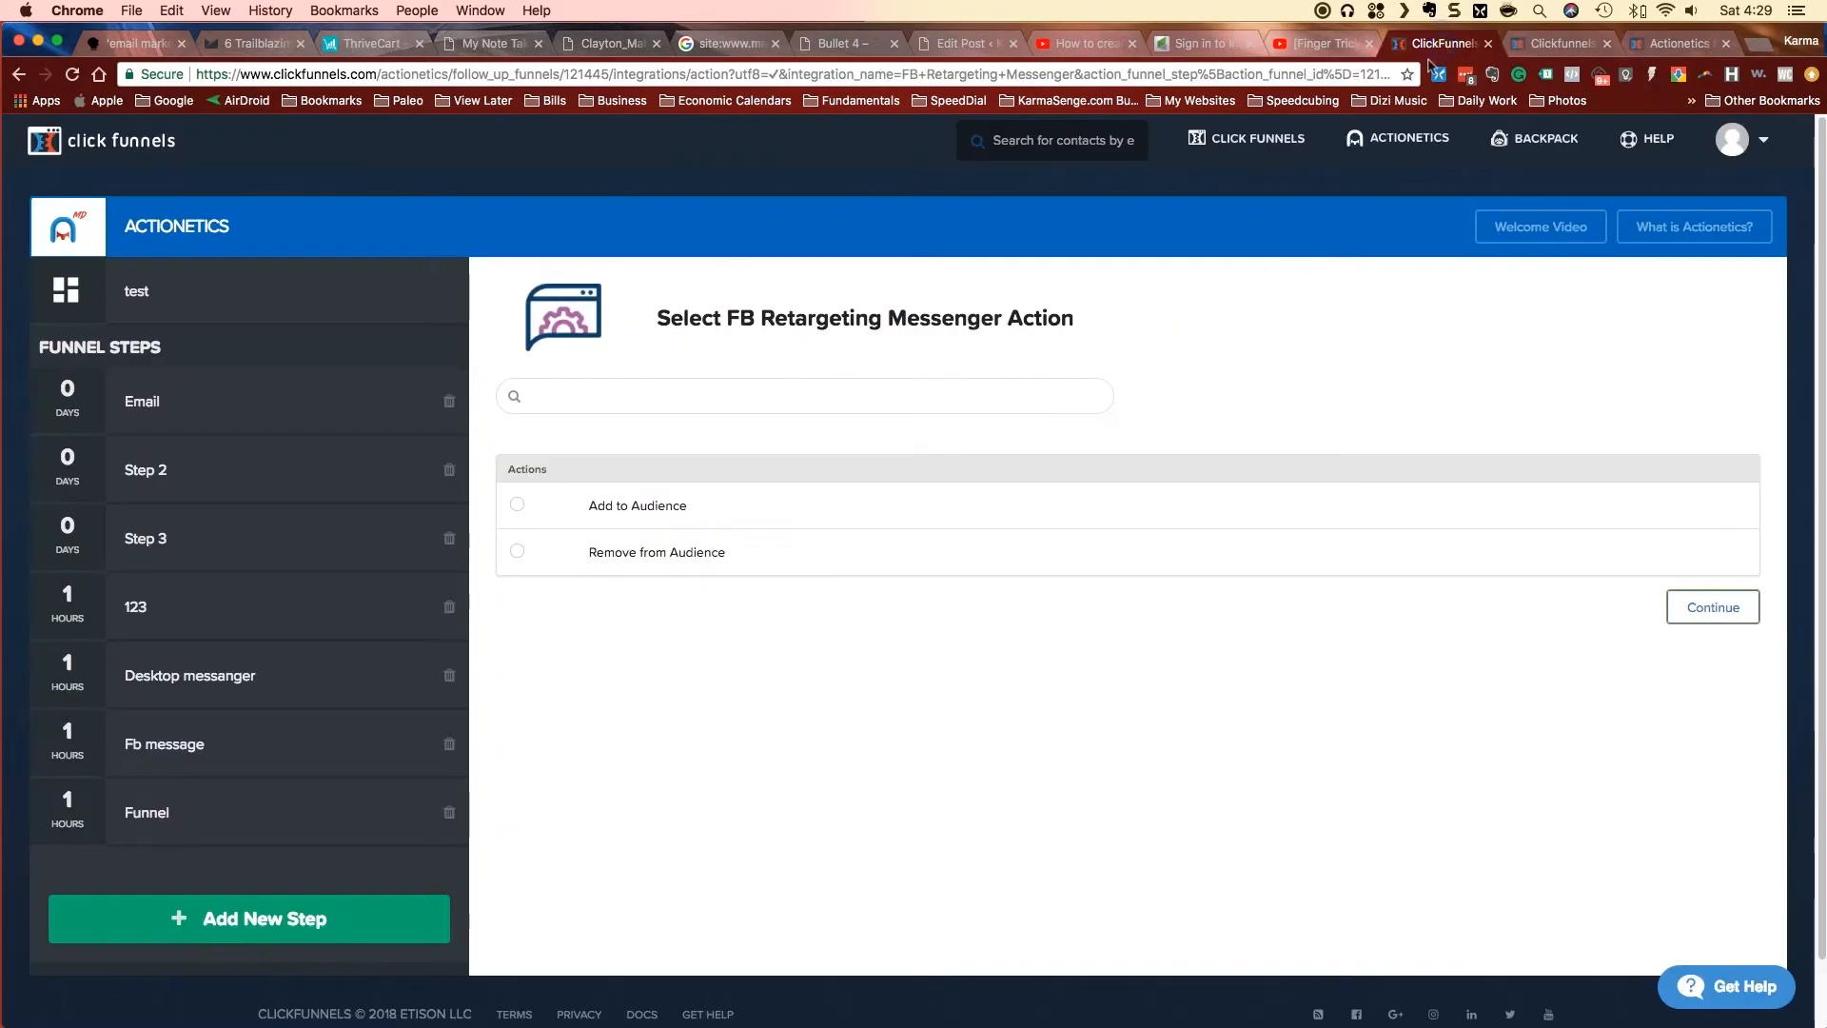
left_click(934, 724)
scroll(930, 716, "down", 2)
scroll(930, 716, "up", 2)
scroll(933, 704, "down", 2)
scroll(932, 690, "up", 2)
left_click(936, 650)
left_click_drag(940, 662, 576, 440)
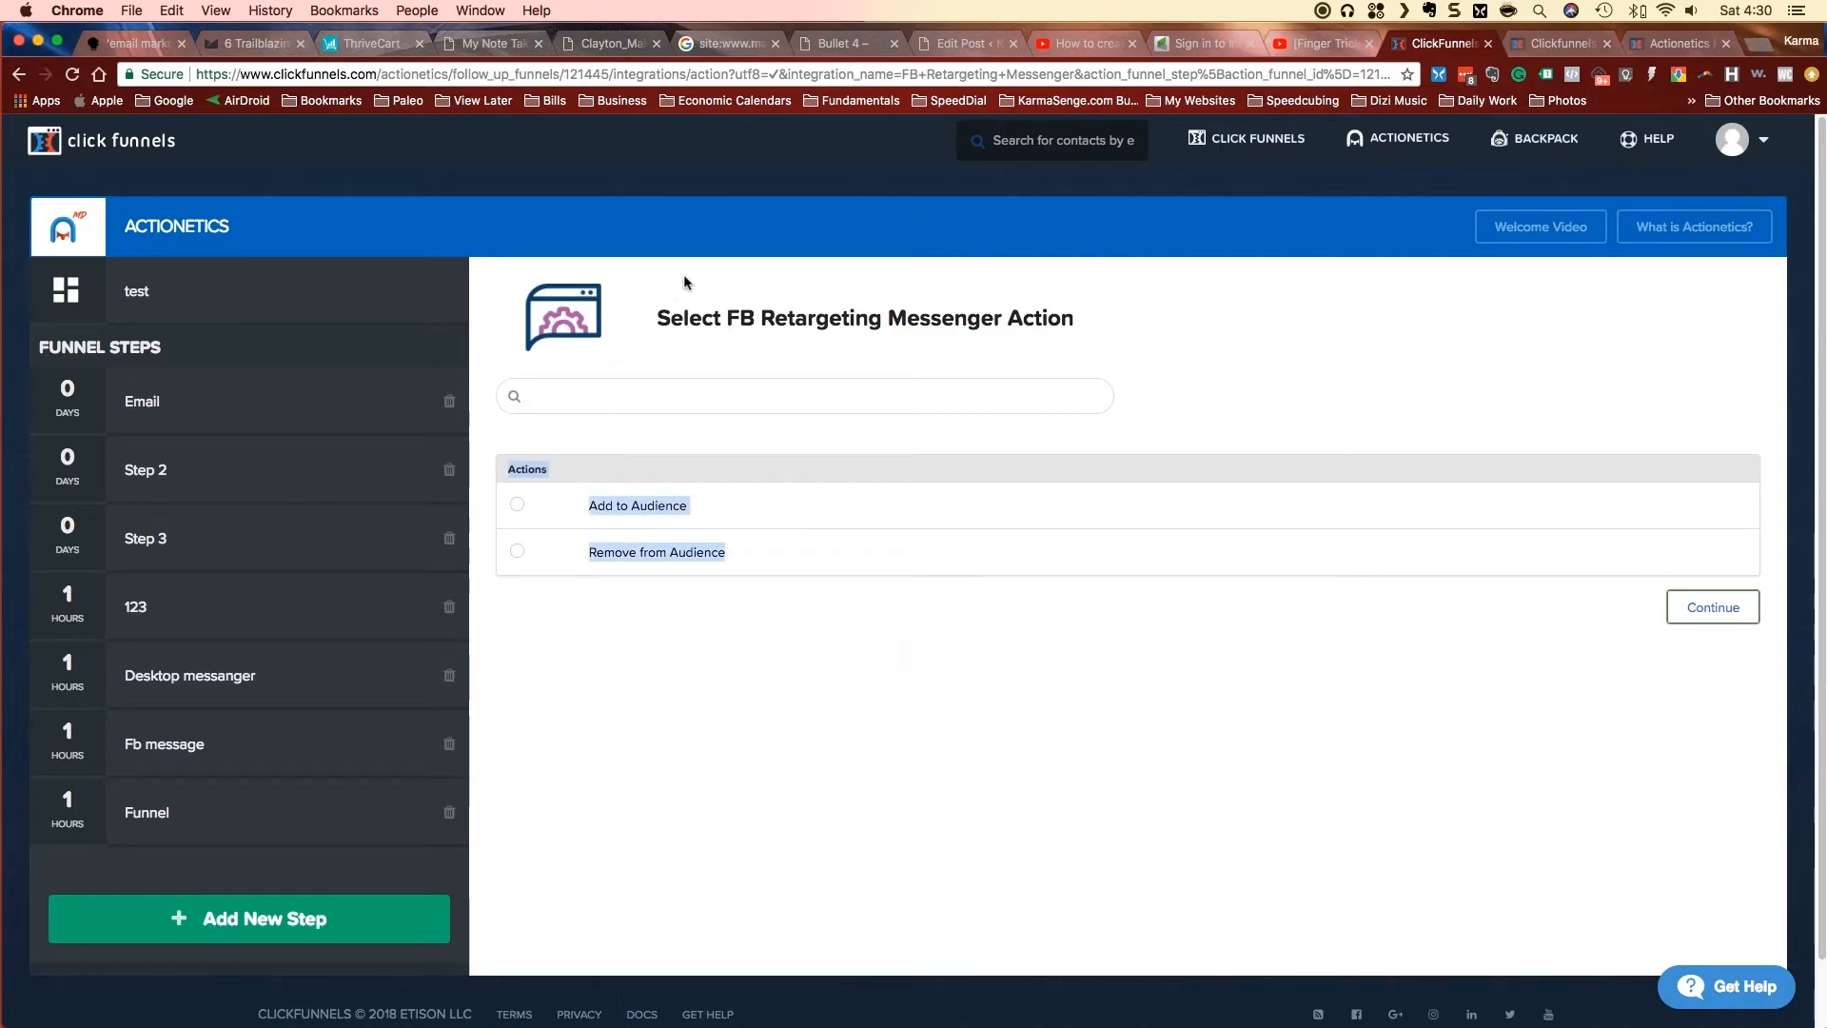
left_click(661, 300)
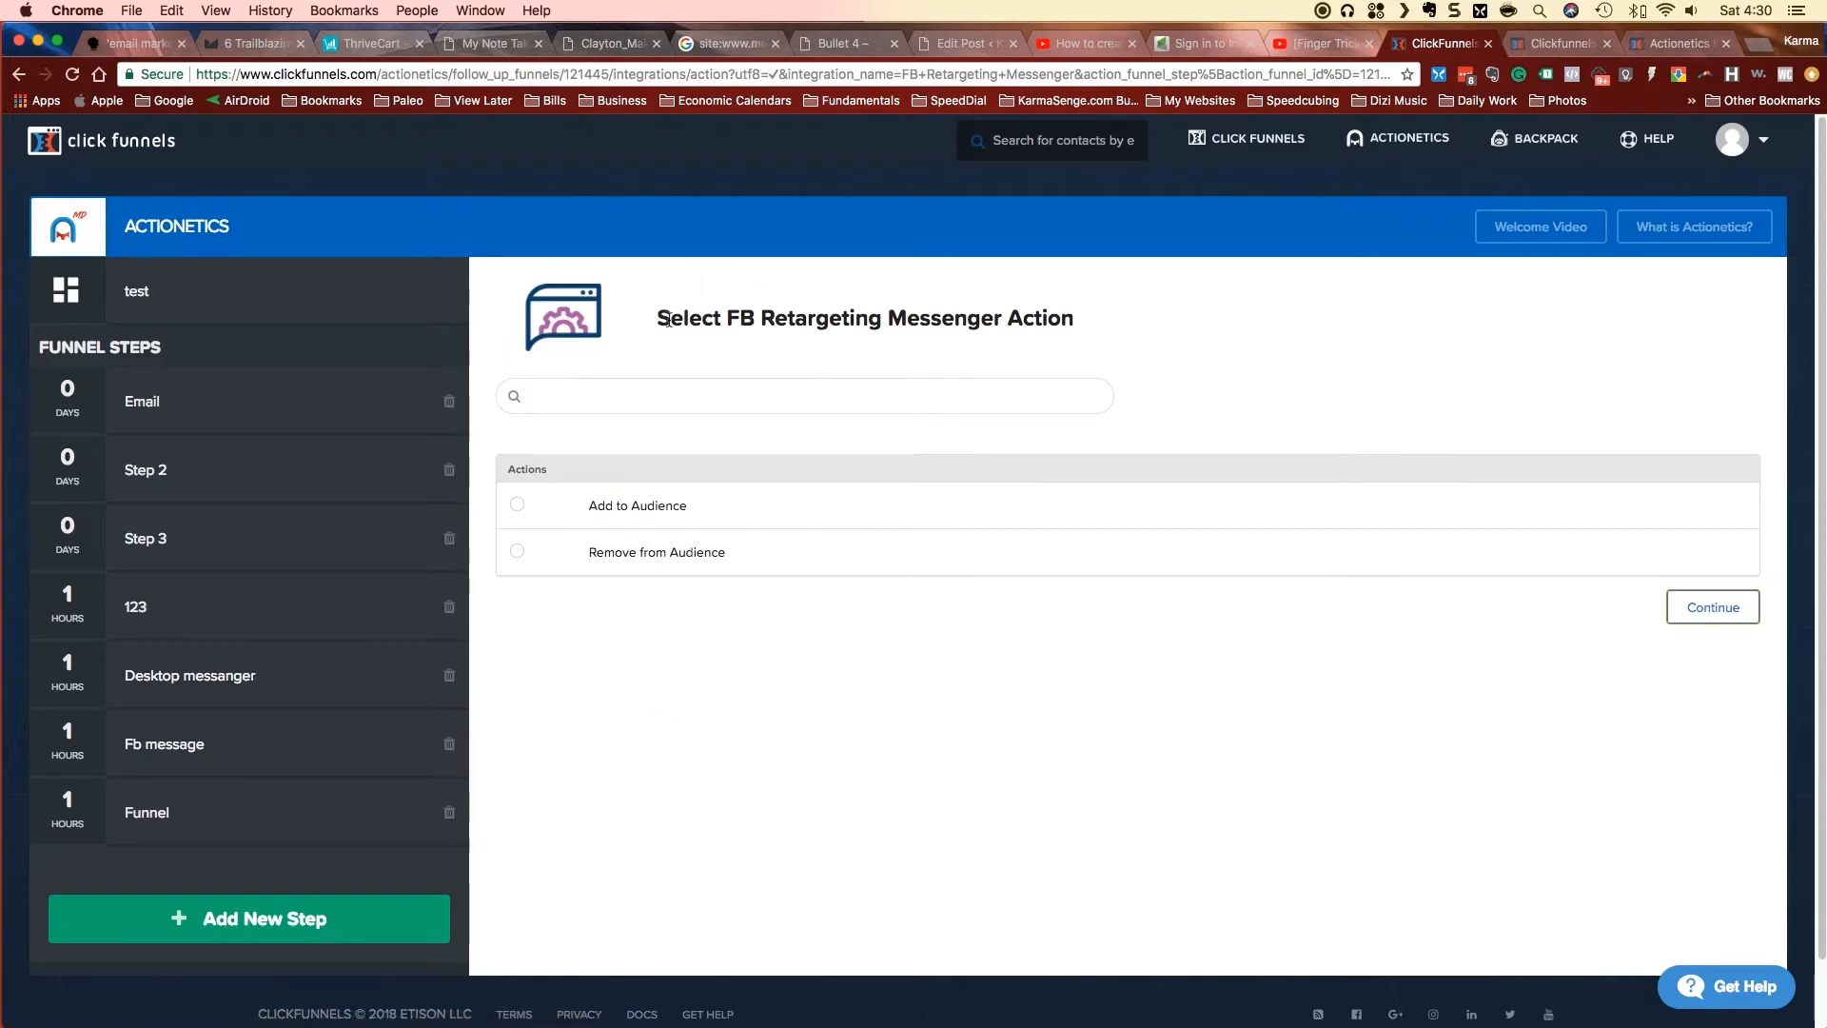
left_click(1549, 47)
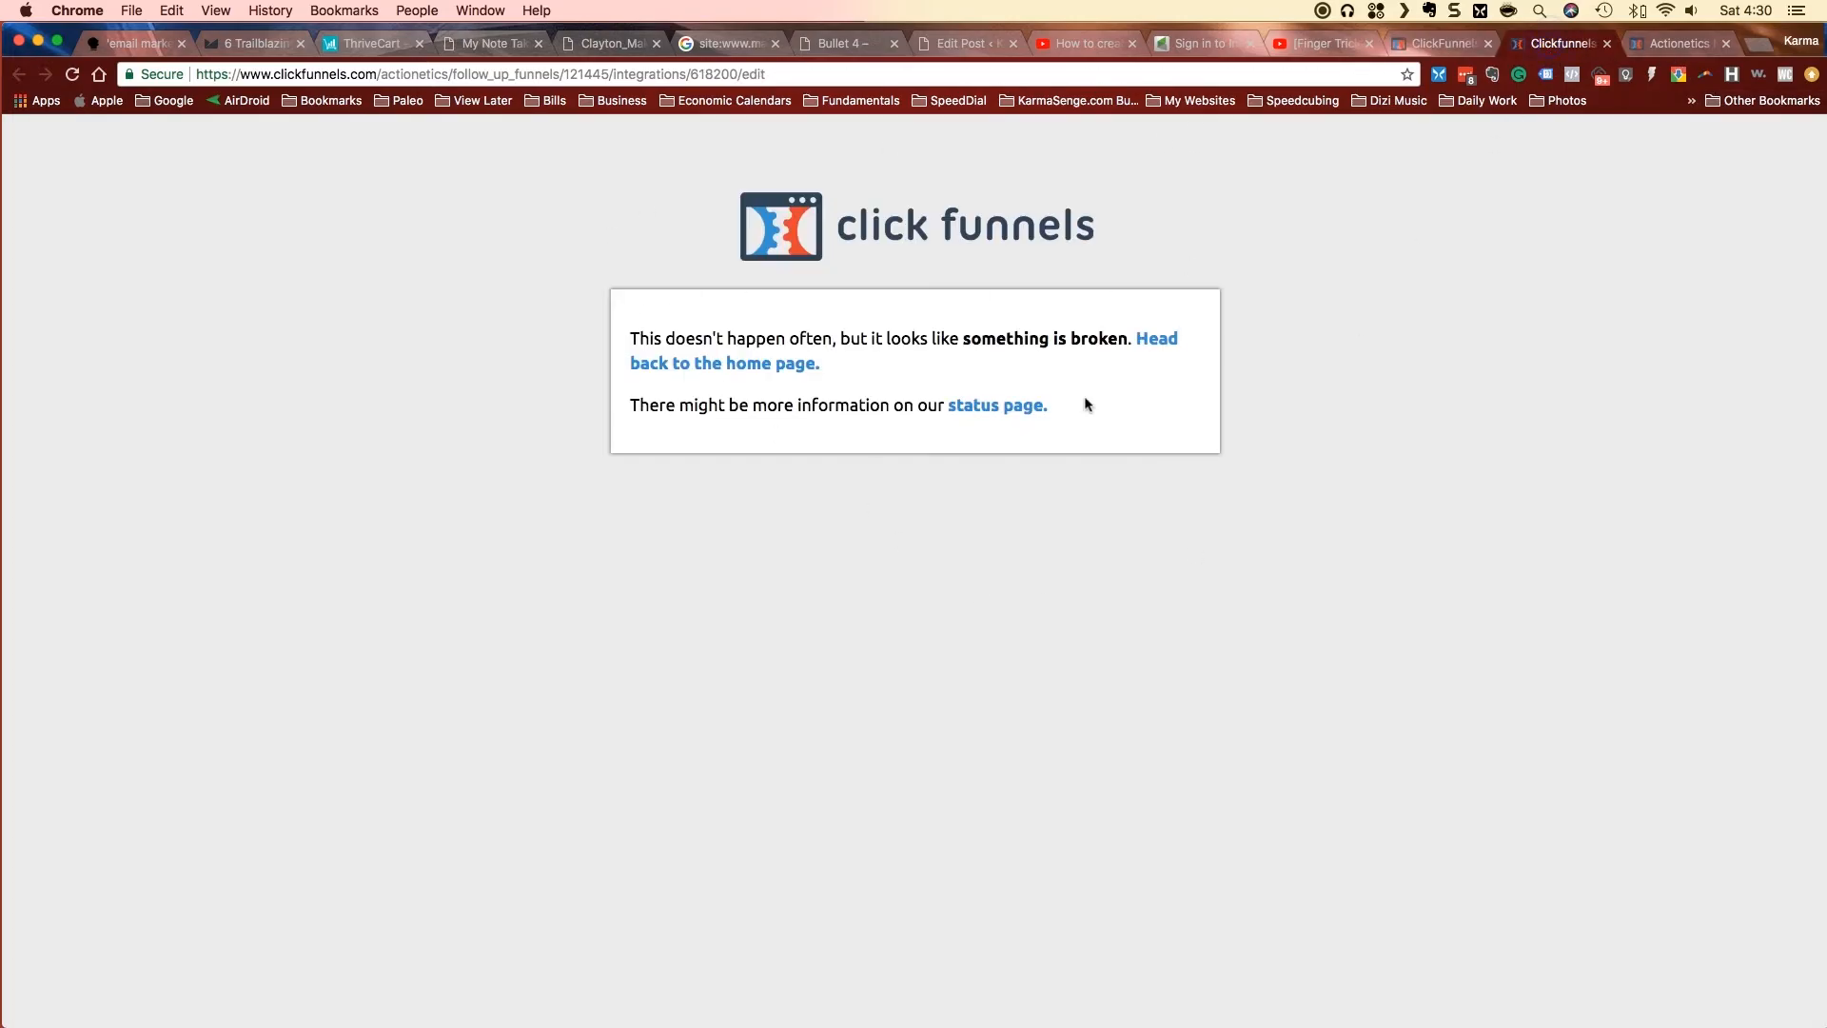
left_click(1442, 43)
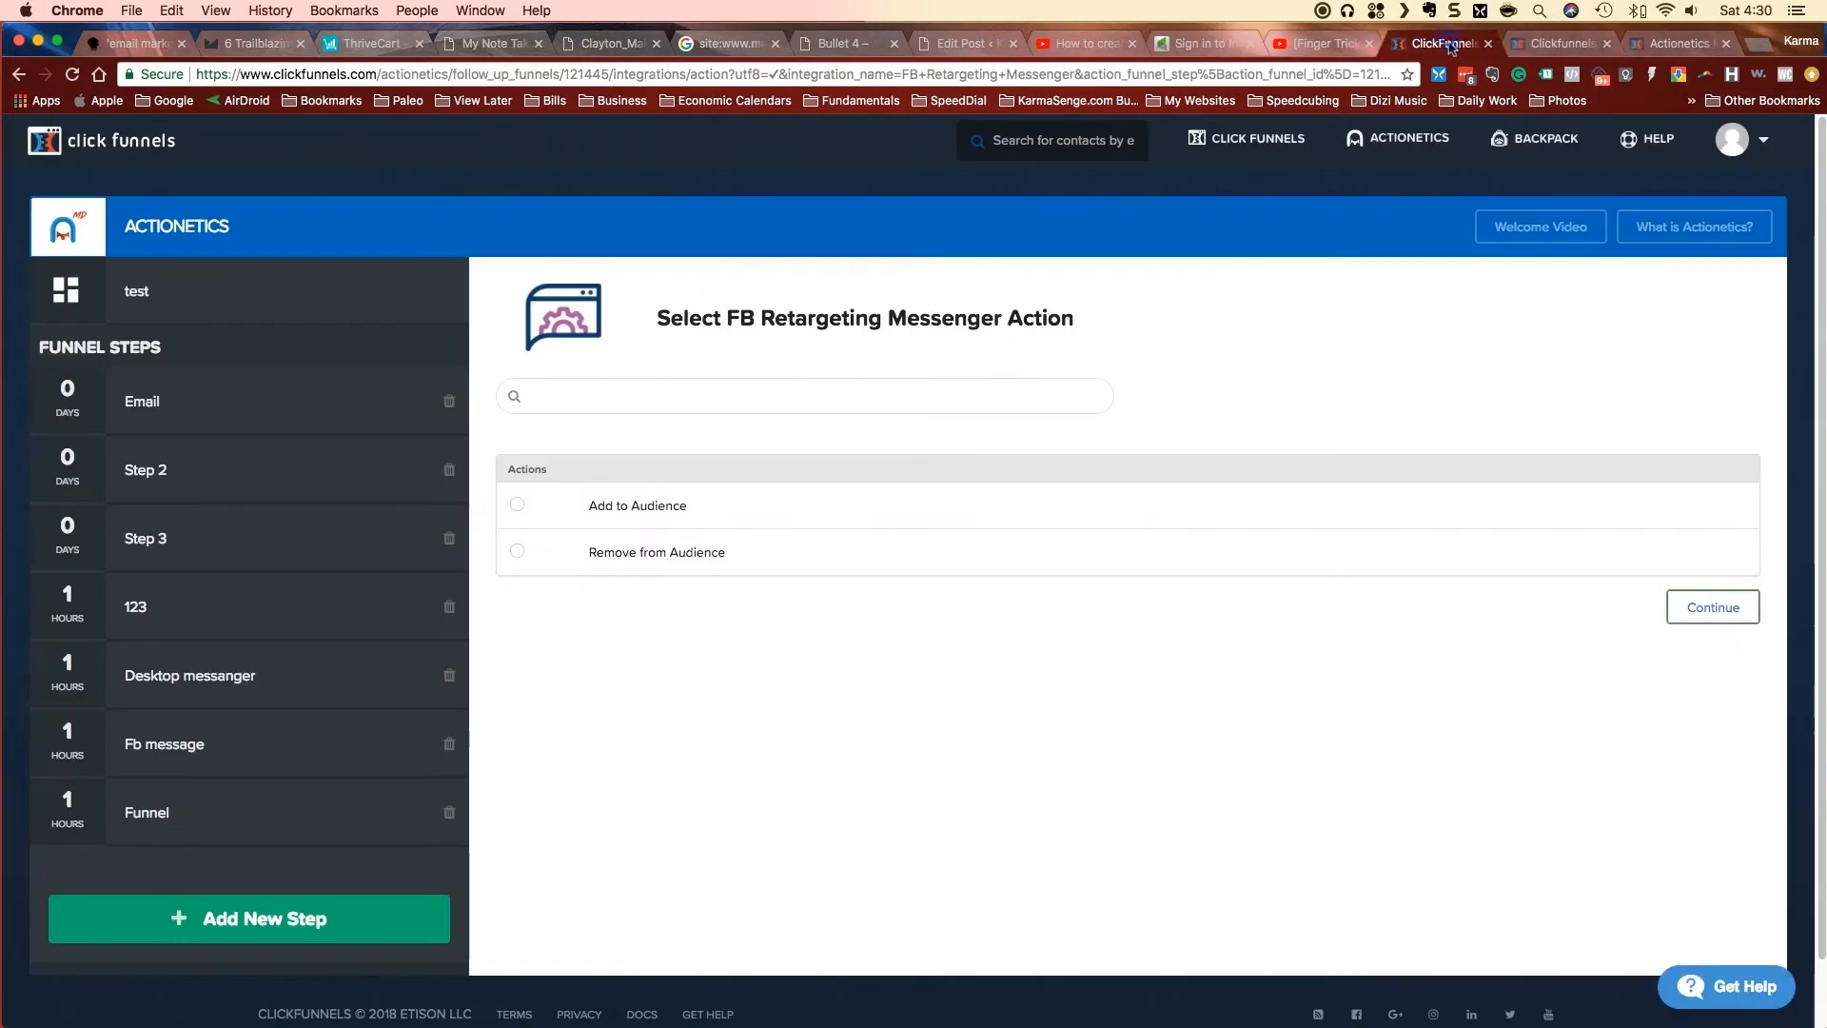
- Try both retargeting actions, Add to Audience and Remove from Audience, leaving Add to Audience selected
left_click(515, 504)
left_click(520, 553)
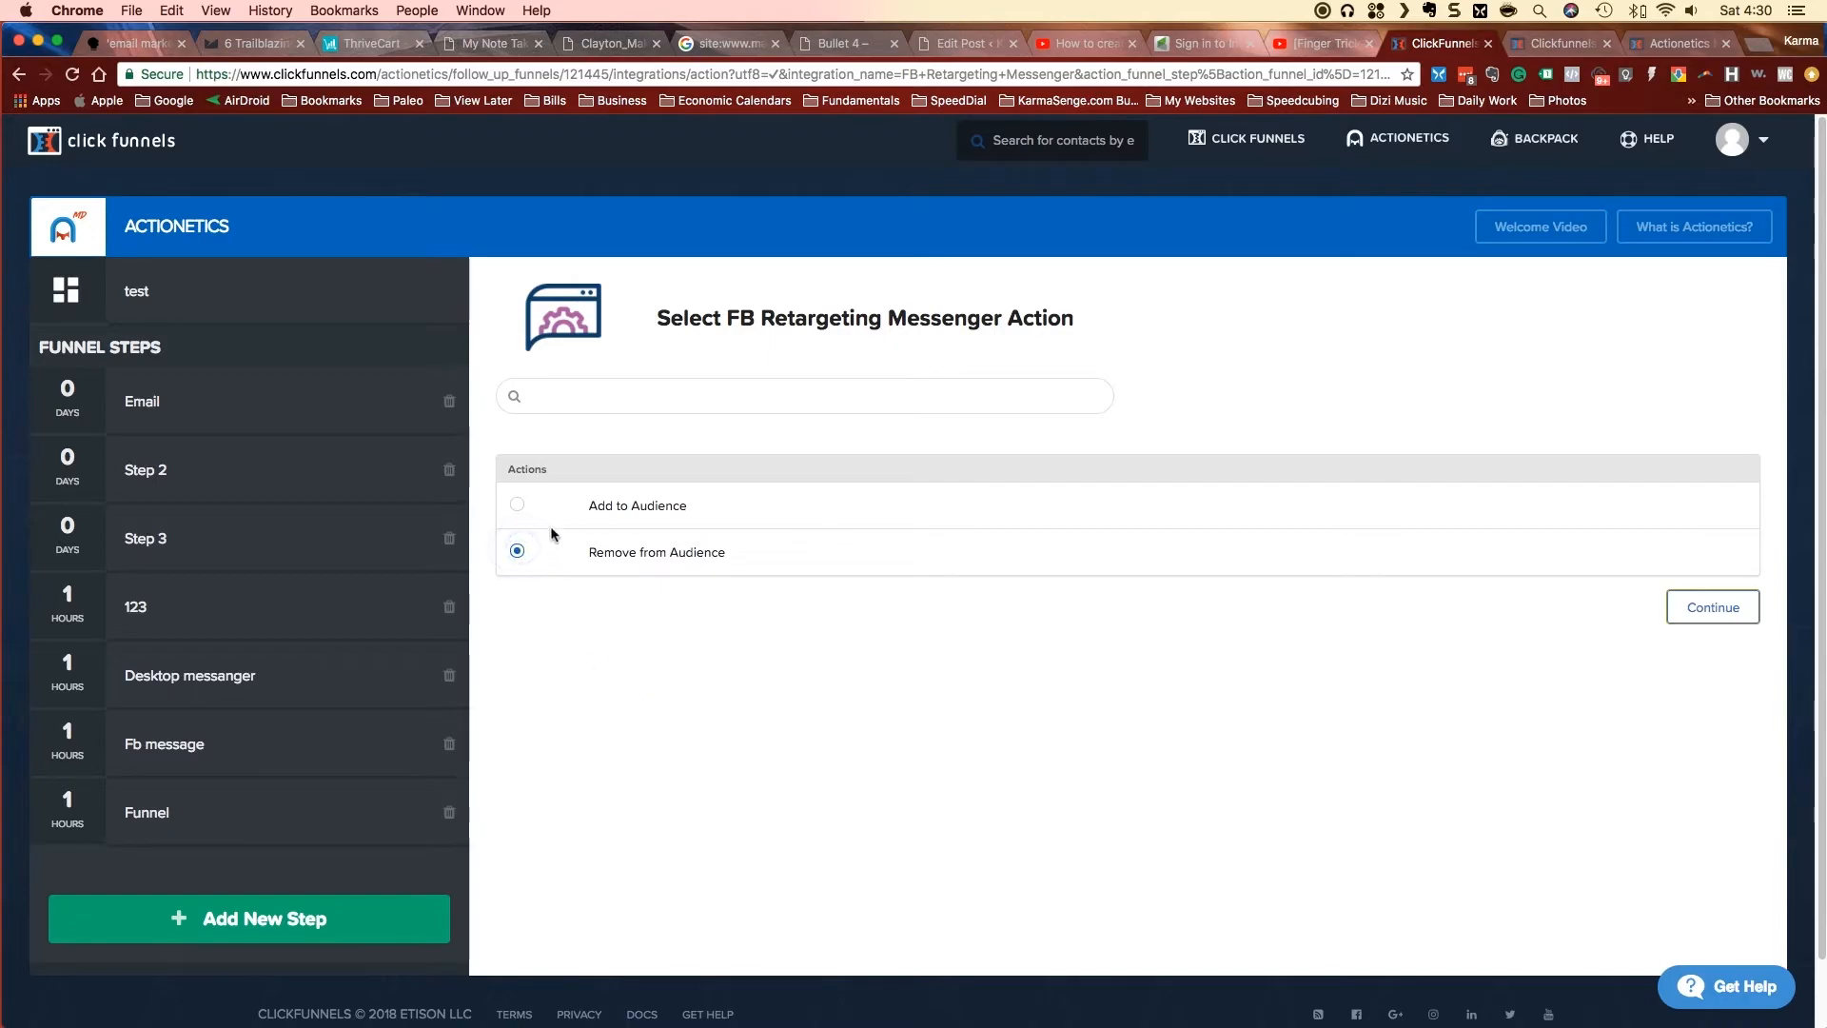
left_click(515, 506)
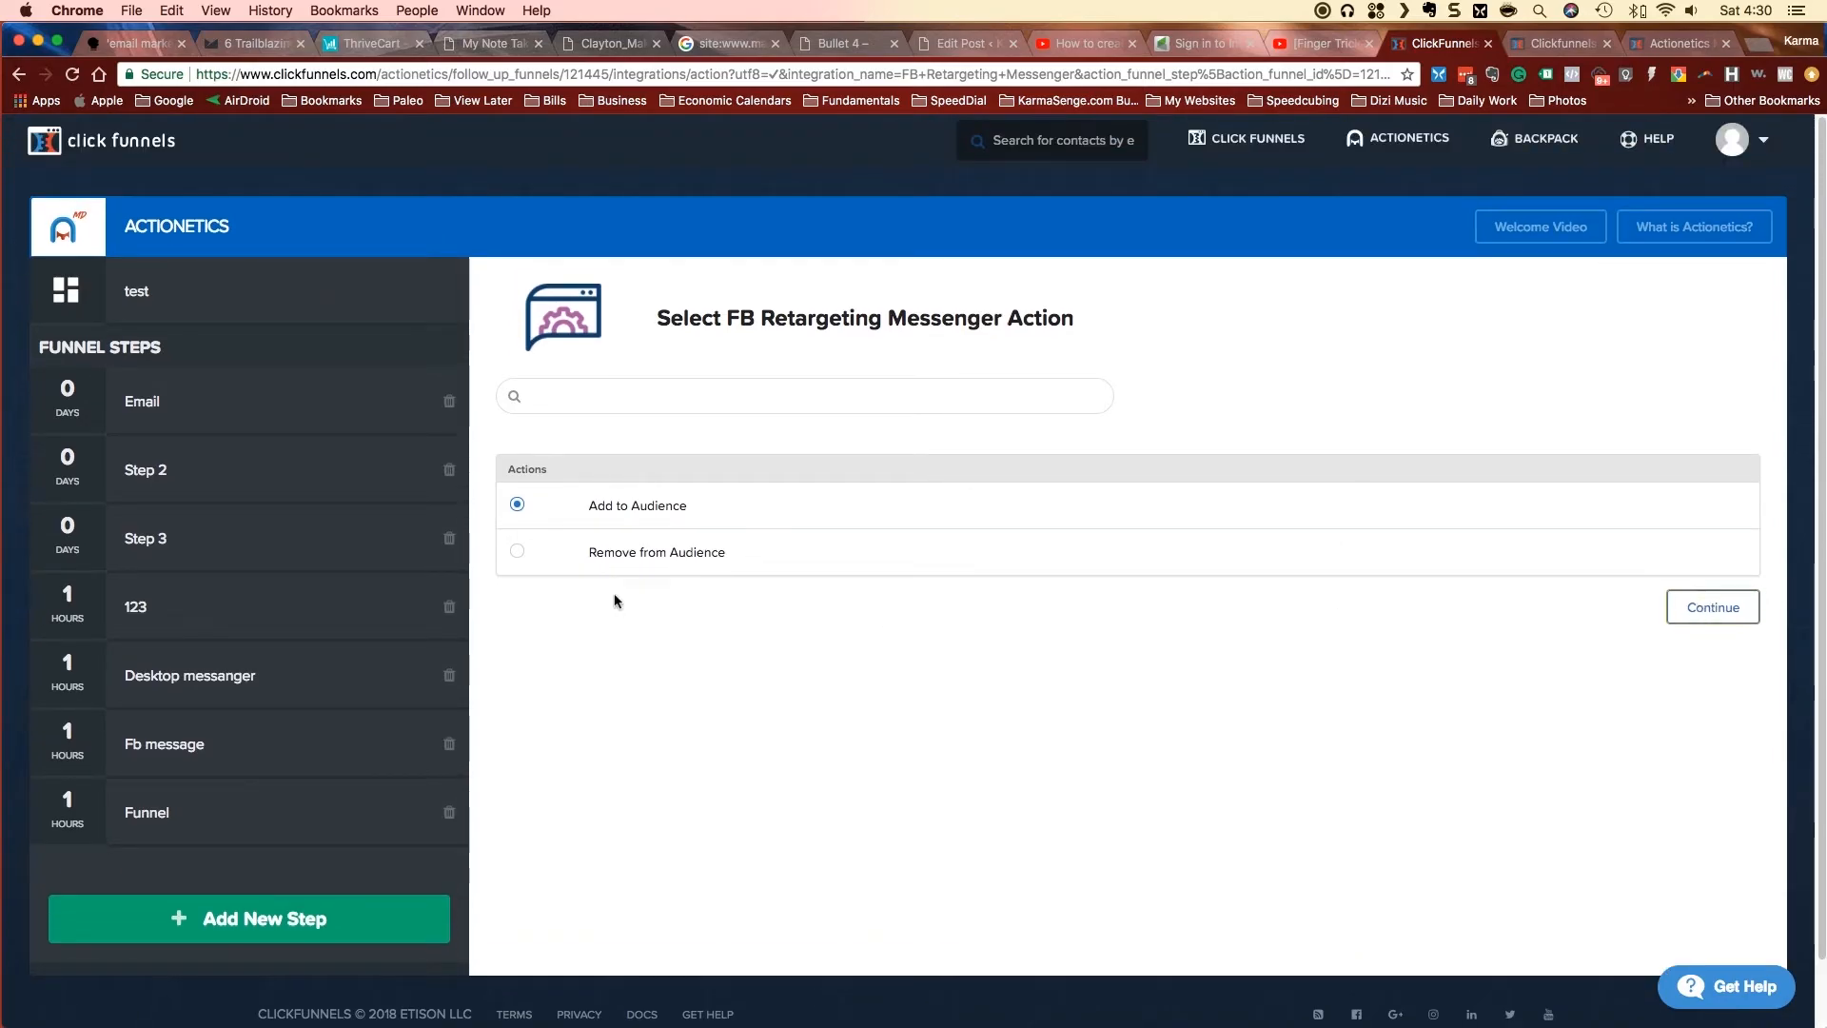
- Examine the Text Messenger's Send SMS action for a new step, and return to the list of step types
left_click(285, 918)
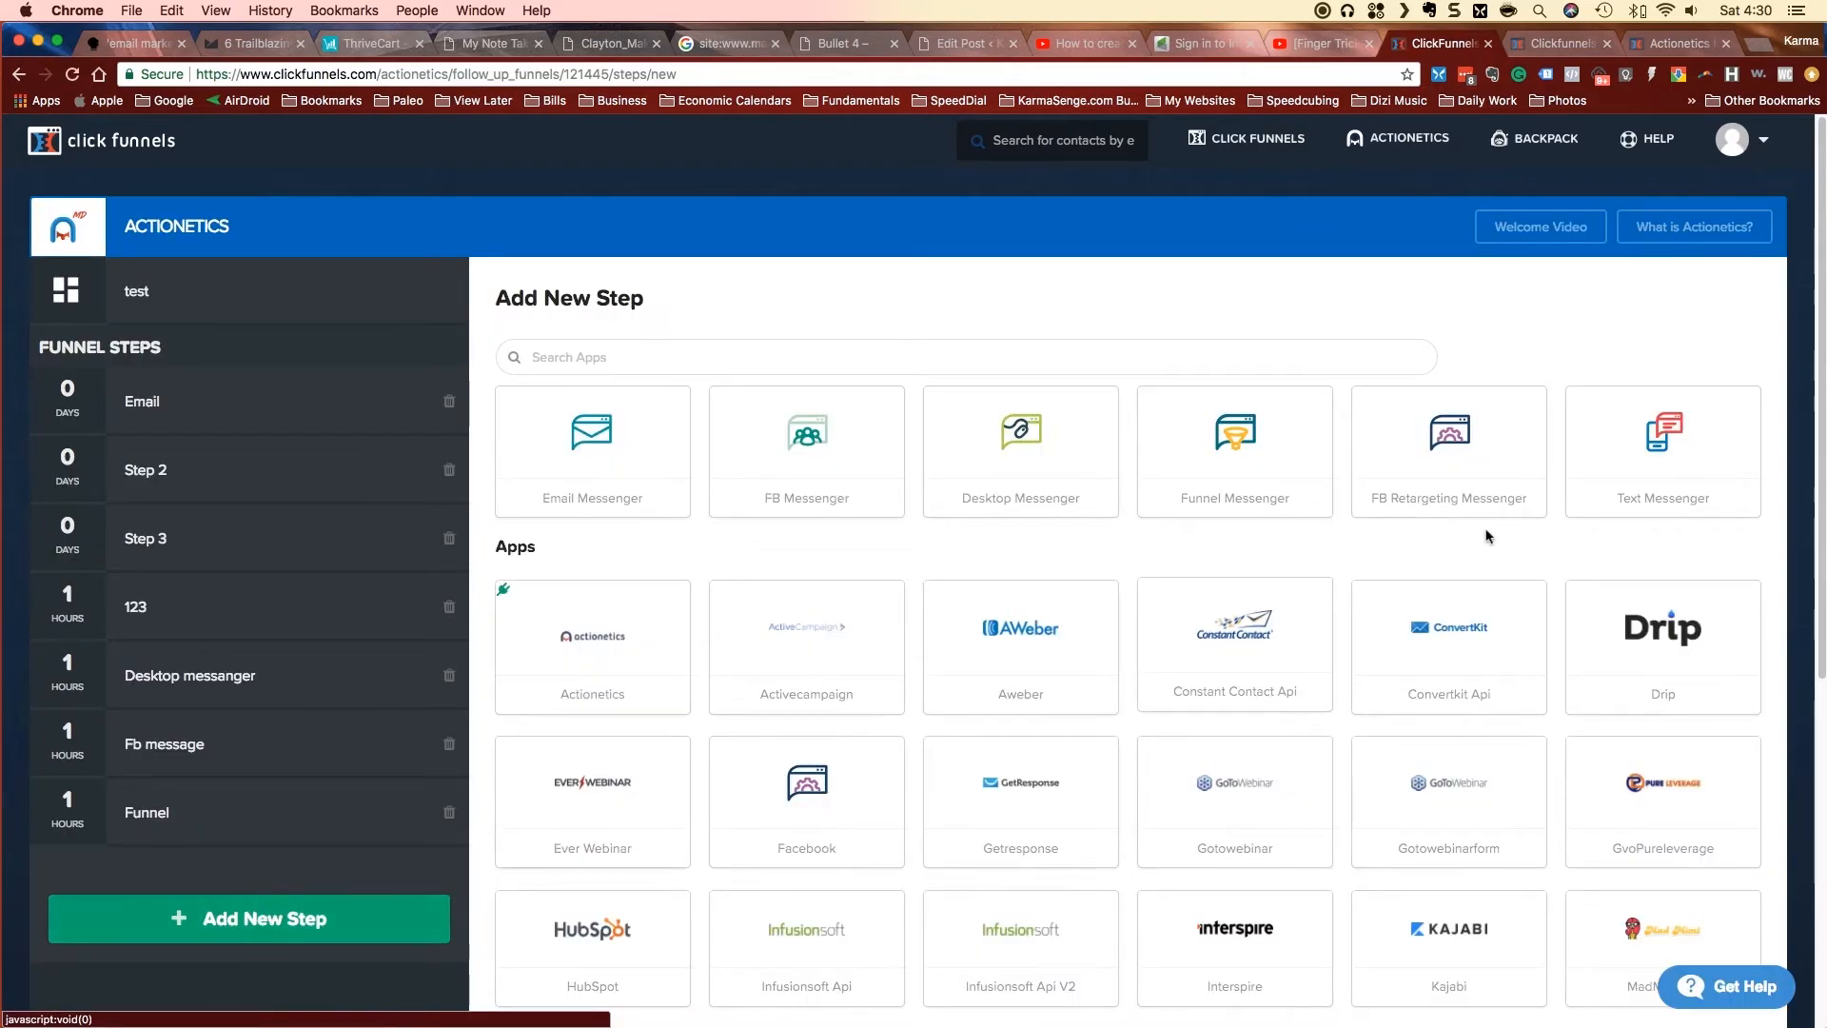
left_click(1657, 443)
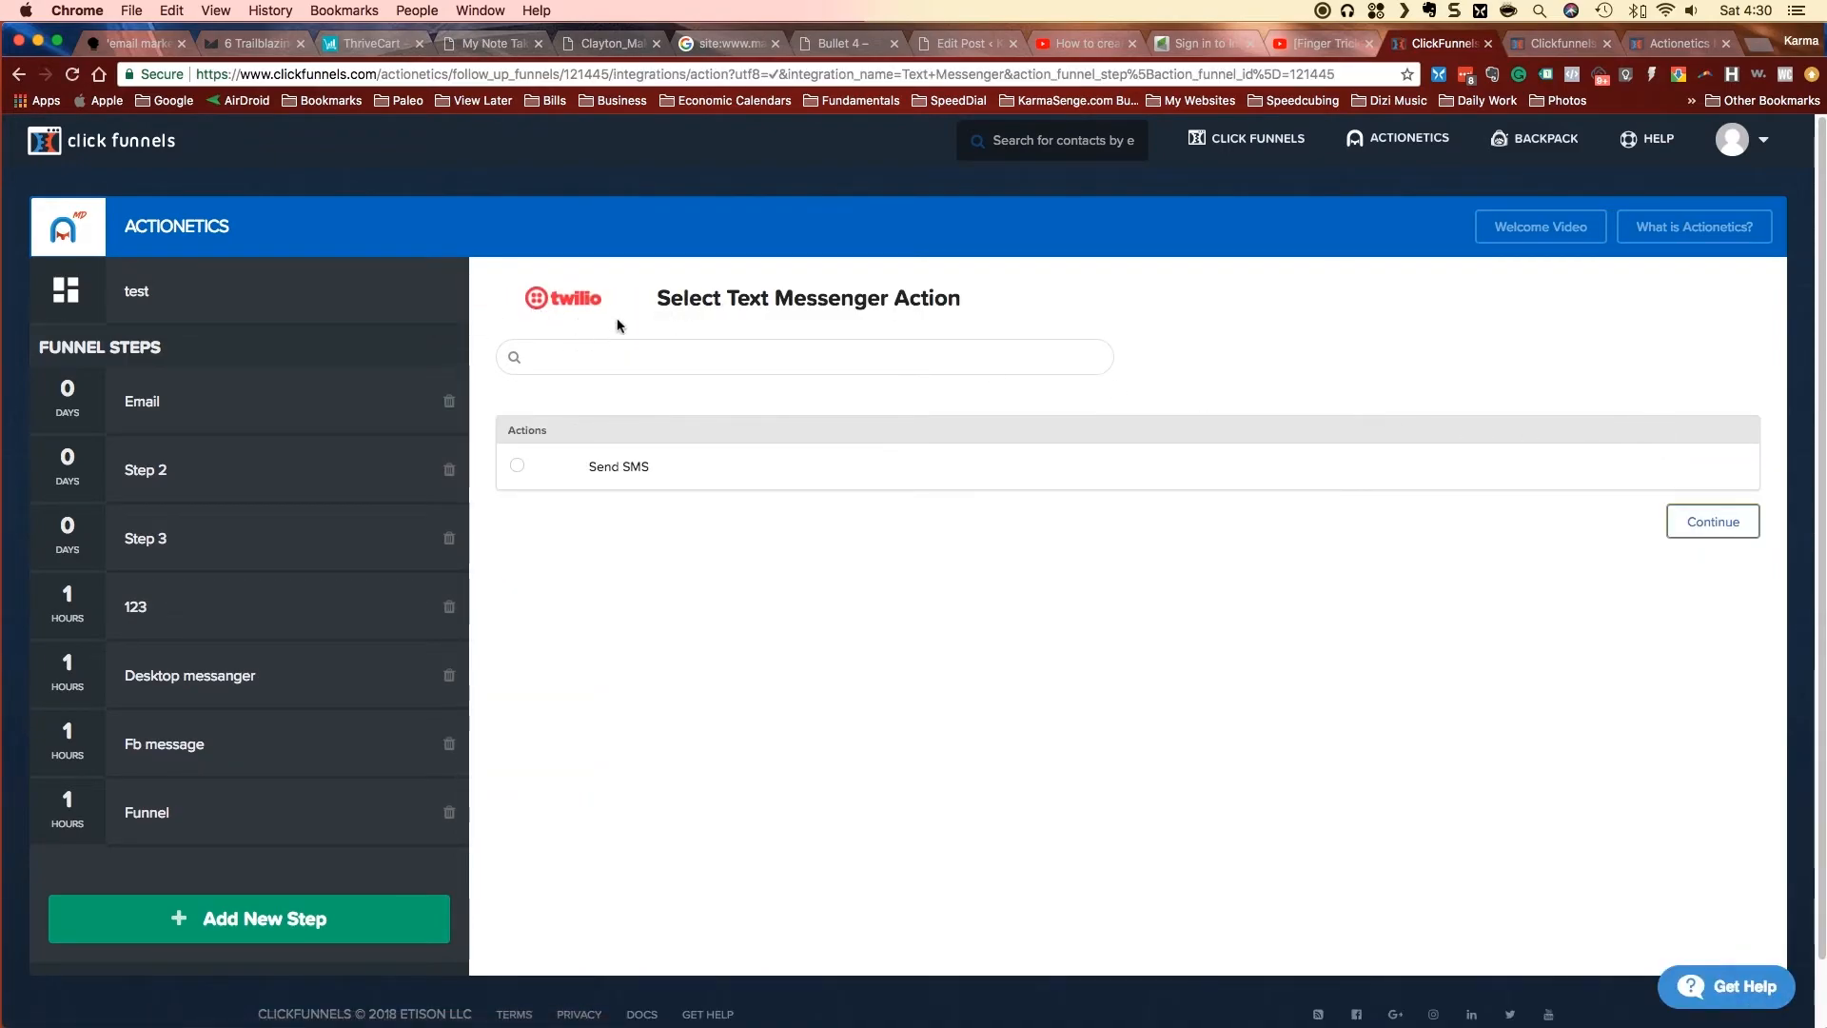
left_click(271, 938)
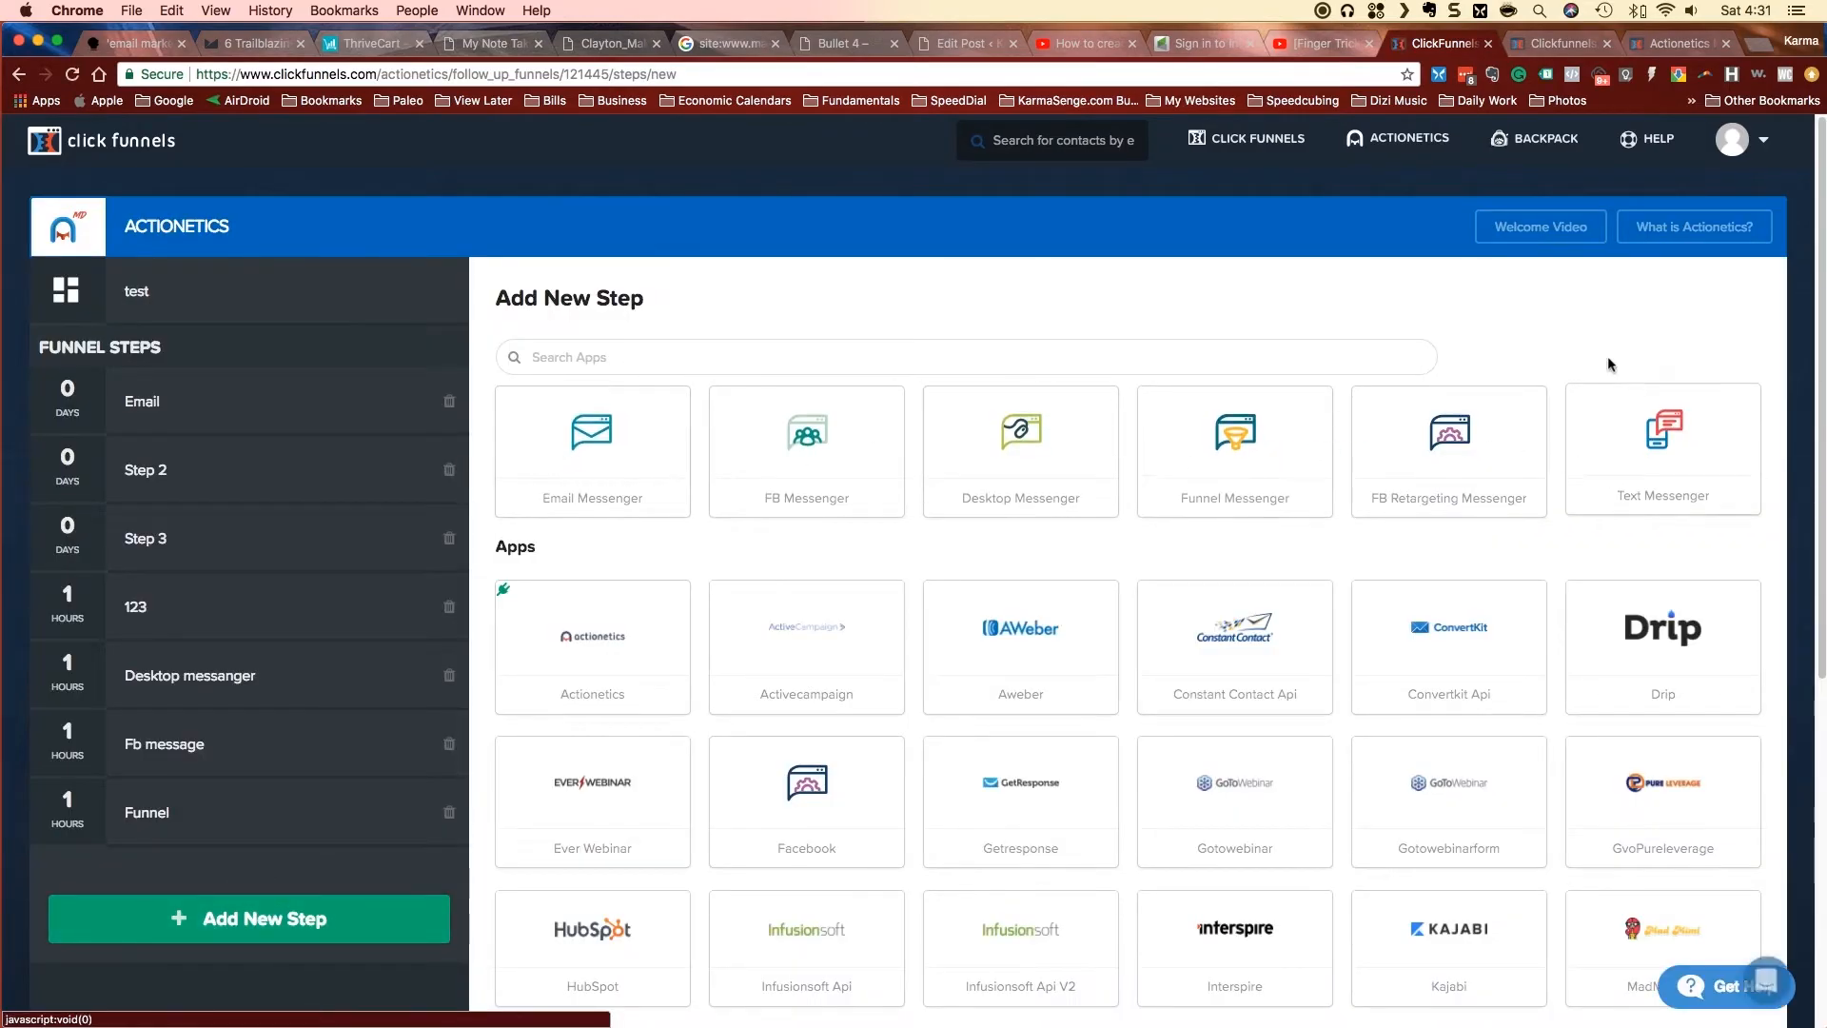
left_click(1515, 314)
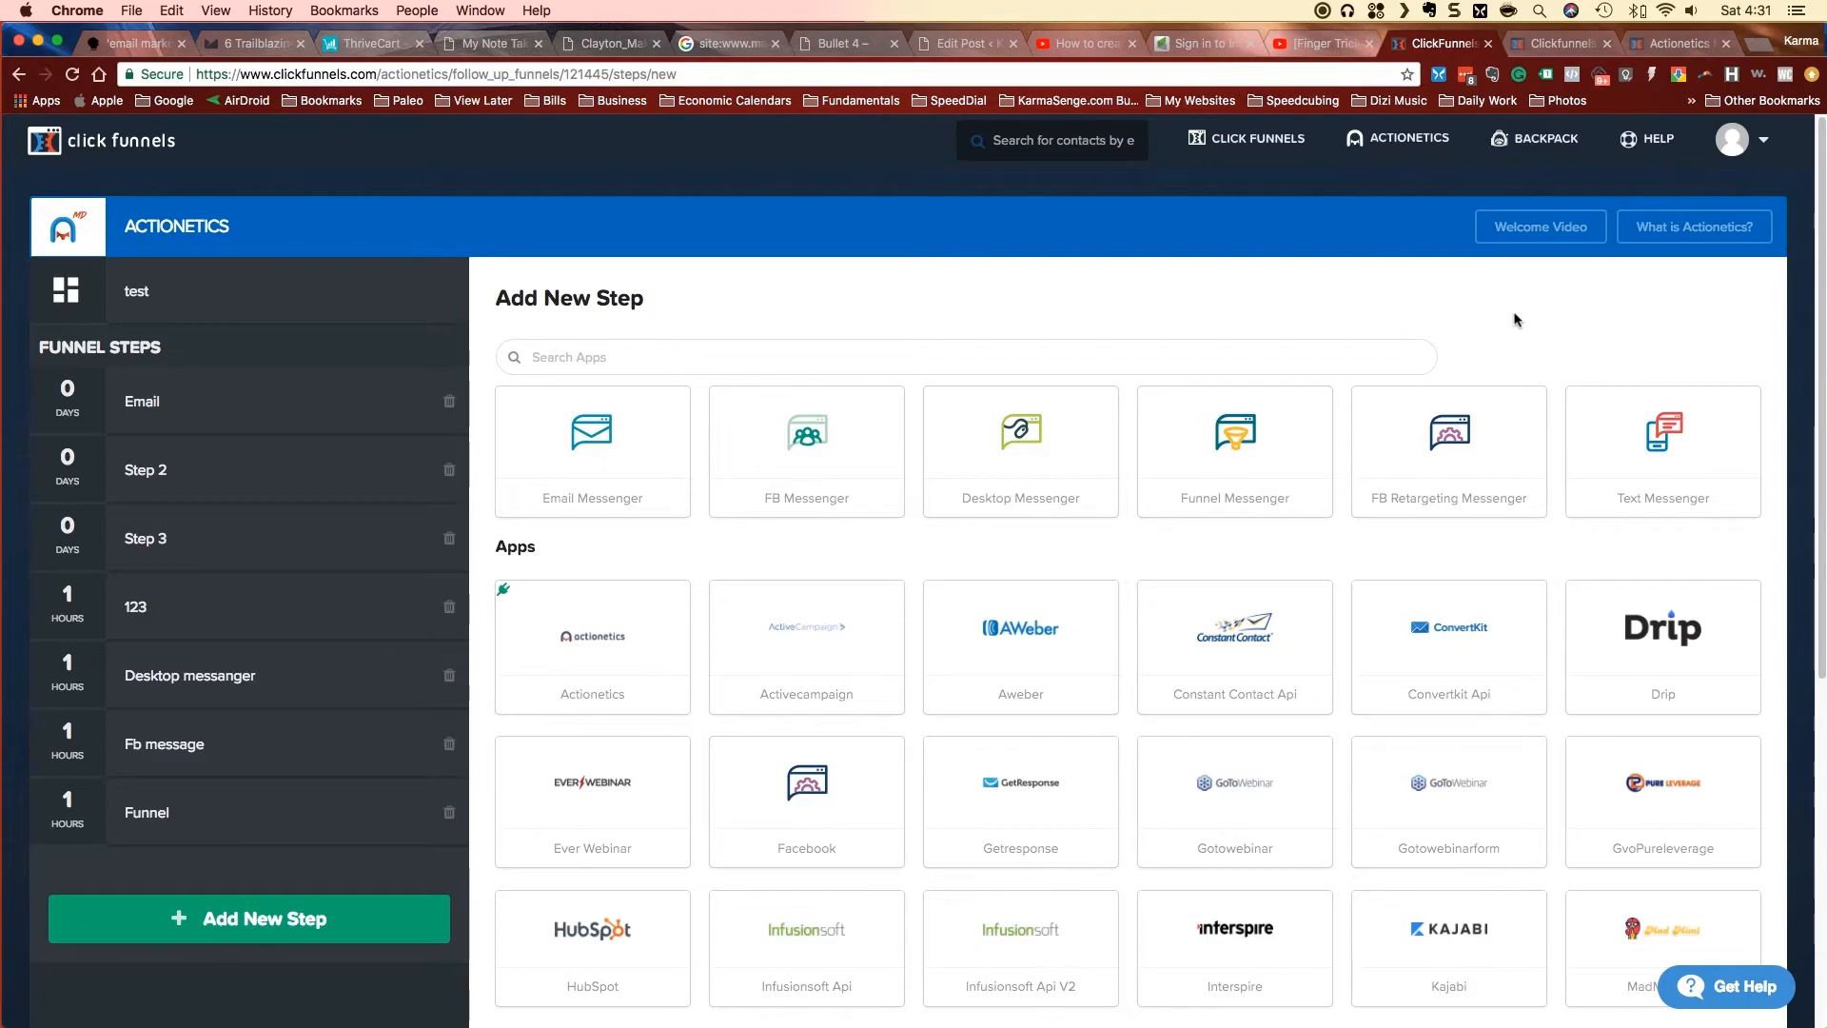
left_click_drag(1397, 237, 1318, 307)
left_click(1318, 303)
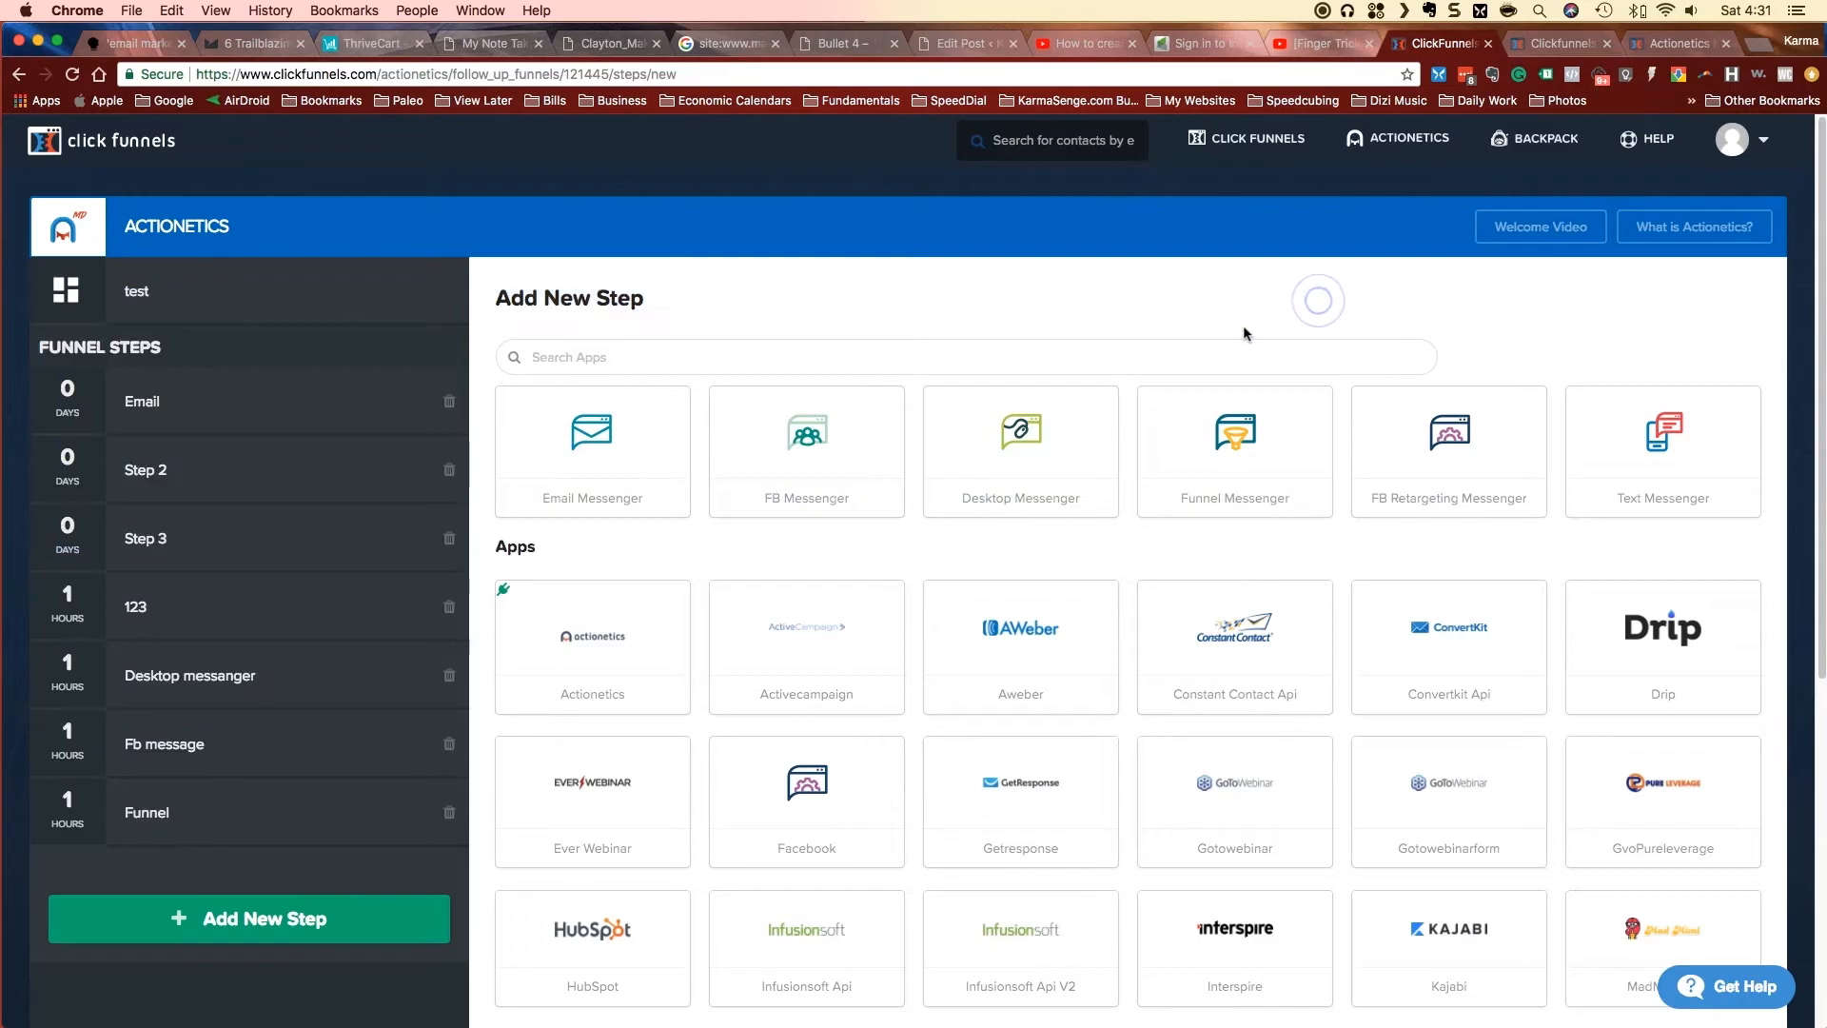
left_click(1227, 301)
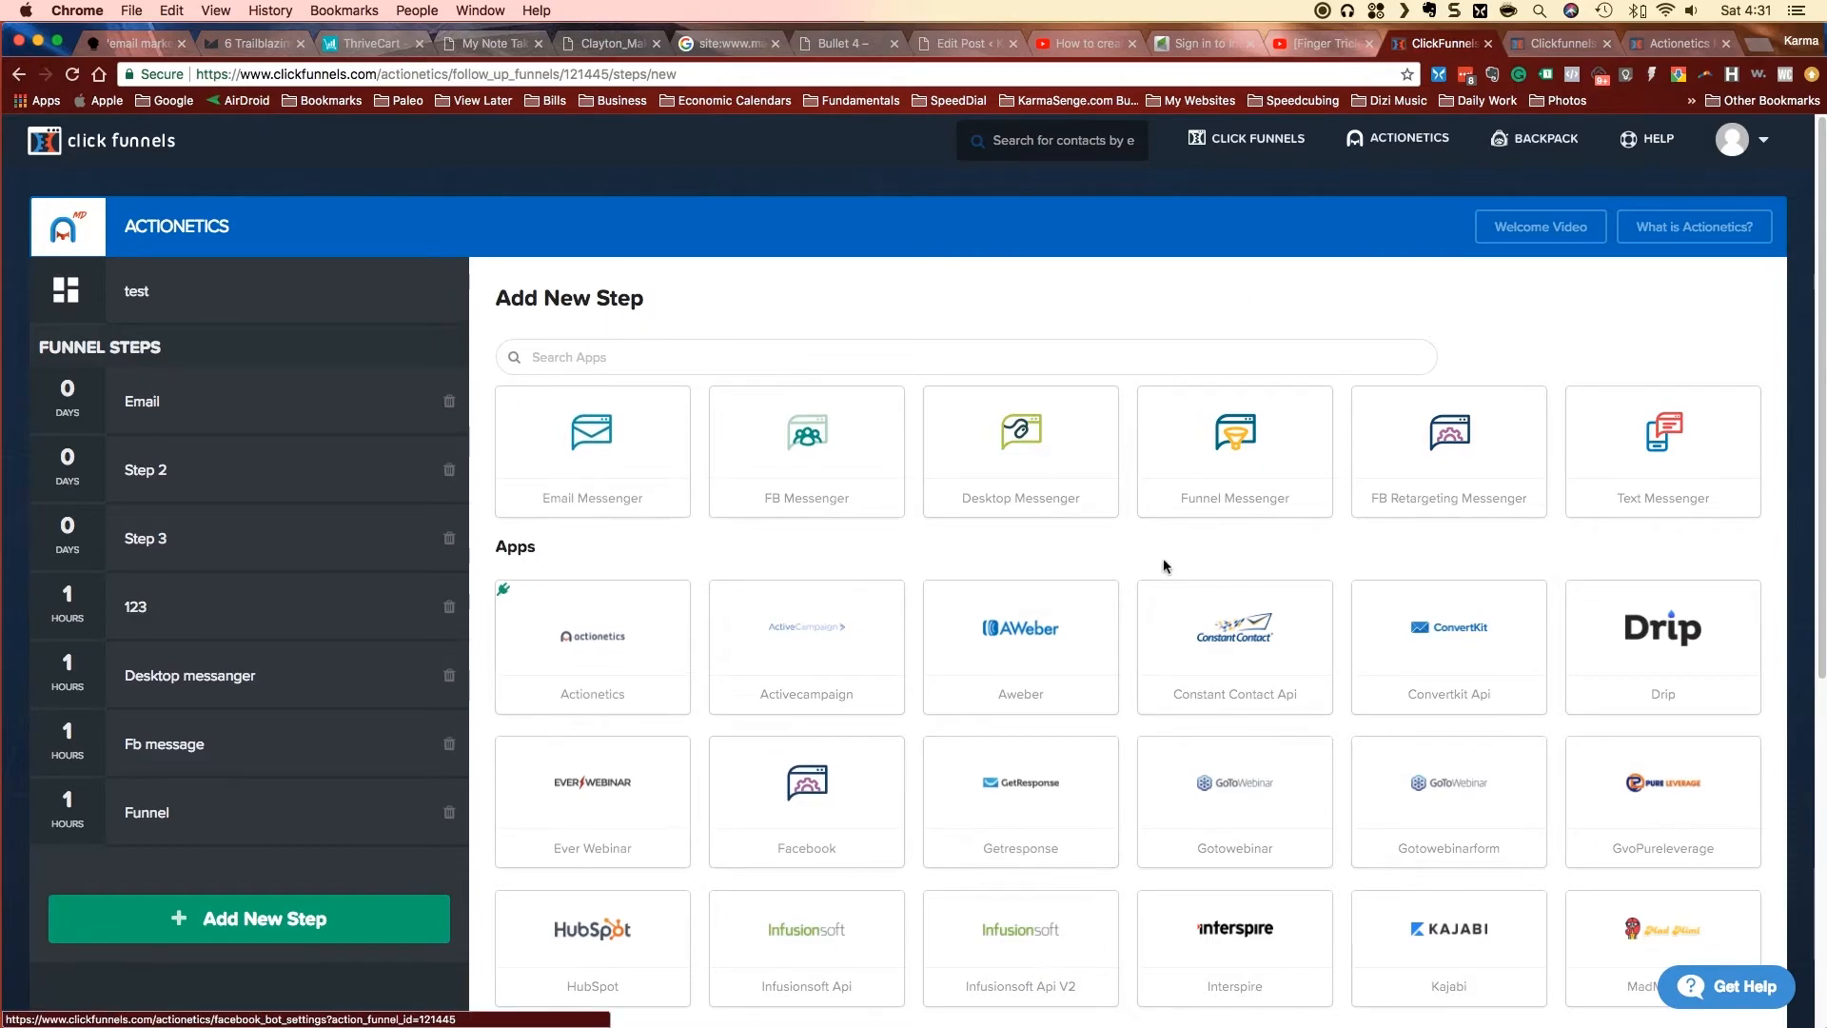
- Browse the app integrations for new steps and examine the Infusionsoft Api V2 actions, Add via Web Form and Add & Run Action Set
scroll(1162, 808, "down", 6)
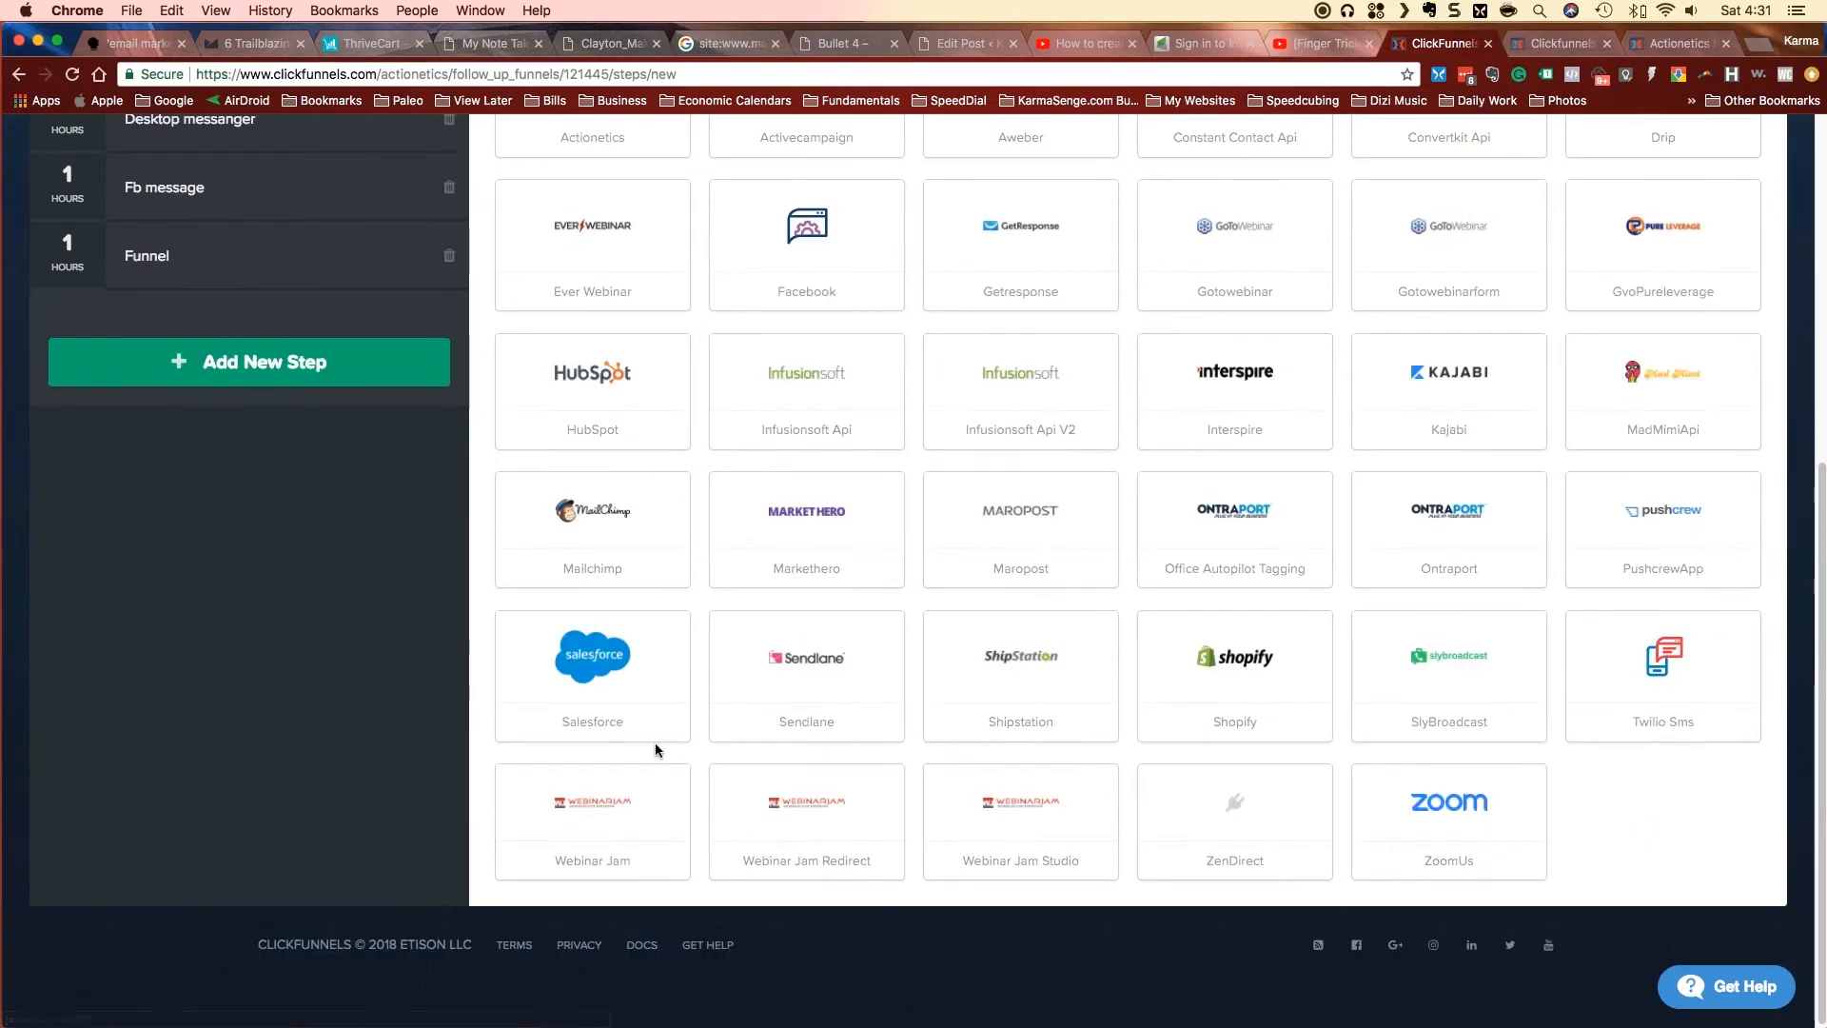
scroll(1453, 841, "up", 4)
left_click(1011, 752)
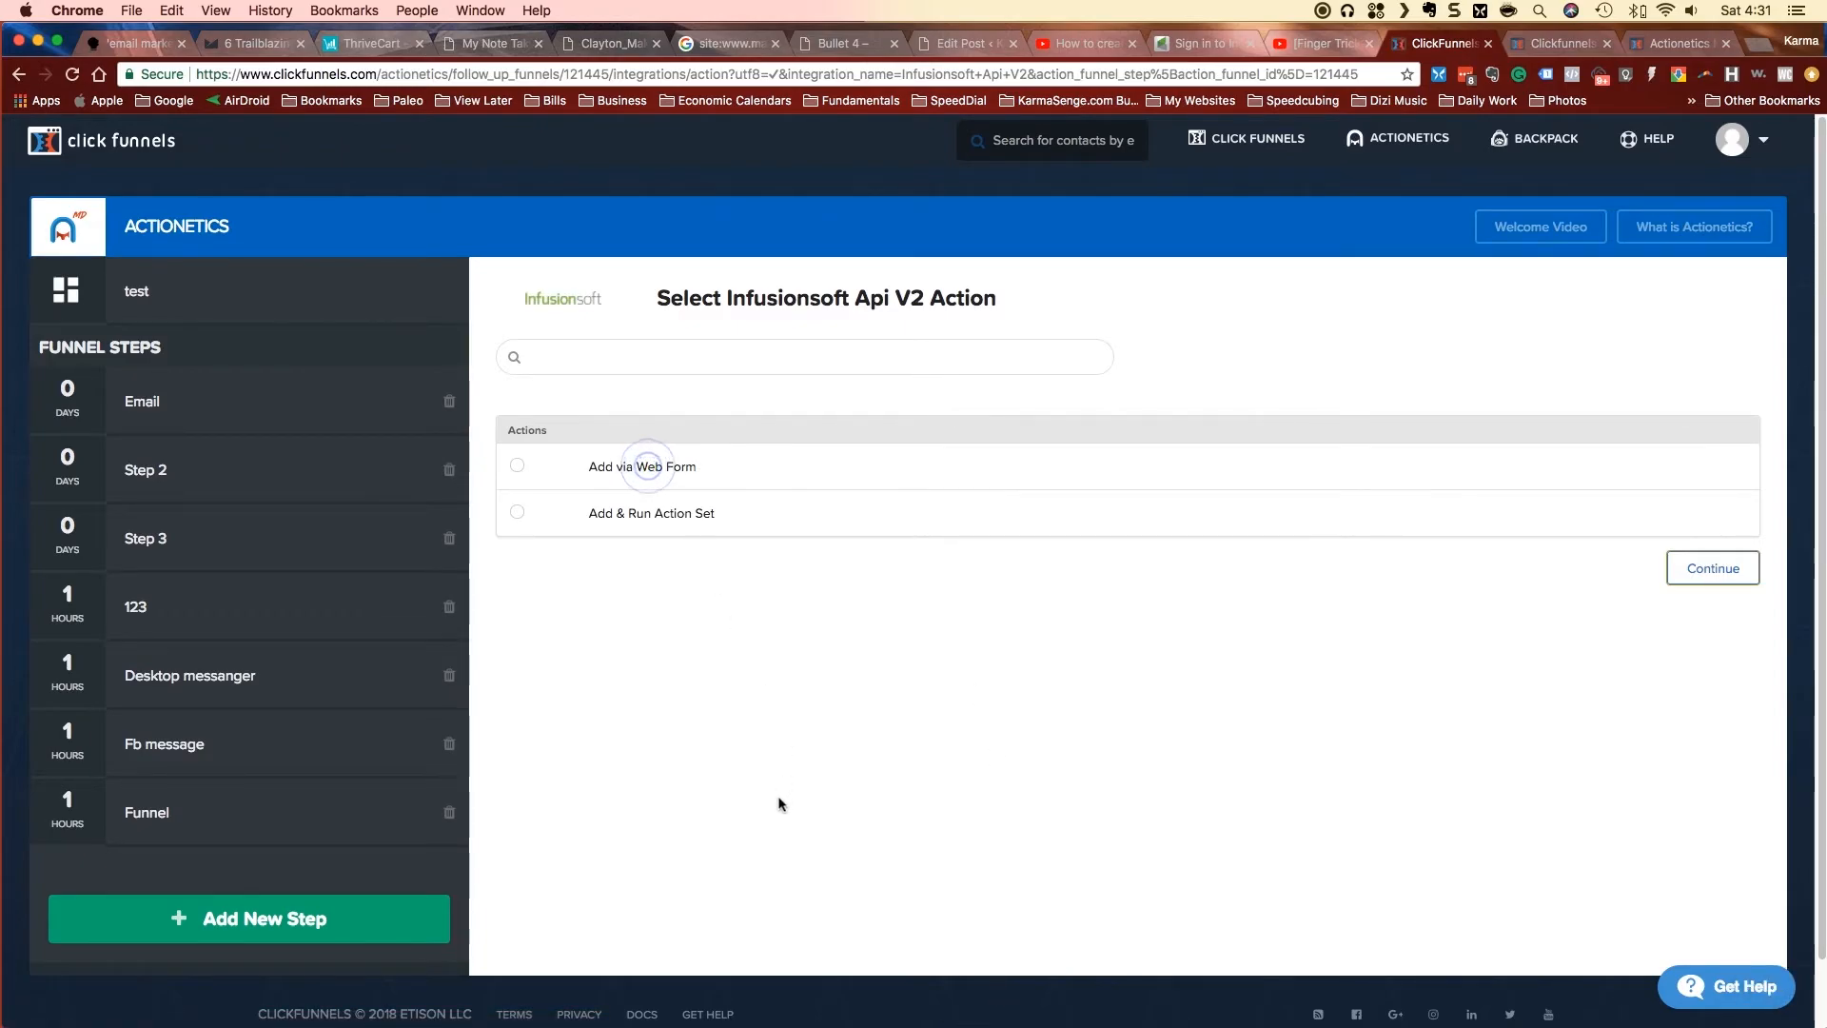
left_click(634, 515)
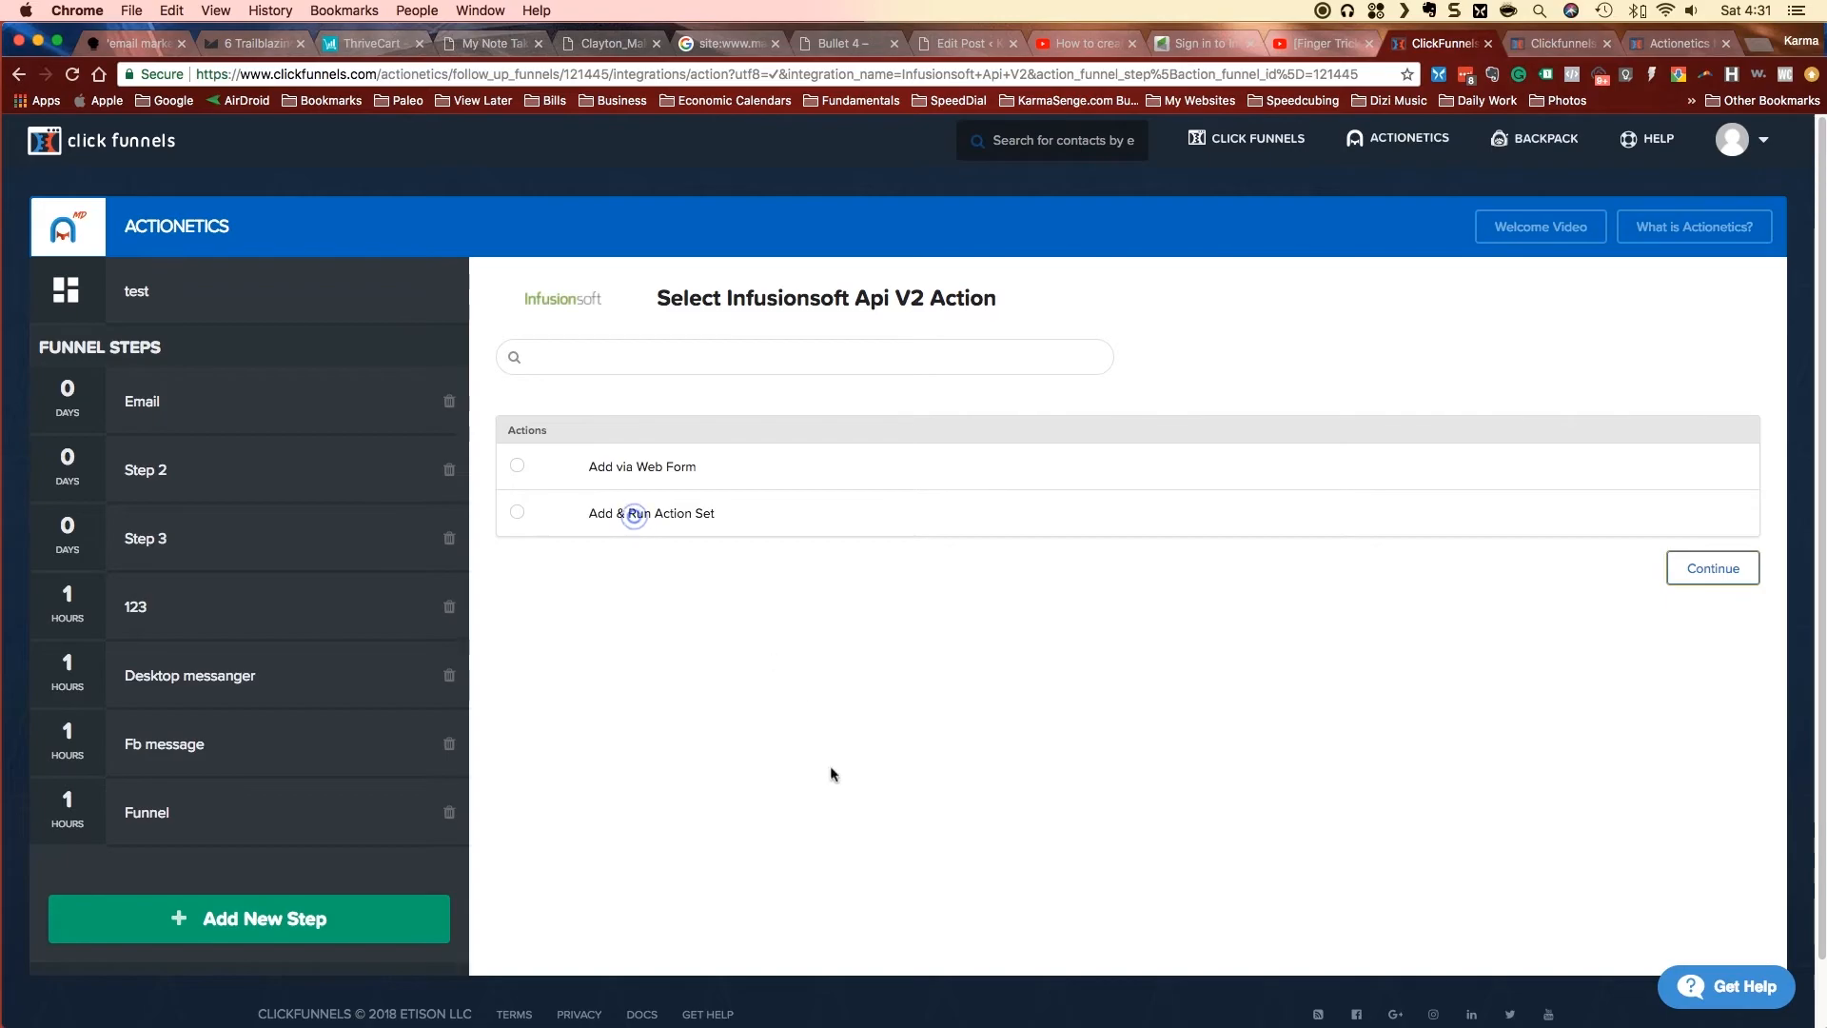
left_click(825, 798)
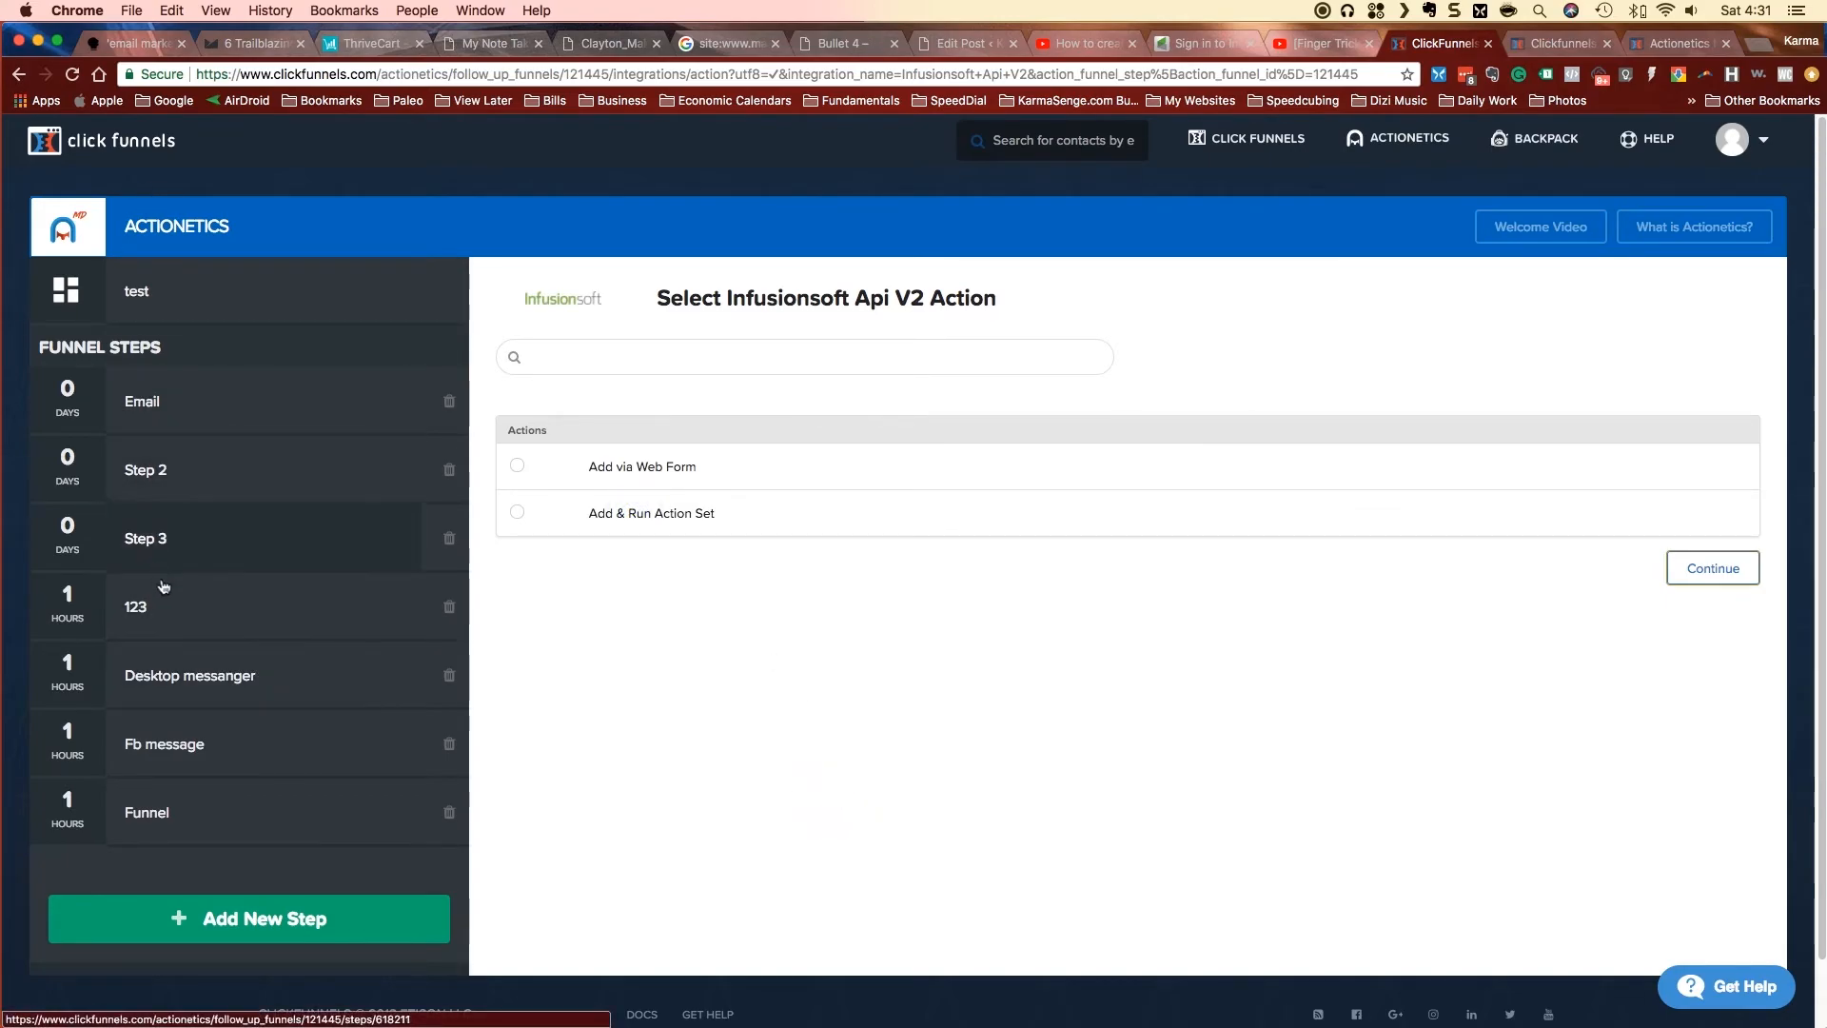
- Examine the list actions that the Kajabi and Drip integrations offer for a new step
left_click(290, 921)
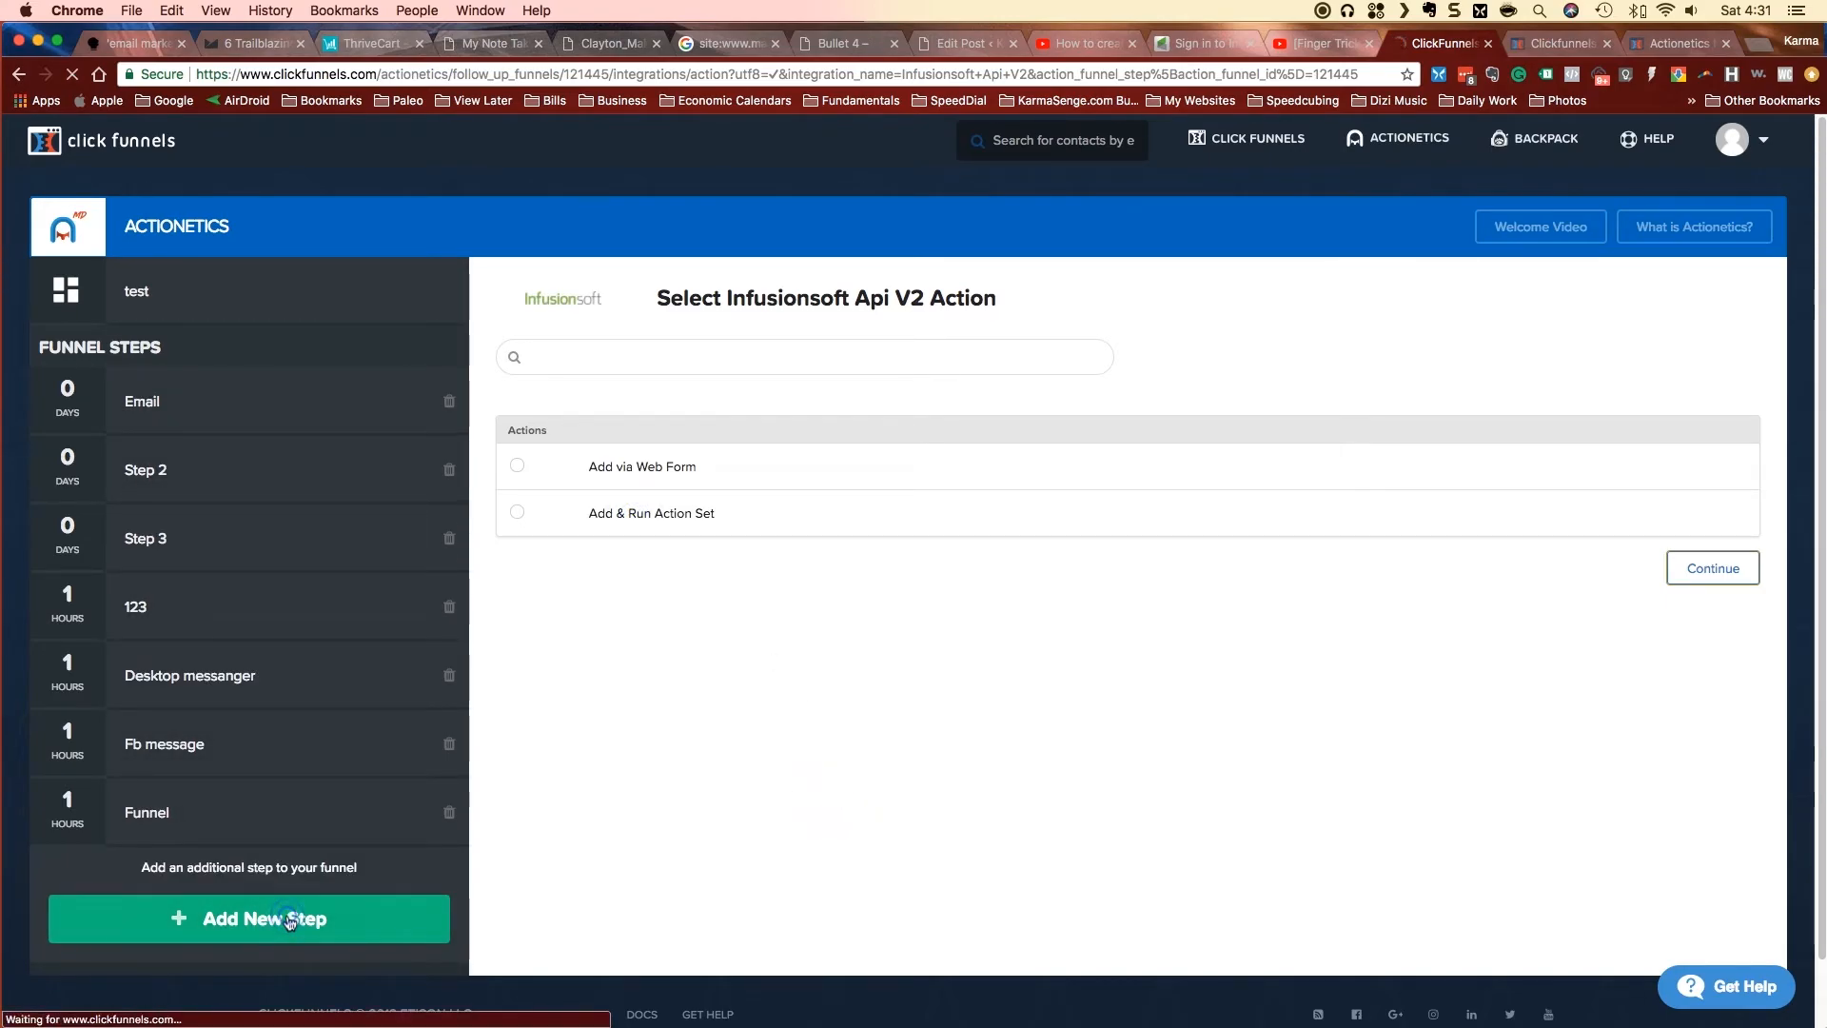
scroll(815, 846, "down", 3)
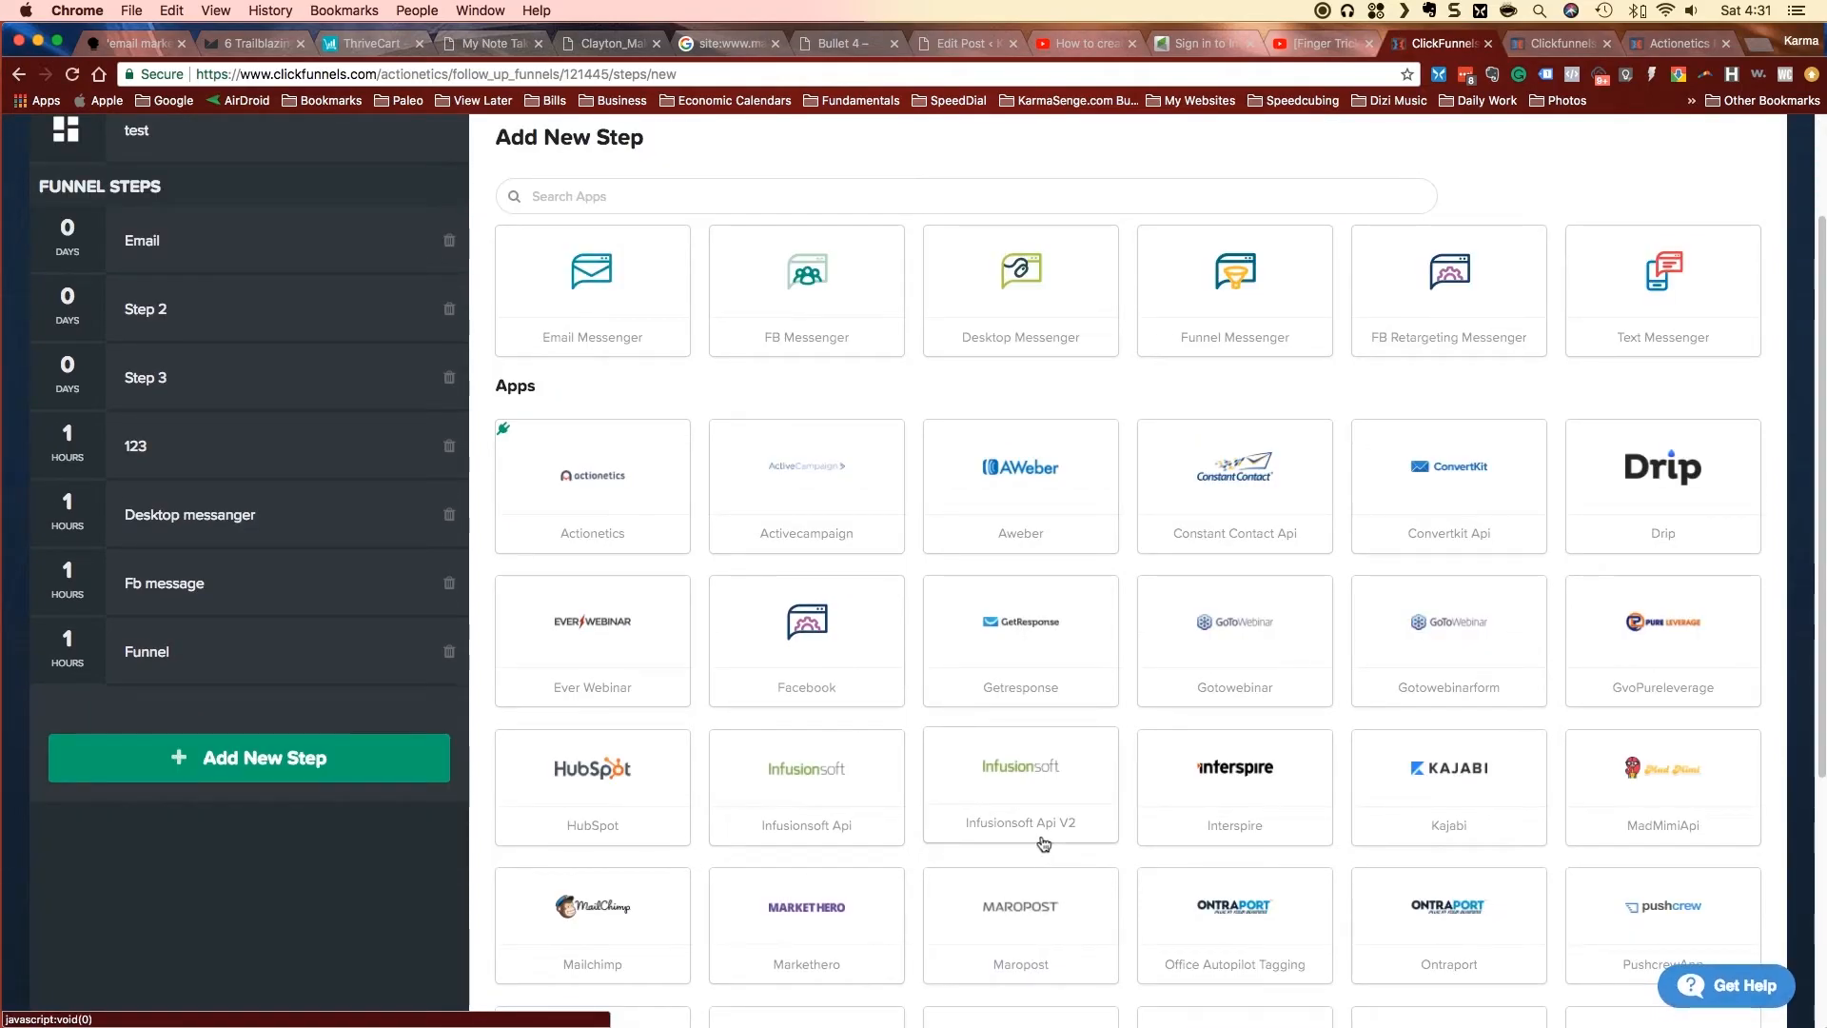
left_click(1499, 790)
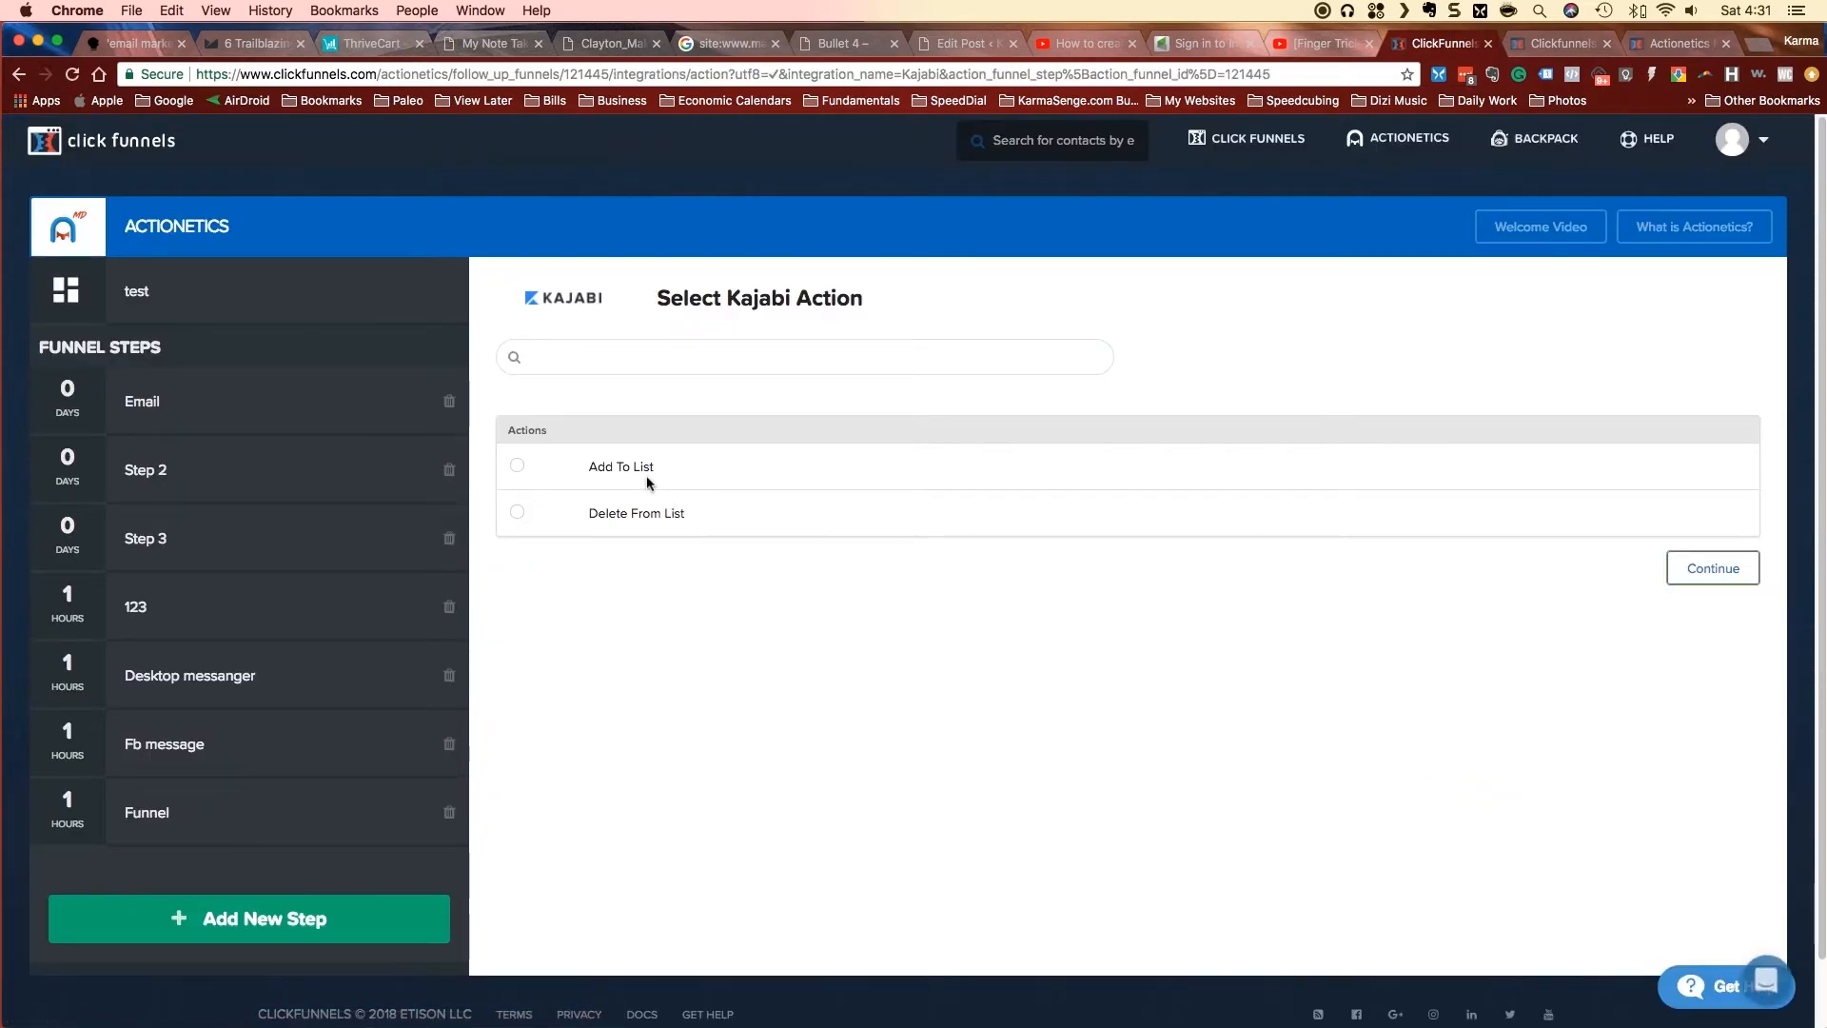
left_click(433, 918)
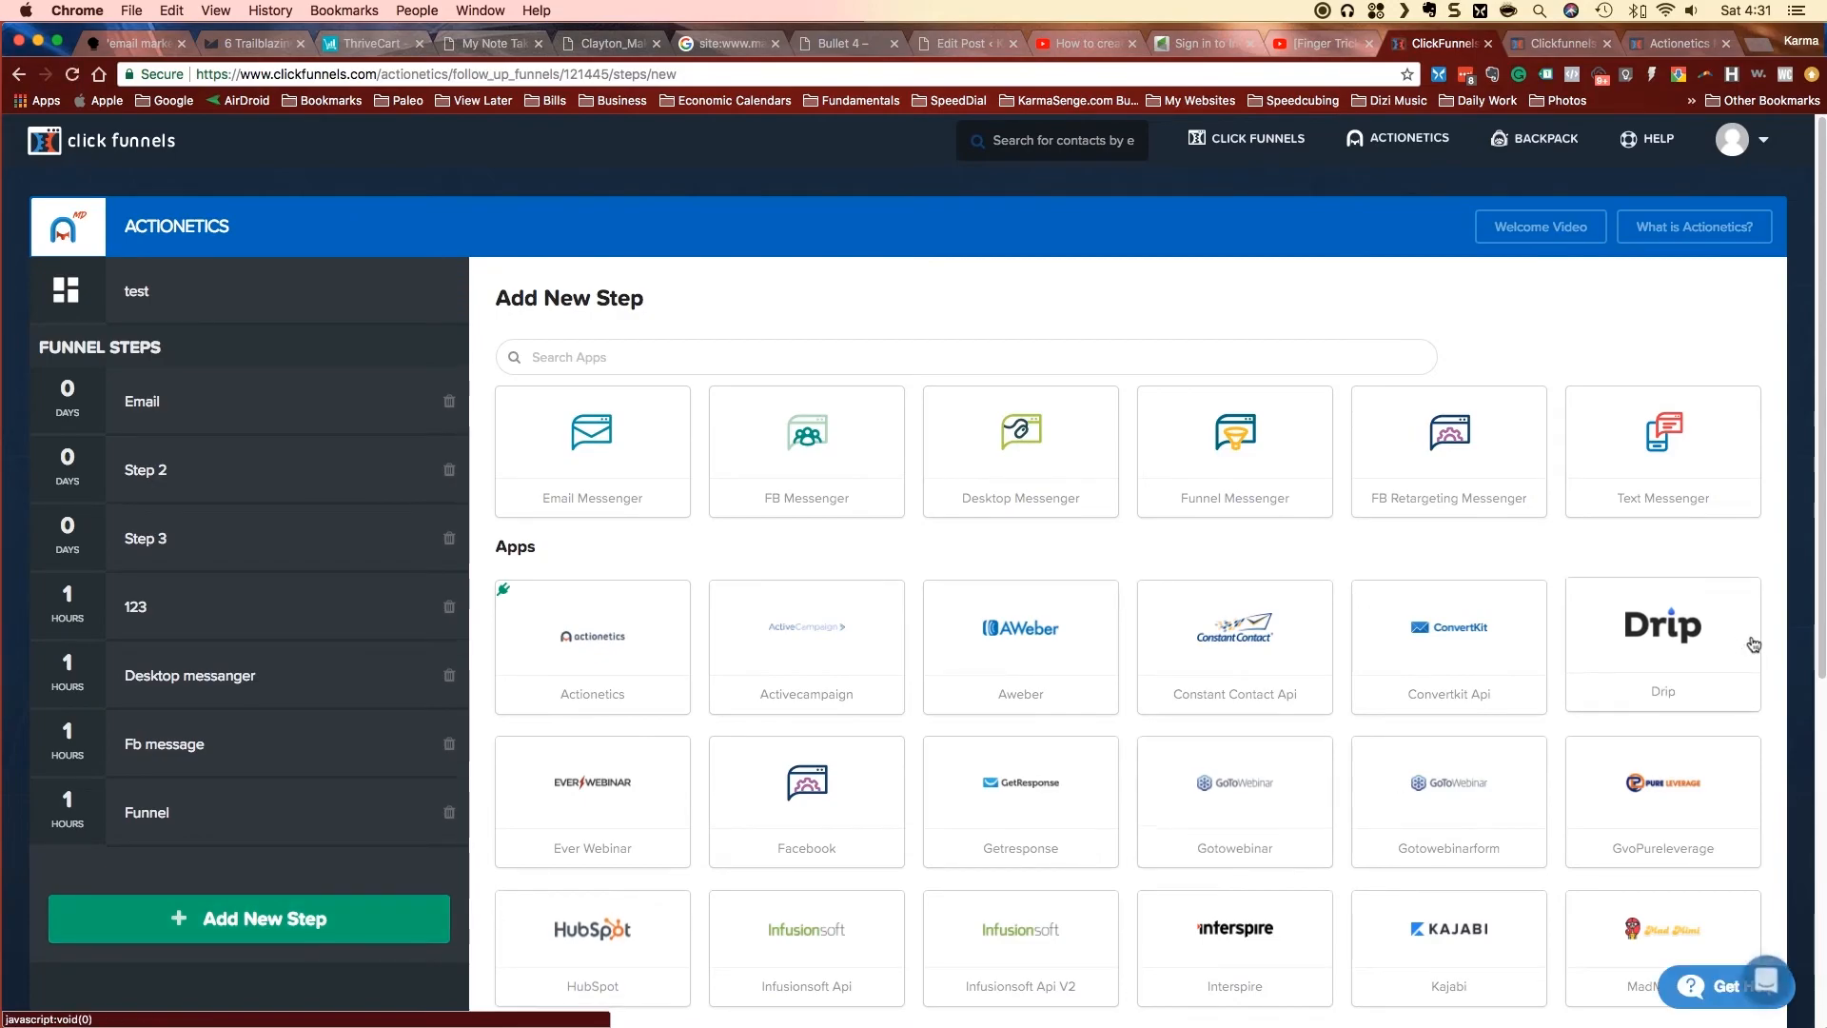
left_click(1673, 643)
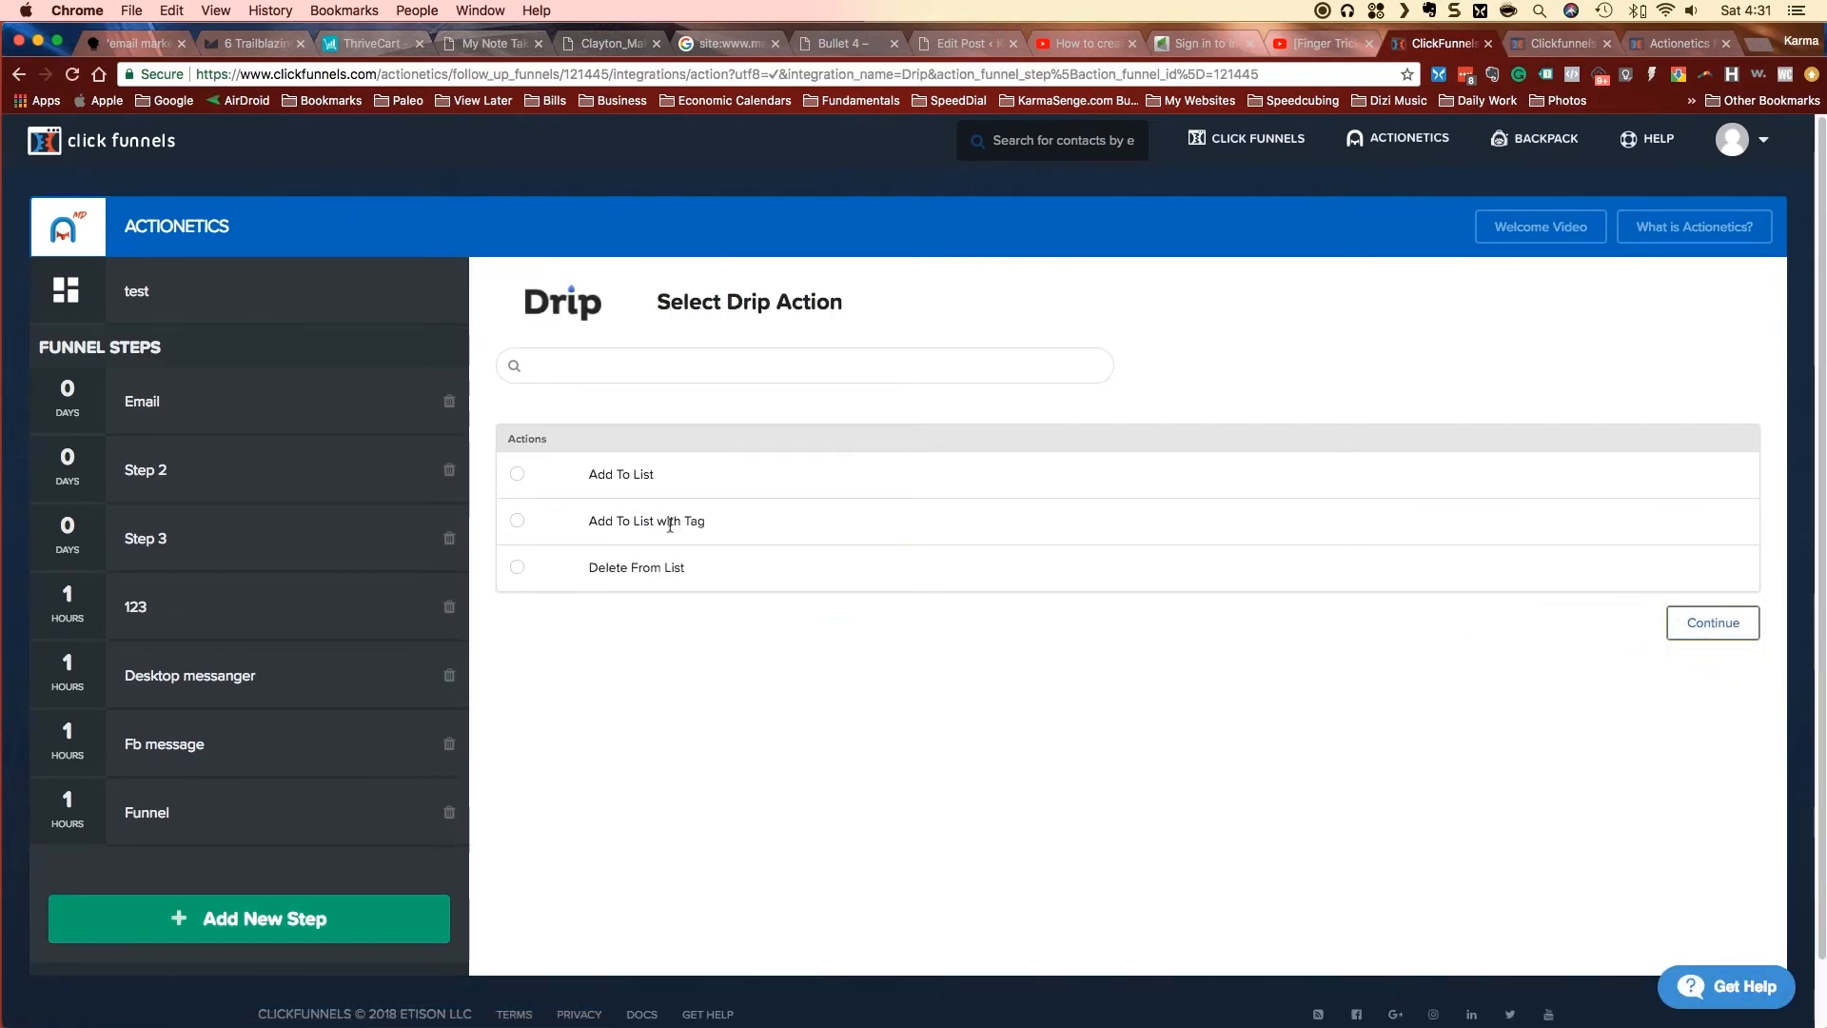
- Choose the Actionetics integration for a new step and examine its list, email notification and tag actions
left_click(314, 938)
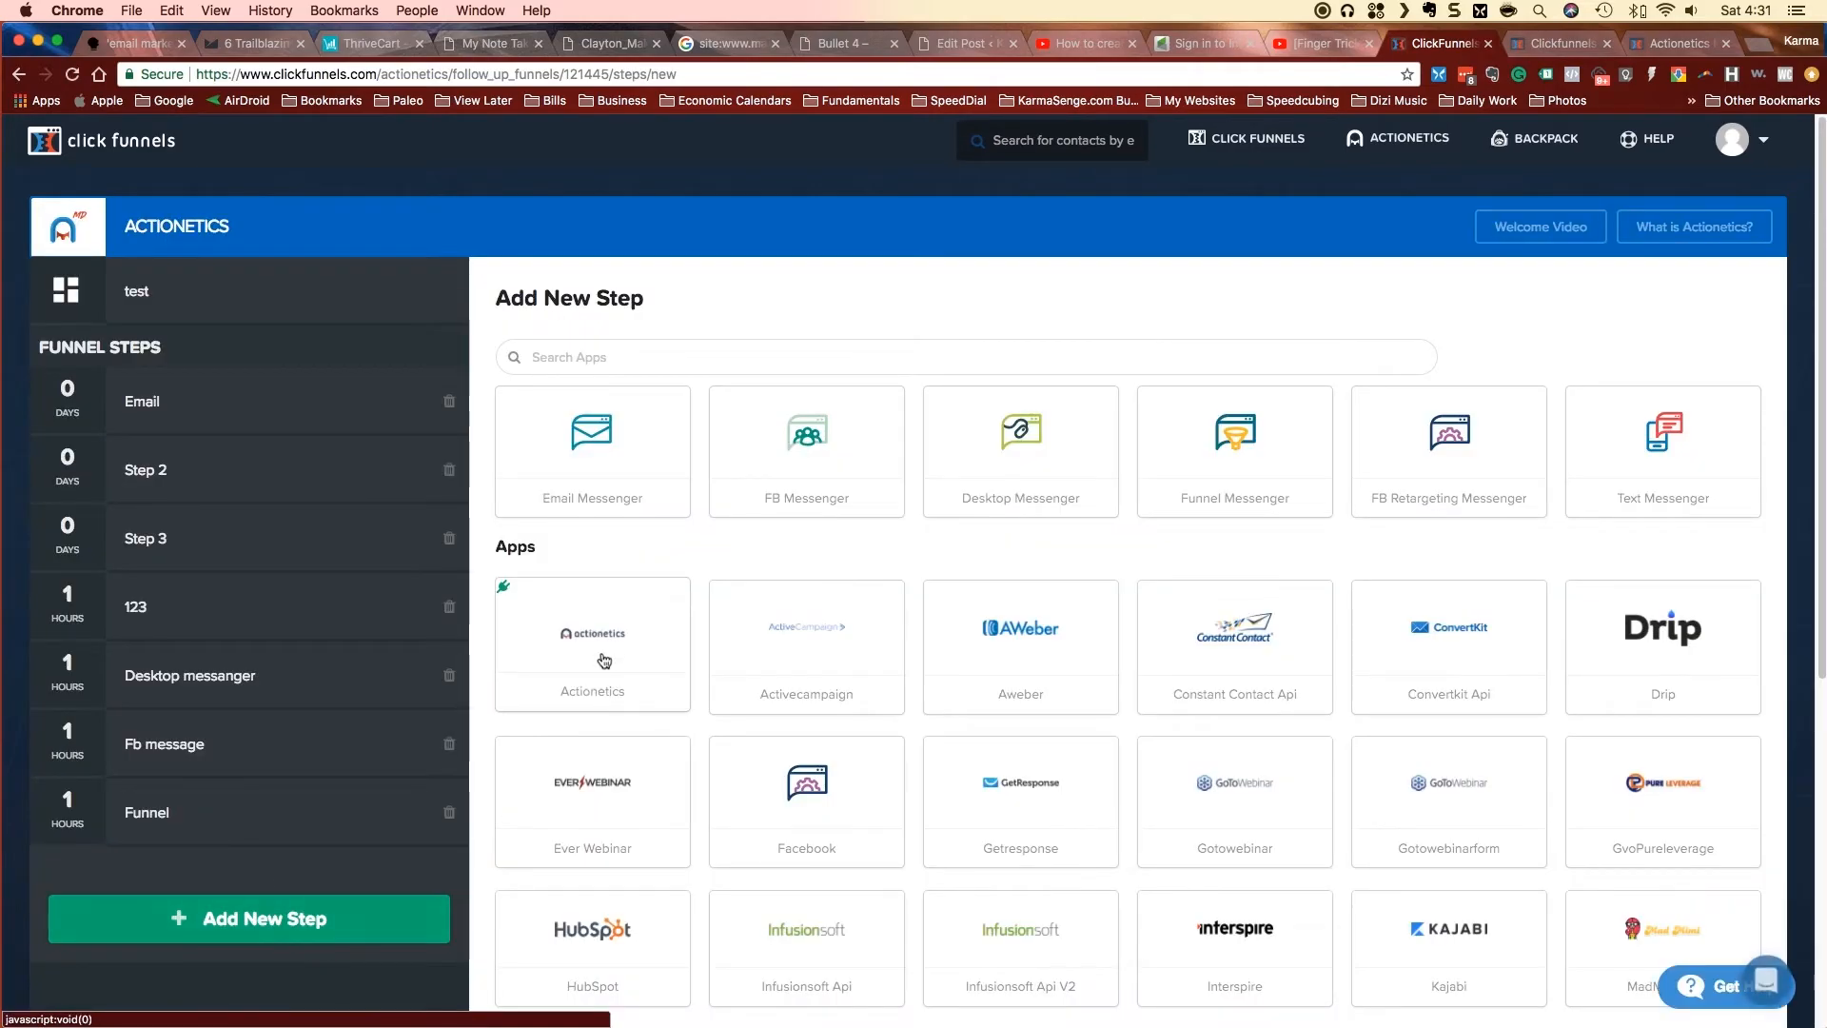
left_click(603, 657)
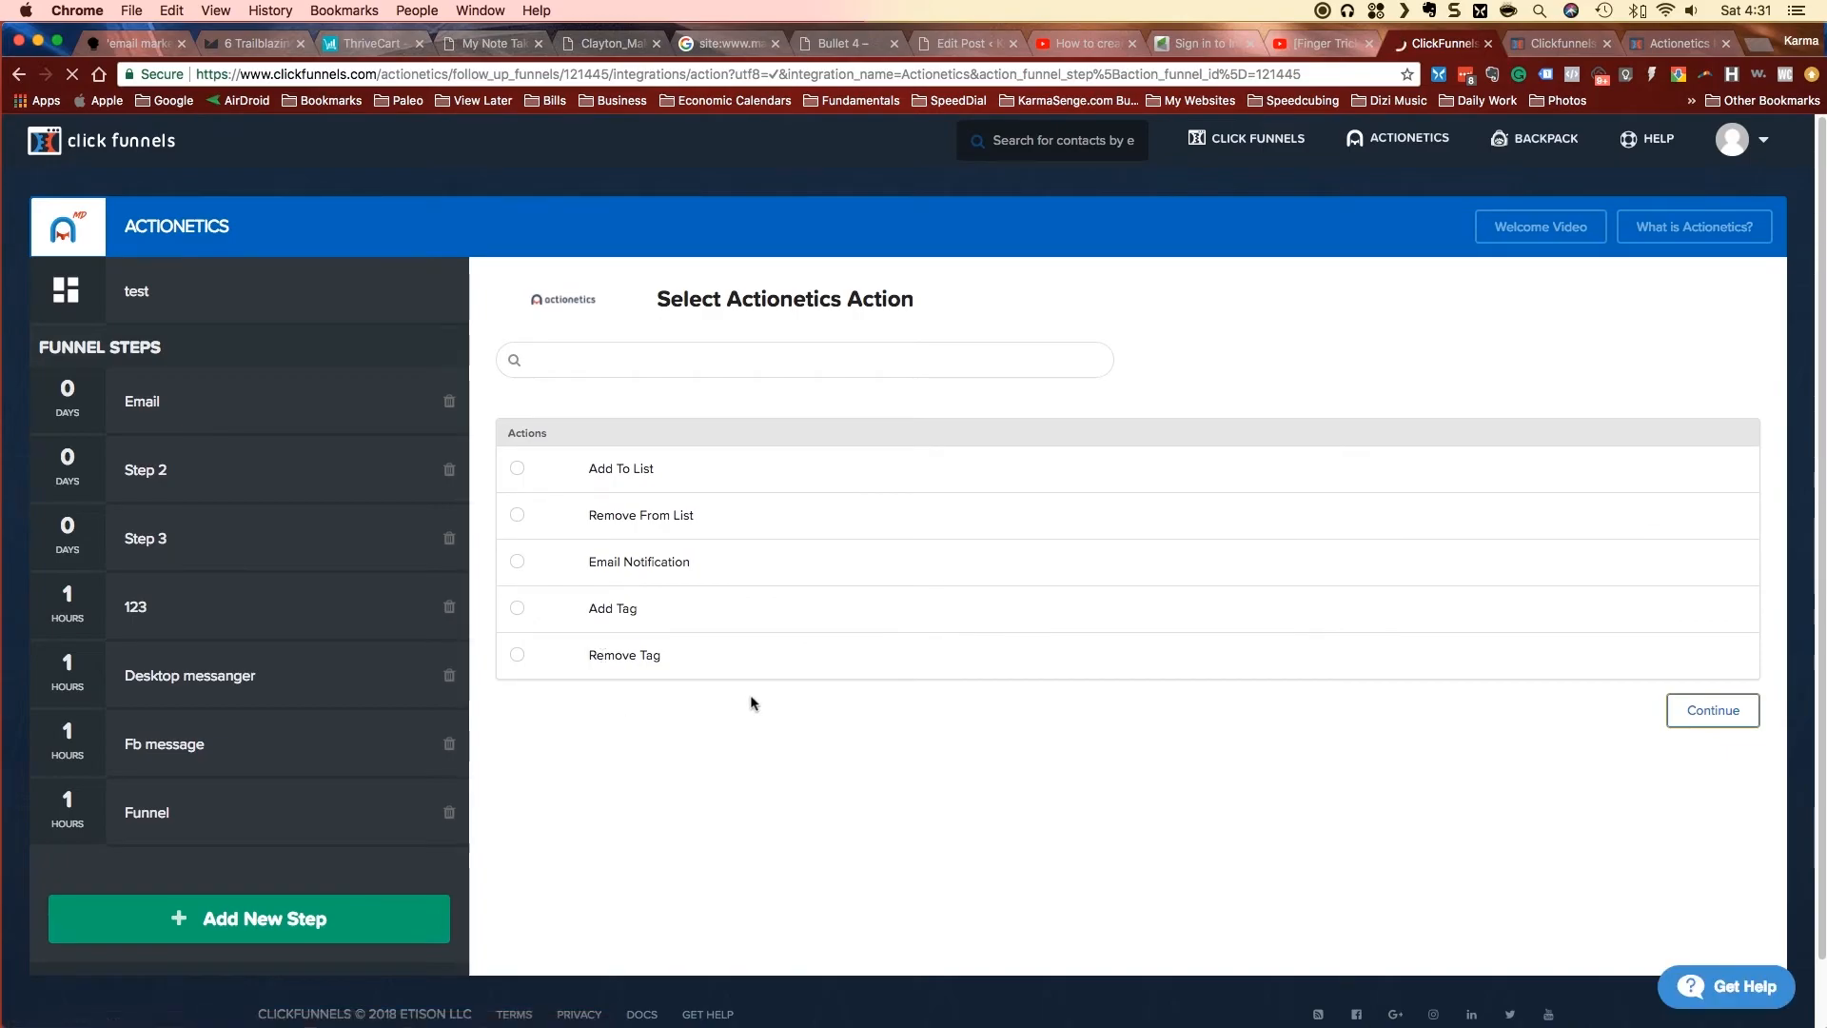
left_click_drag(601, 466, 650, 465)
left_click_drag(745, 507, 519, 510)
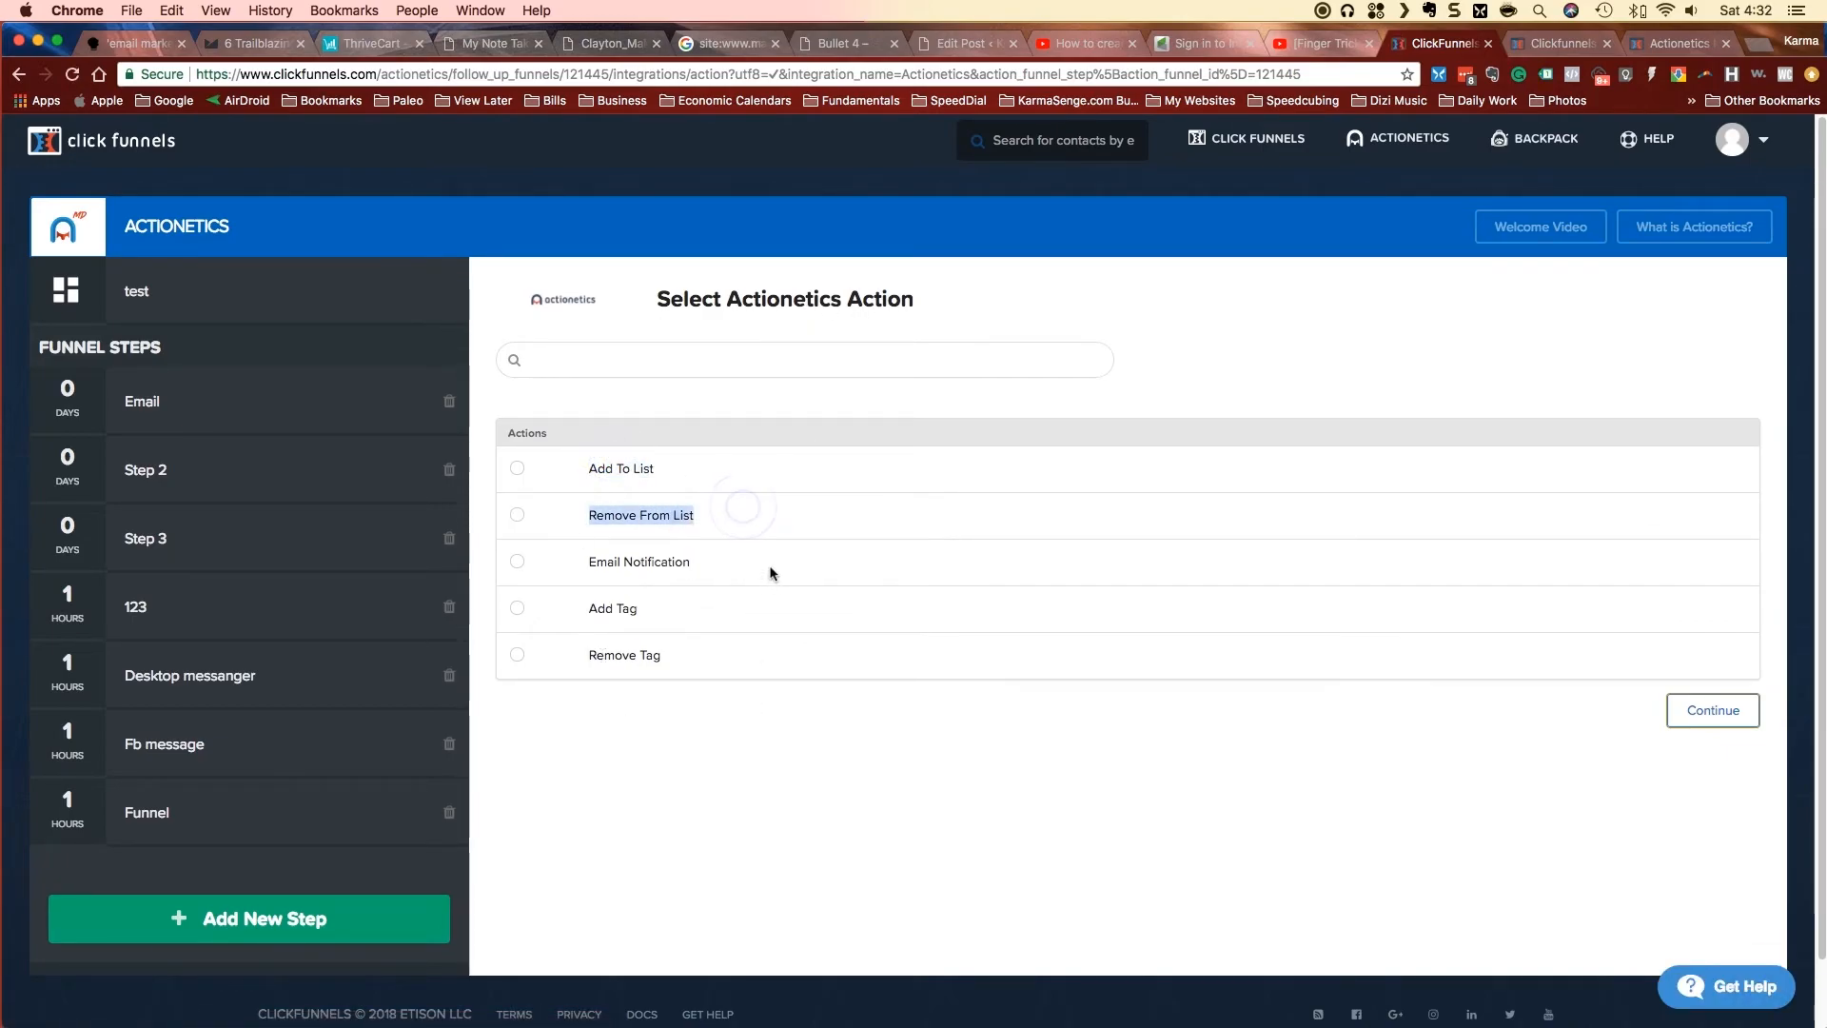
left_click_drag(762, 563, 598, 562)
left_click_drag(678, 607, 588, 609)
left_click_drag(691, 657, 597, 655)
left_click(632, 805)
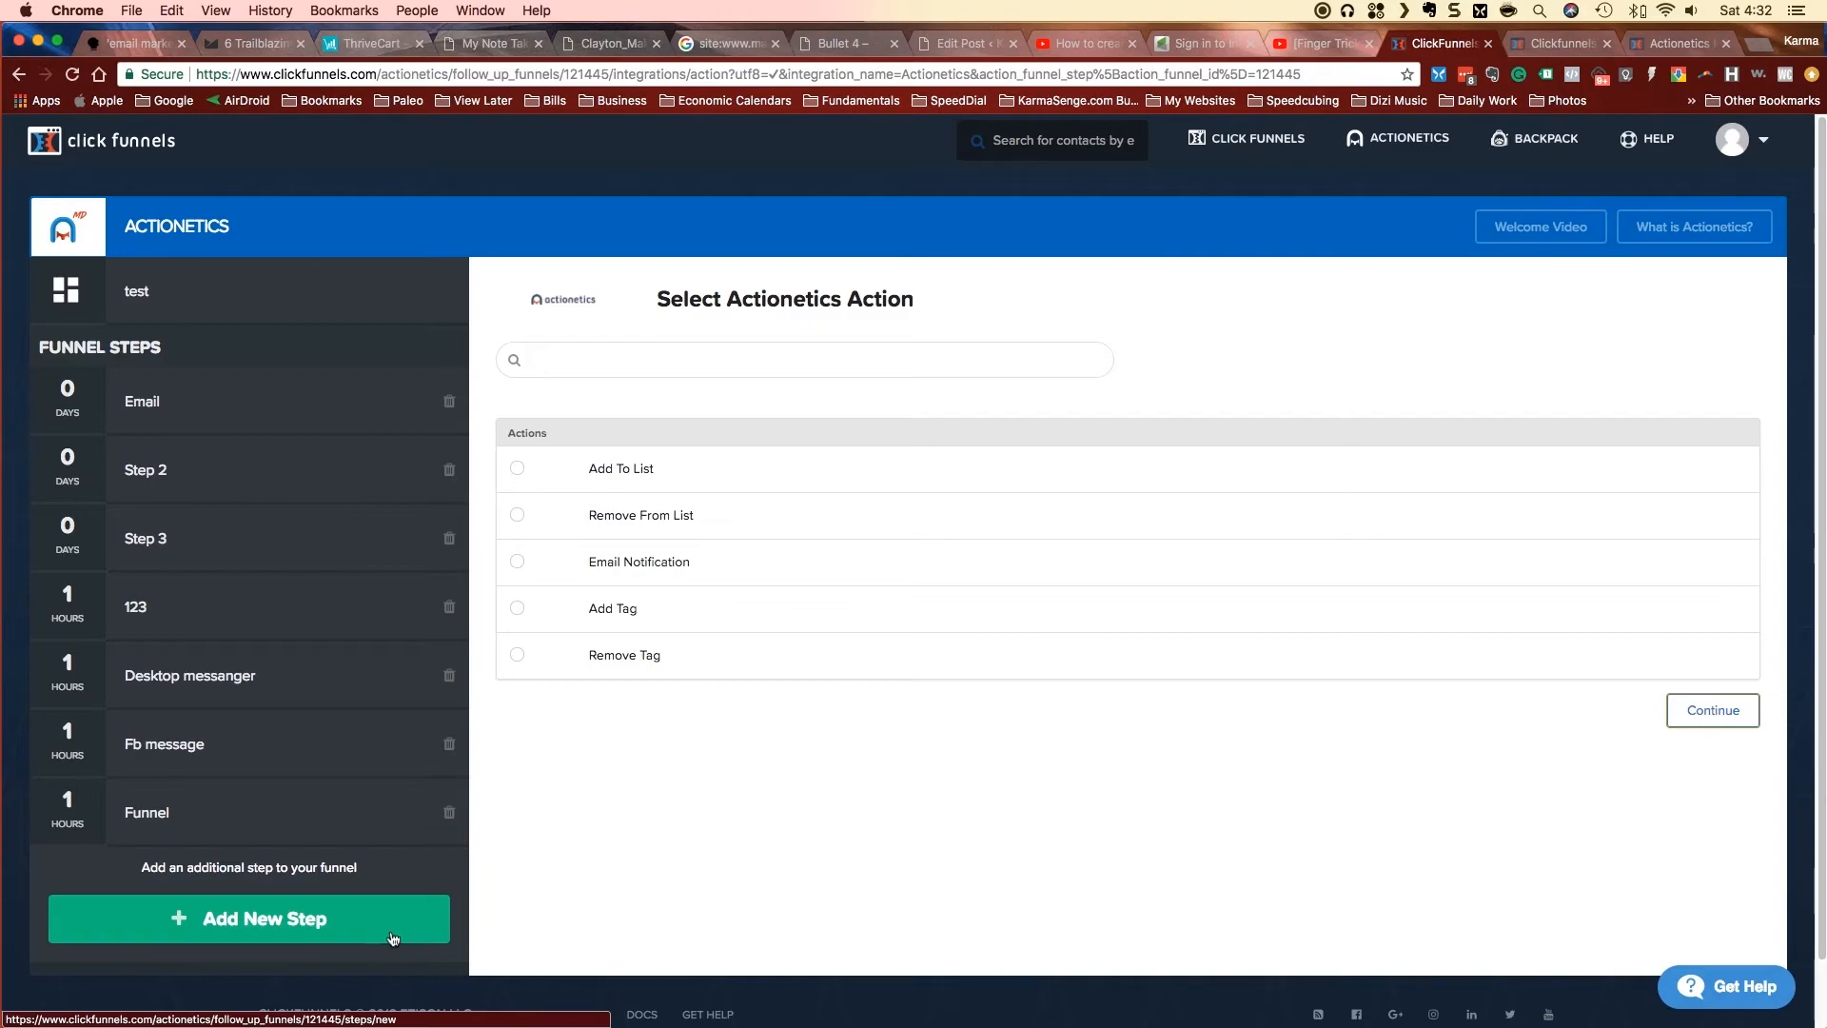
- Browse the app integrations for a new step and examine the ZoomUs action, Add To Webinar
left_click(384, 915)
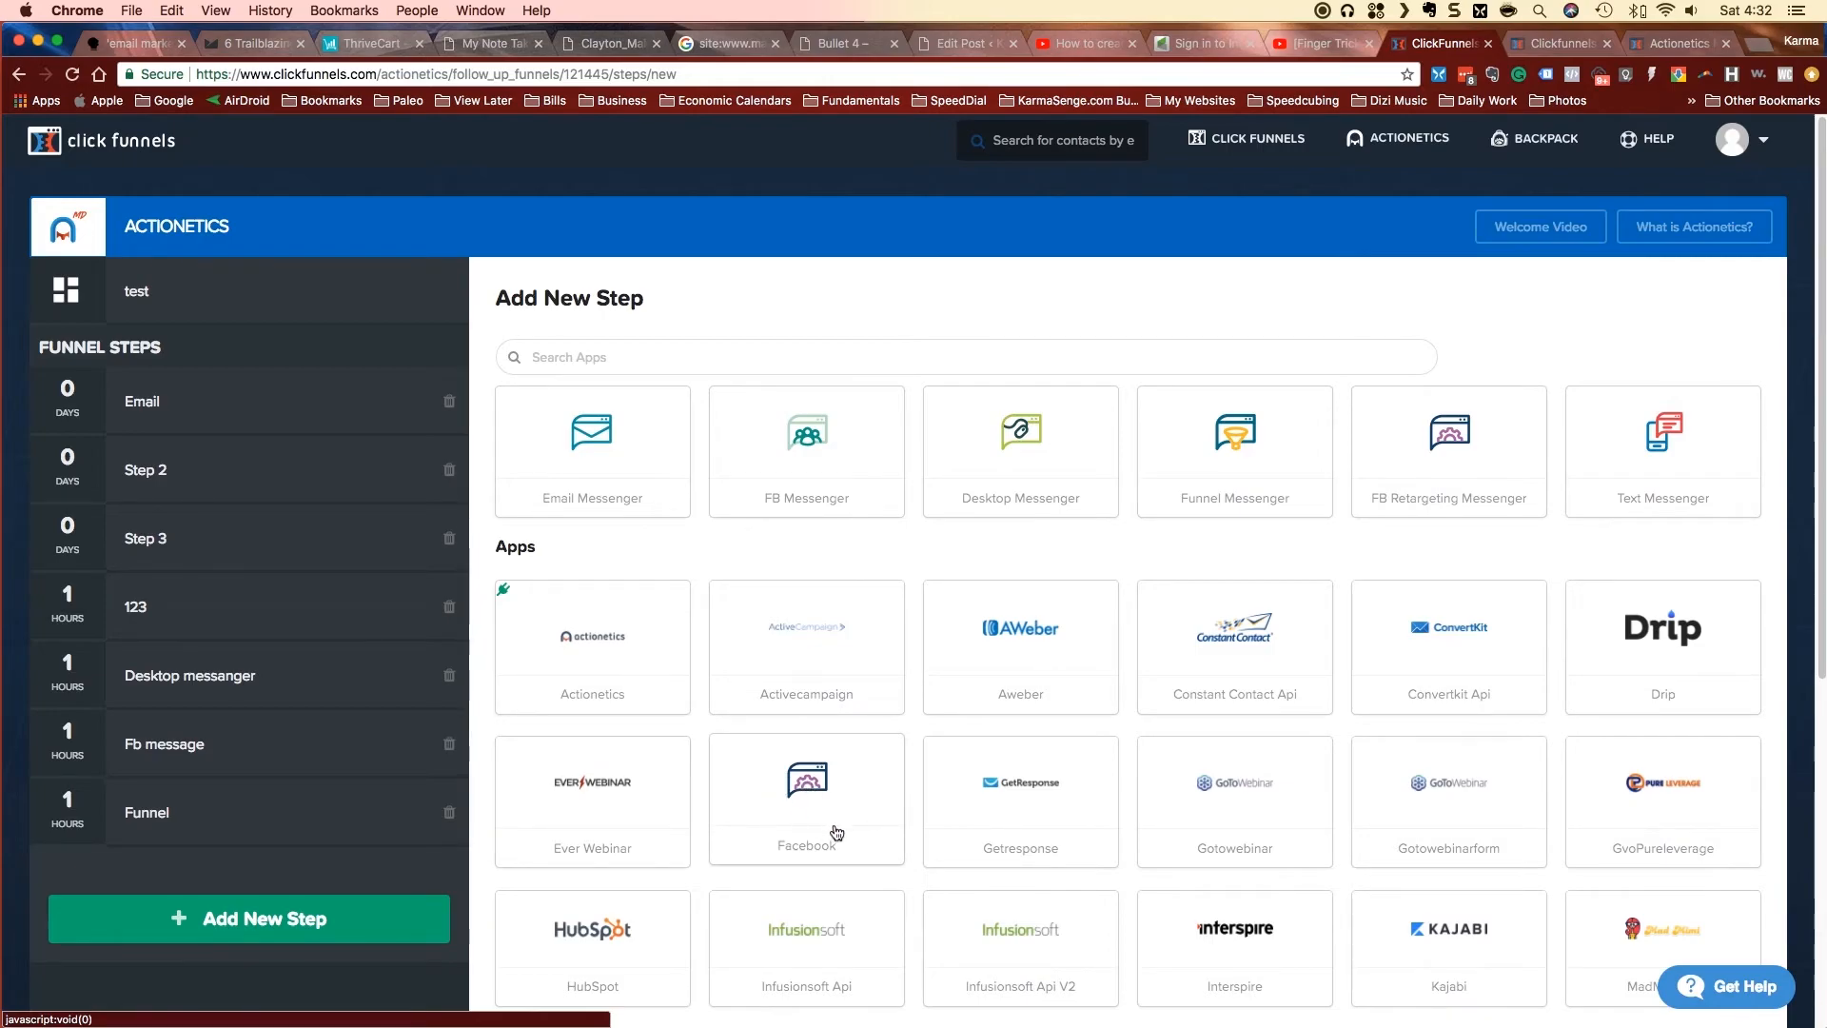
scroll(837, 832, "down", 3)
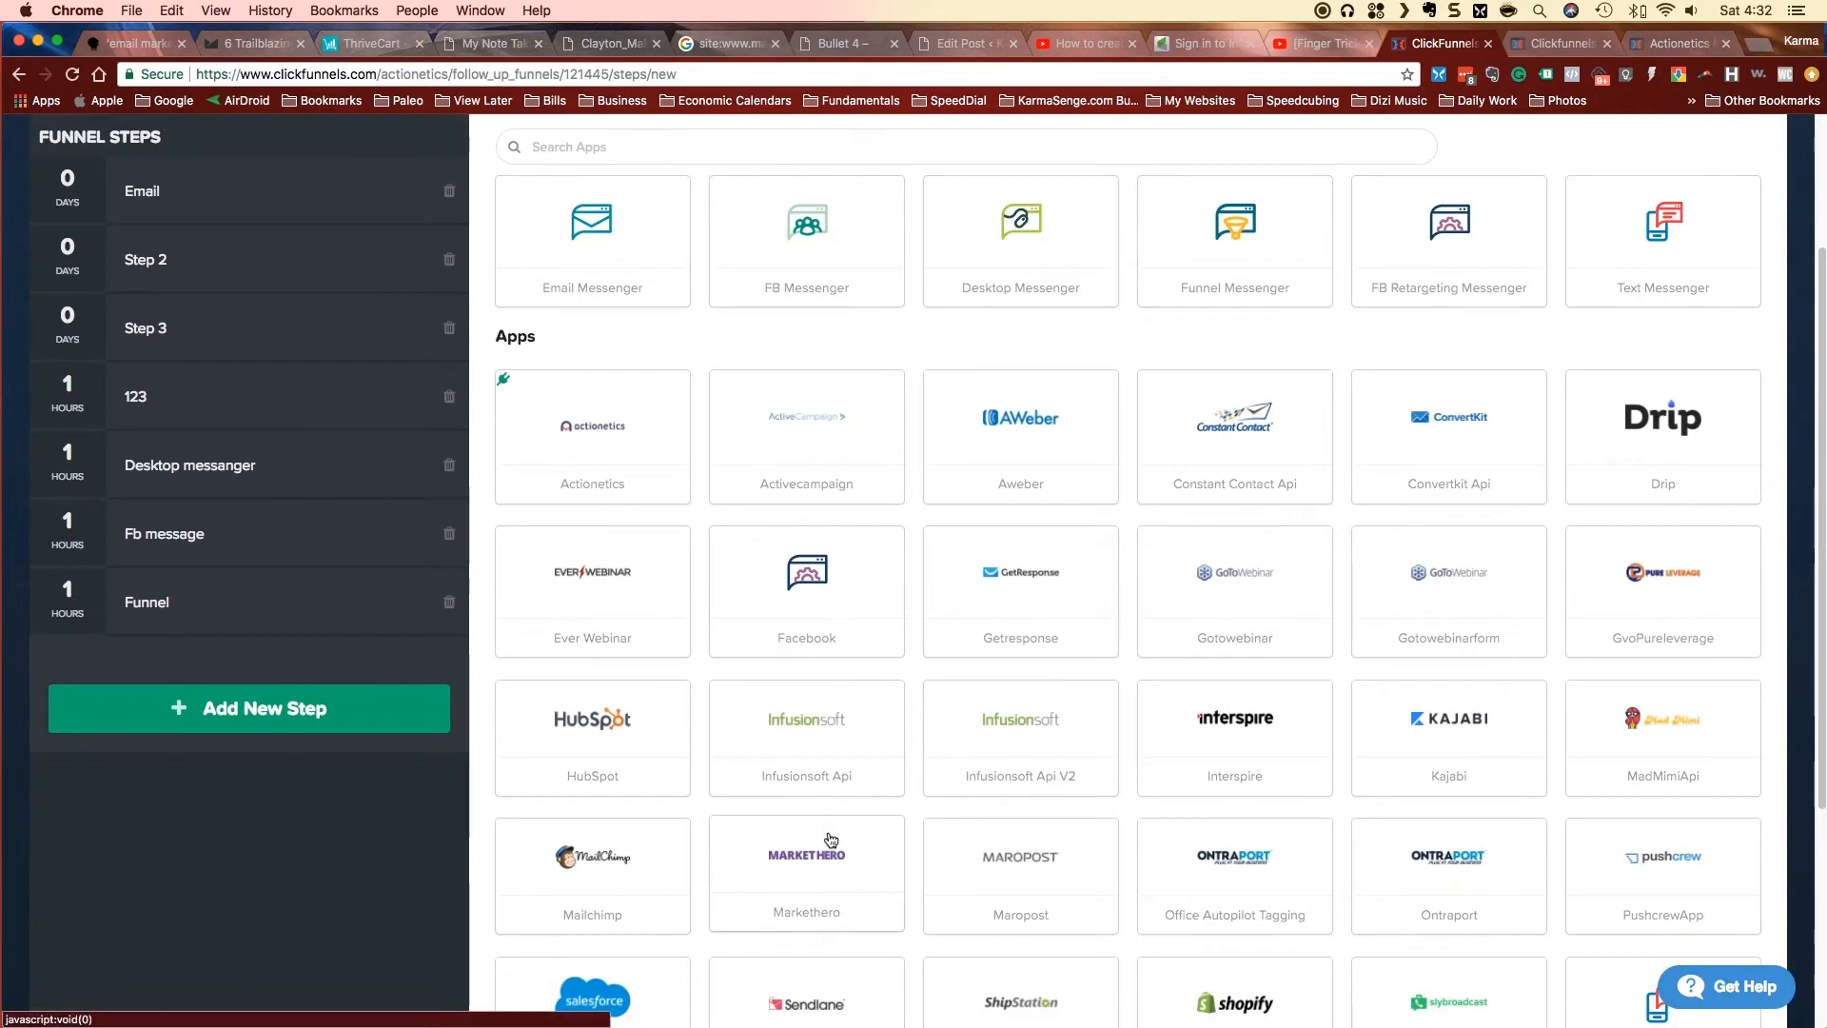
scroll(831, 841, "down", 1)
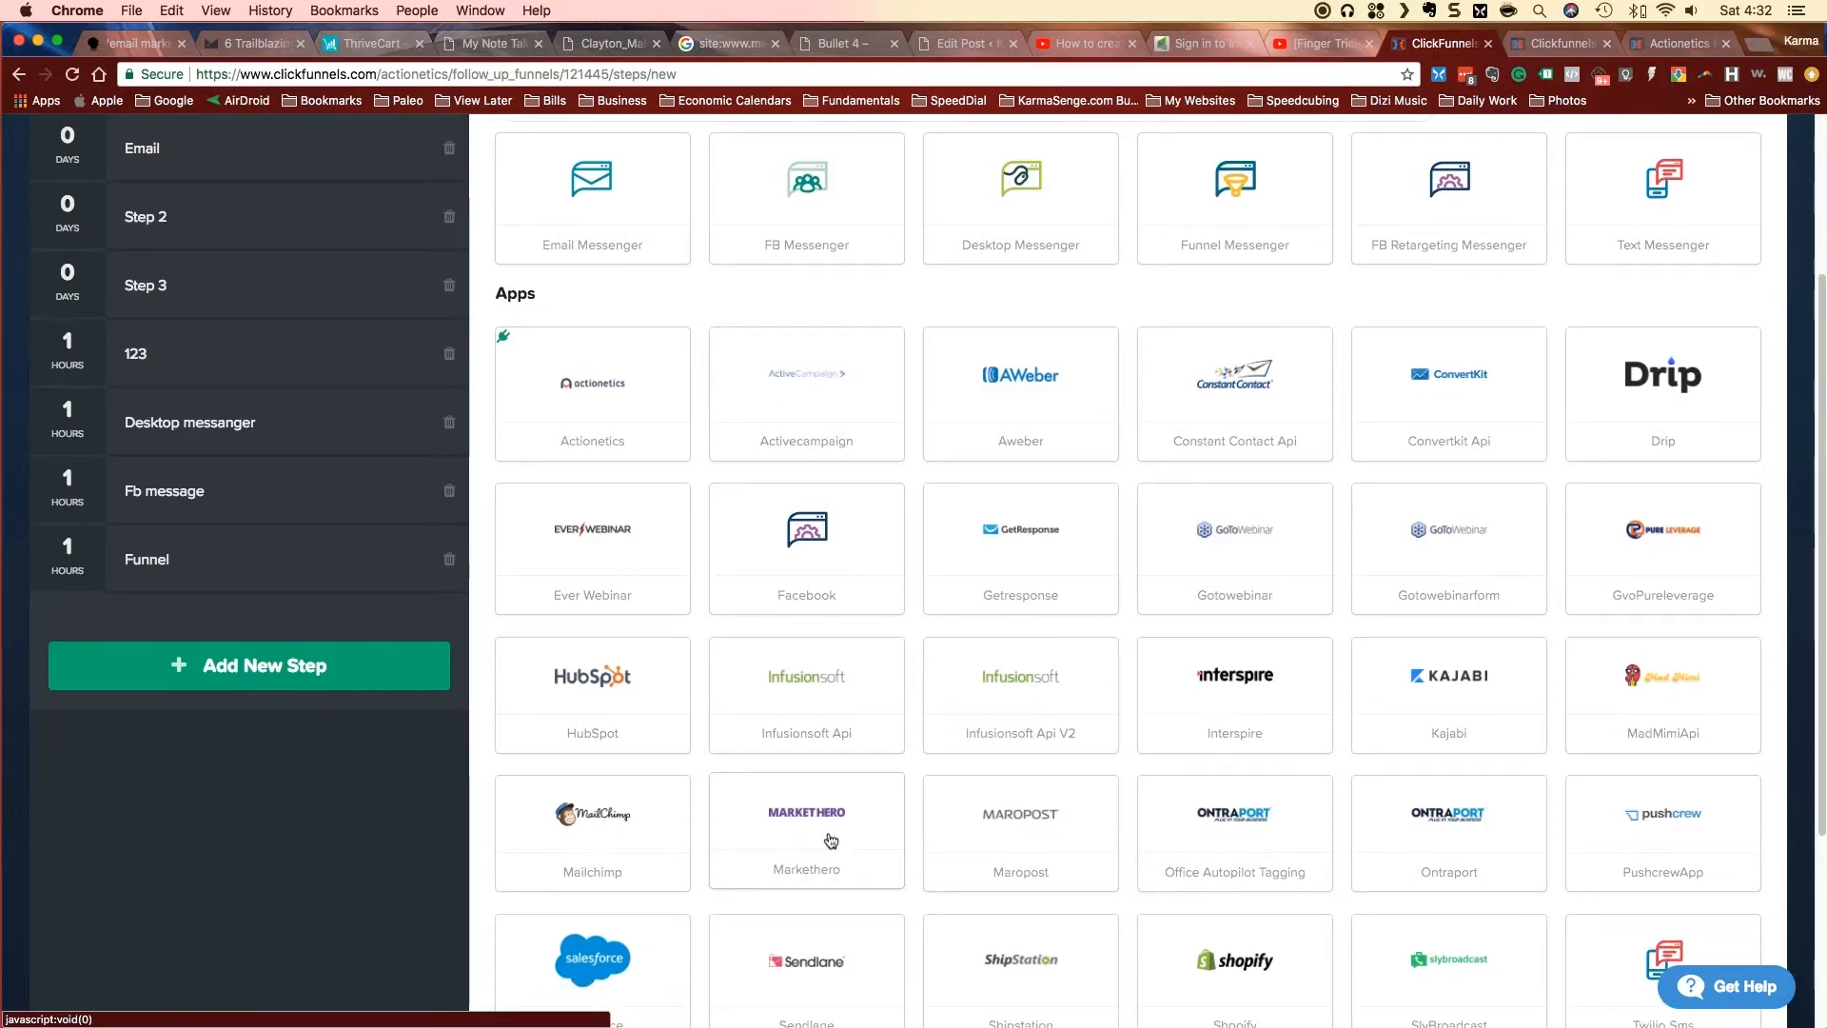
scroll(830, 840, "down", 2)
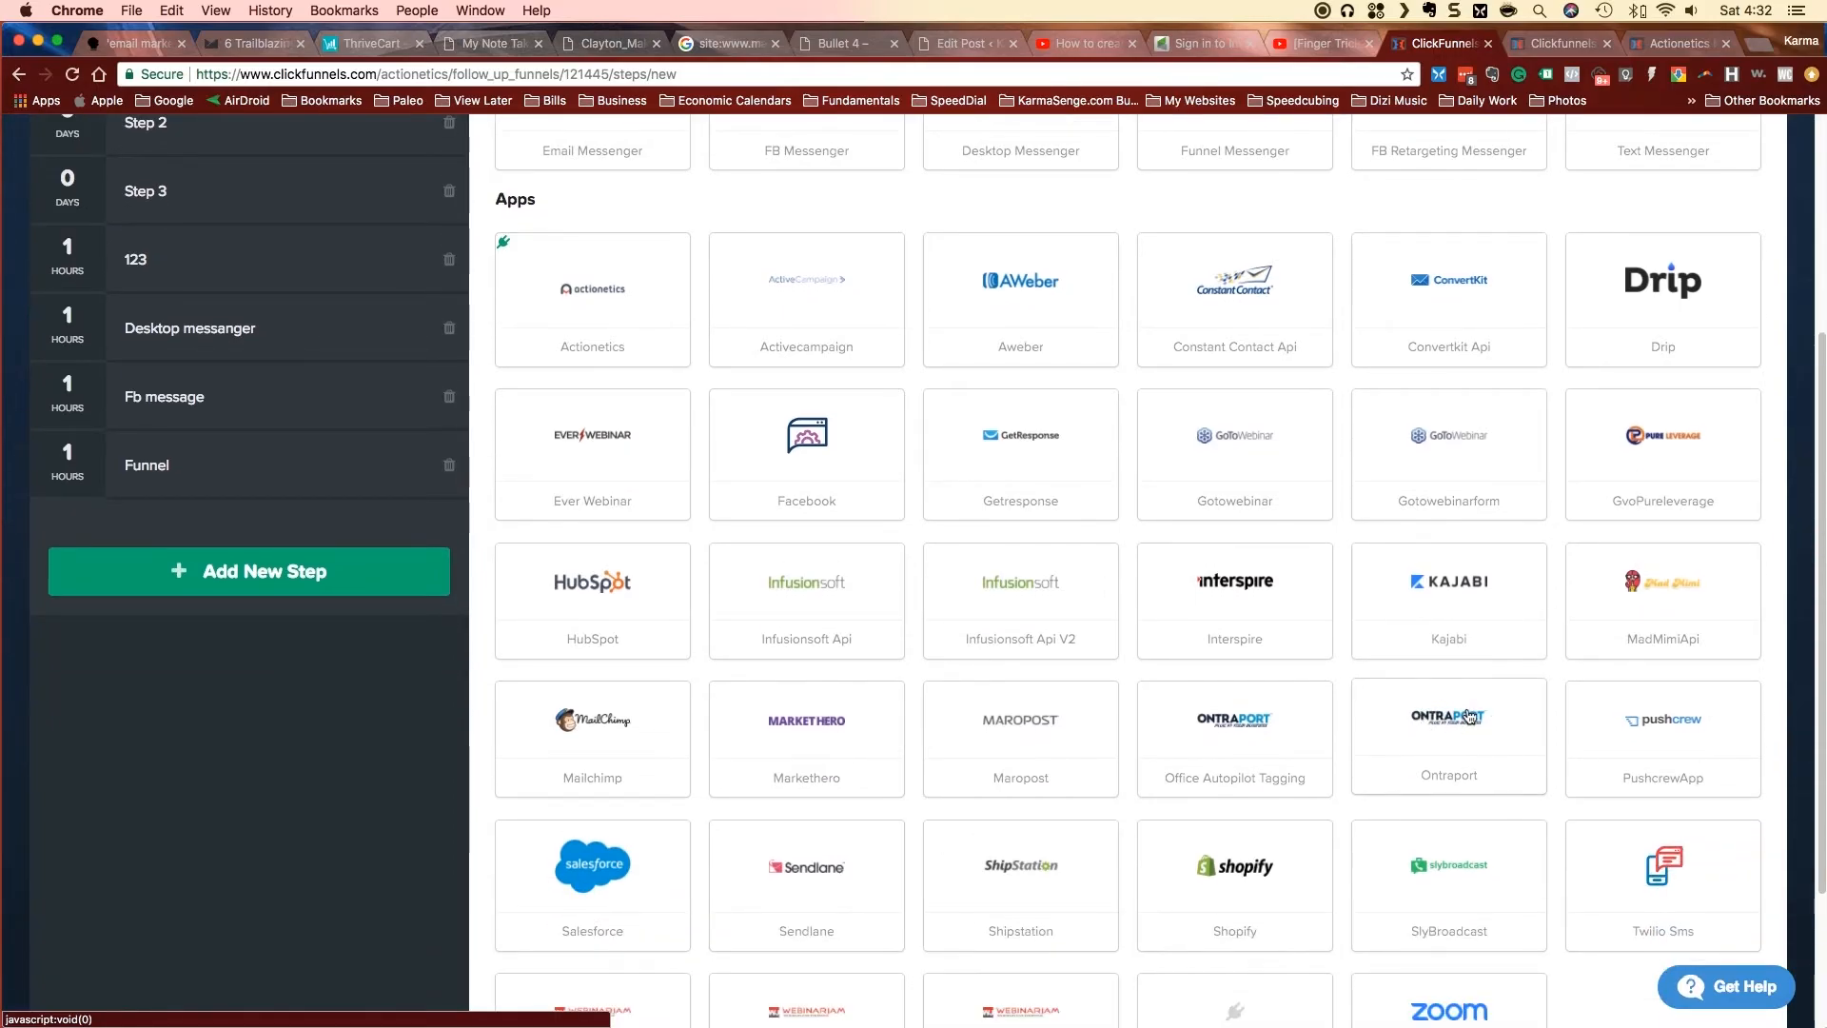
scroll(1467, 715, "down", 4)
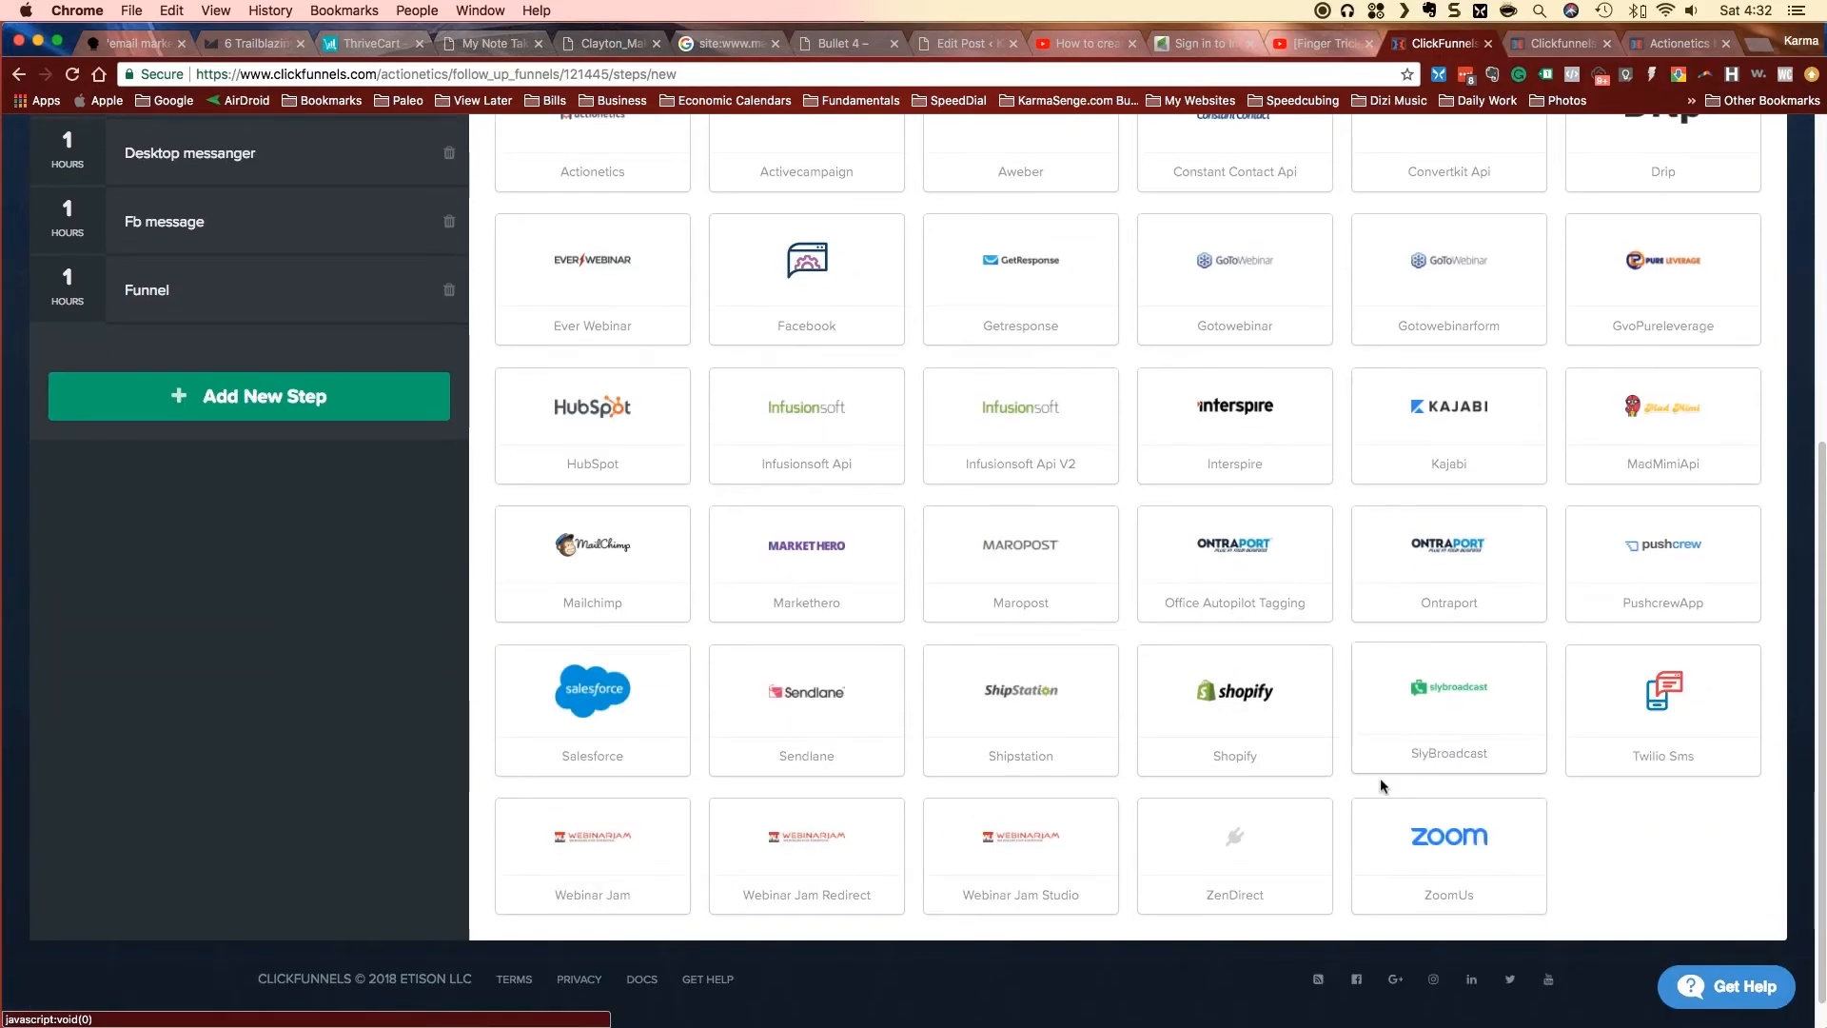
left_click(1440, 853)
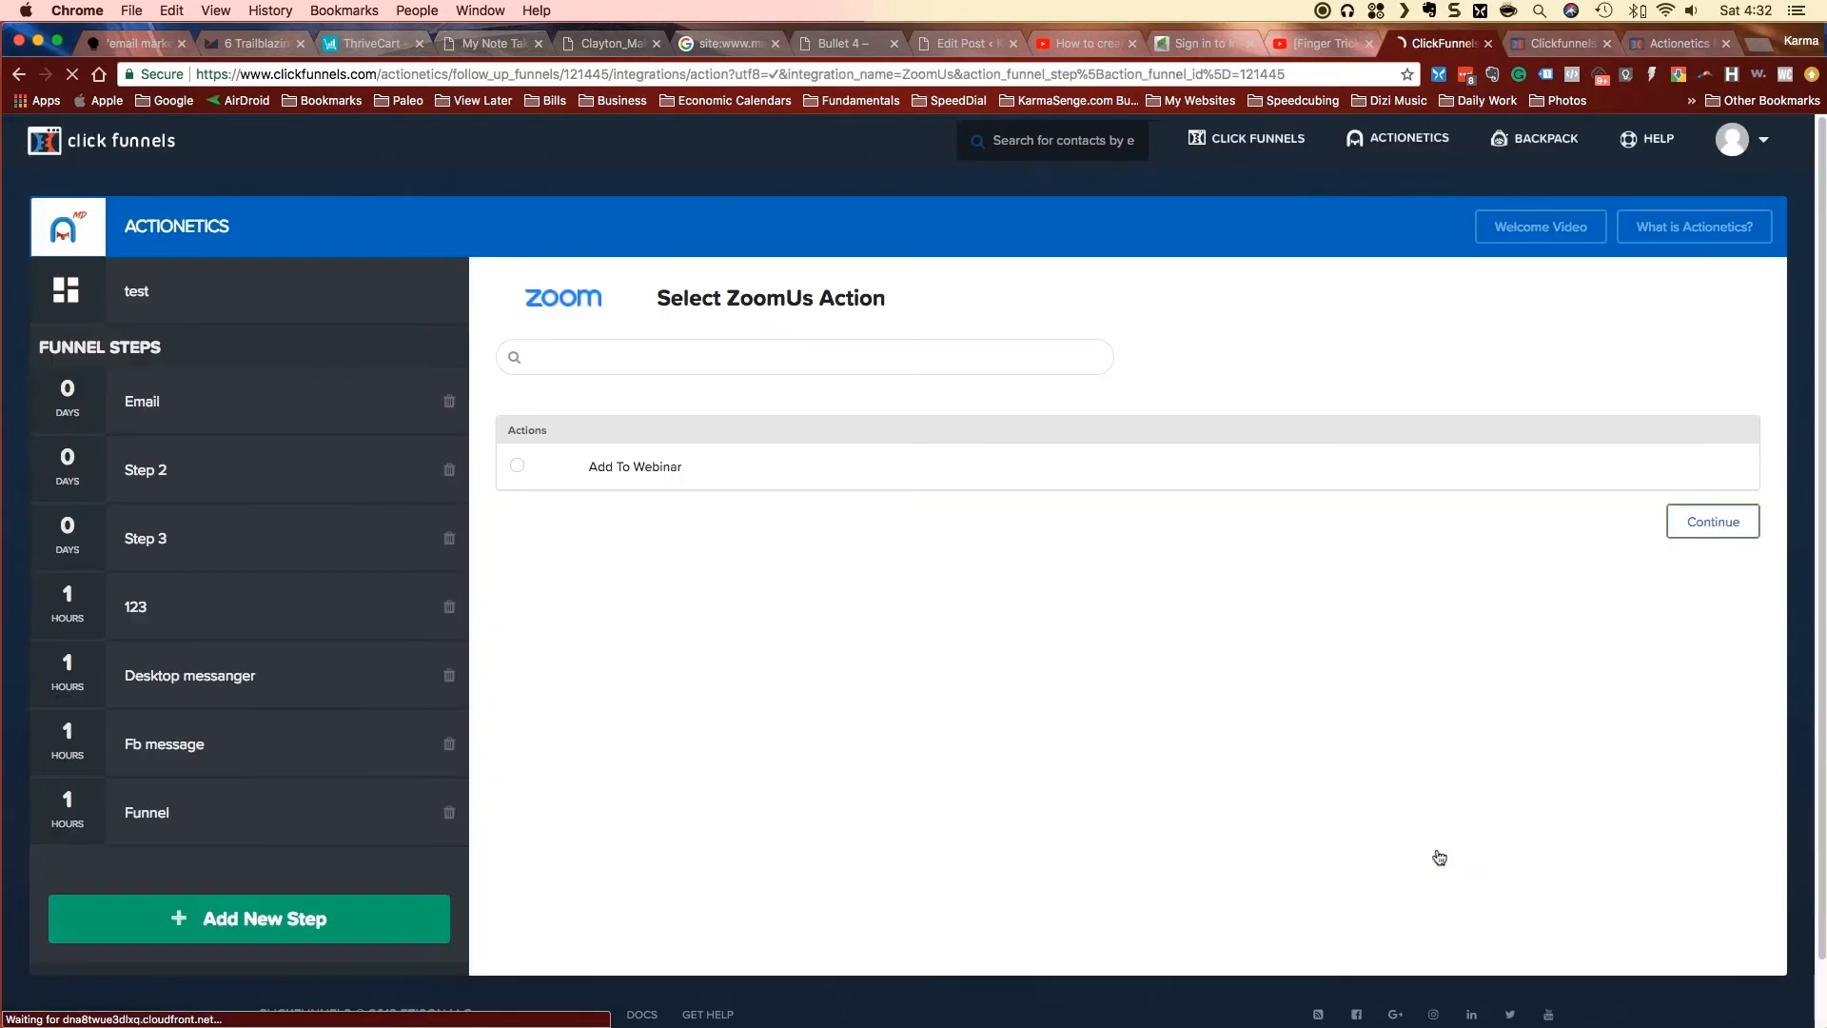
- Examine the Register To Webinar Session action that the Webinar Jam and Ever Webinar integrations offer for a new step
left_click(398, 921)
scroll(1125, 912, "down", 10)
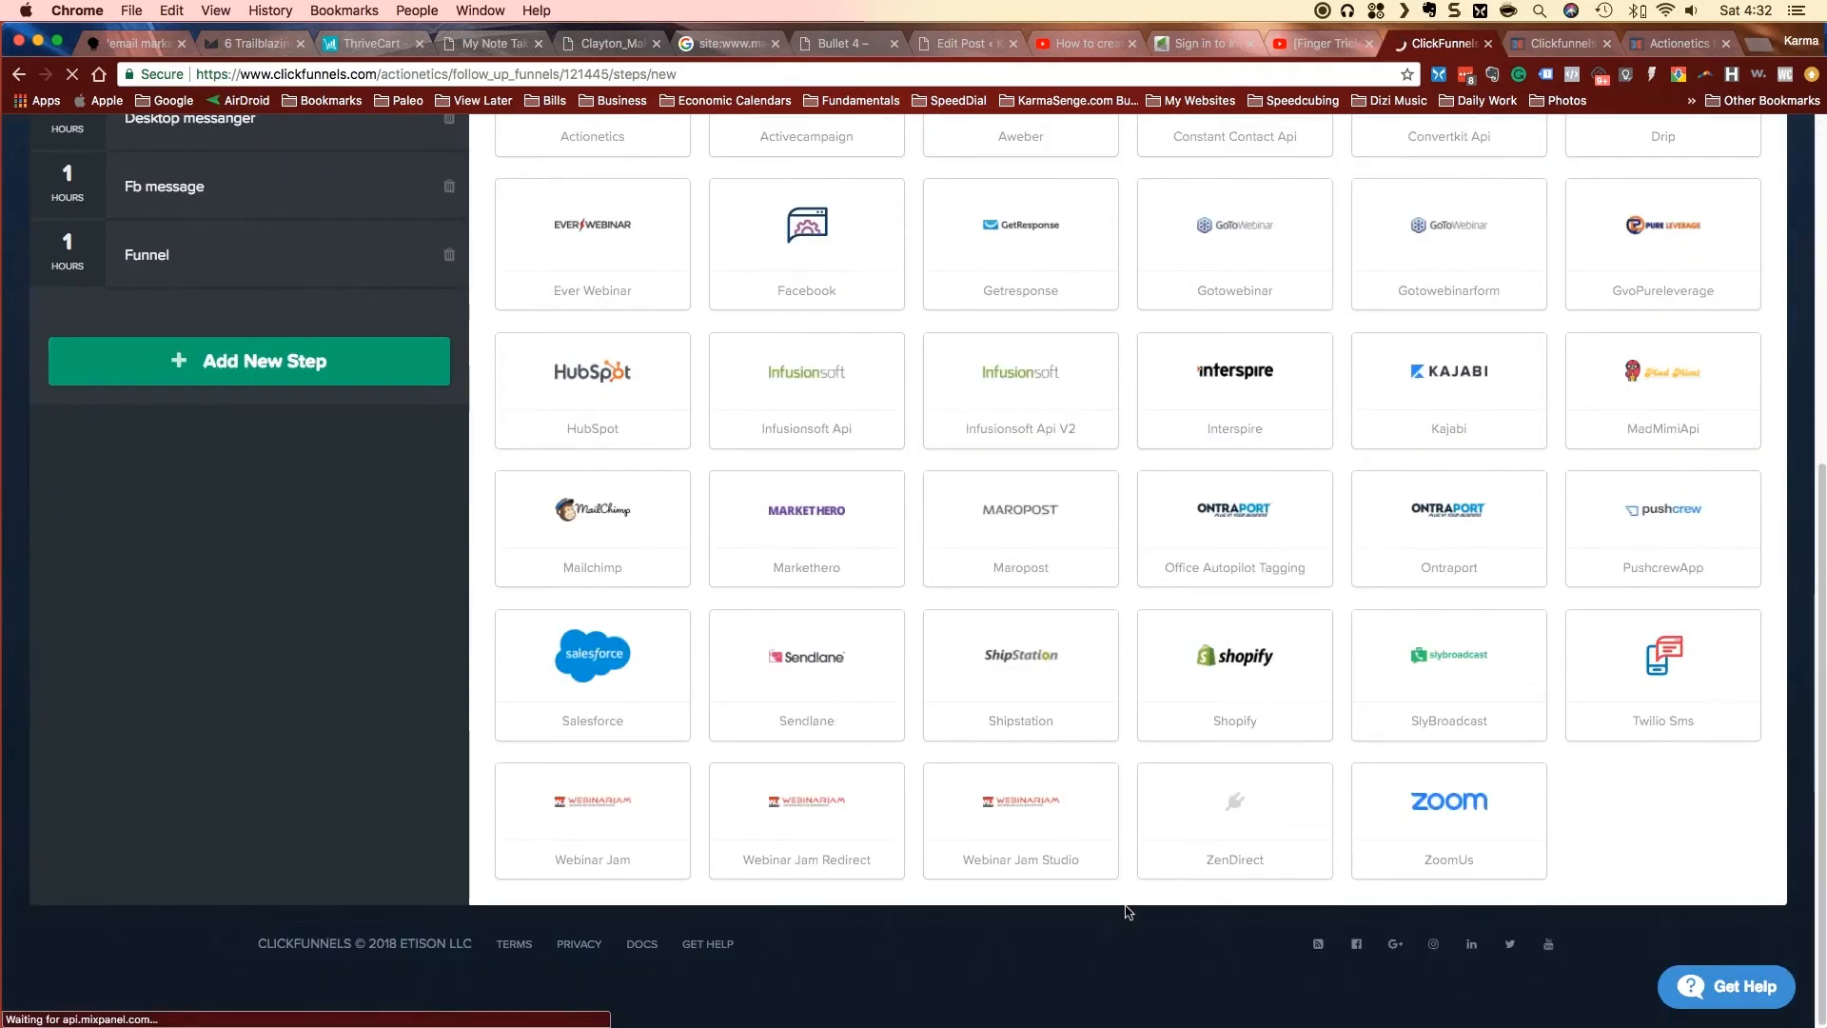
left_click(602, 797)
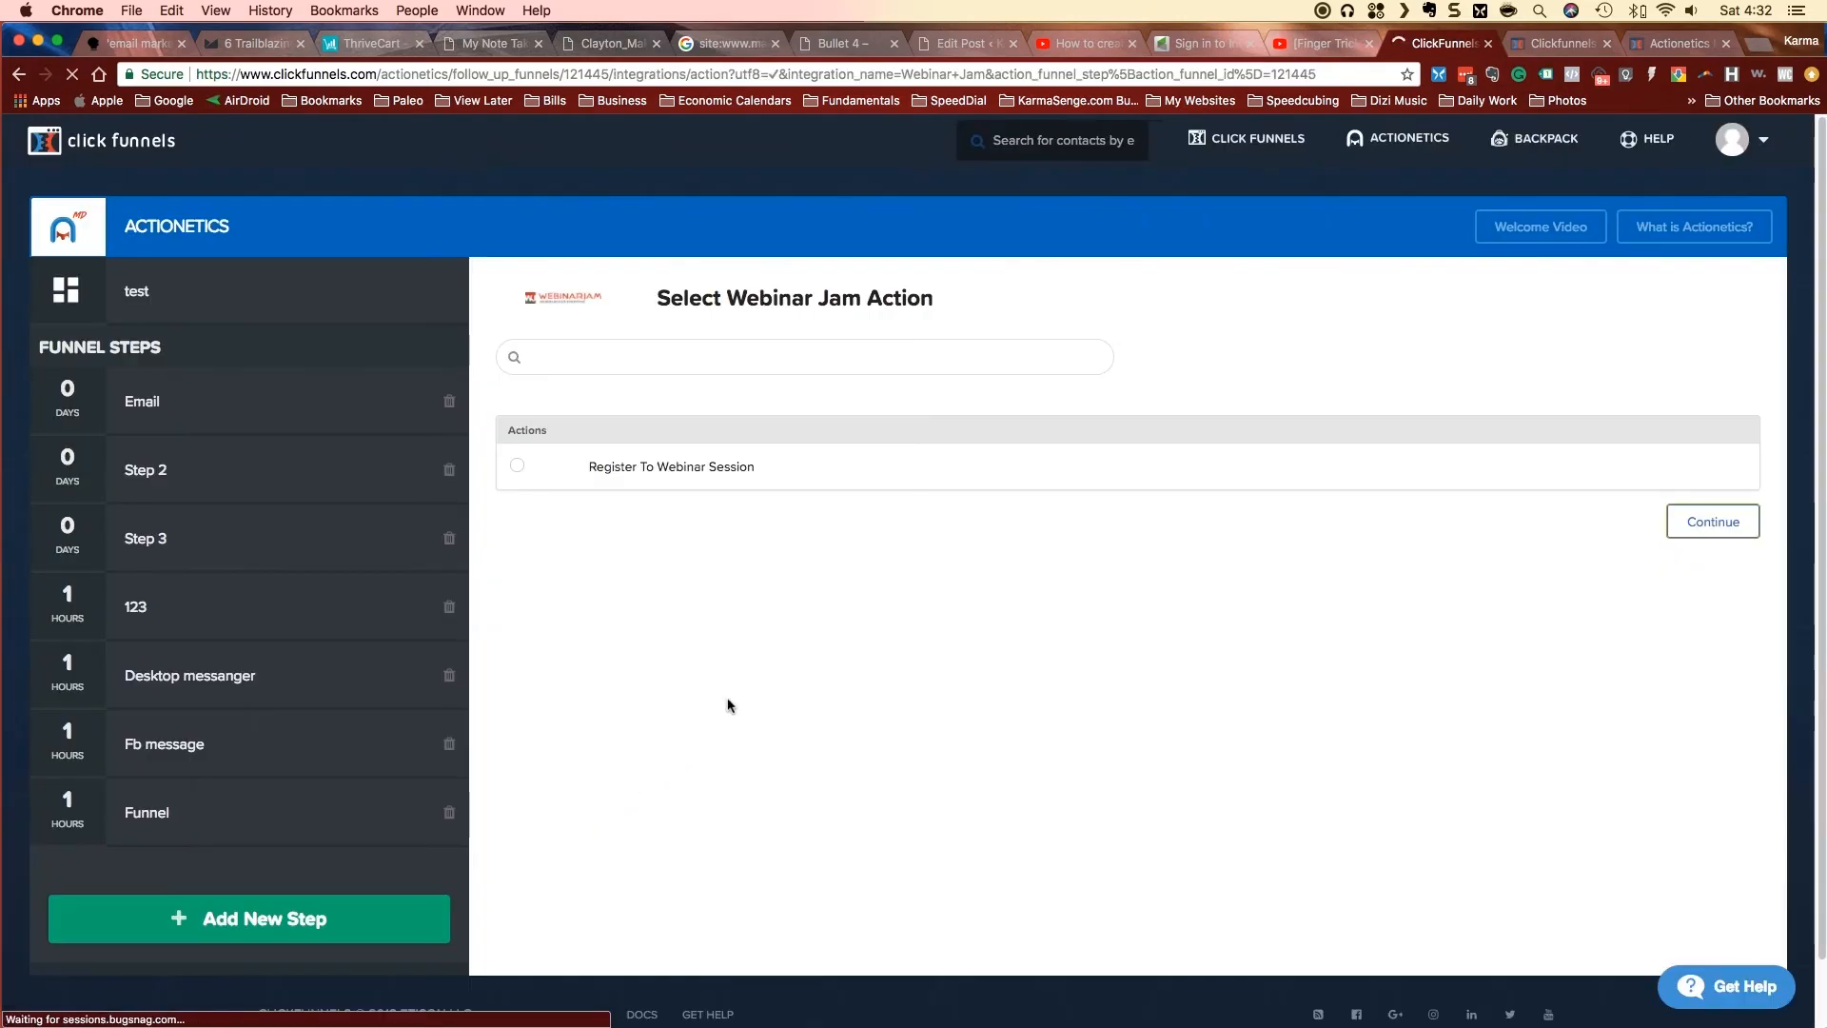
left_click(389, 918)
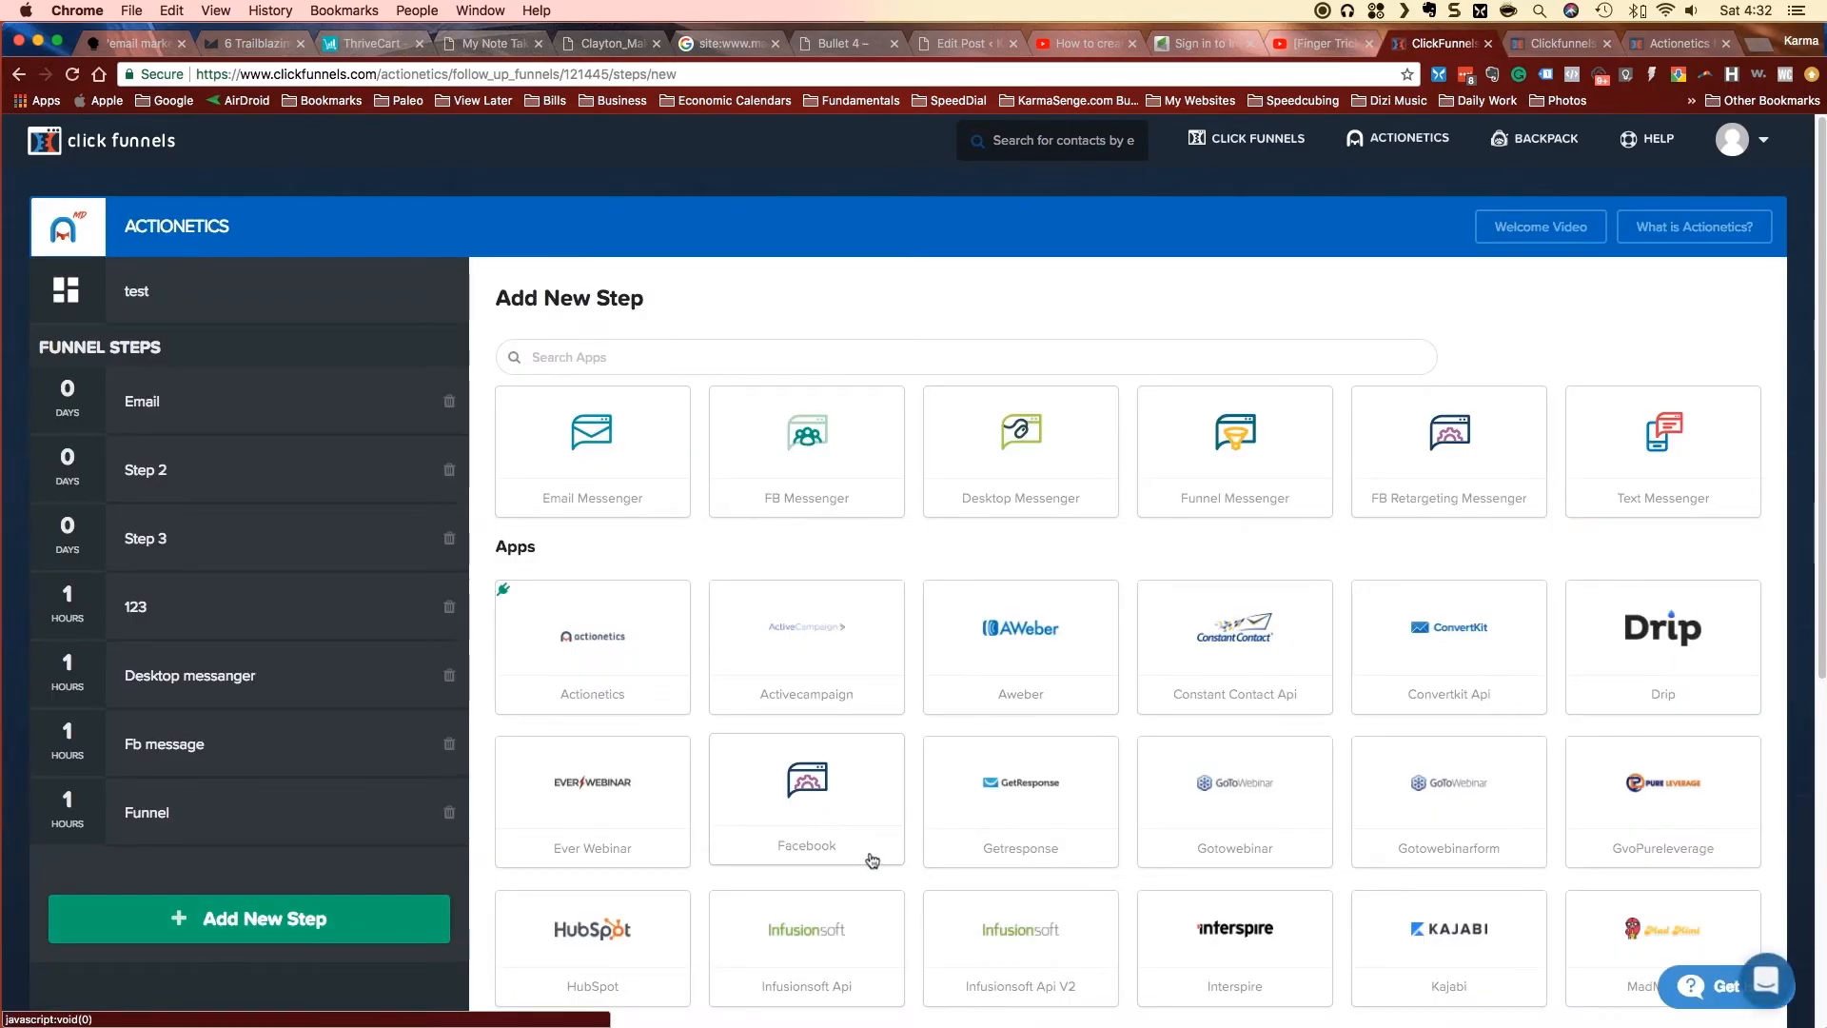
scroll(869, 860, "down", 2)
left_click(621, 610)
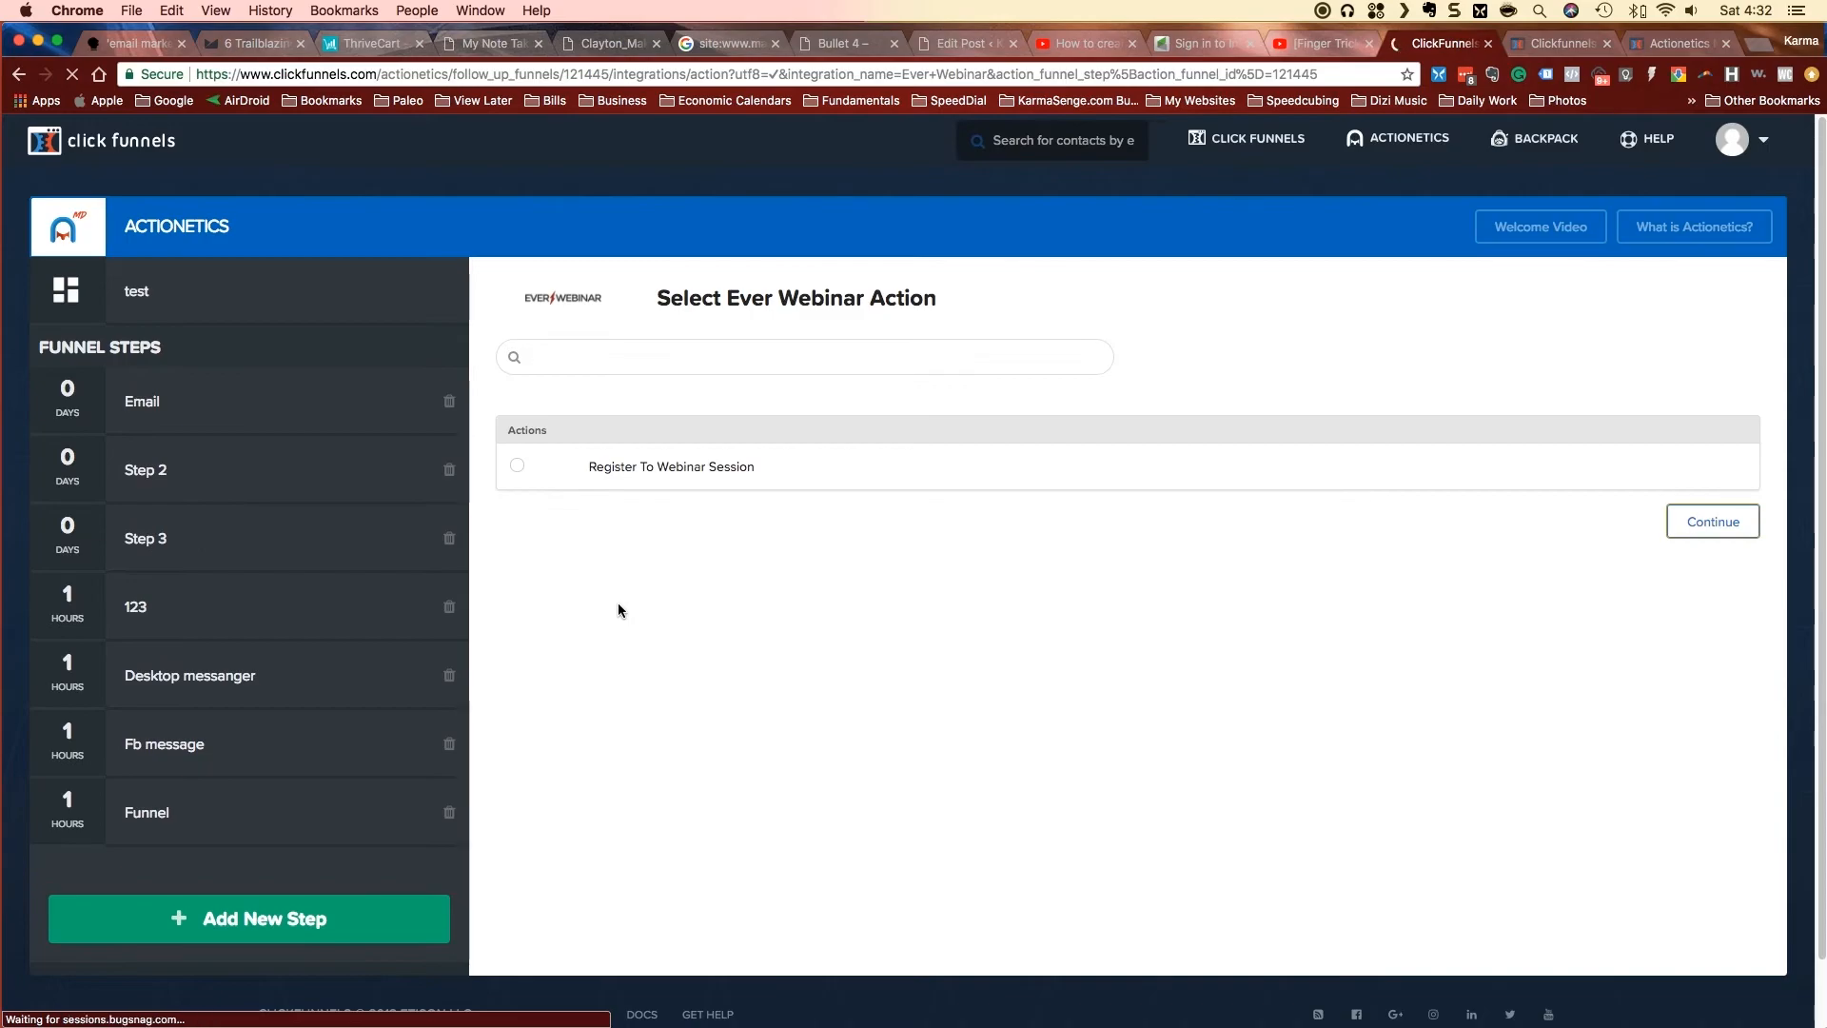
- Choose the Maropost integration for a new step and examine its Add To List action
left_click(389, 919)
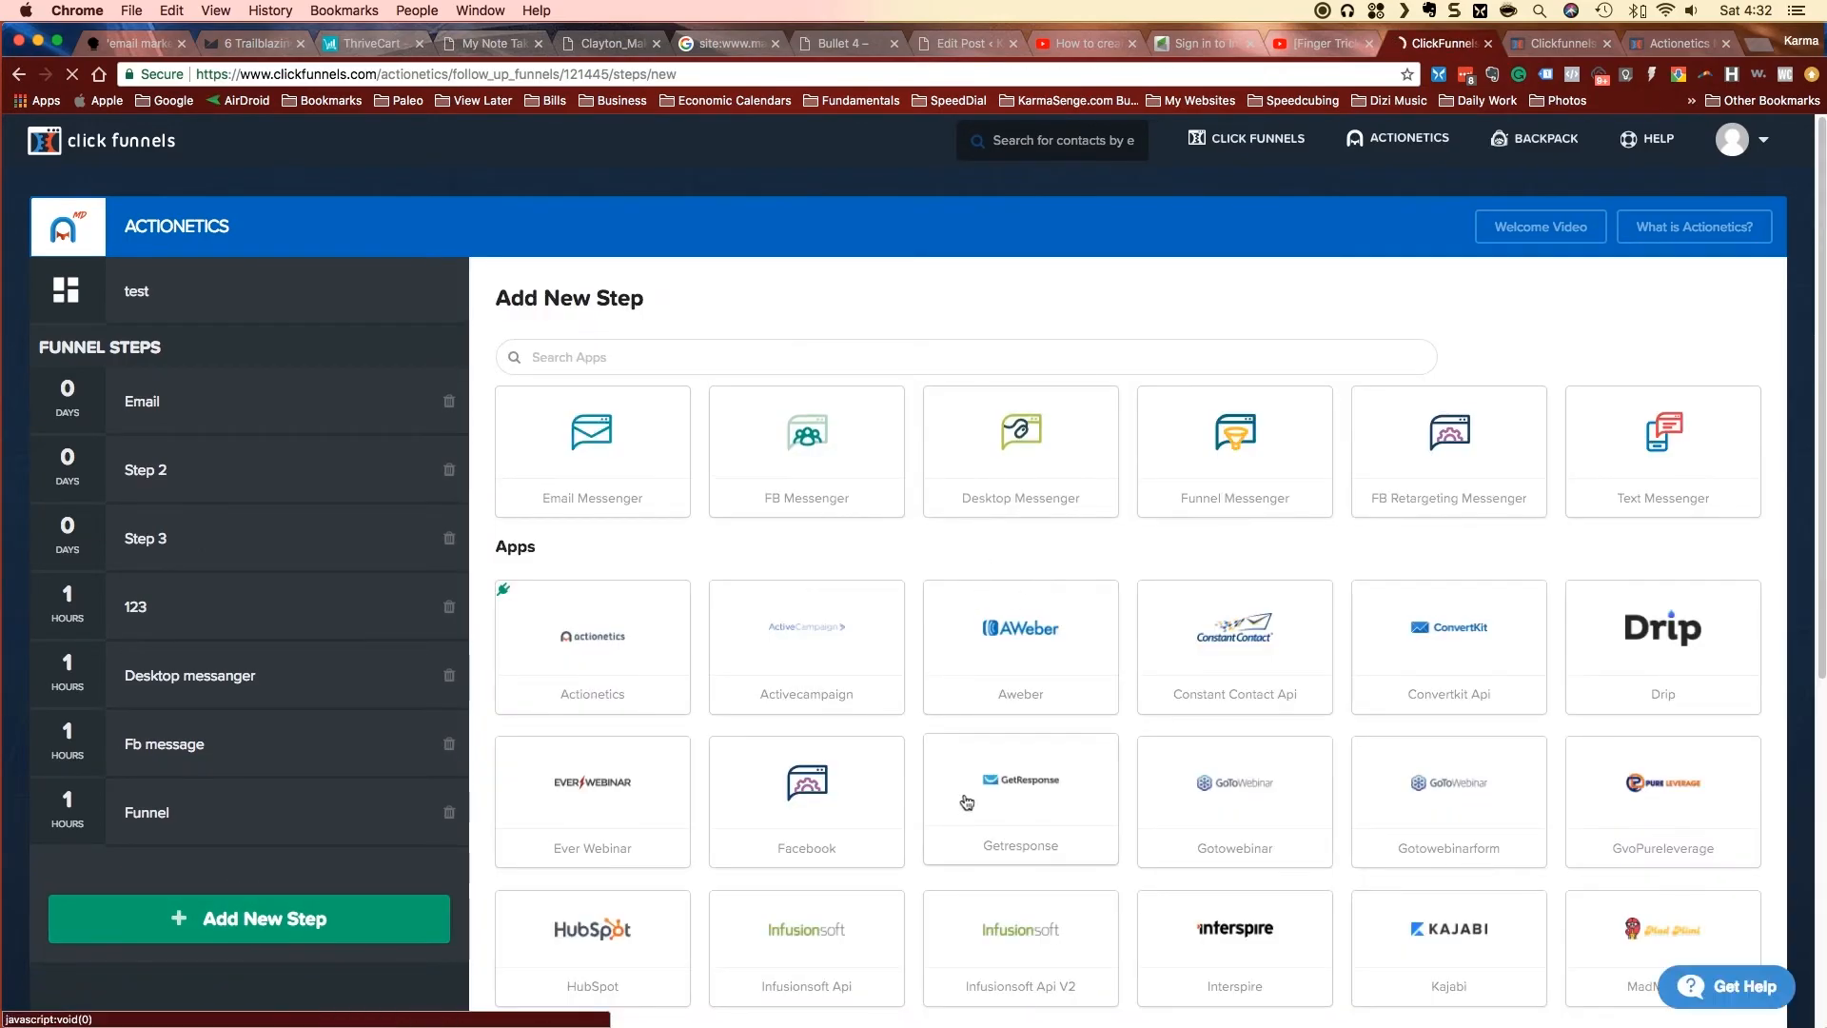
scroll(962, 686, "down", 4)
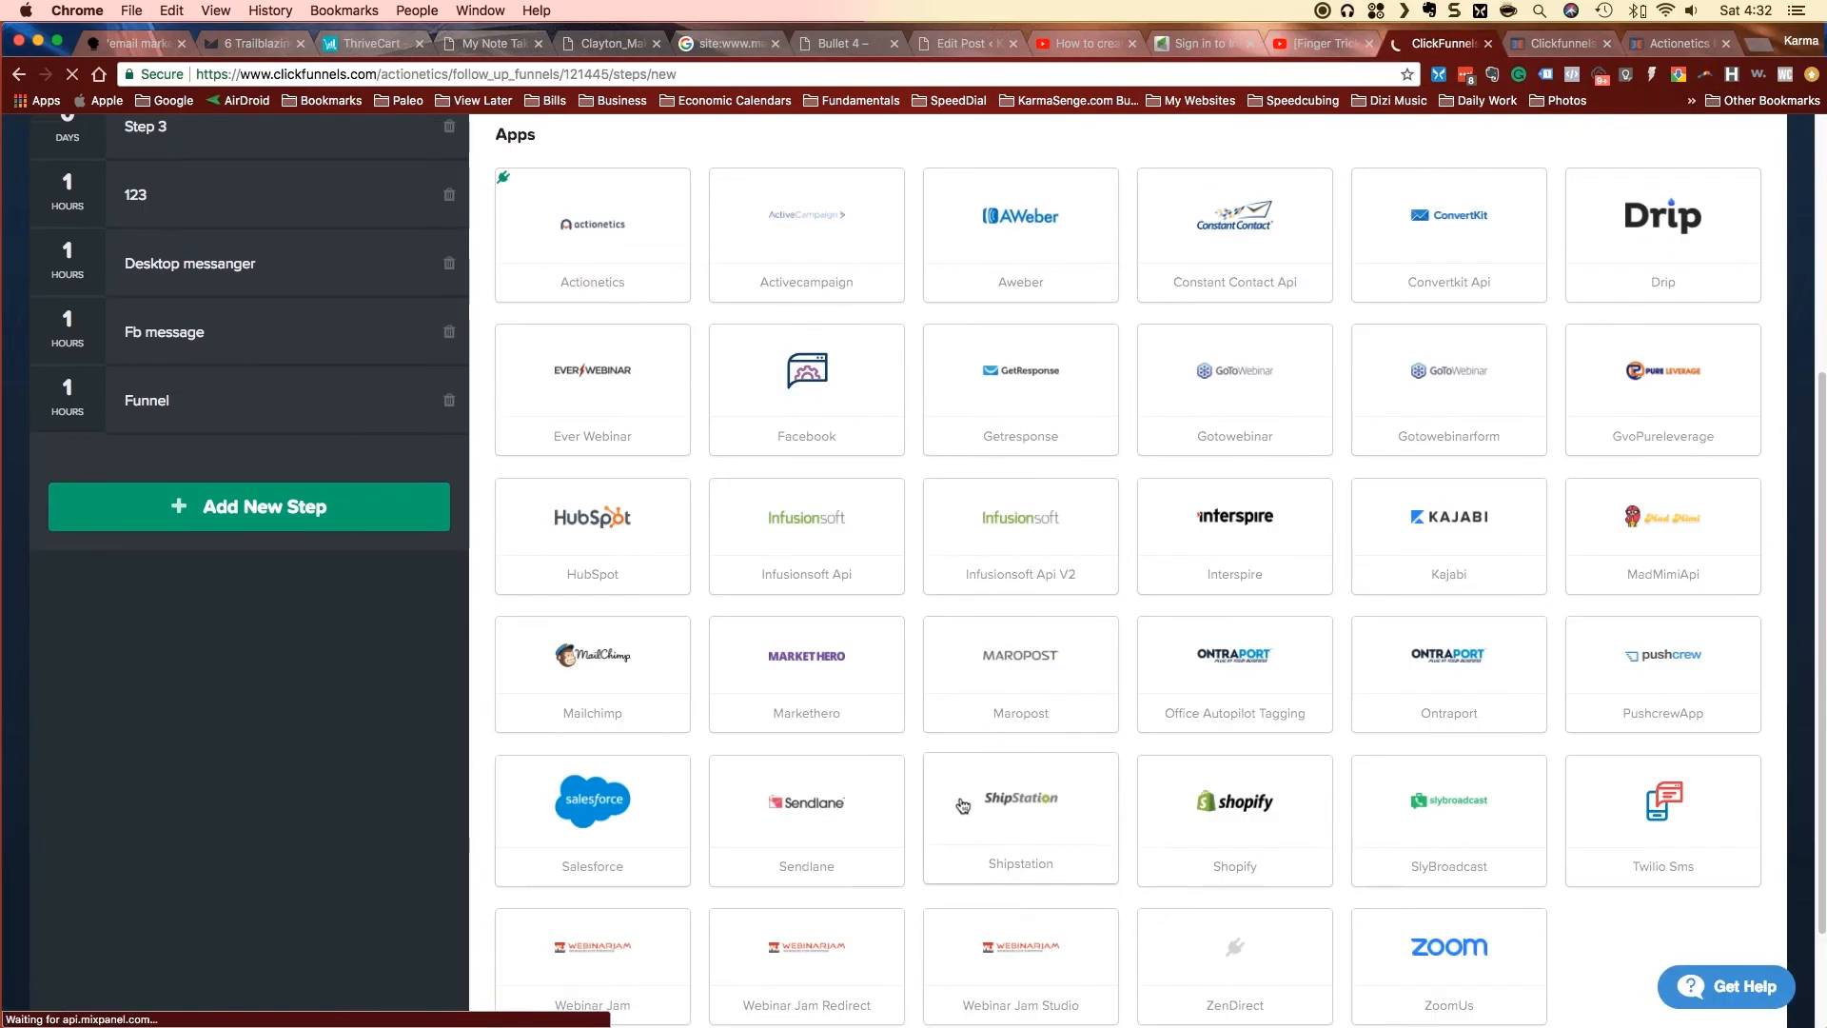
left_click(1037, 671)
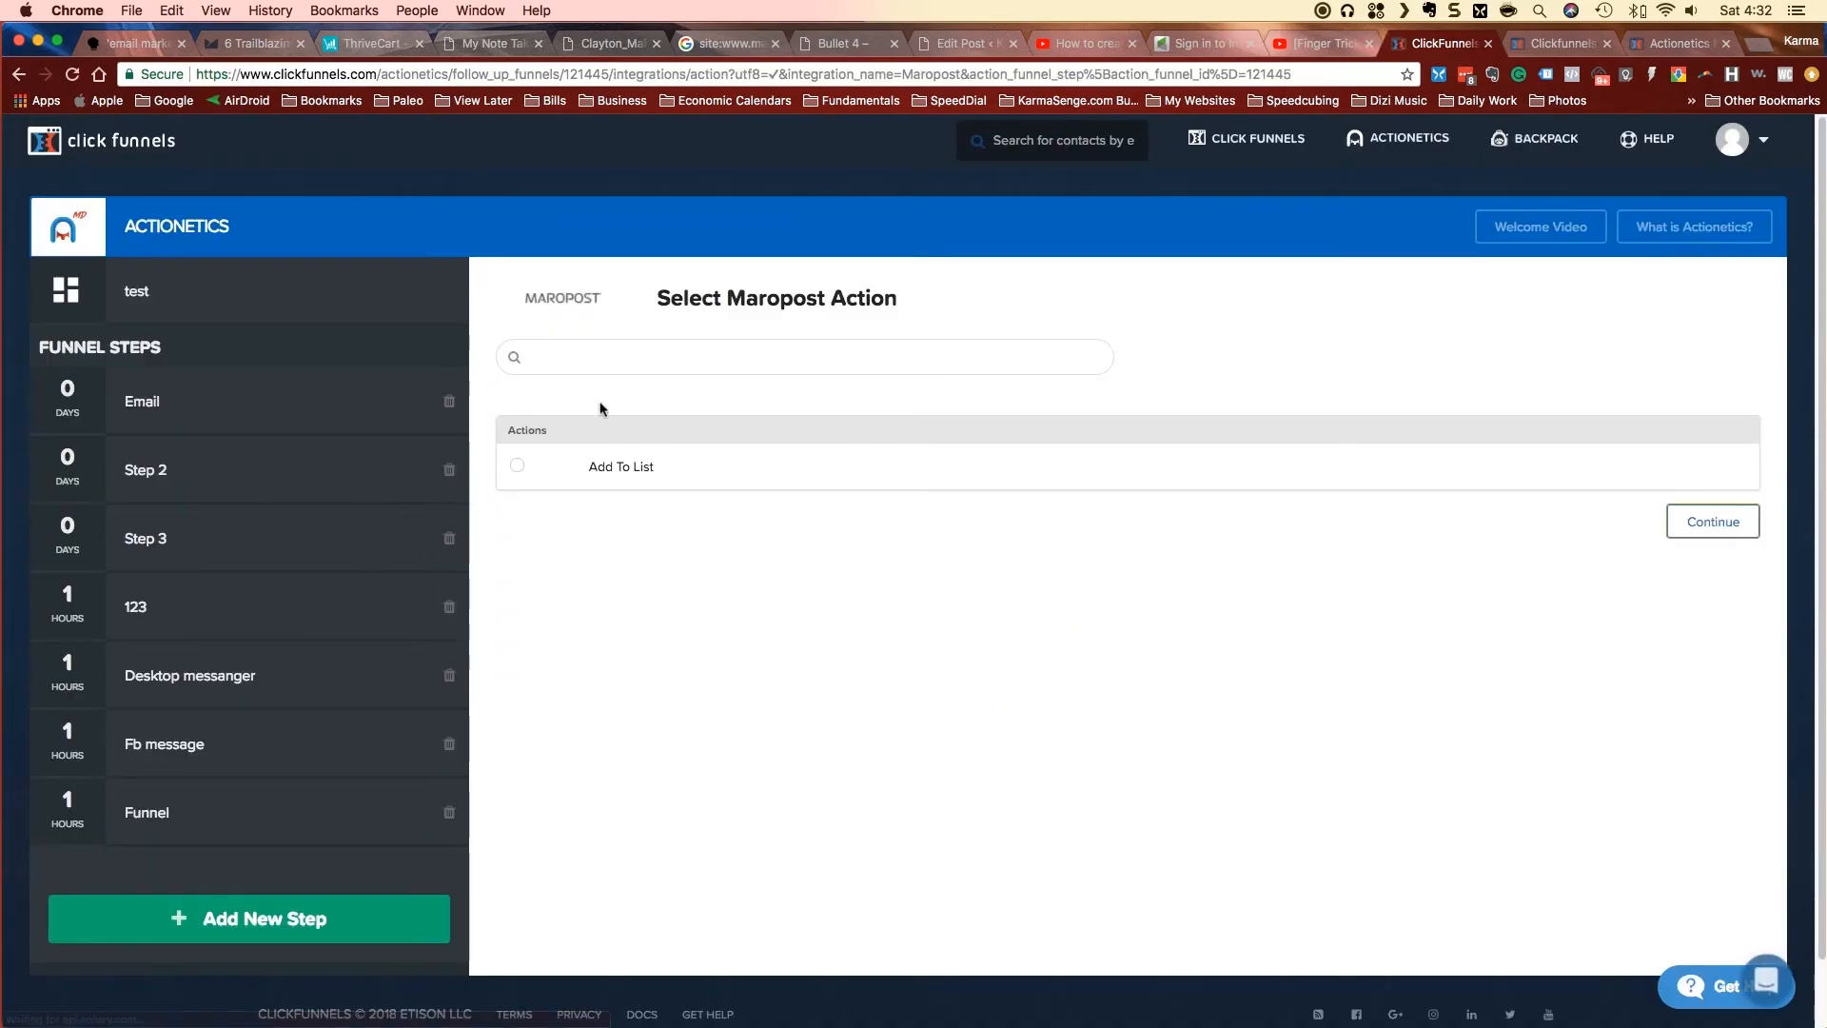
- Look through the app integrations for a new step and return to the messenger types
left_click(415, 913)
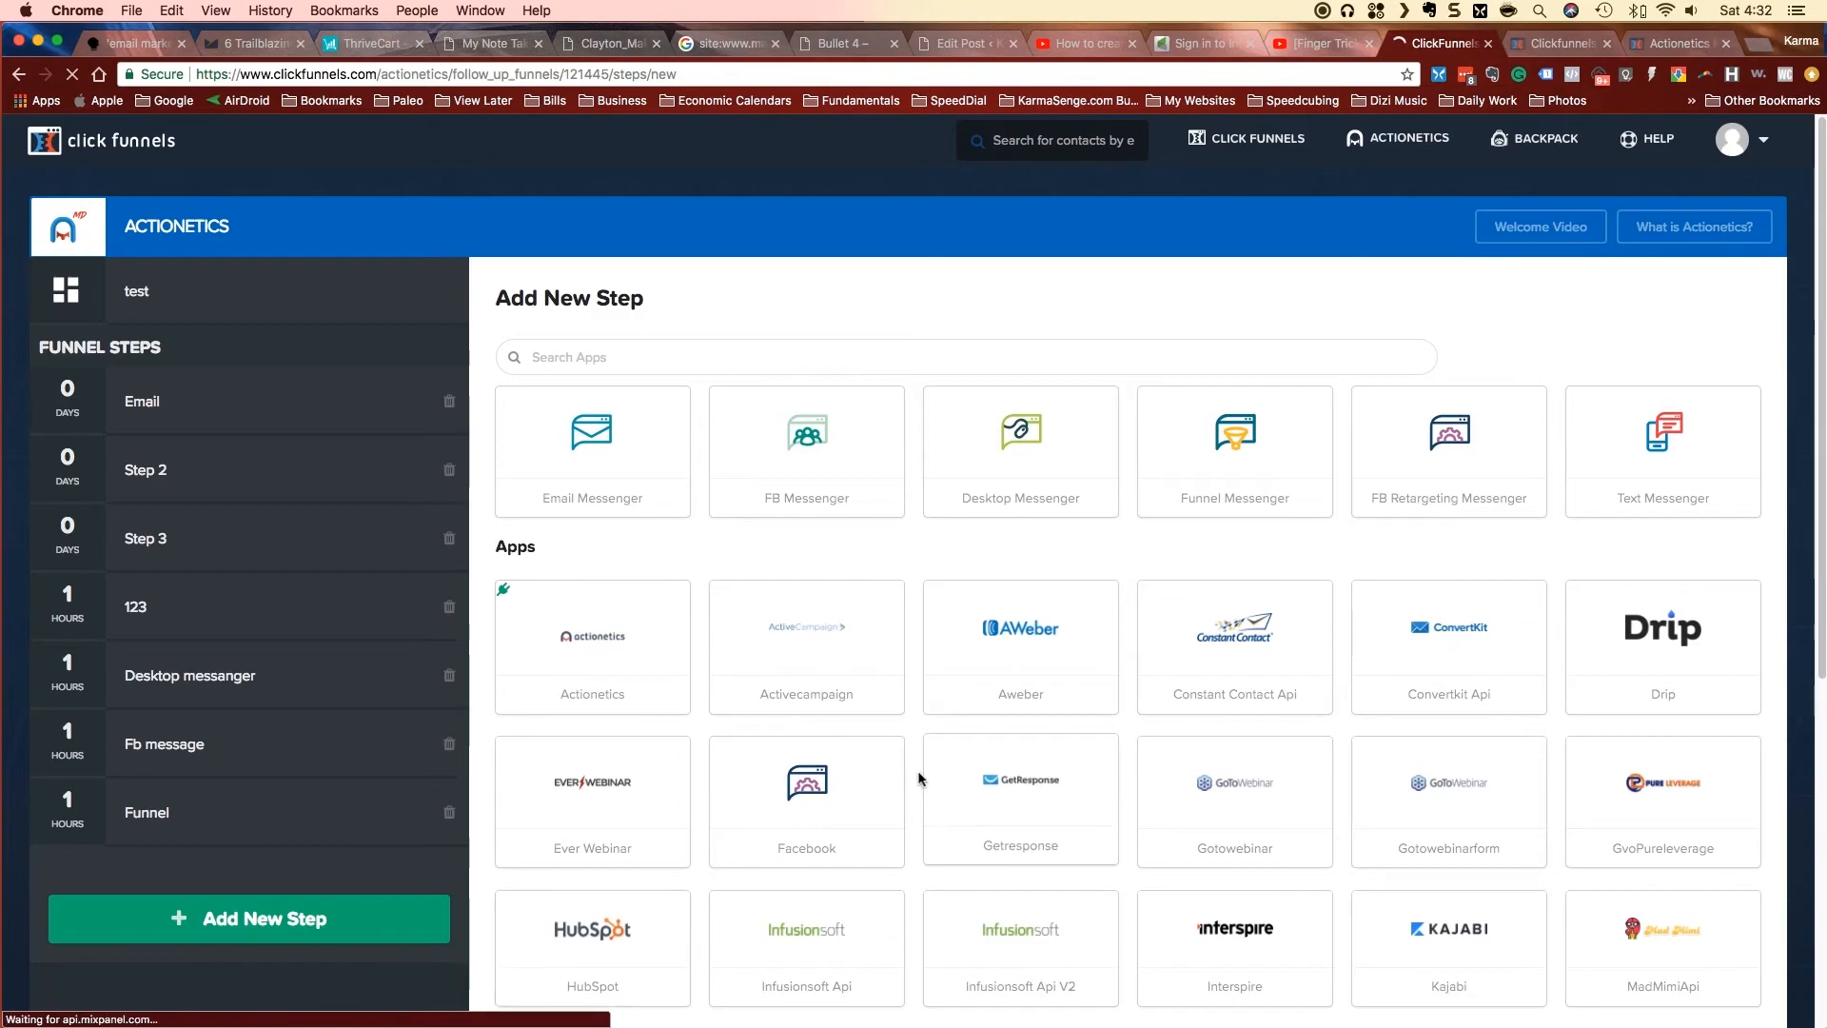
scroll(913, 778, "down", 5)
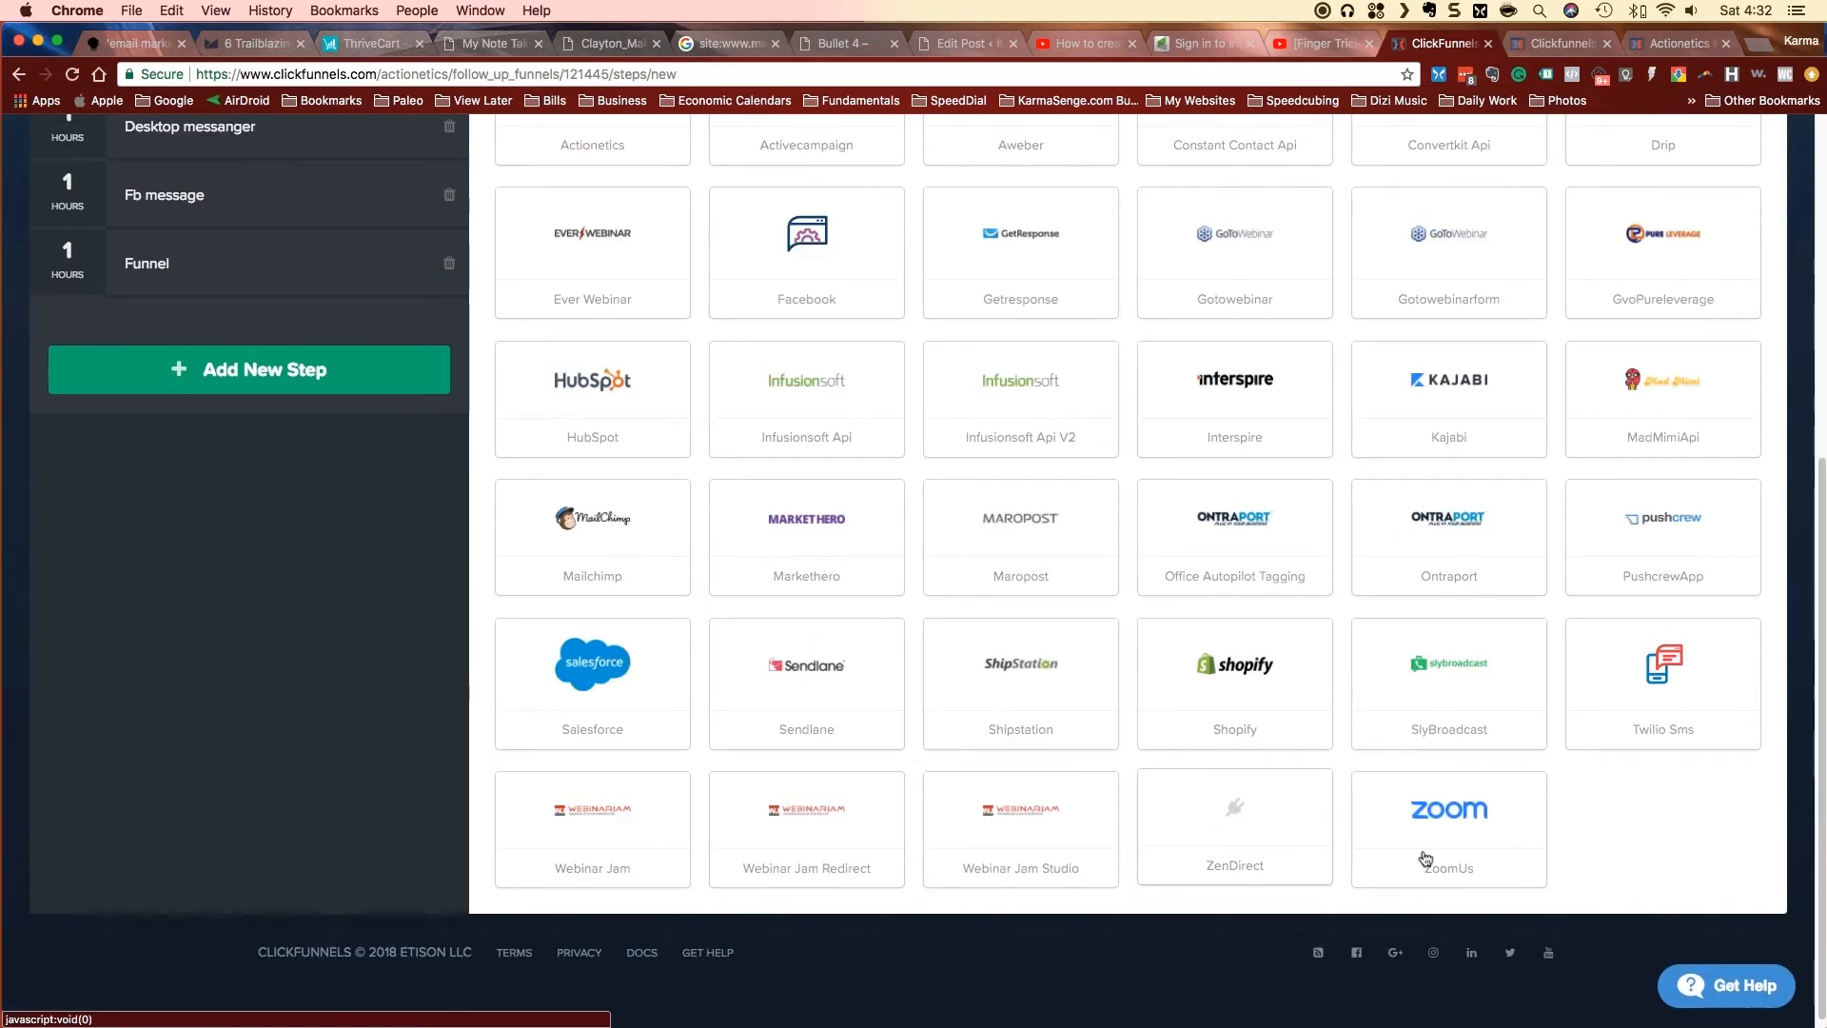
left_click(1704, 803)
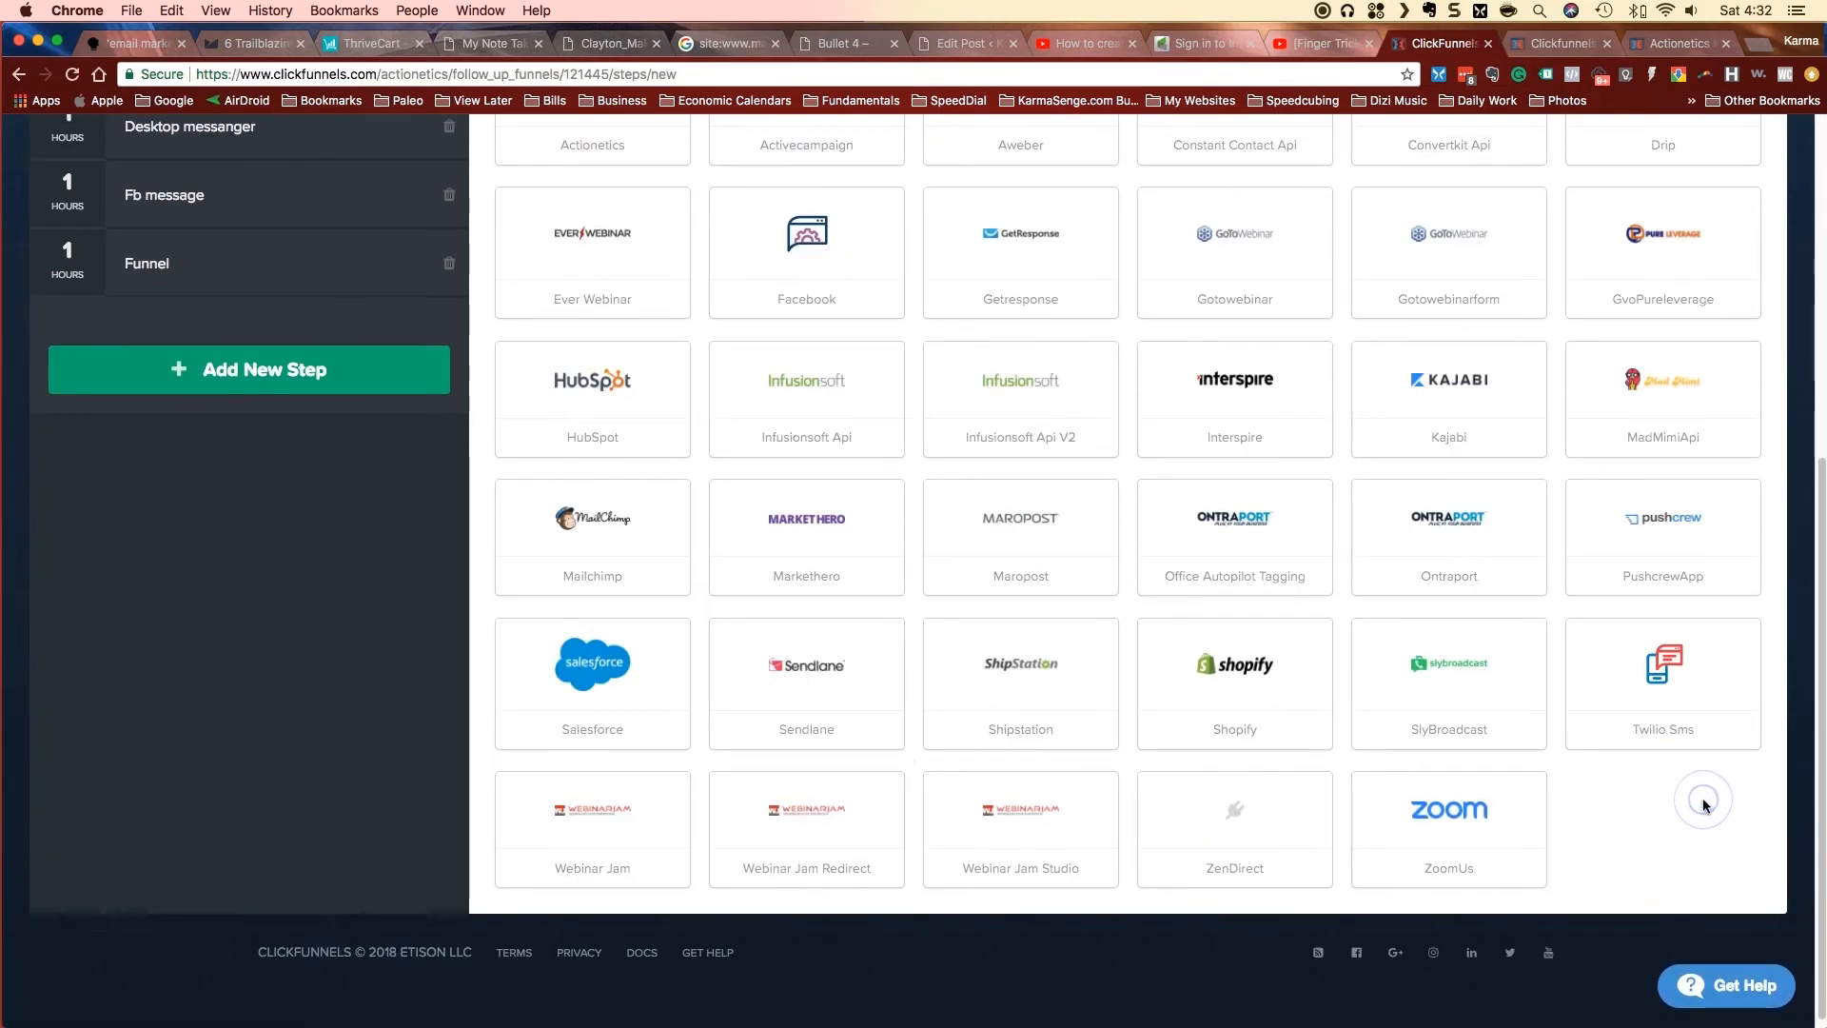
scroll(1684, 804, "up", 1)
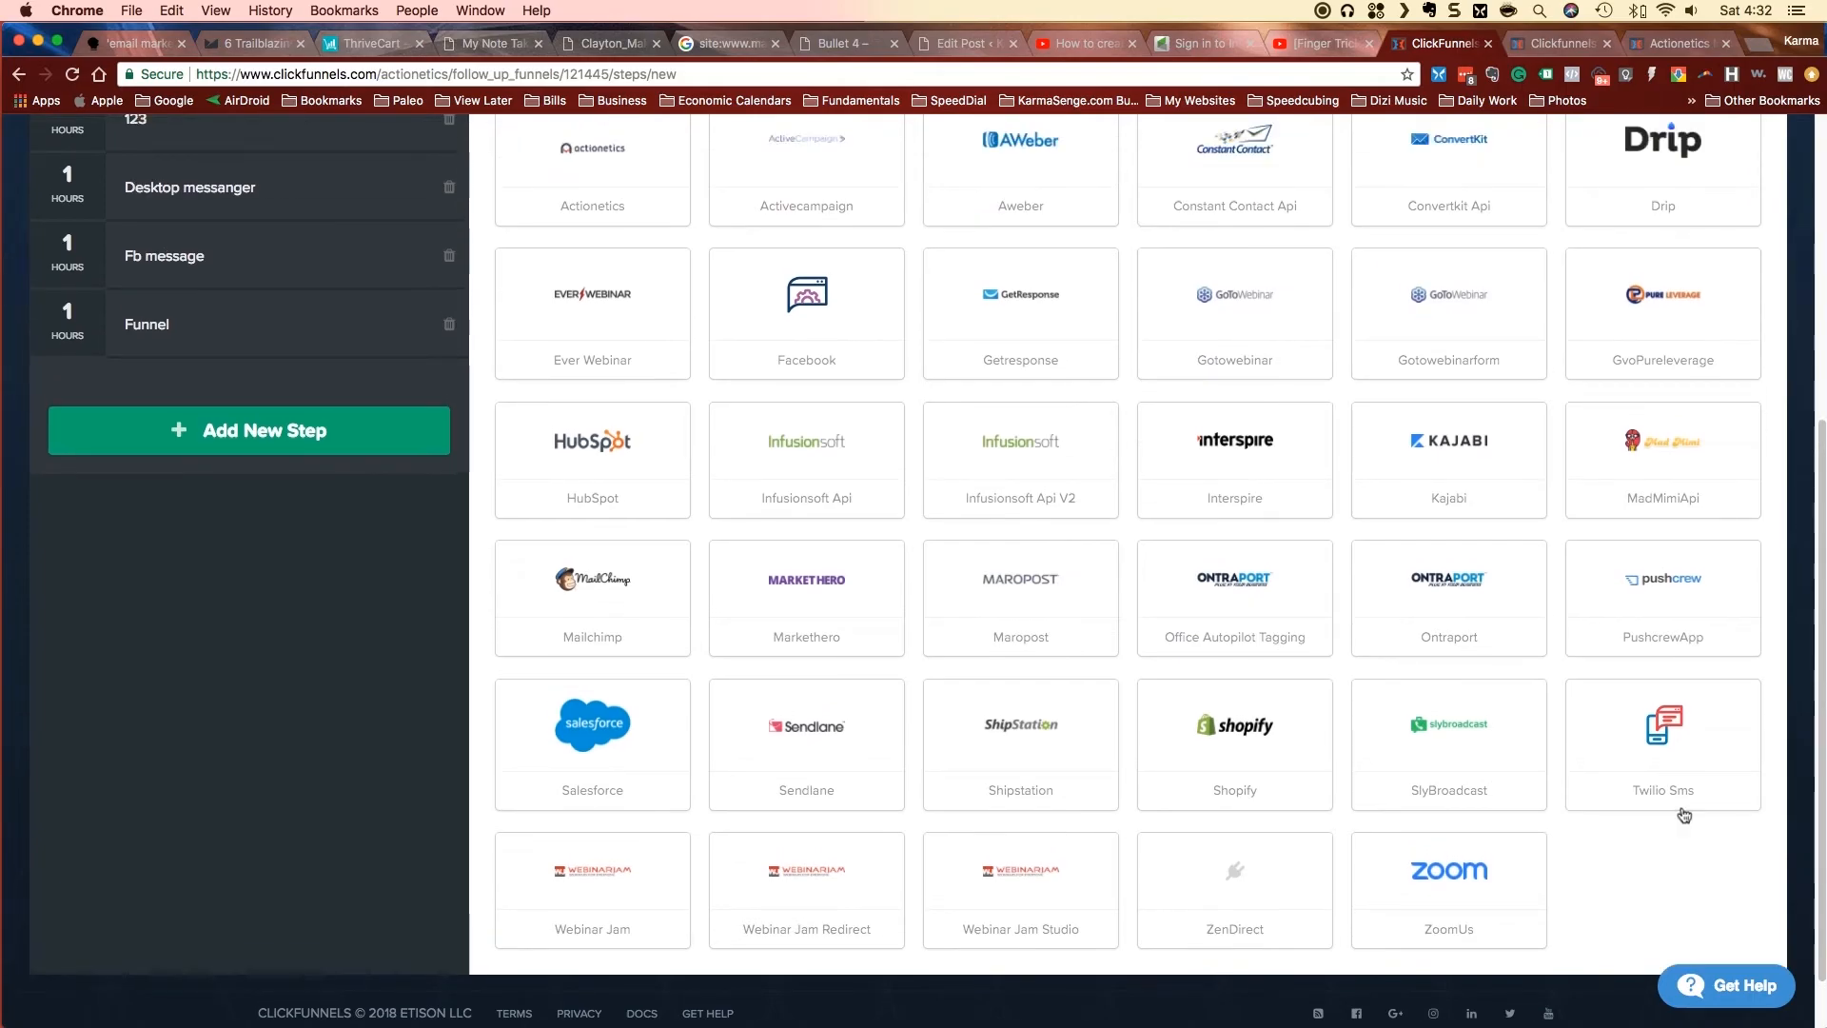
scroll(1682, 814, "up", 5)
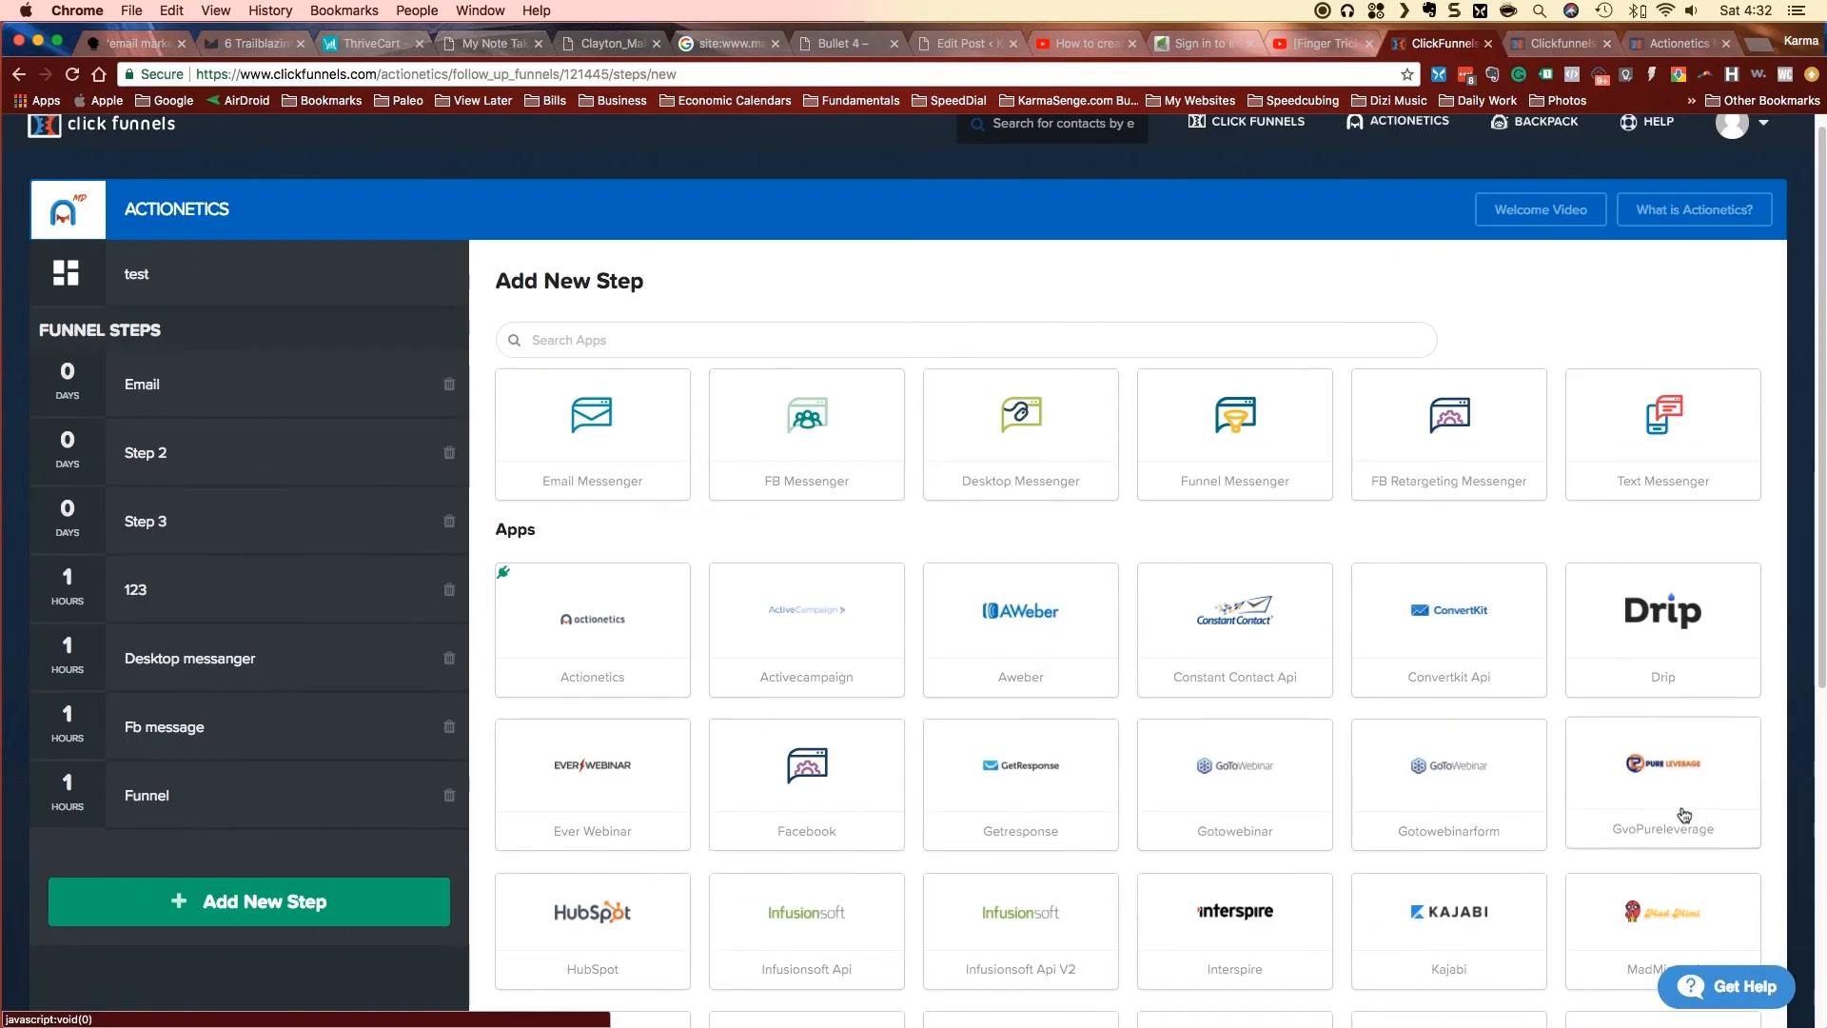
scroll(1685, 813, "up", 1)
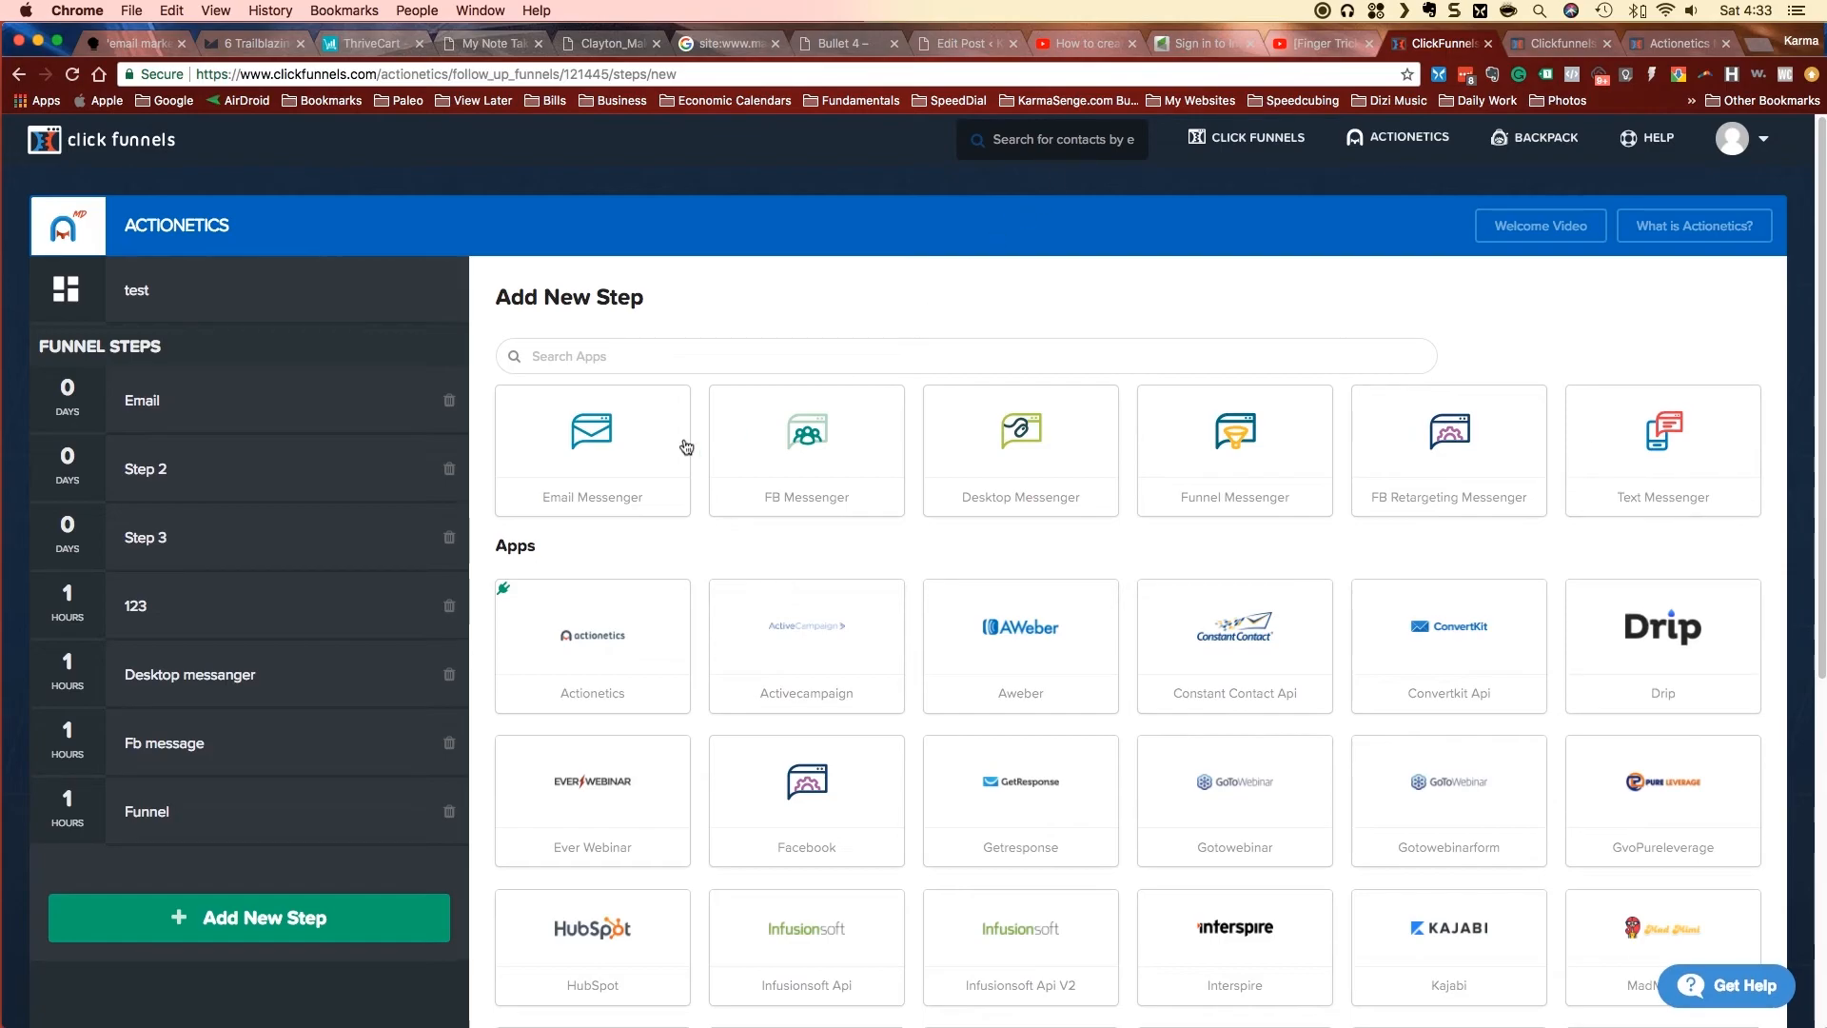
- Examine the Facebook integration's Add to Audience and Remove from Audience actions, and return to the list of step types
left_click(1199, 275)
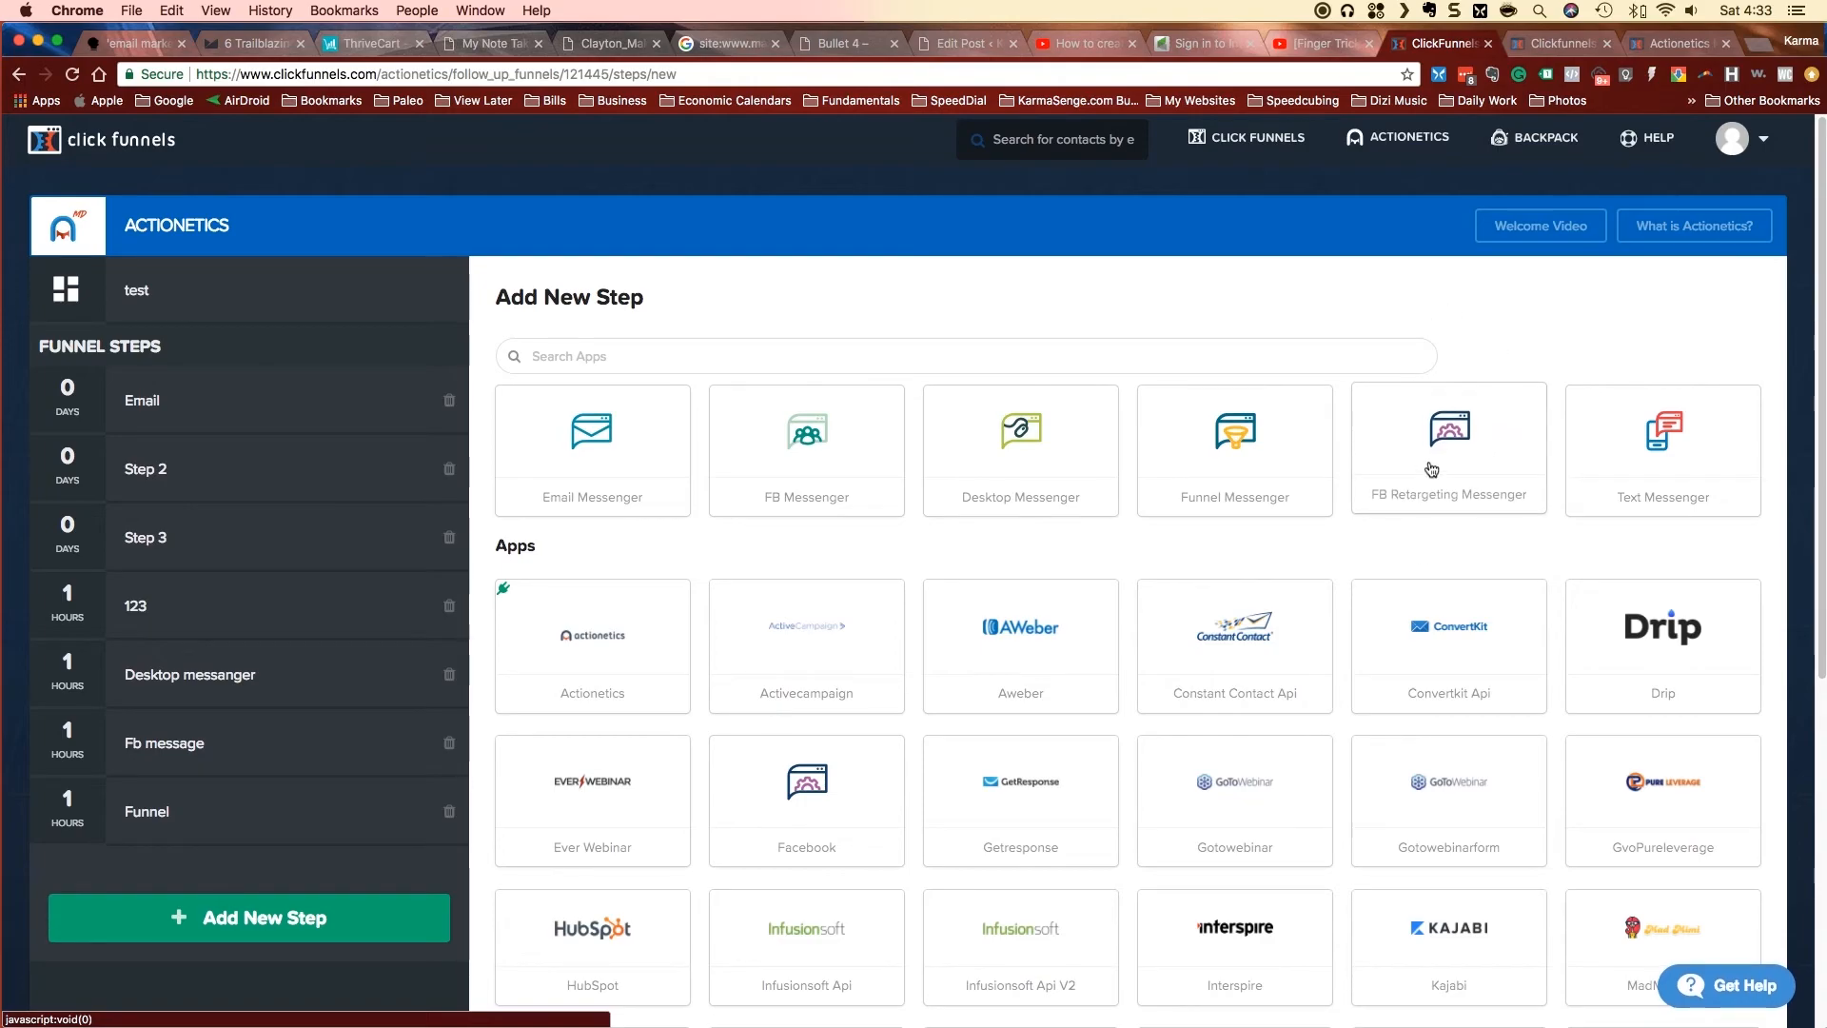
left_click(834, 798)
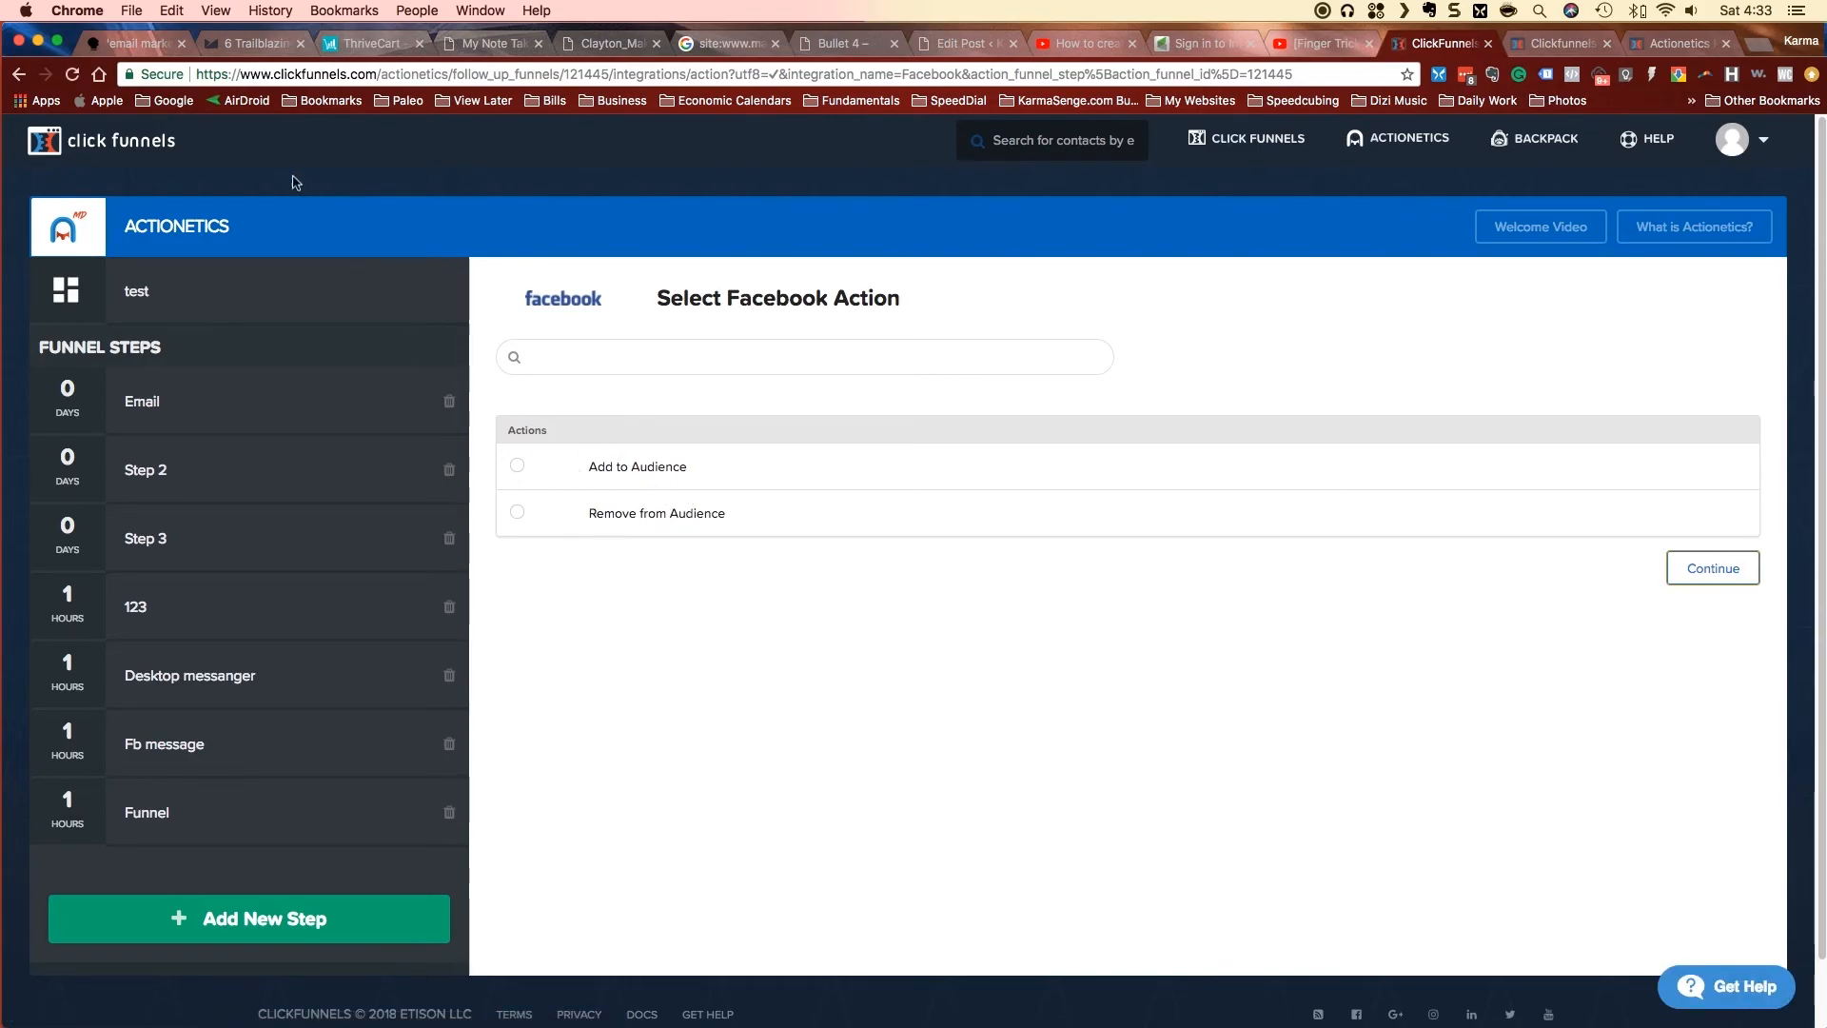
left_click(369, 925)
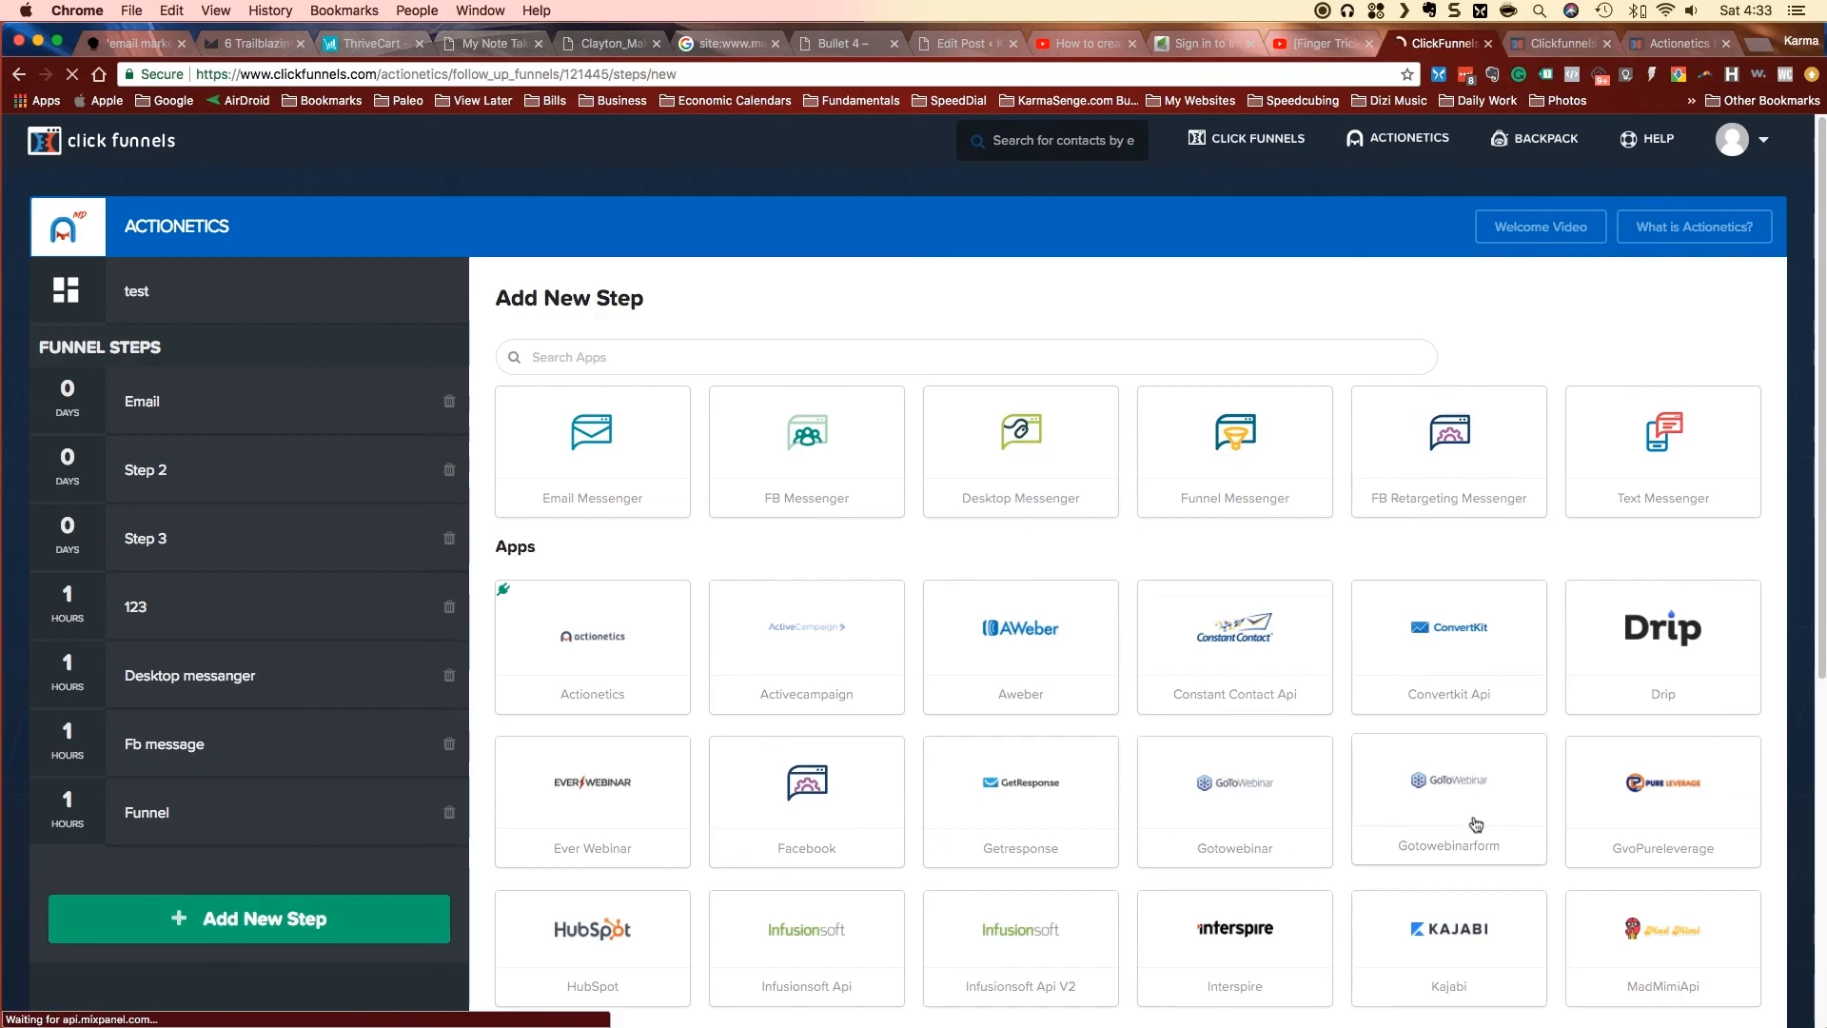
- Review the integrations at the end of the app list, including SlyBroadcast, Twilio Sms, Webinar Jam and ZoomUs
scroll(941, 708, "down", 6)
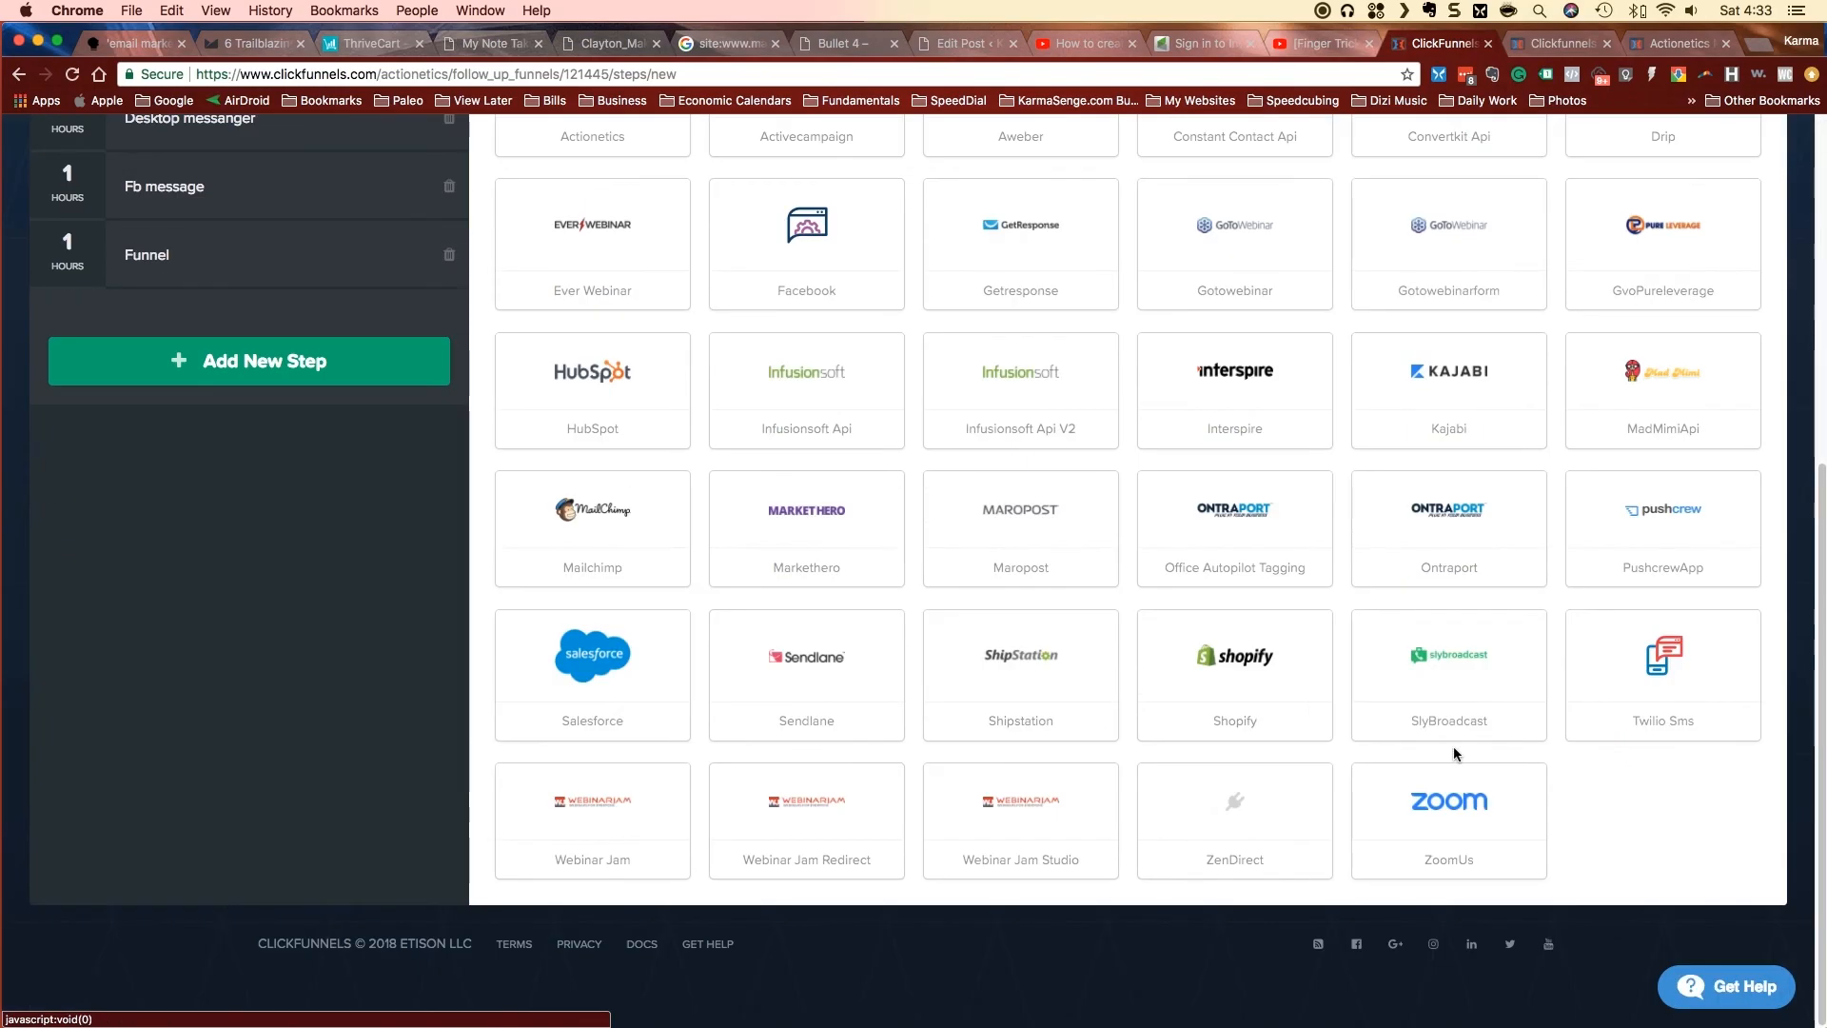
left_click(1661, 807)
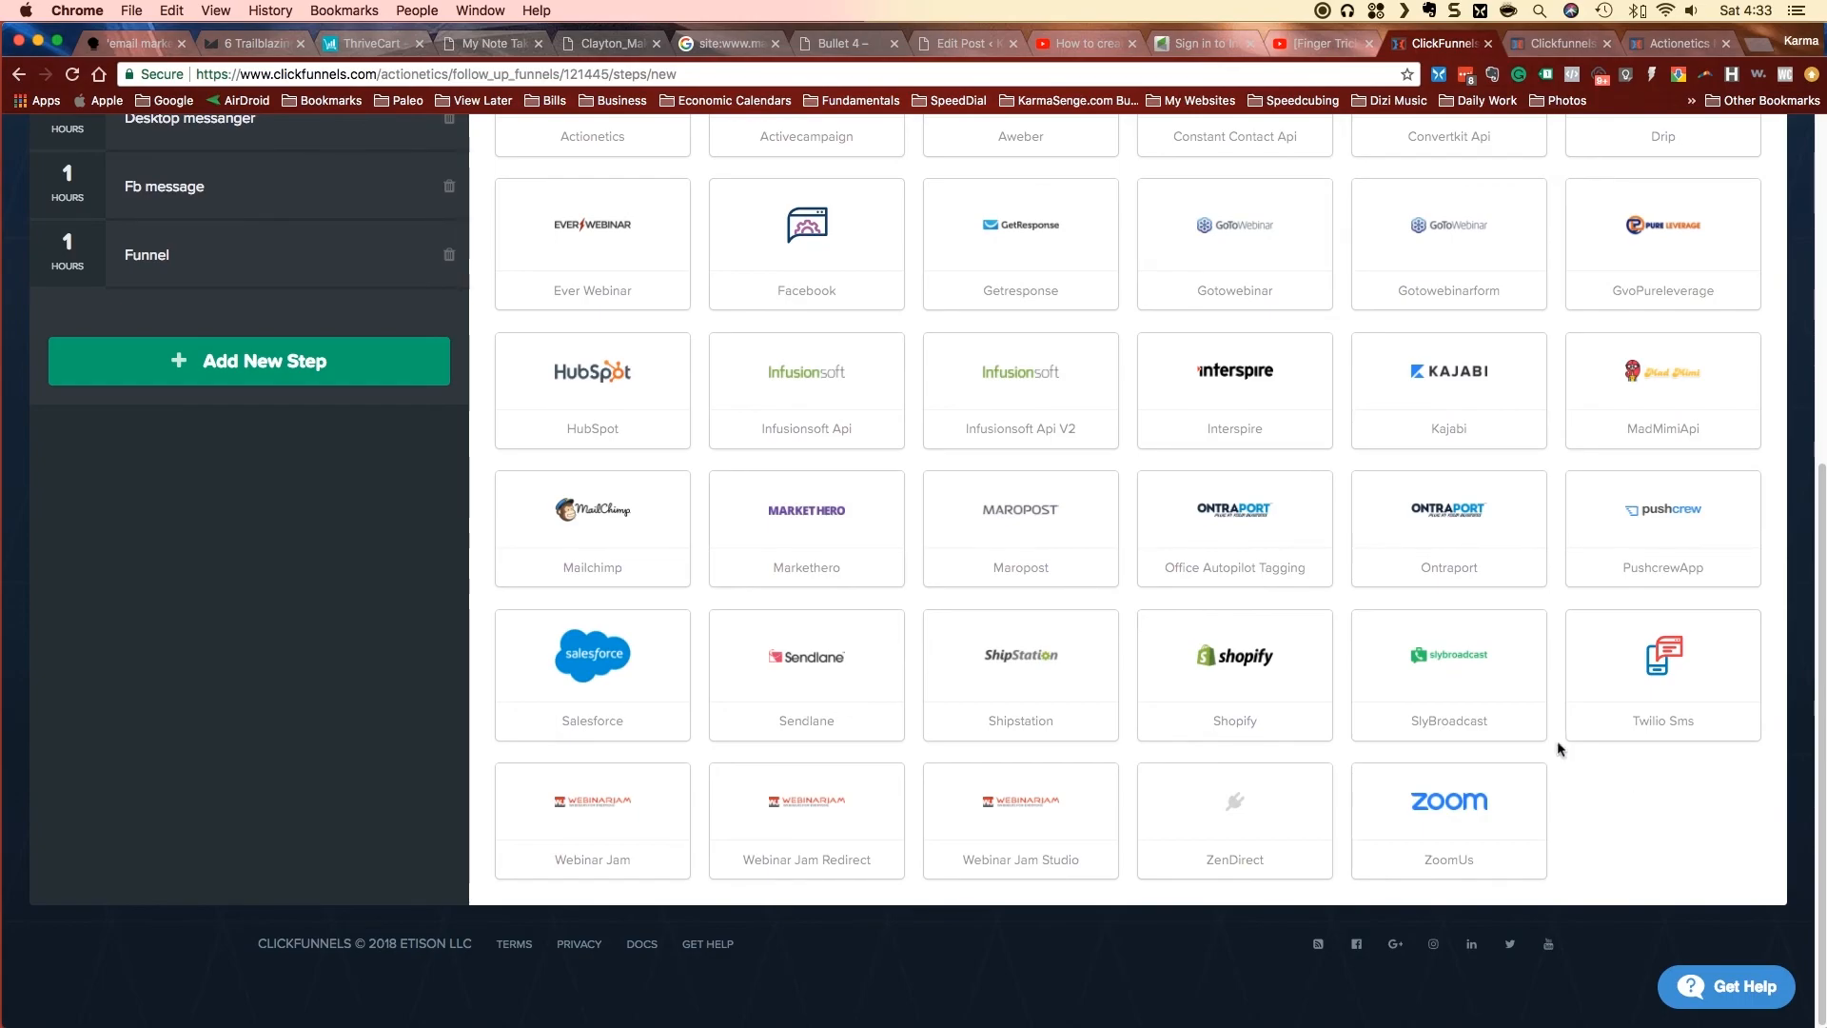
scroll(1572, 754, "up", 3)
scroll(1350, 718, "down", 3)
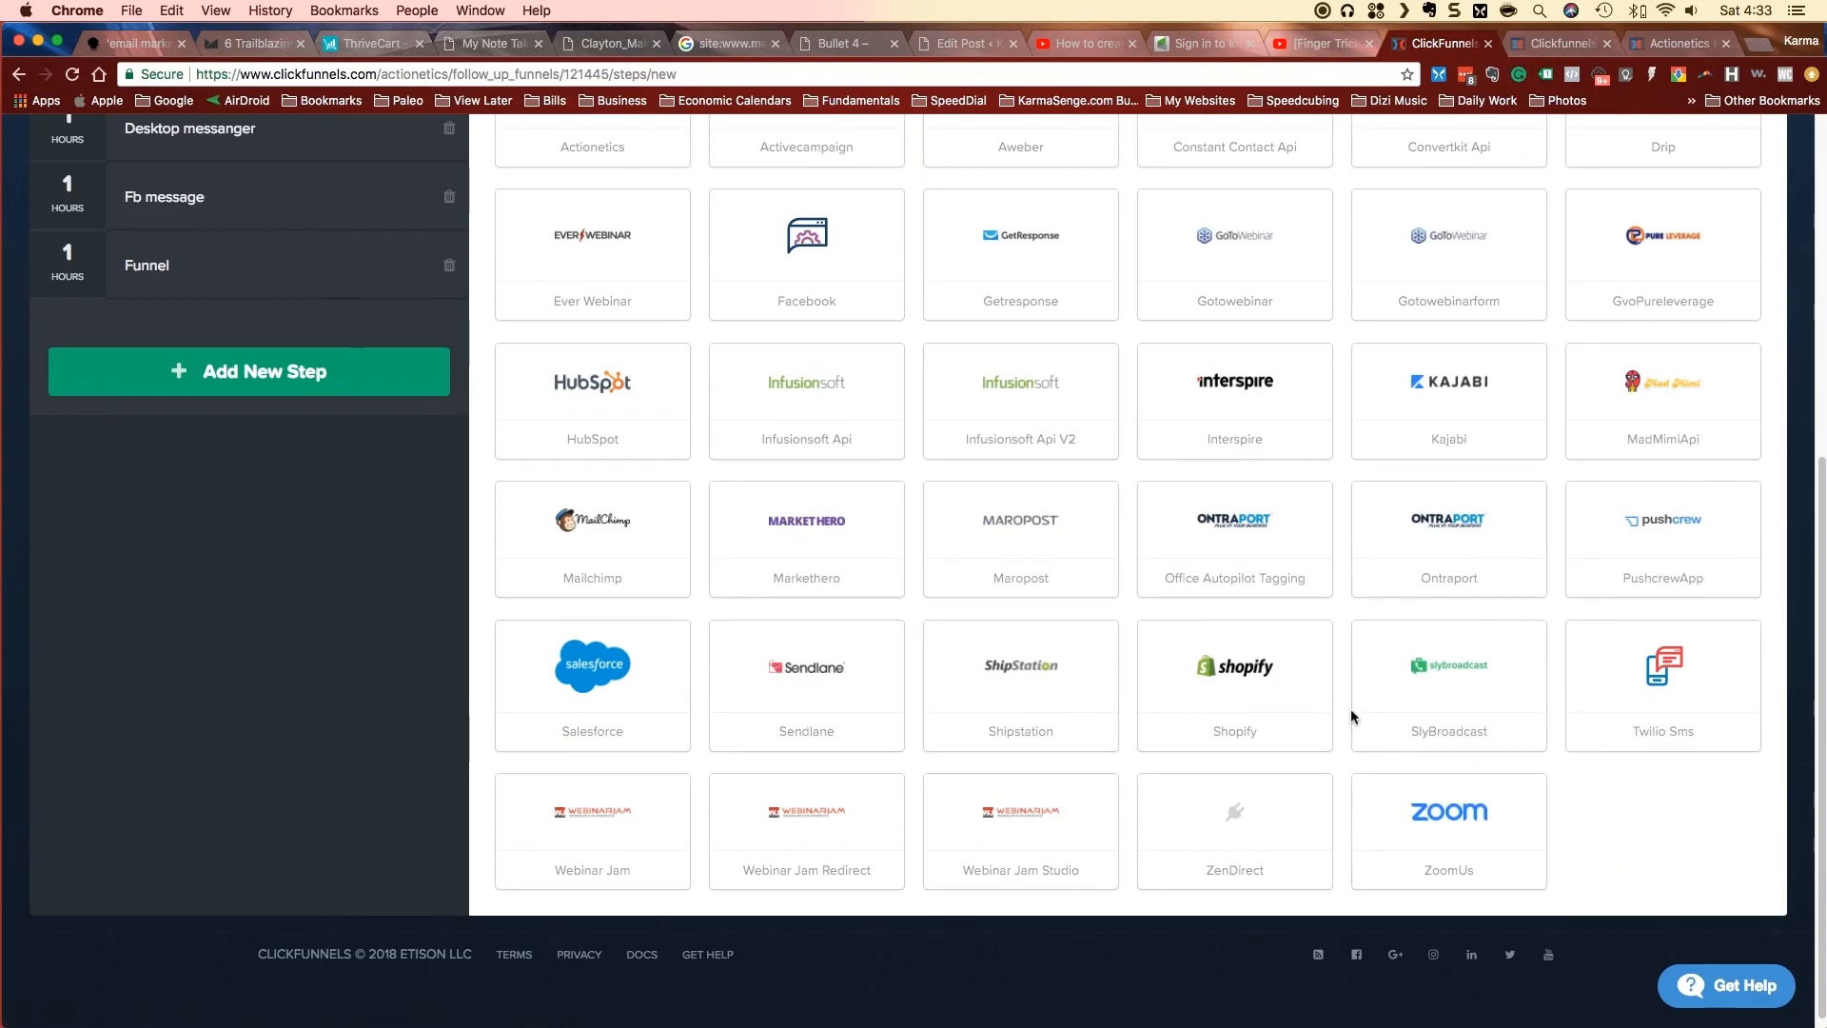
scroll(1350, 714, "up", 6)
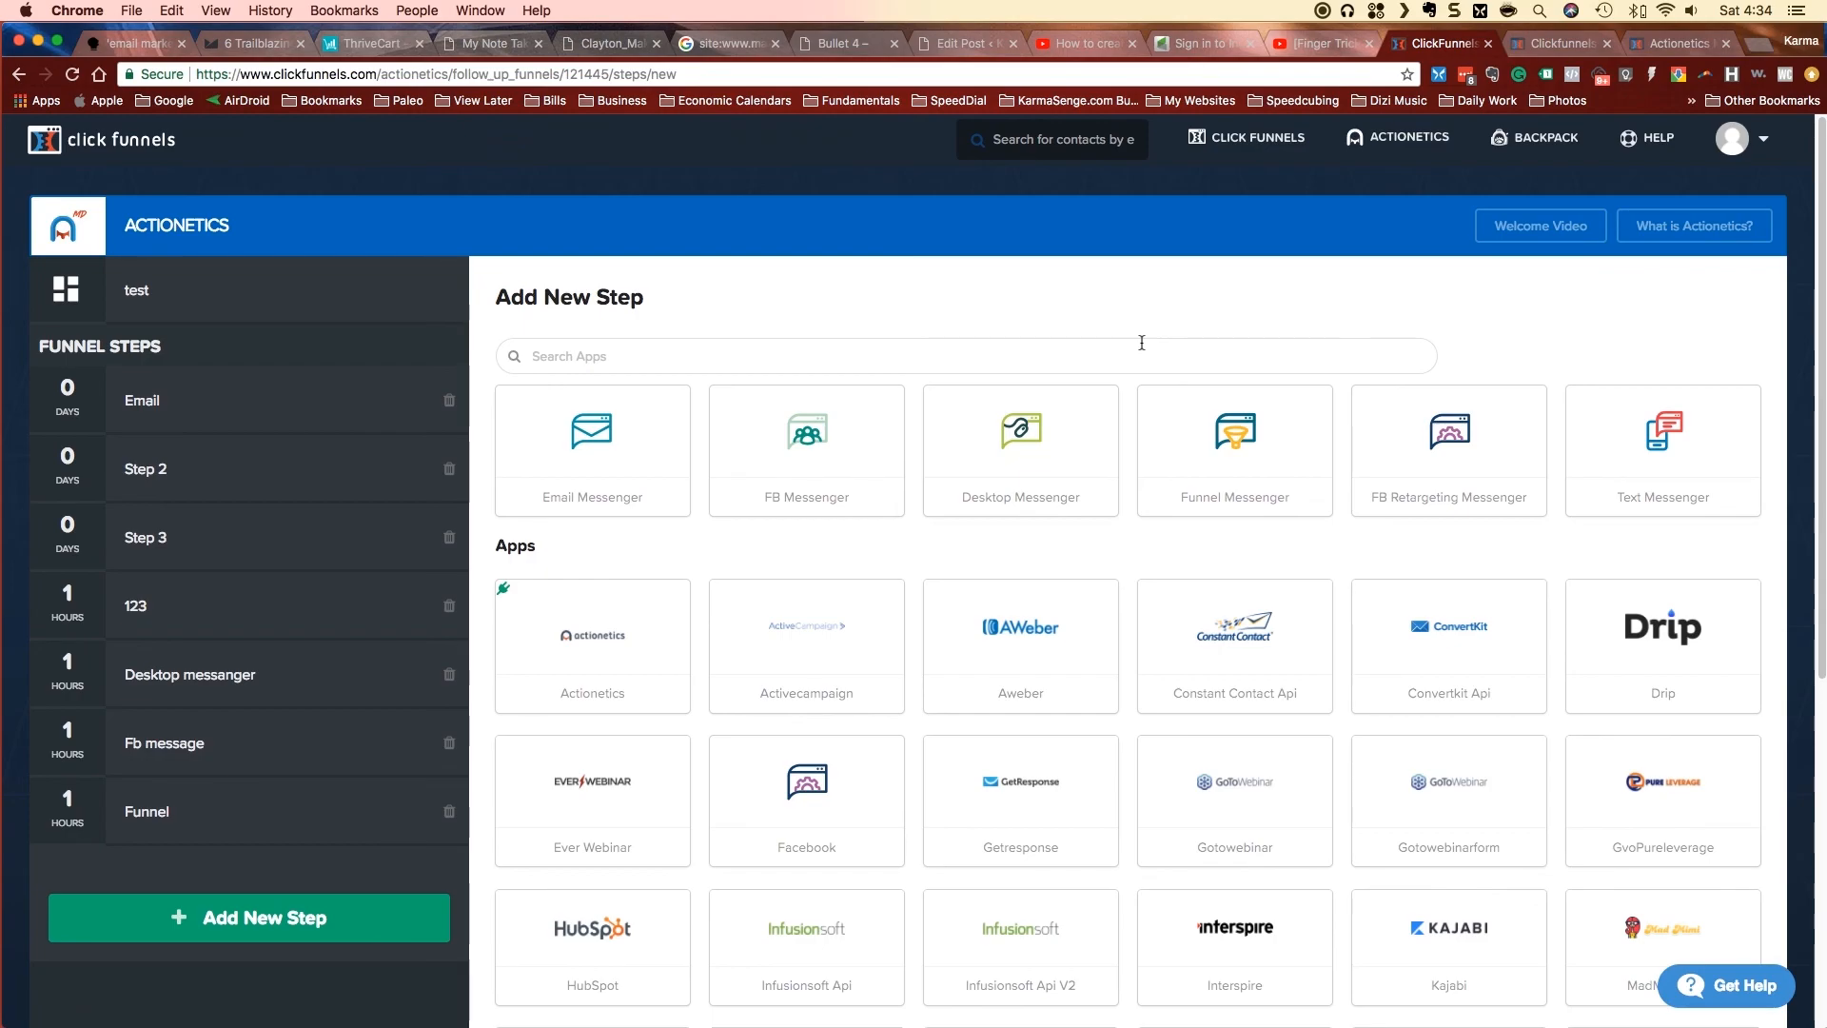
- Switch to the ClickFunnels documentation and open the Actionetics MD Overview article from the Actionetics MD collection
left_click(1677, 43)
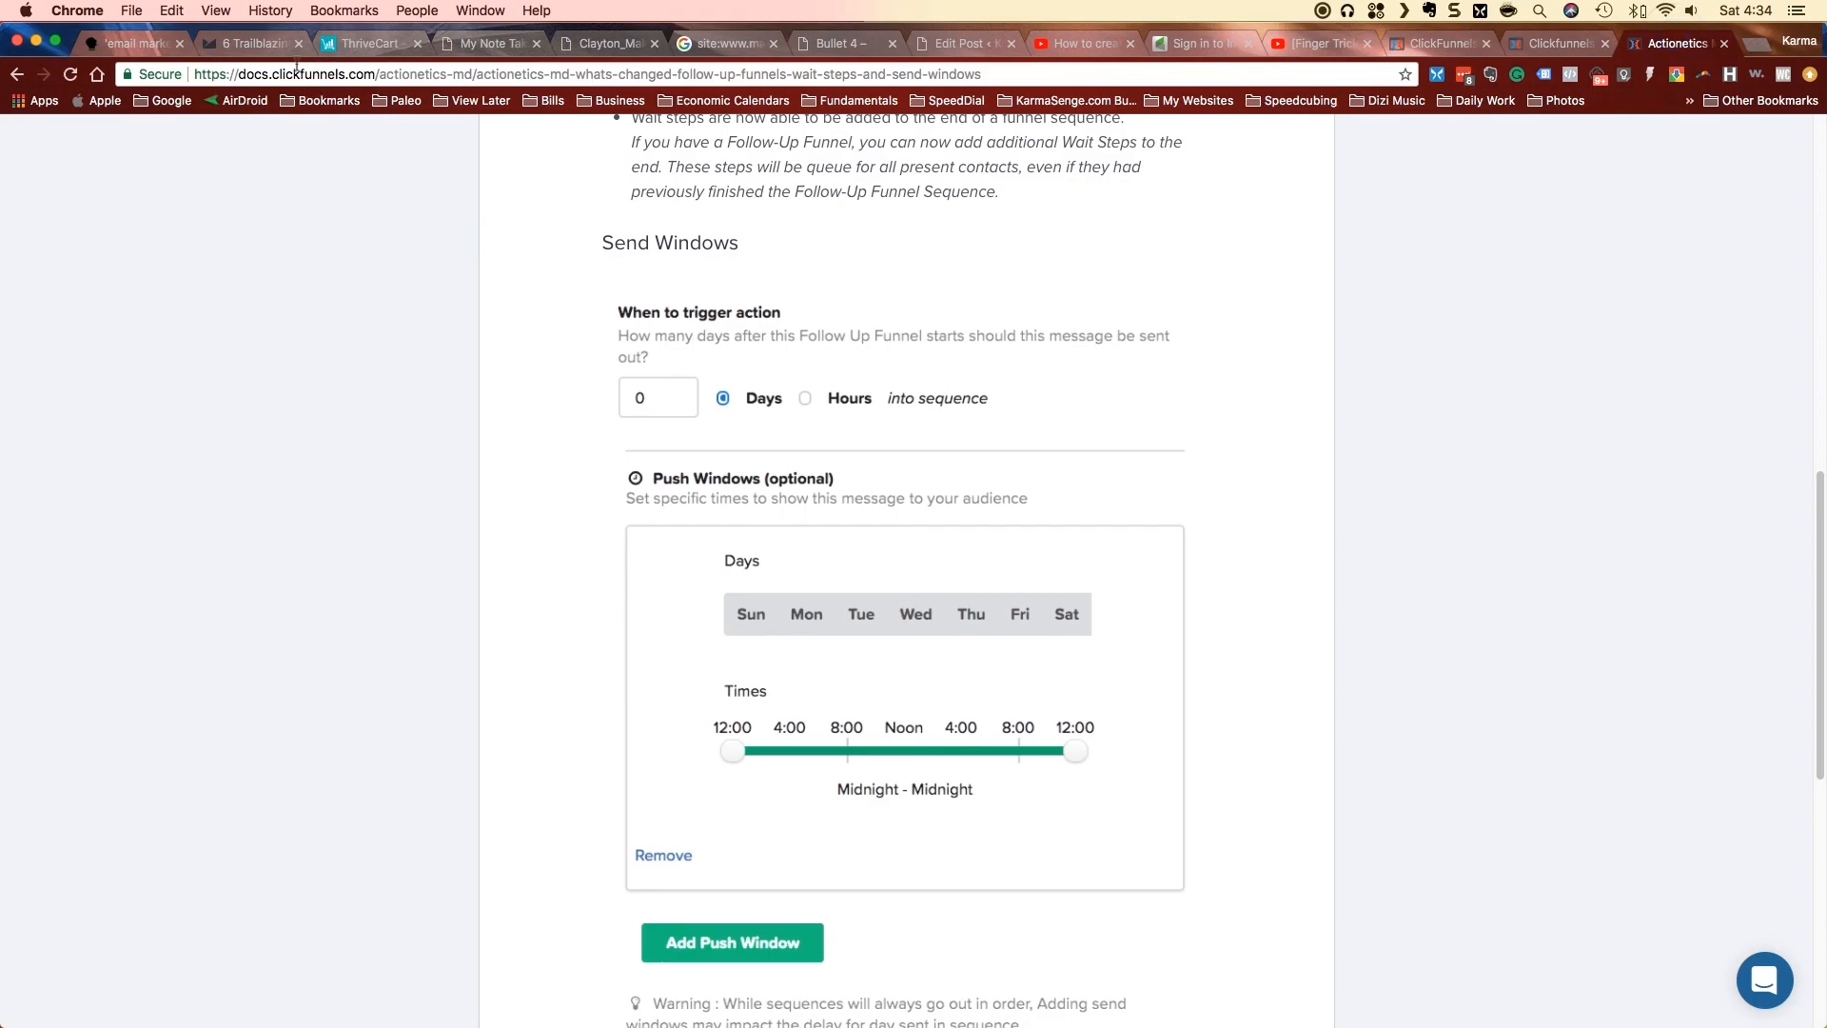
scroll(463, 450, "up", 15)
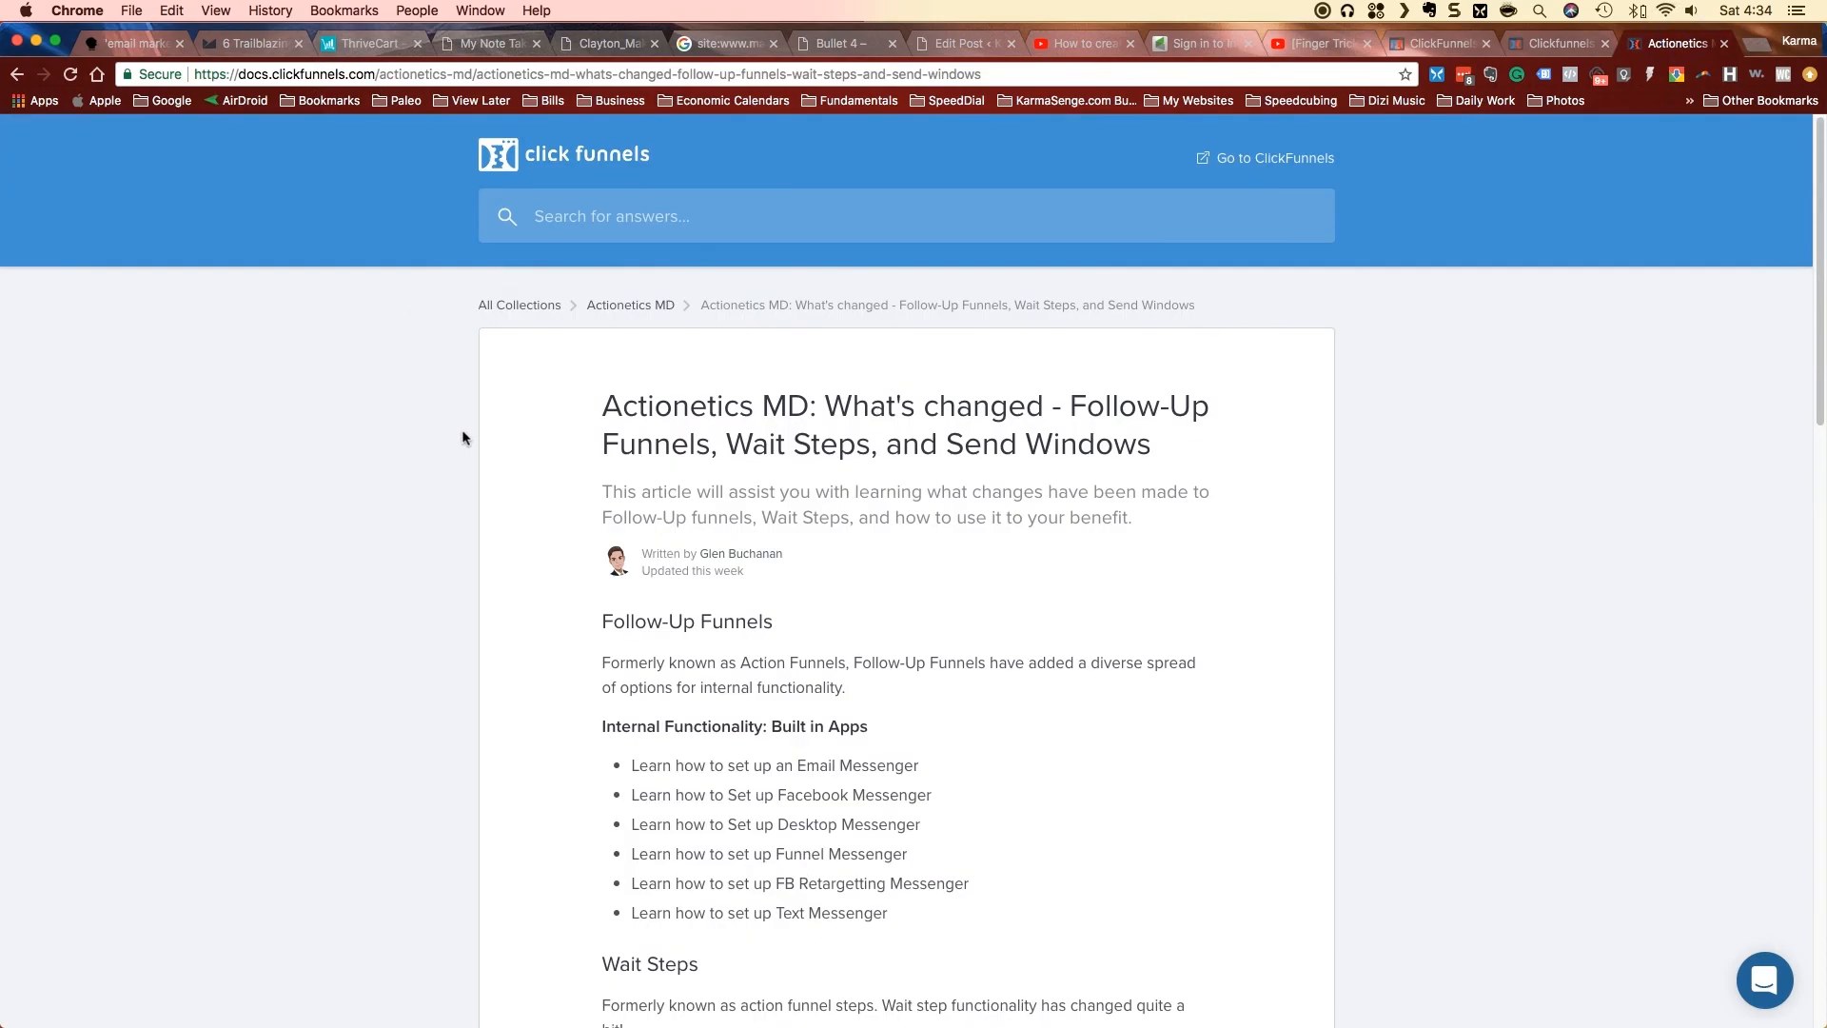
left_click(28, 76)
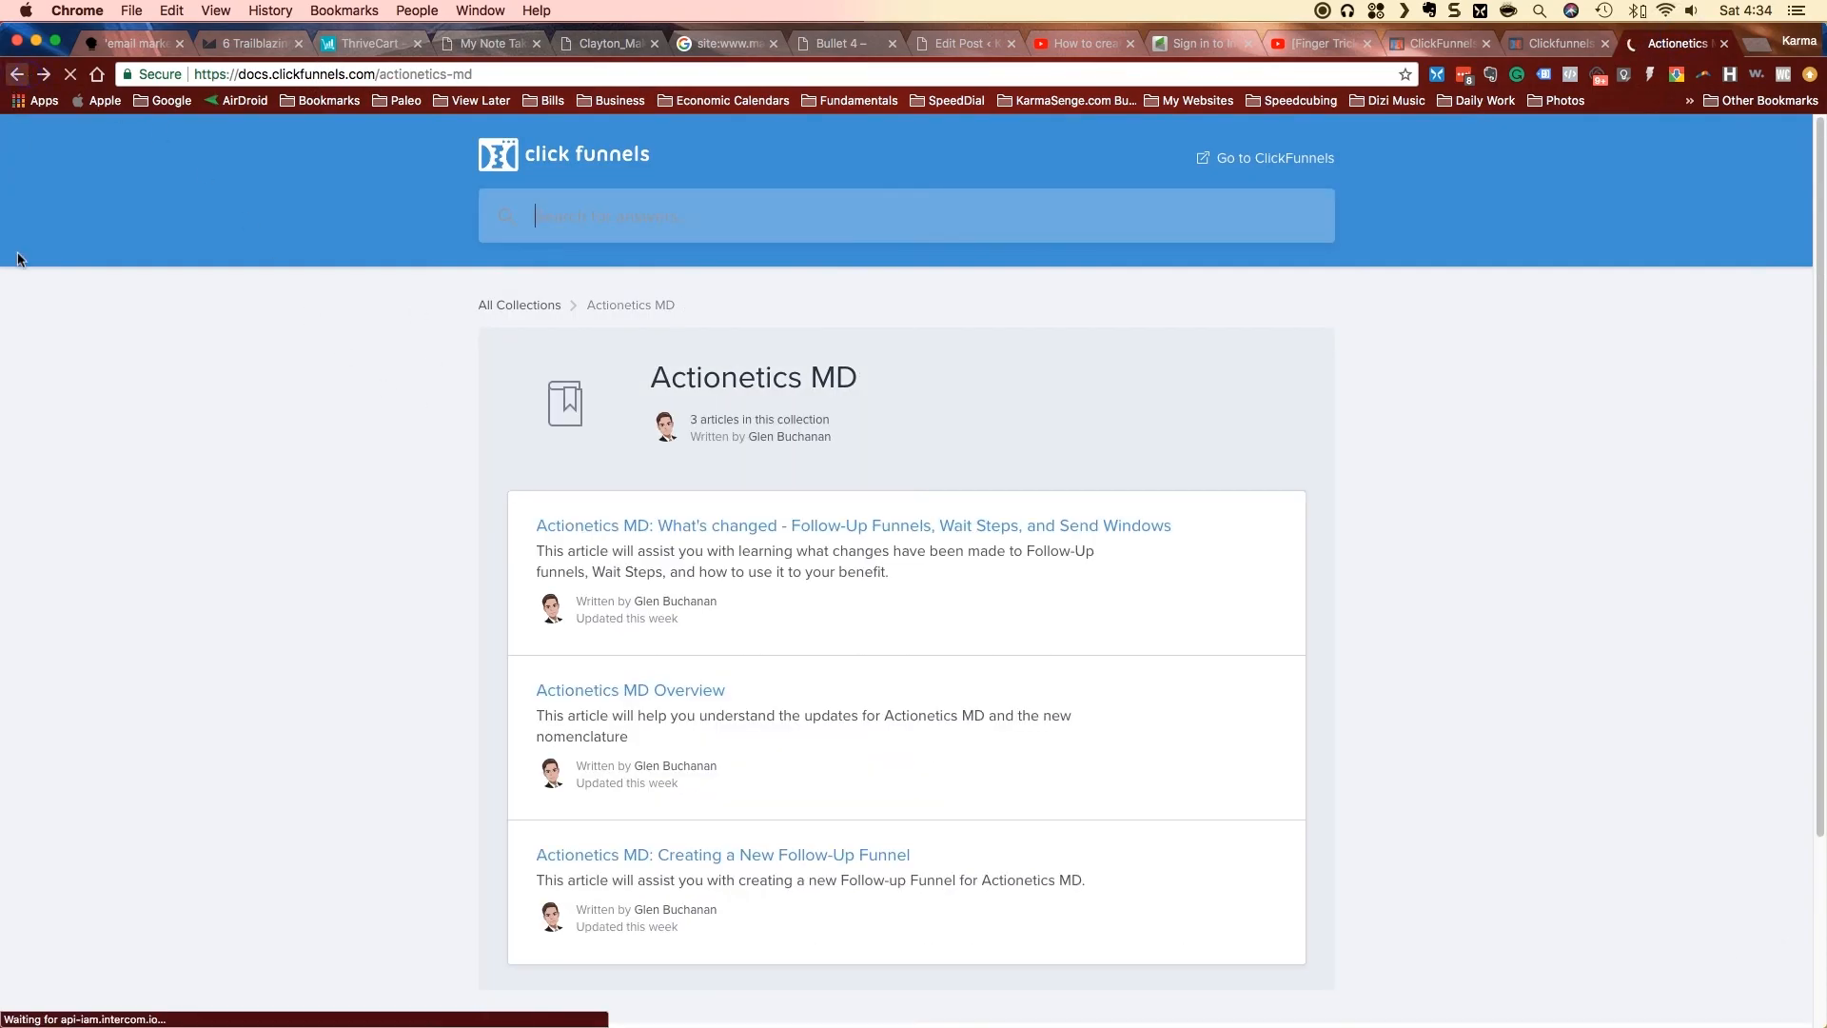
left_click(691, 689)
- Examine the former names of Subscribers, Lists and Follow-Up Funnels in the overview article
scroll(450, 705, "down", 5)
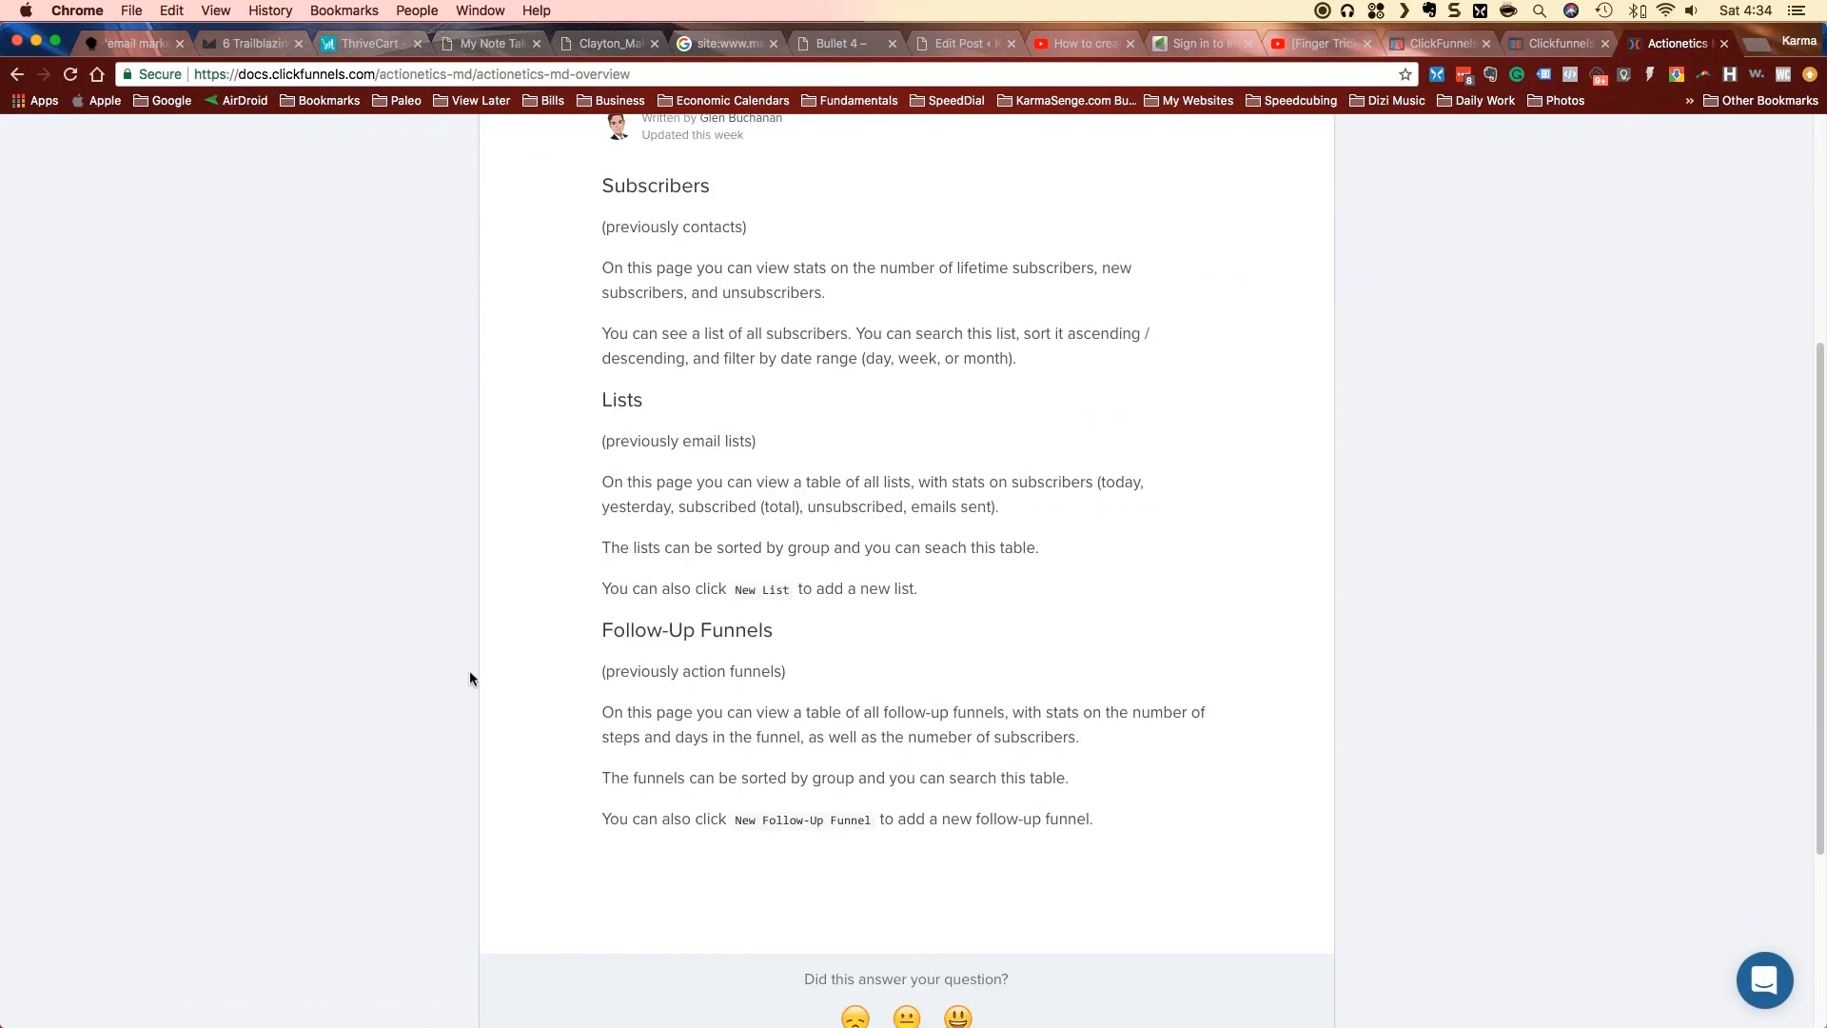
left_click_drag(597, 221, 787, 286)
left_click(785, 266)
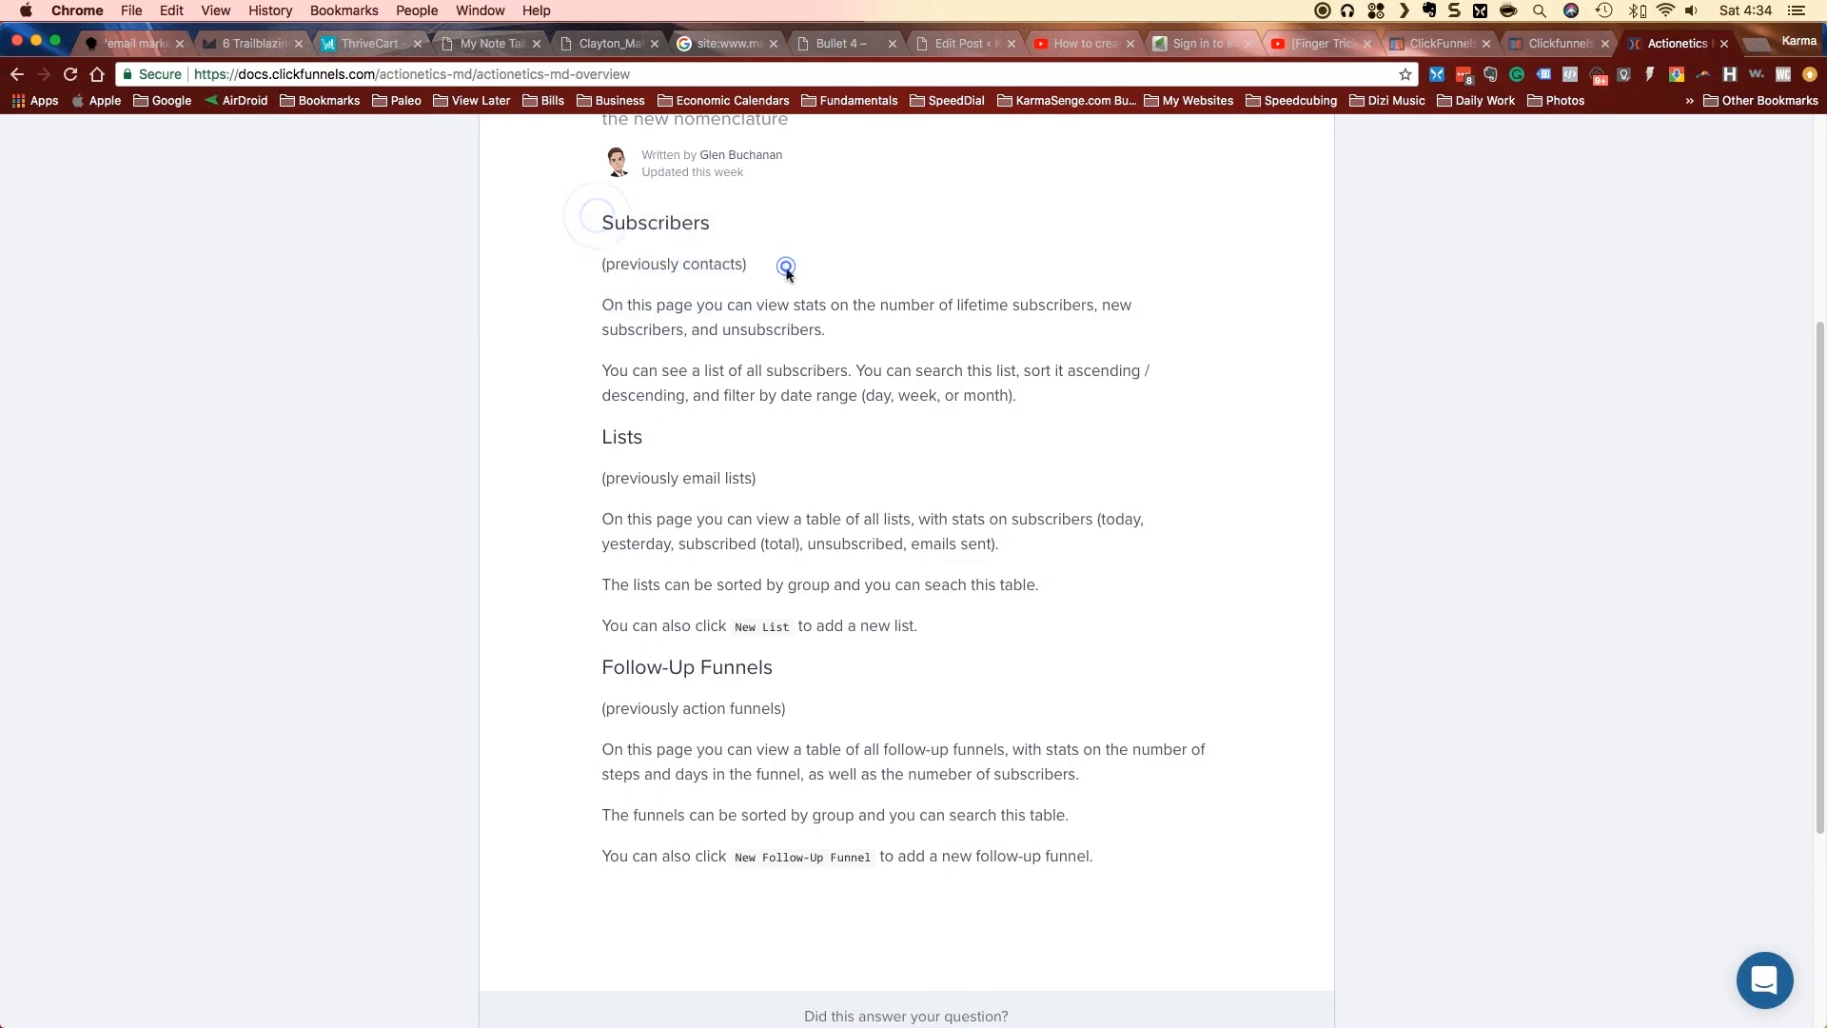
left_click_drag(786, 476, 615, 479)
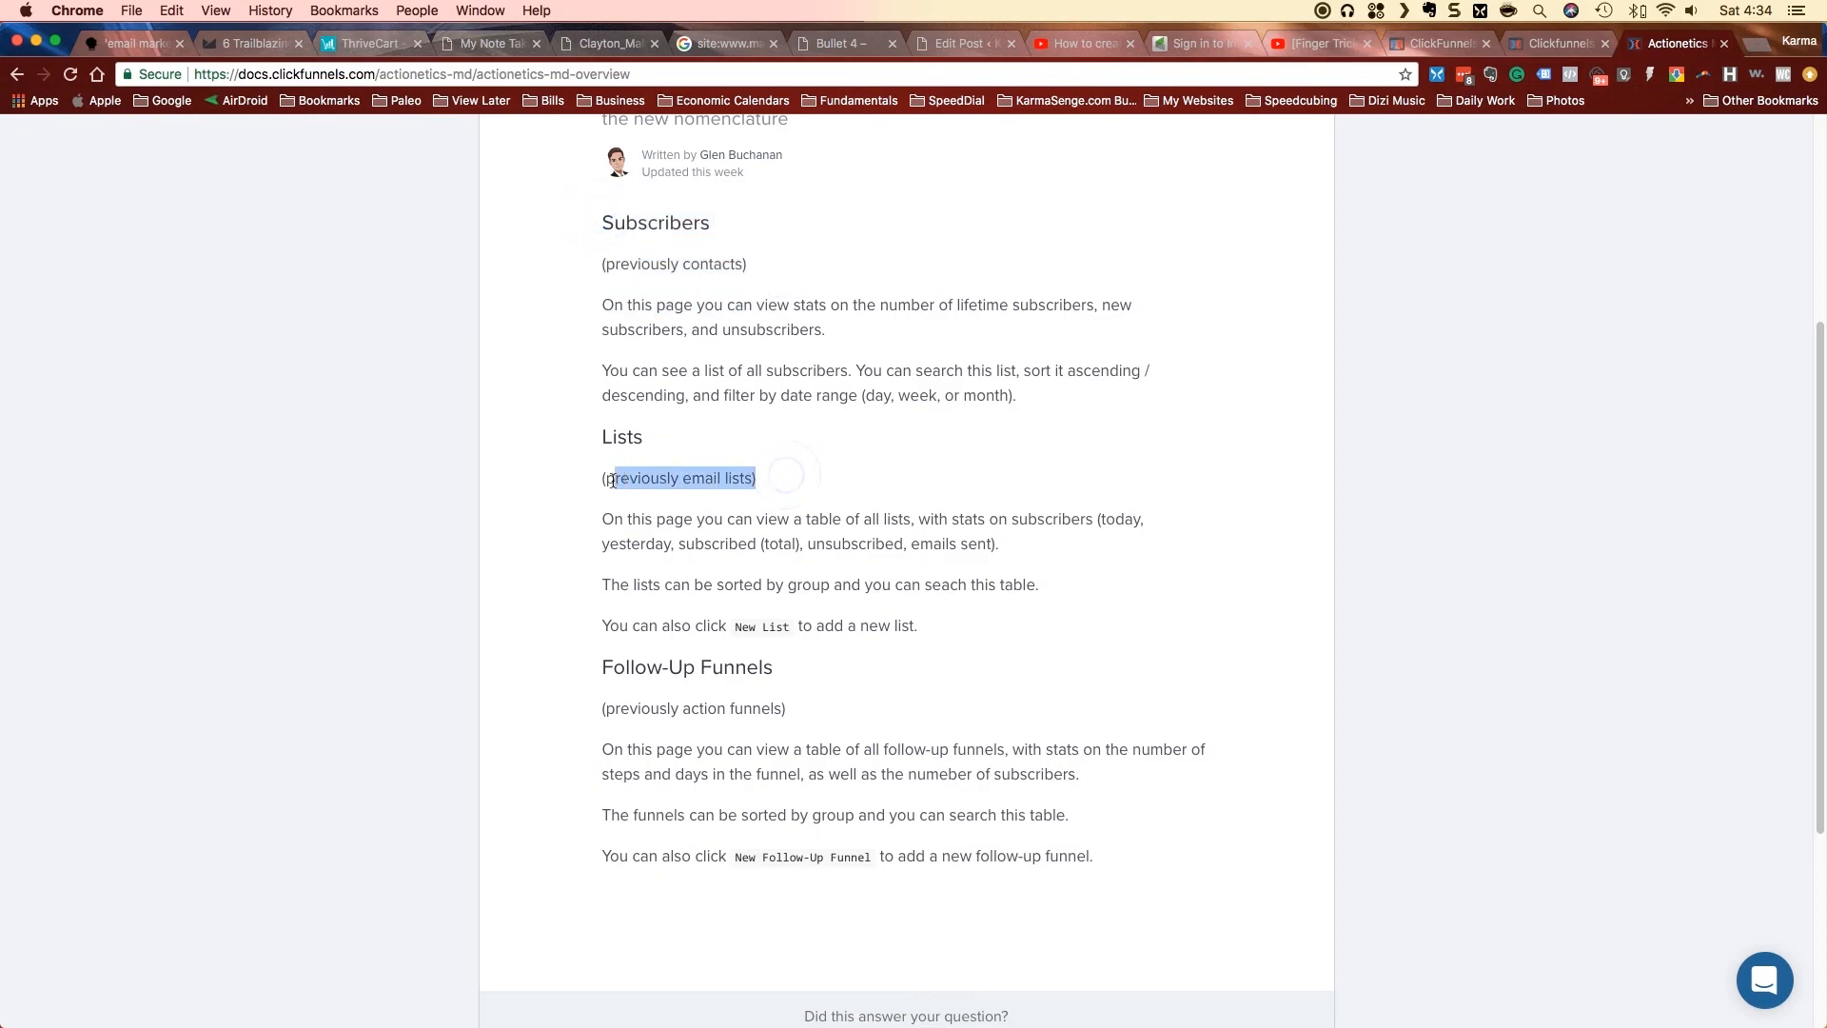
left_click_drag(824, 709, 607, 721)
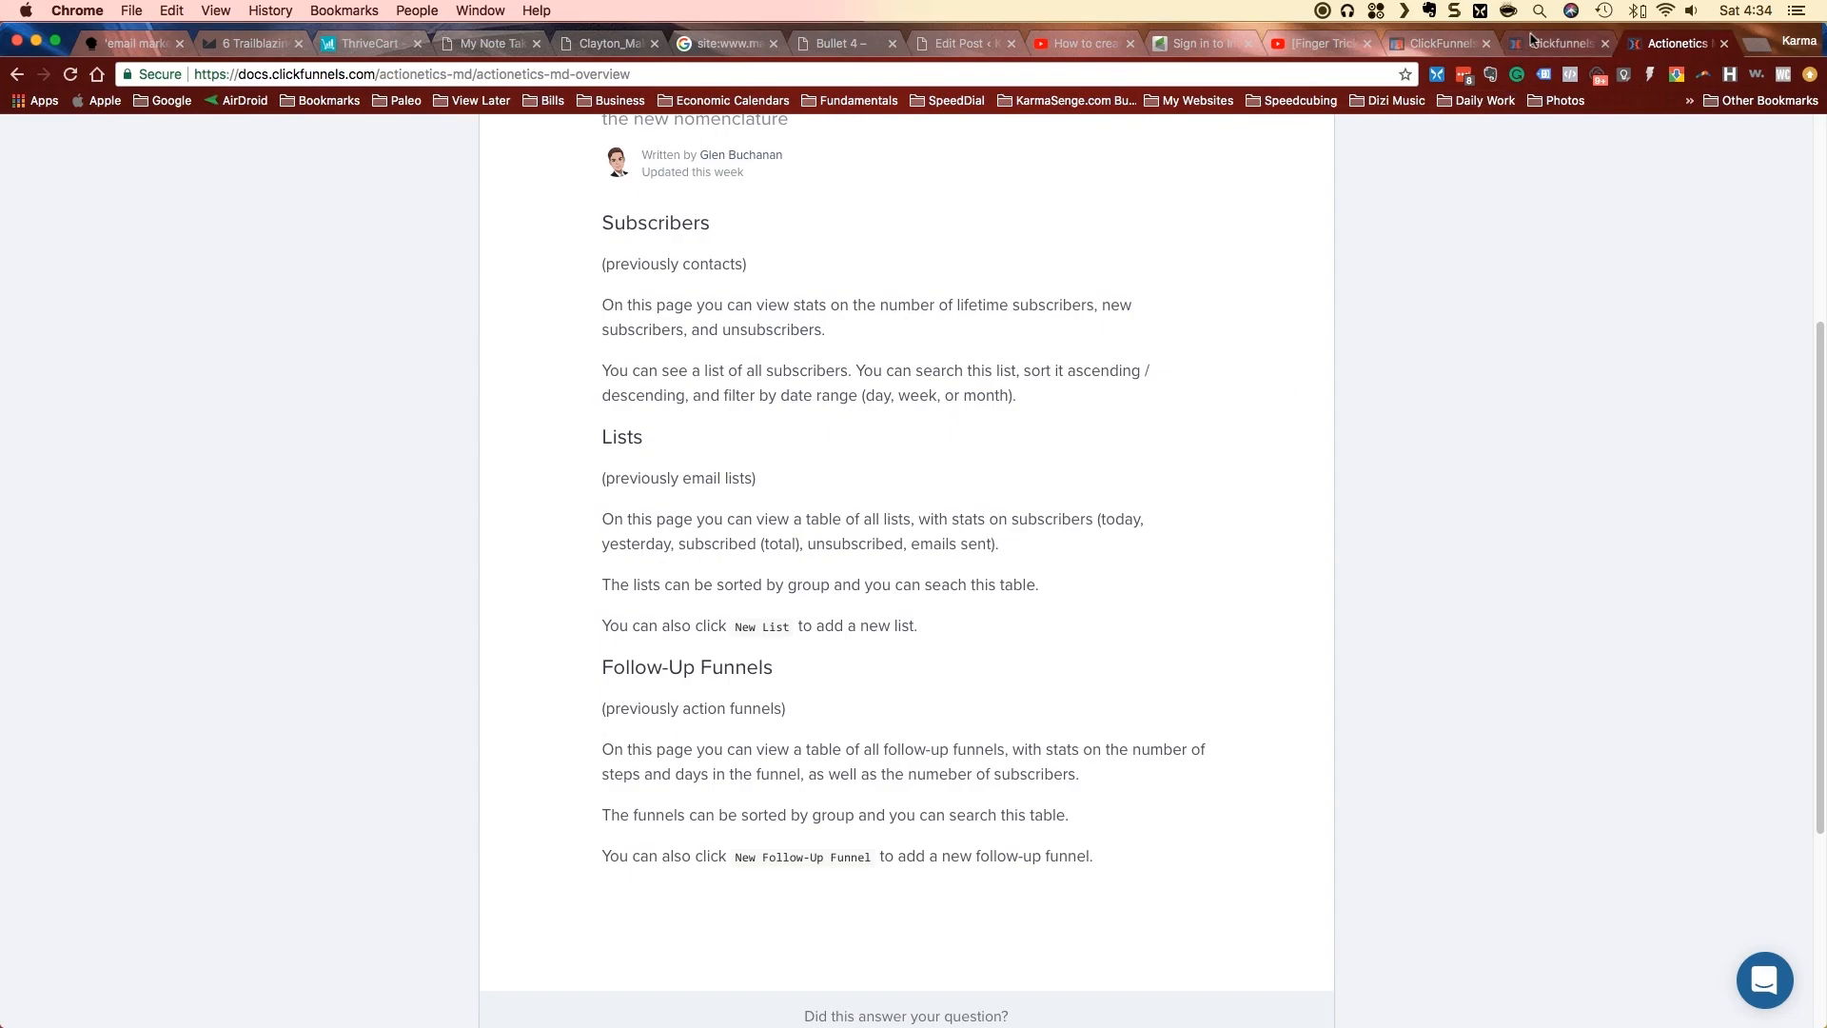
- Return to the ClickFunnels account and compare the new Follow-up Funnels list with the old Action Funnels page
left_click(1439, 43)
mouse_move(1396, 135)
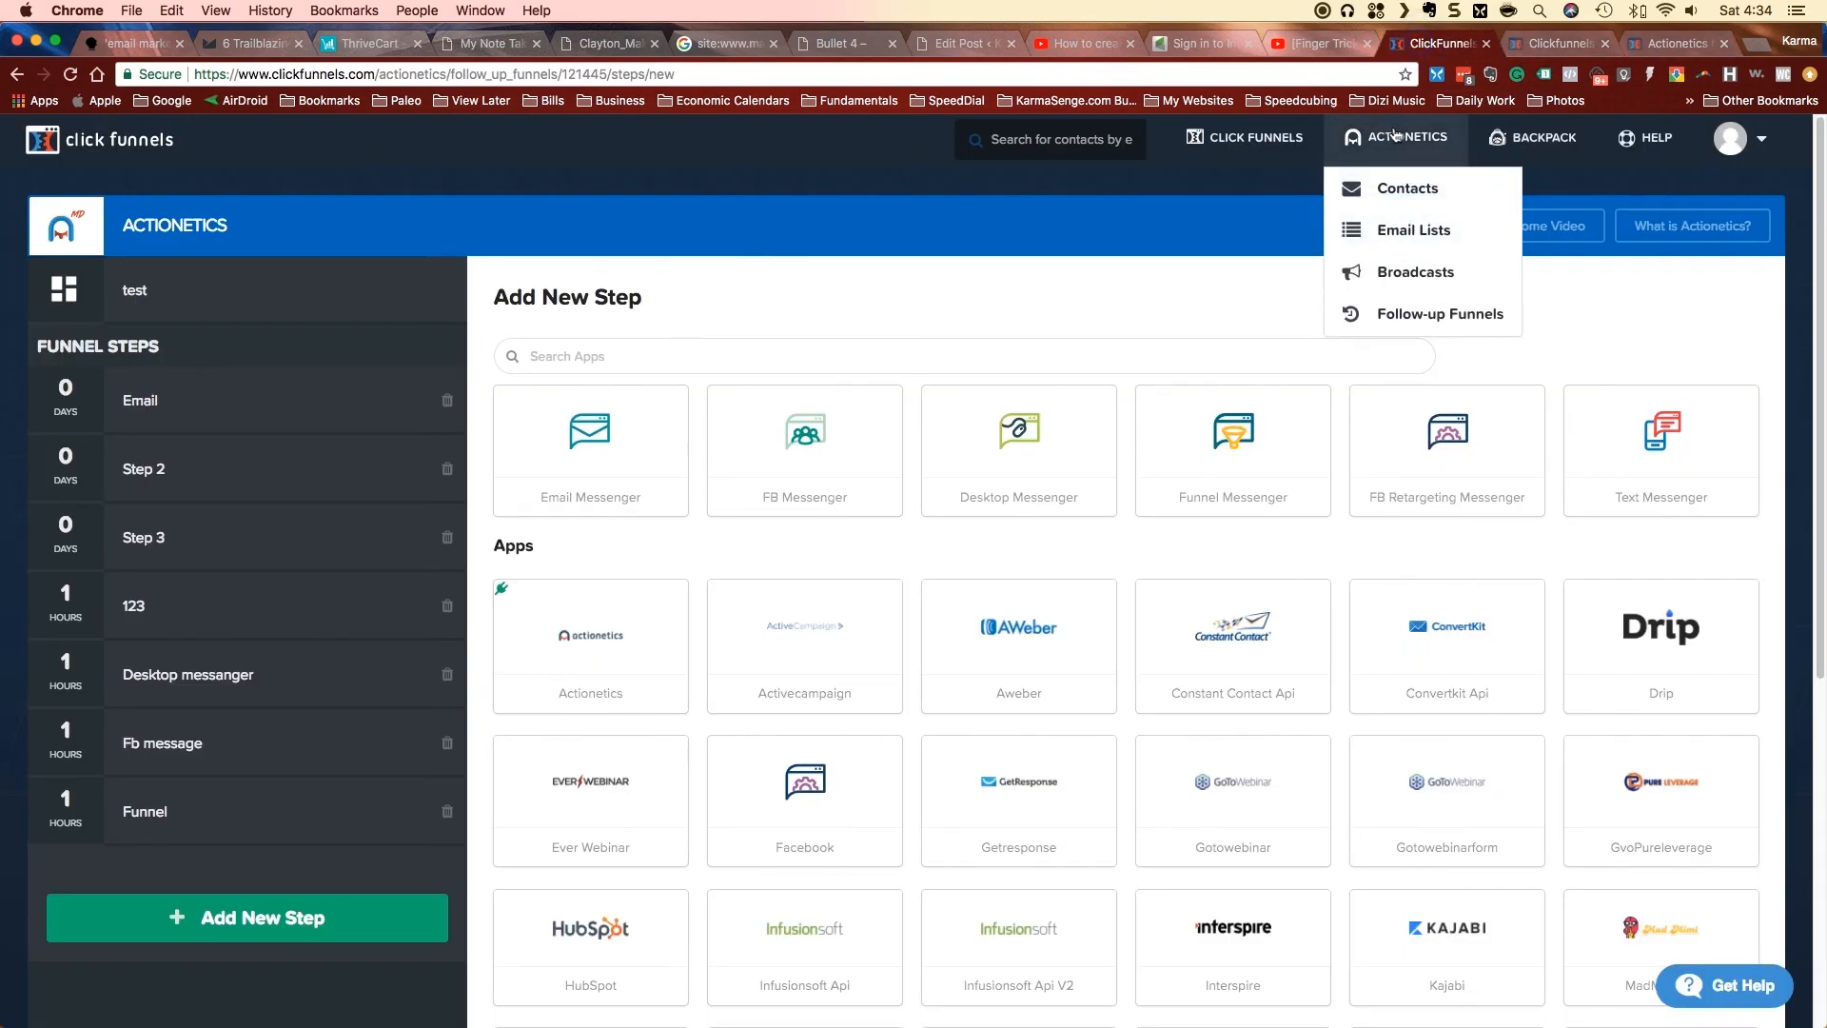
left_click(1417, 313)
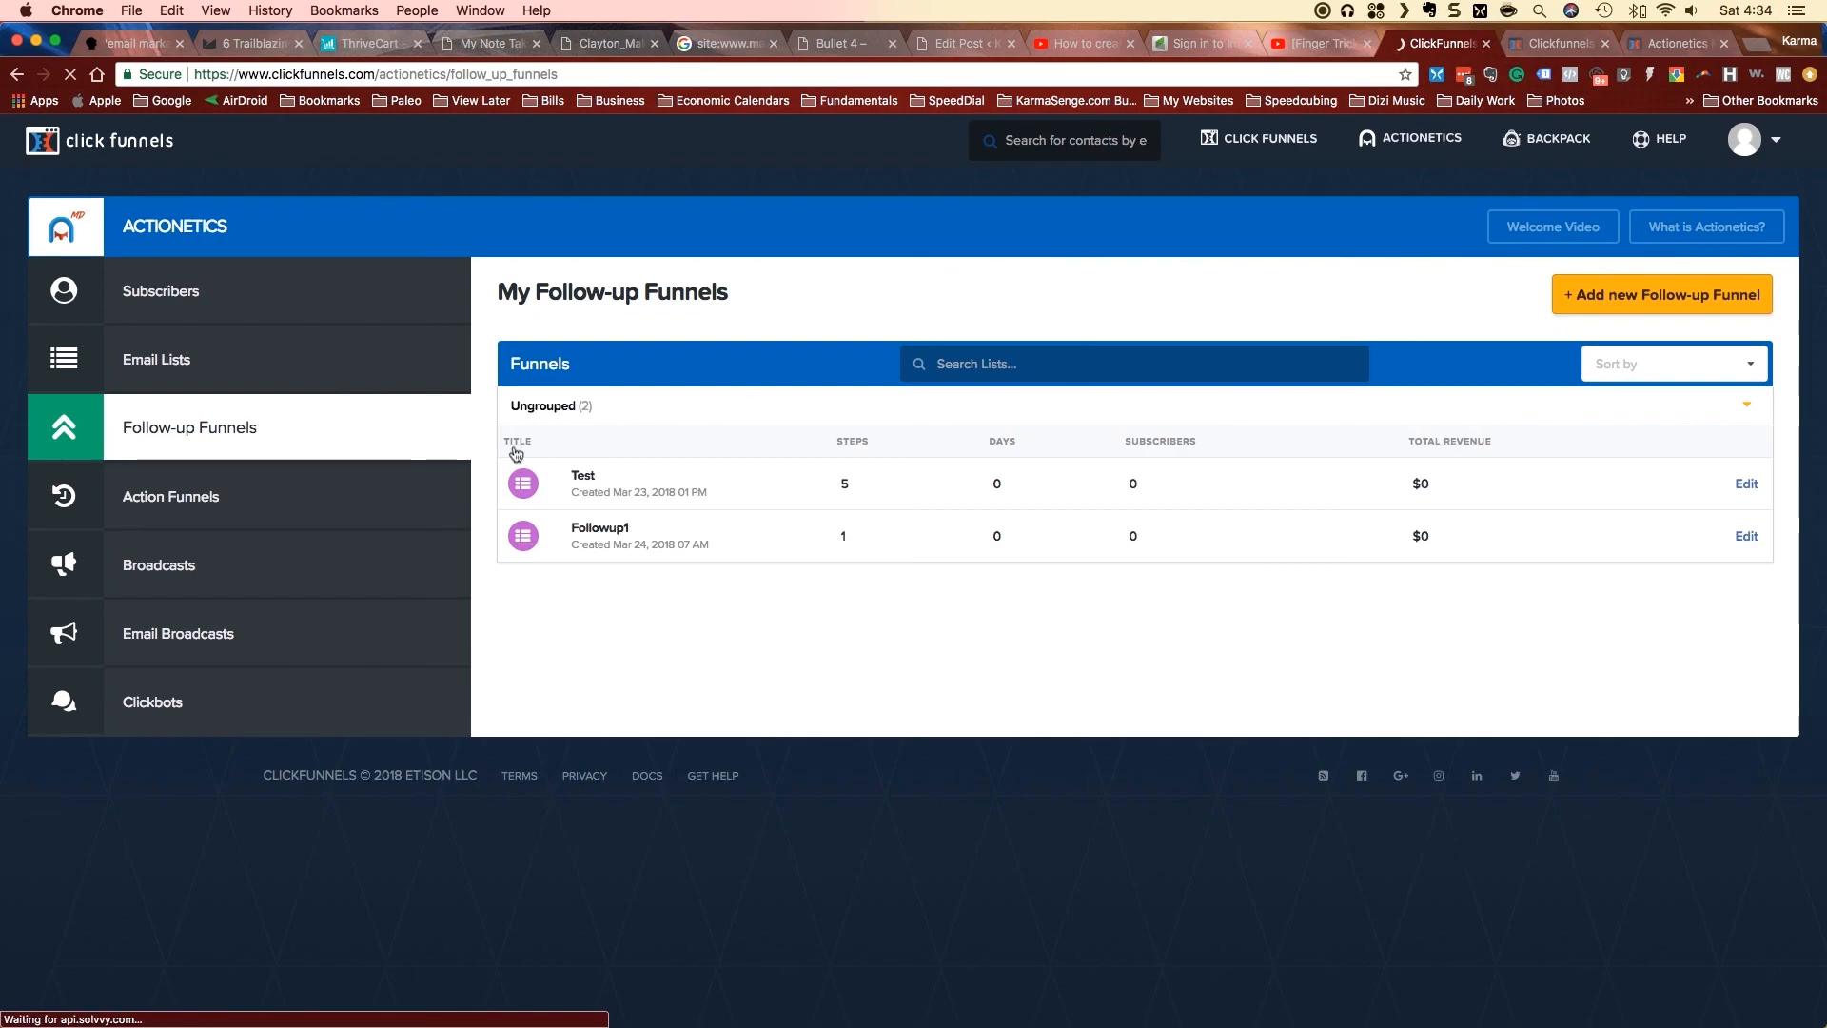
left_click(143, 502)
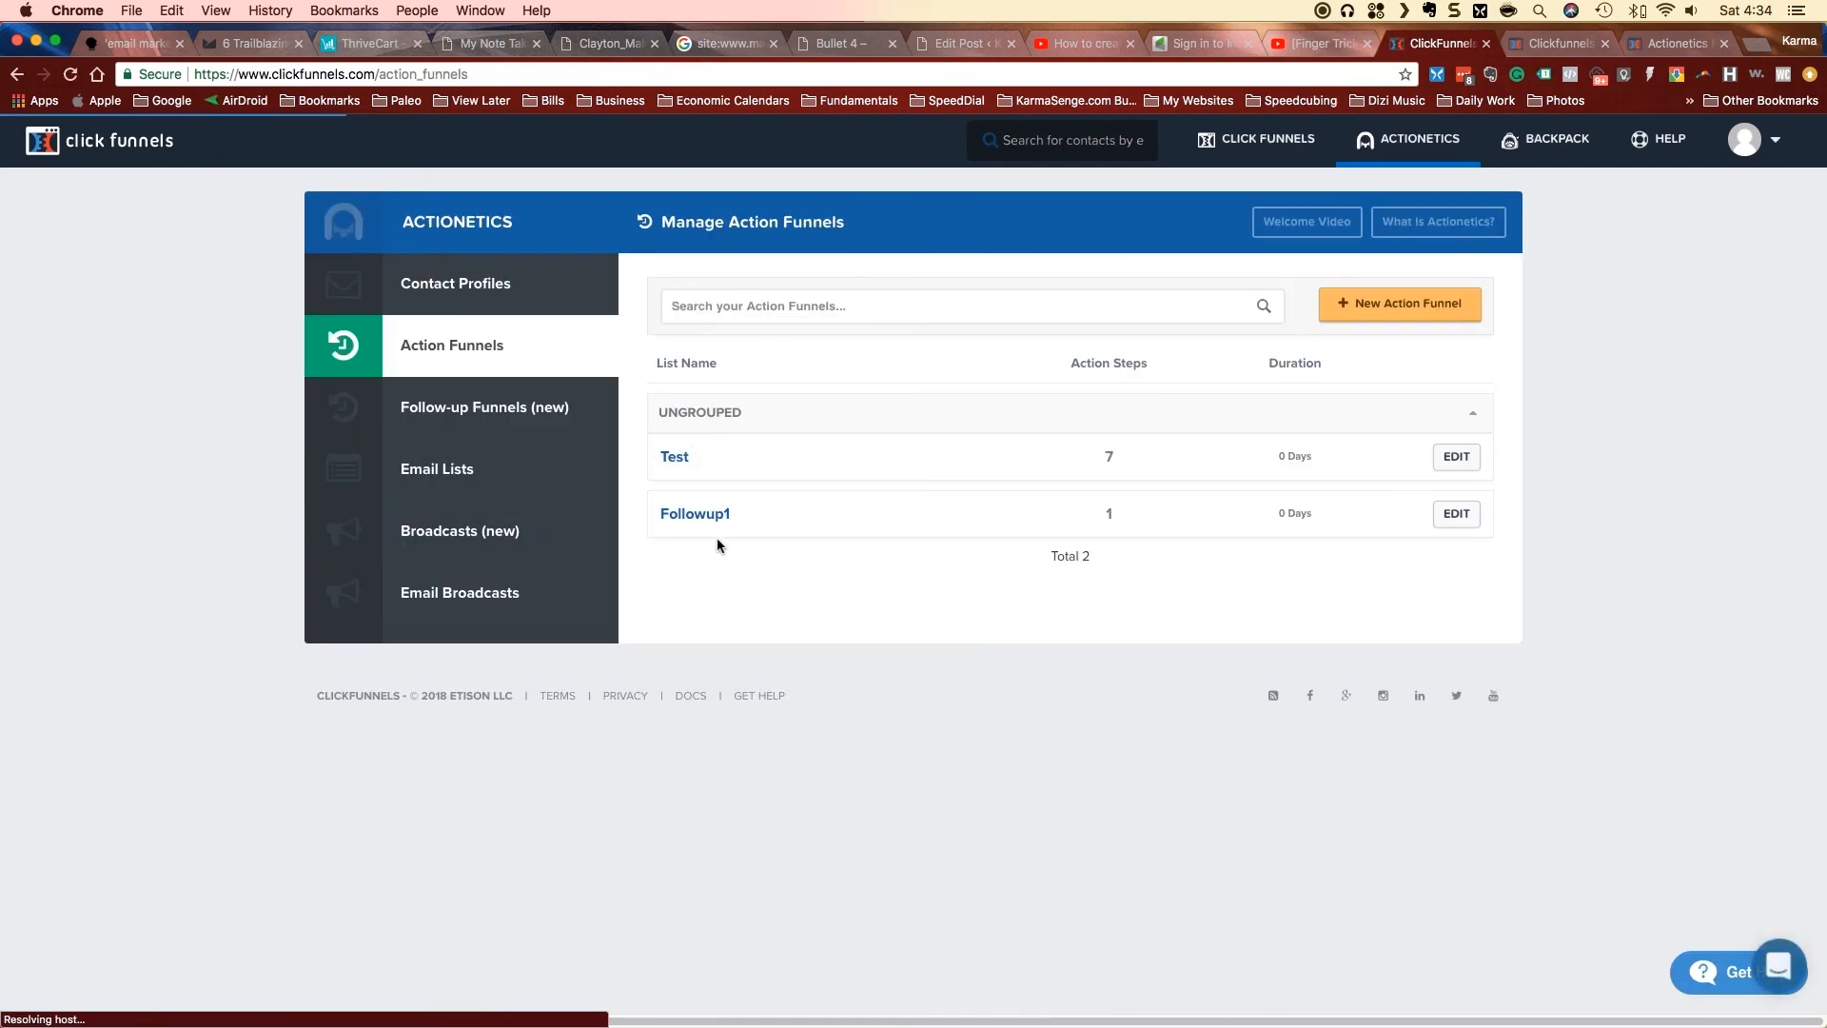
left_click_drag(558, 416, 458, 346)
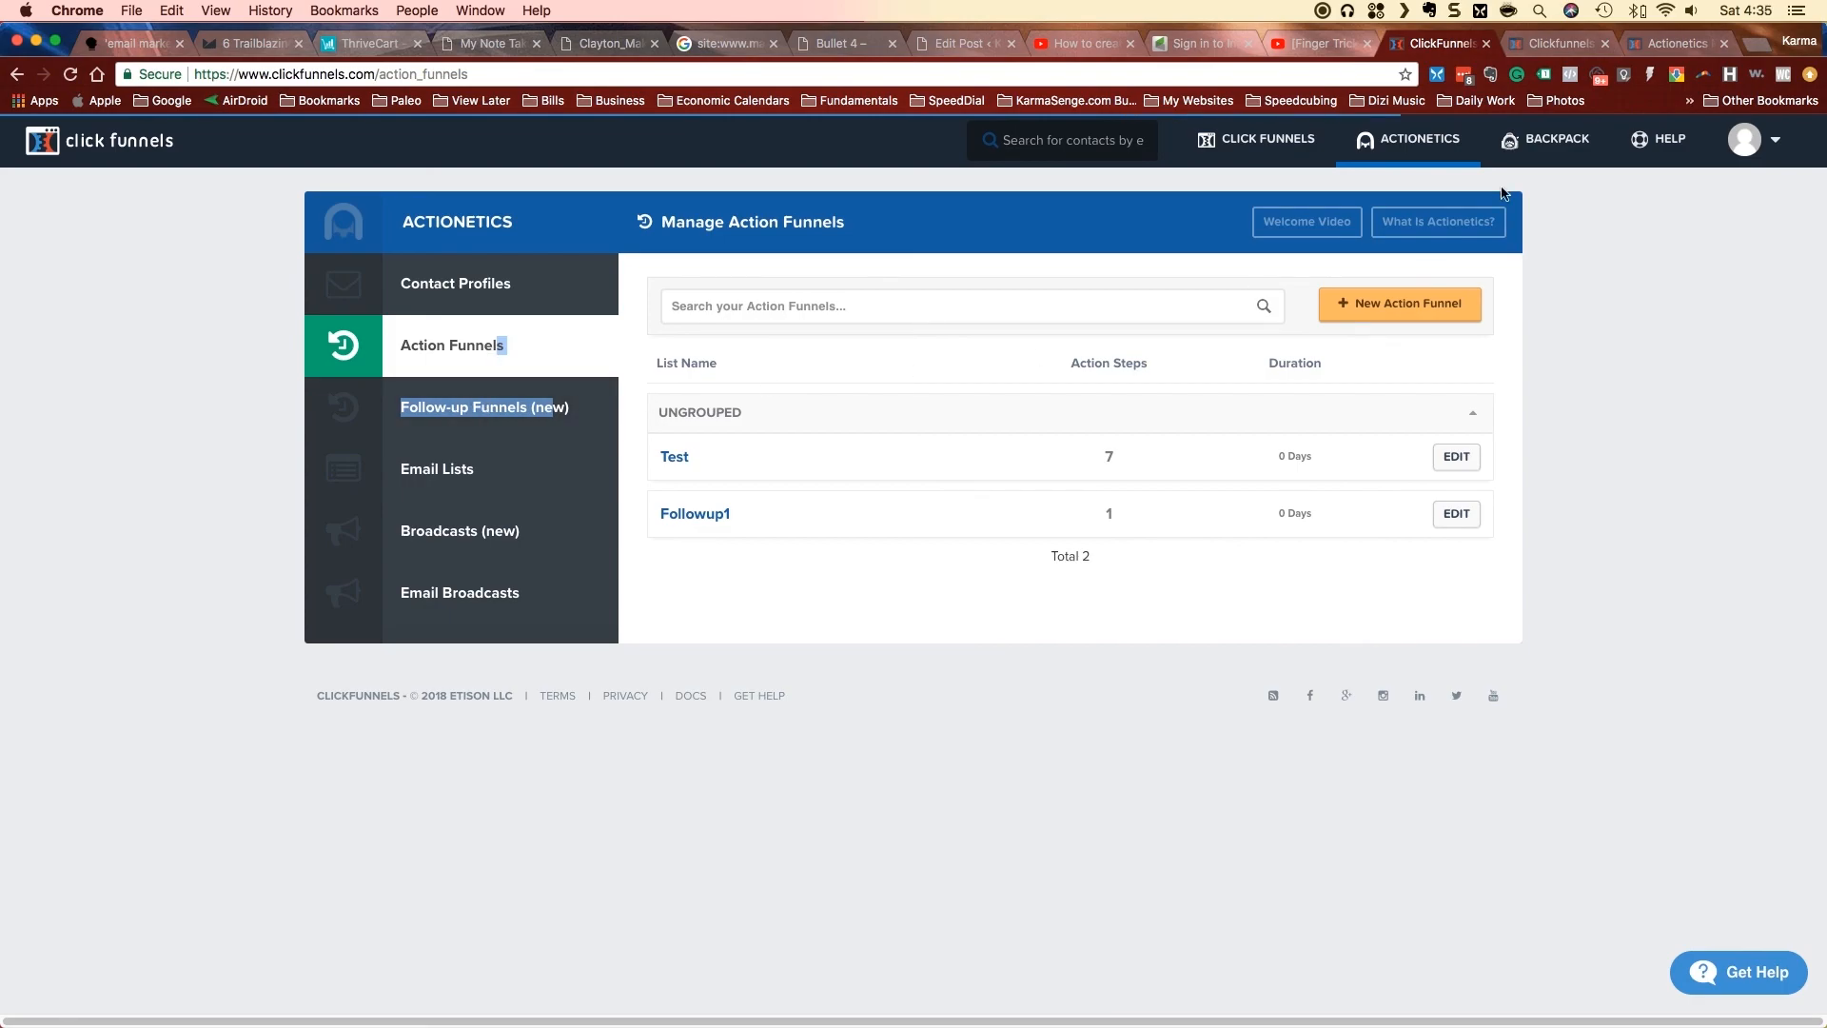
- Go back from the old Action Funnels page to the new Follow-up Funnels area of Actionetics
mouse_move(1462, 147)
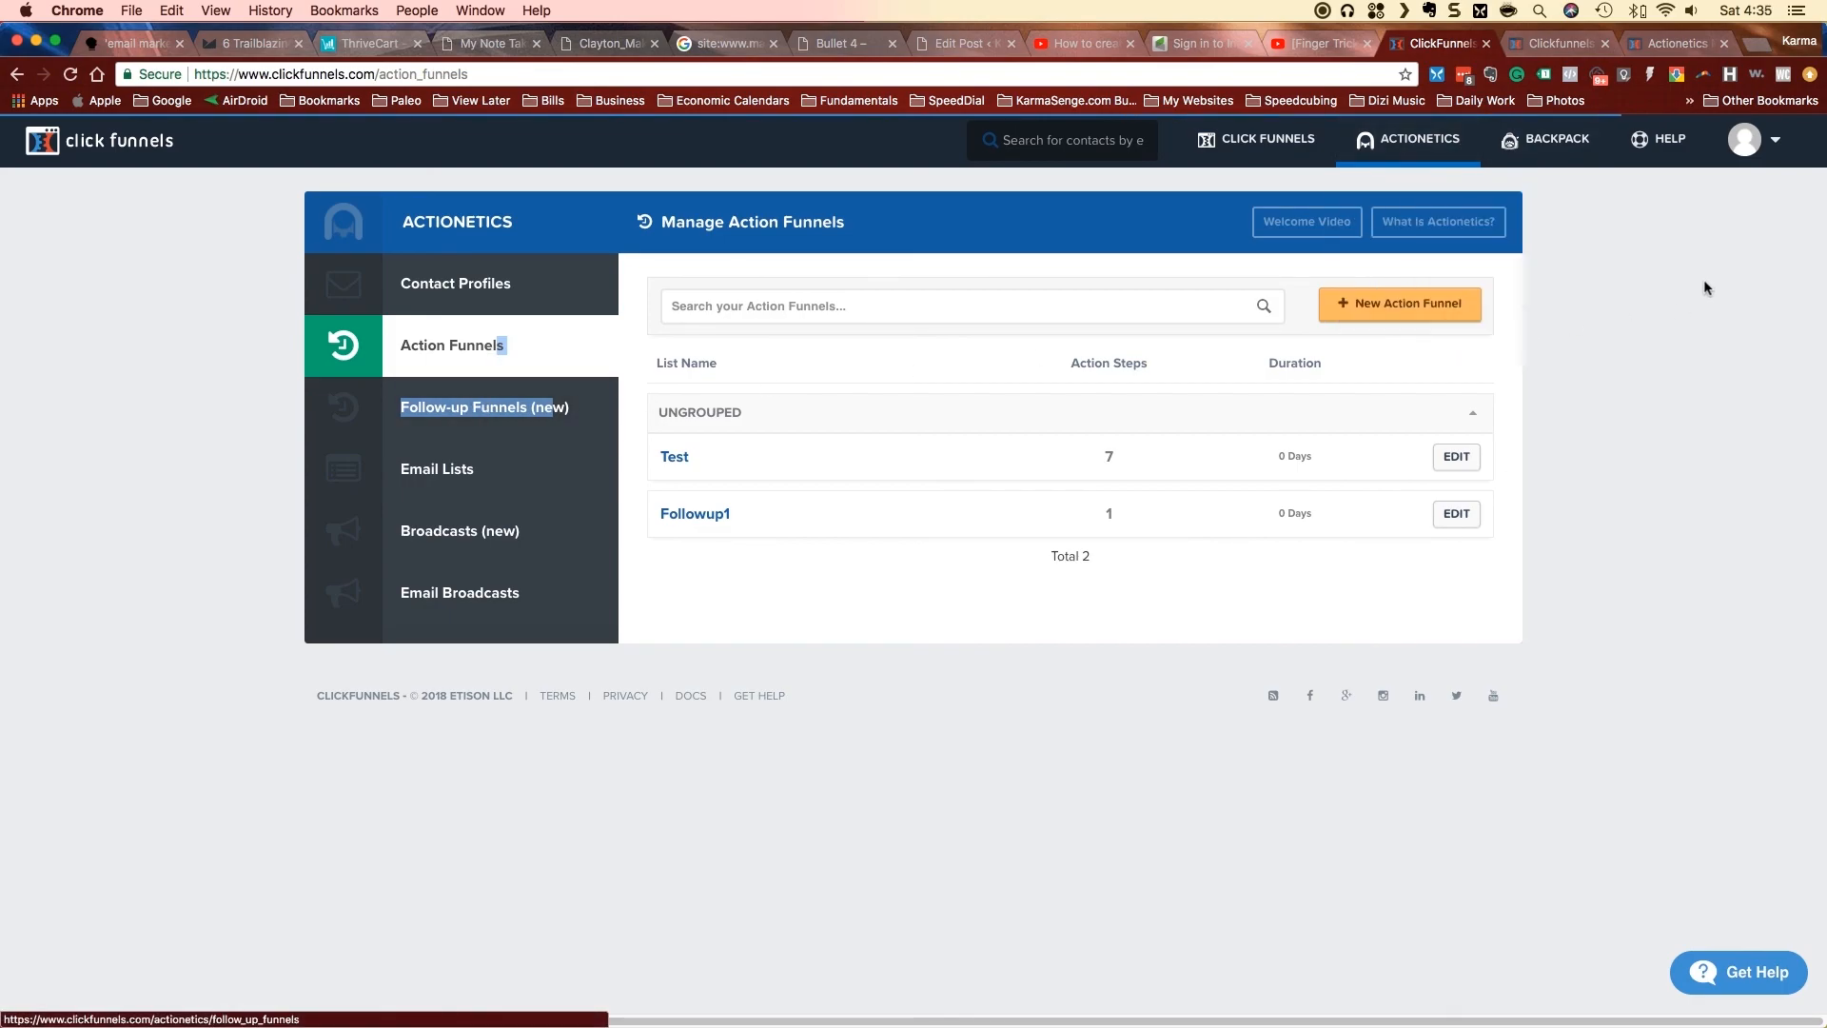
left_click(1671, 240)
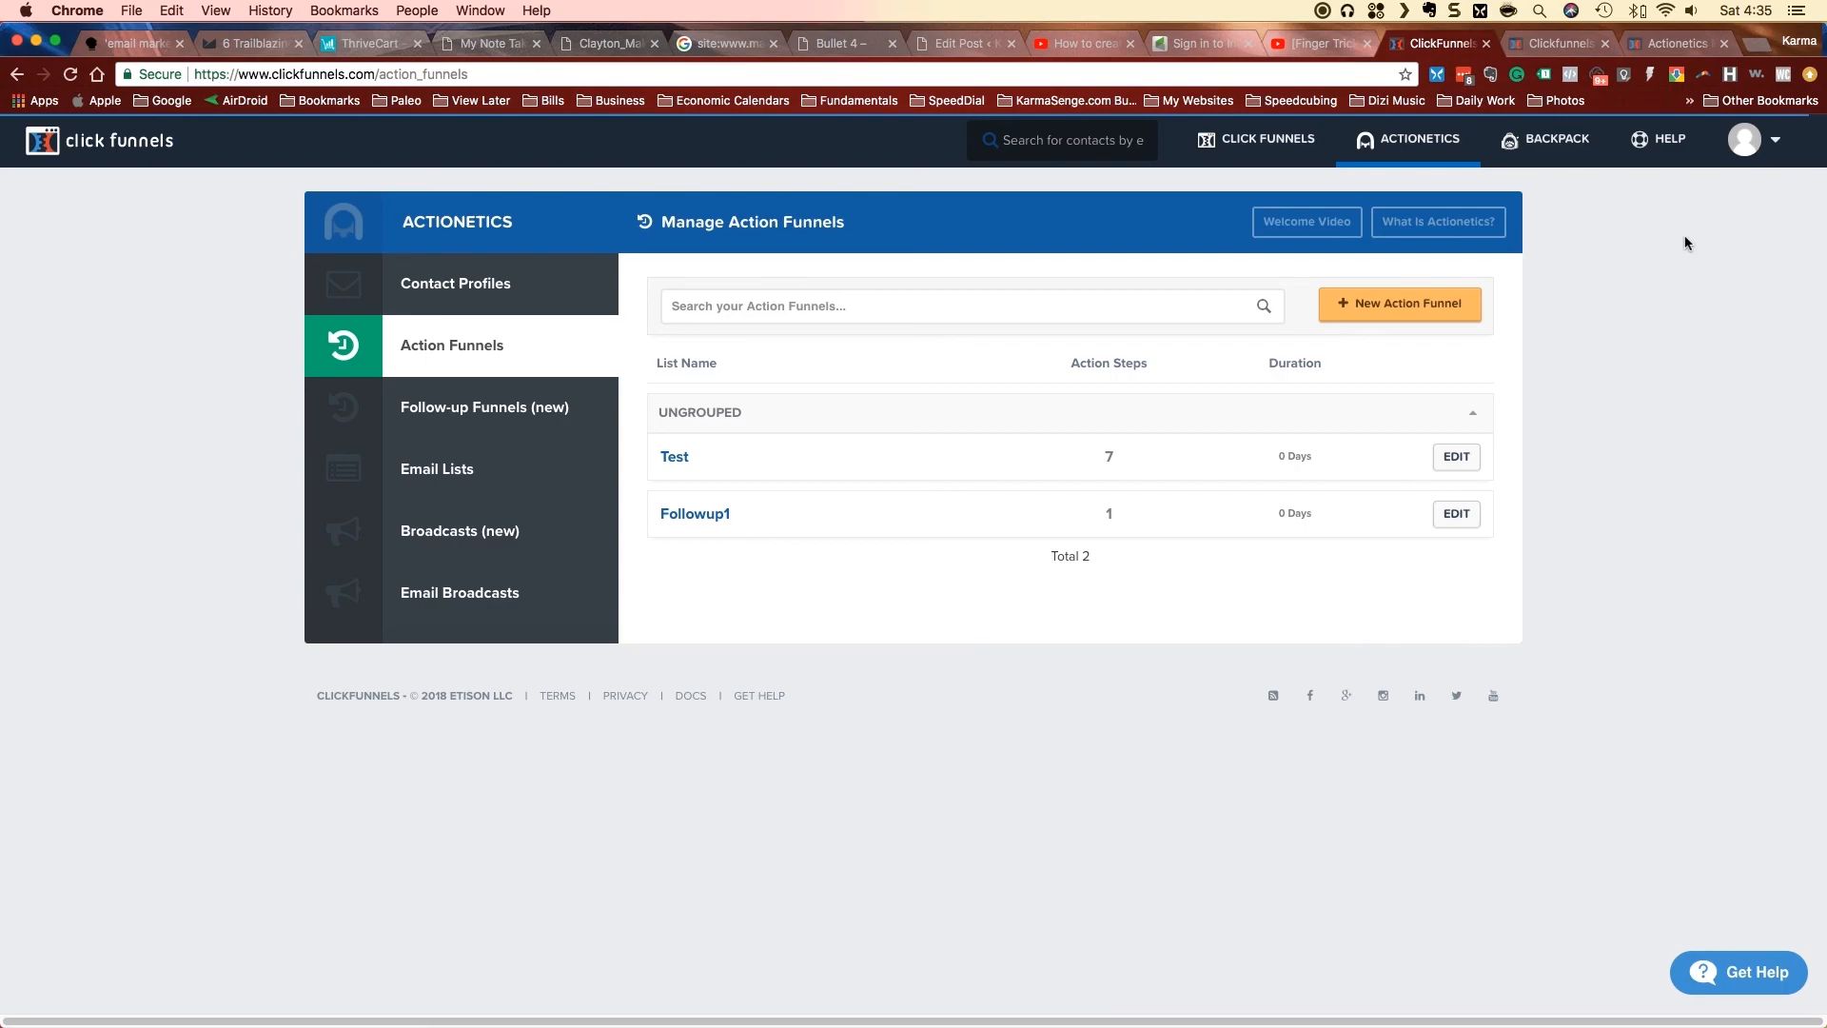
mouse_move(1409, 141)
left_click(1412, 315)
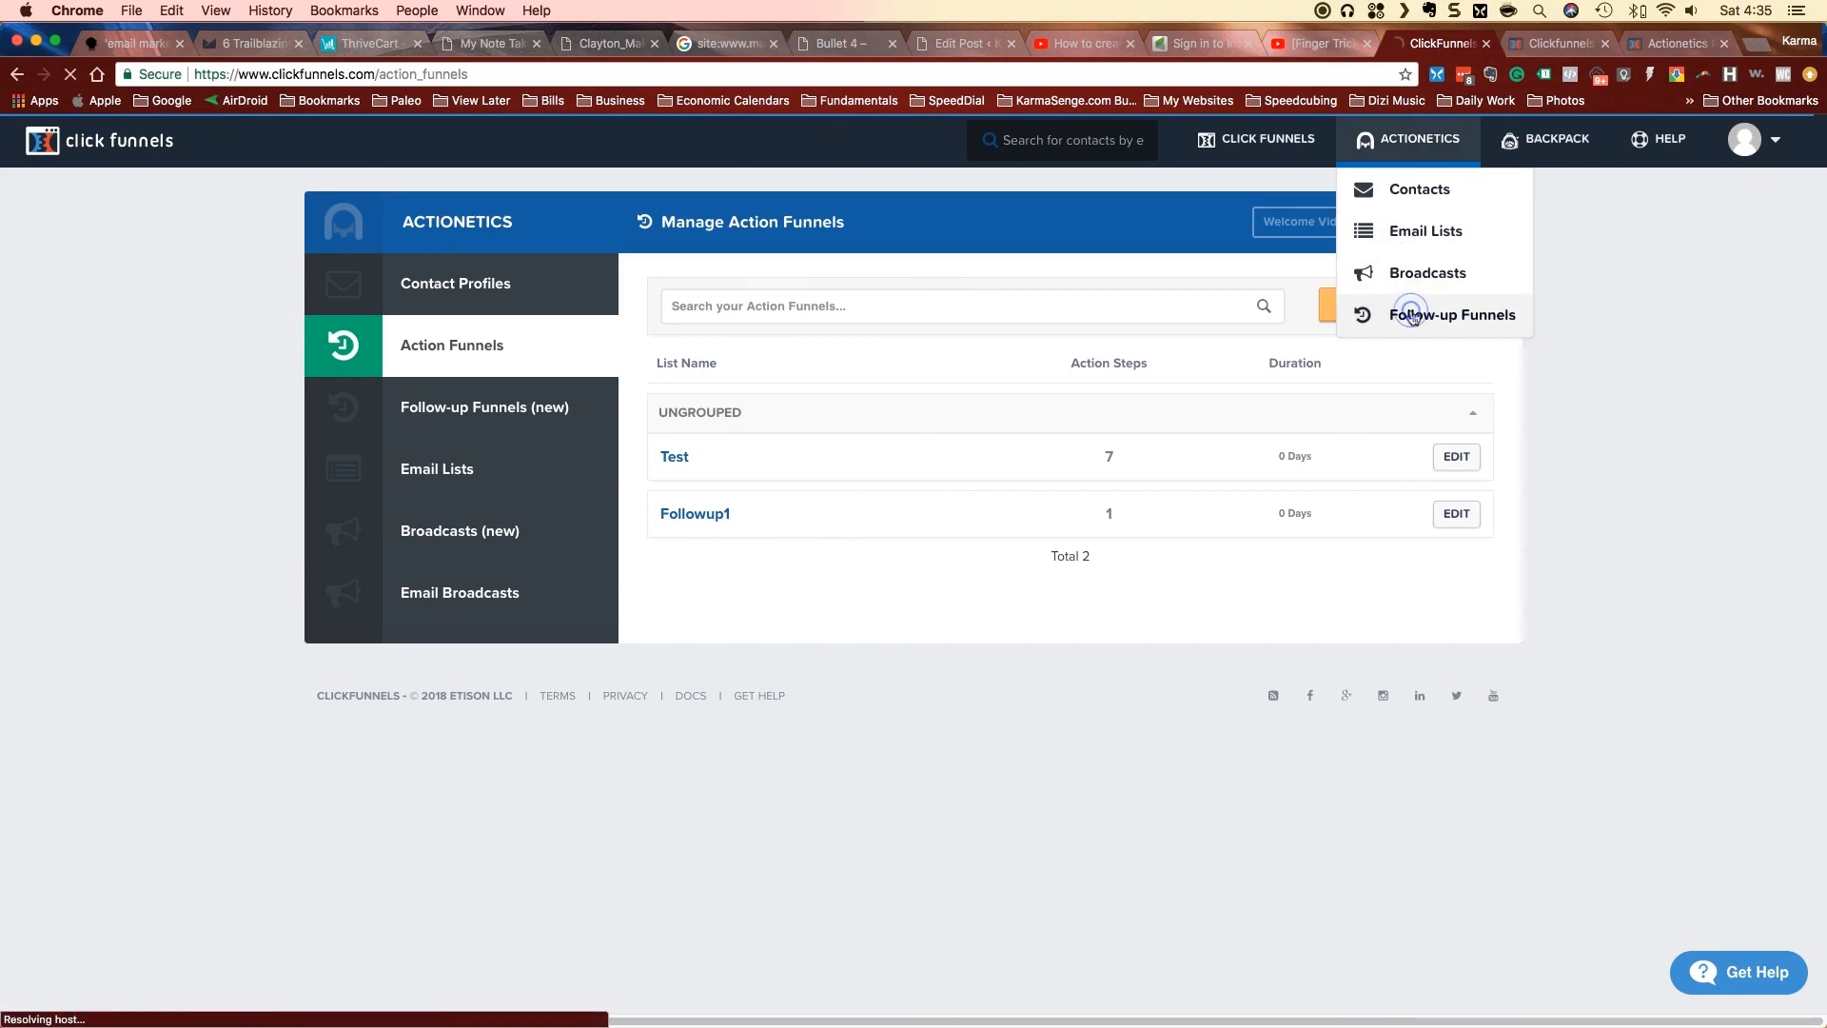